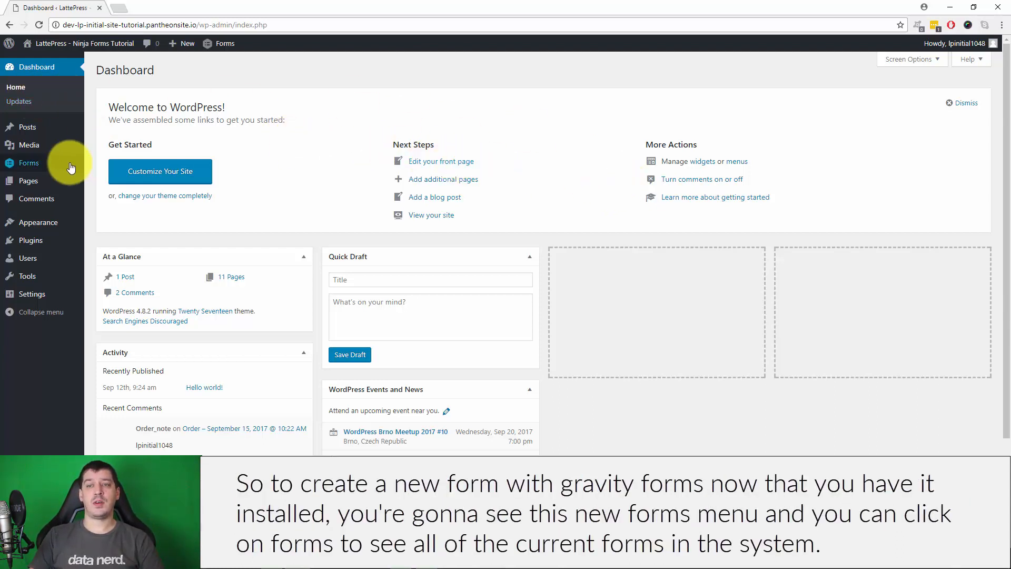
Go to the Gravity Forms Forms list page, which shows no forms exist yet
mouse_move(47, 168)
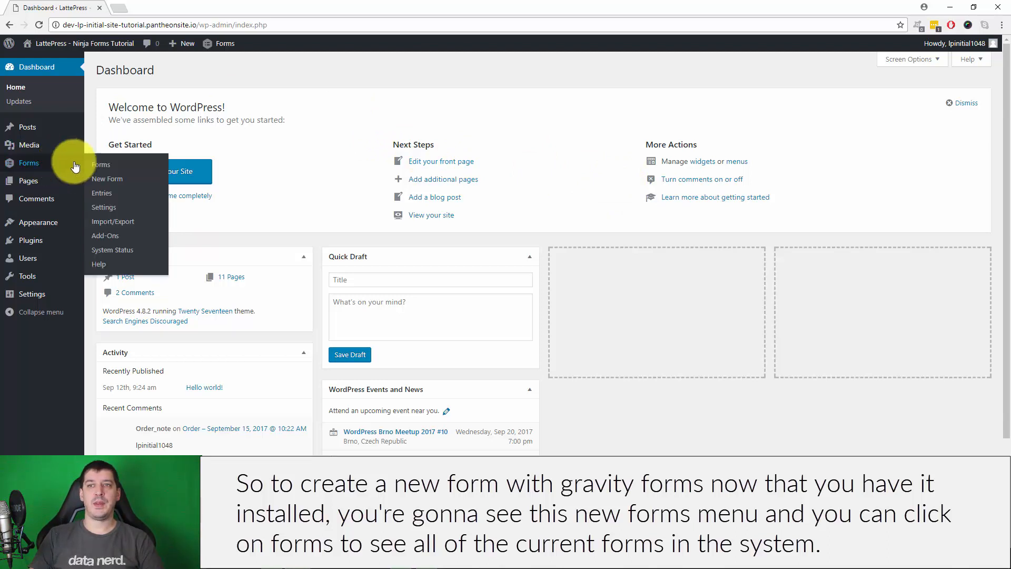
left_click(100, 164)
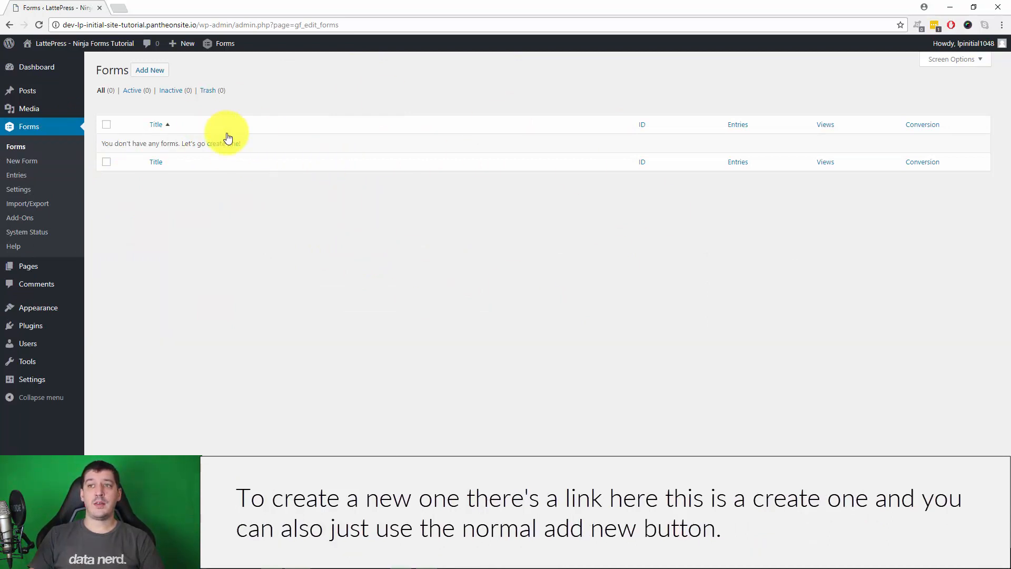
Create a new form titled 'Camp Application Form' with an empty description
left_click(155, 71)
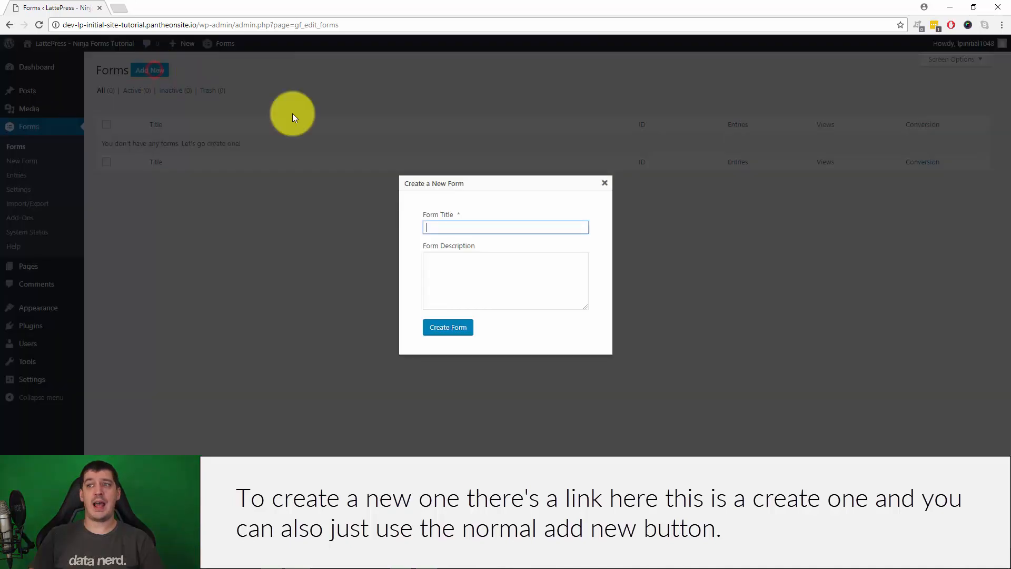
left_click(468, 226)
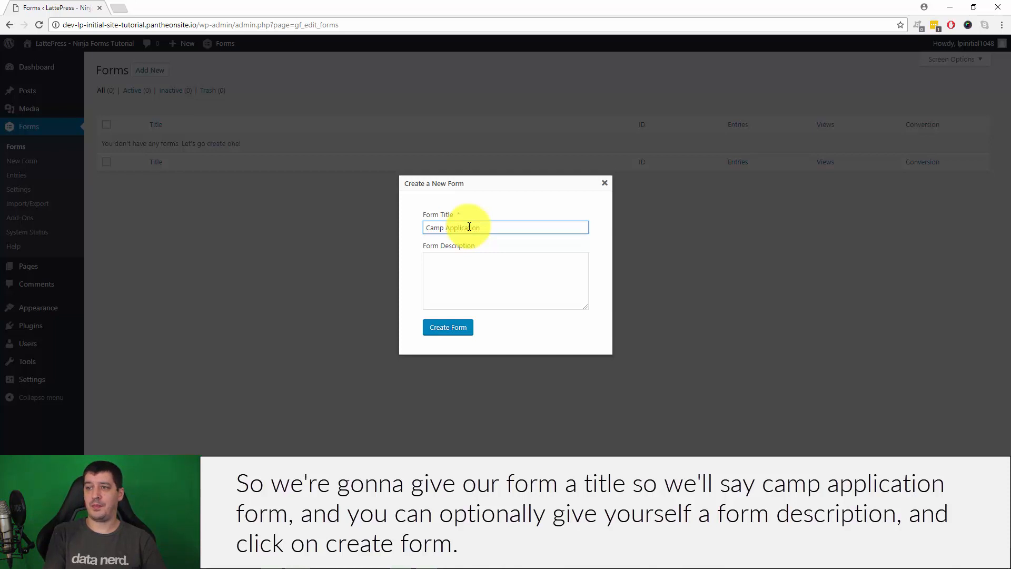
left_click(477, 282)
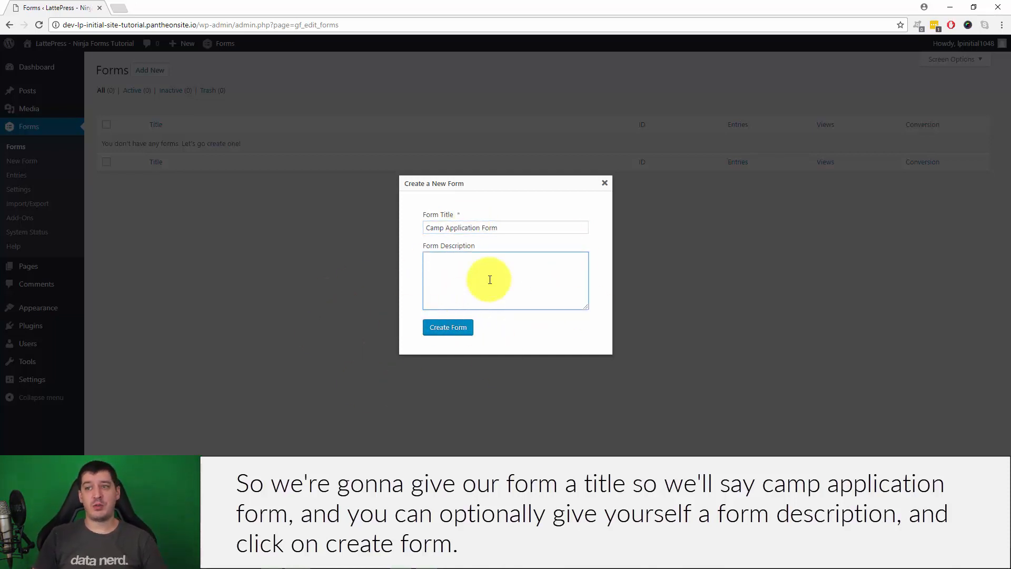
left_click(441, 328)
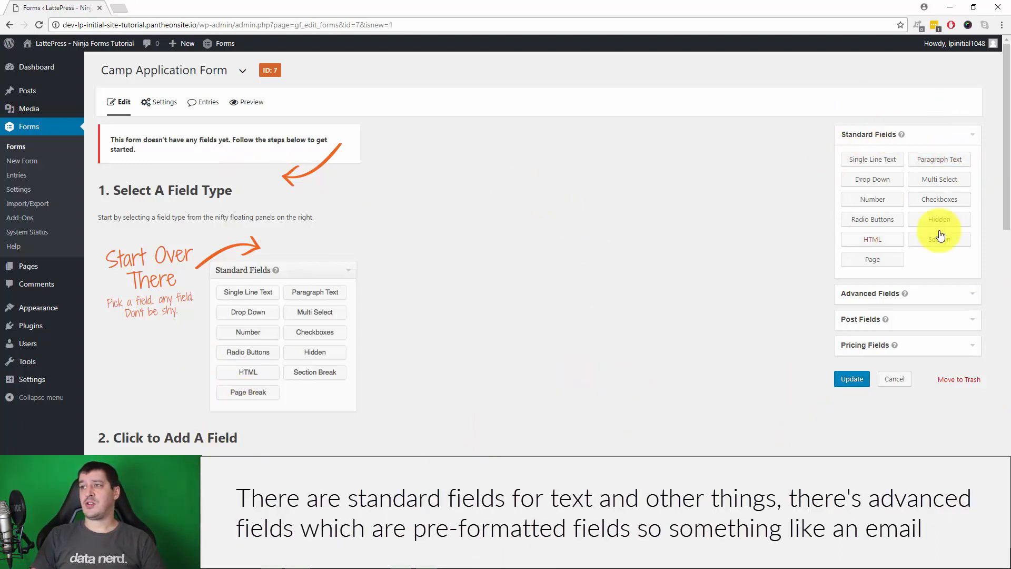
Browse the Advanced, Post, Pricing and Standard field panels, ending with Advanced Fields expanded
left_click(843, 291)
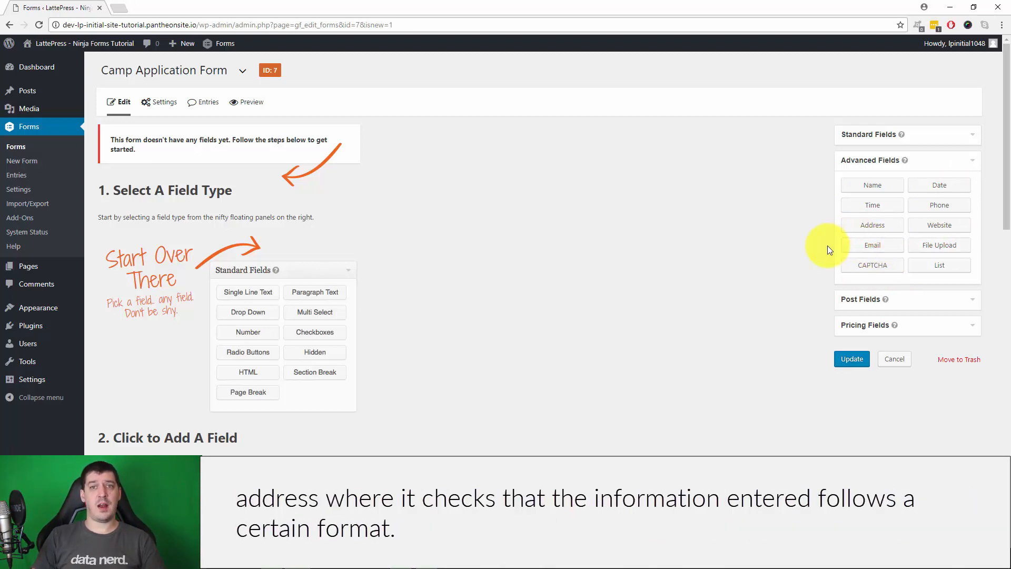
left_click(897, 303)
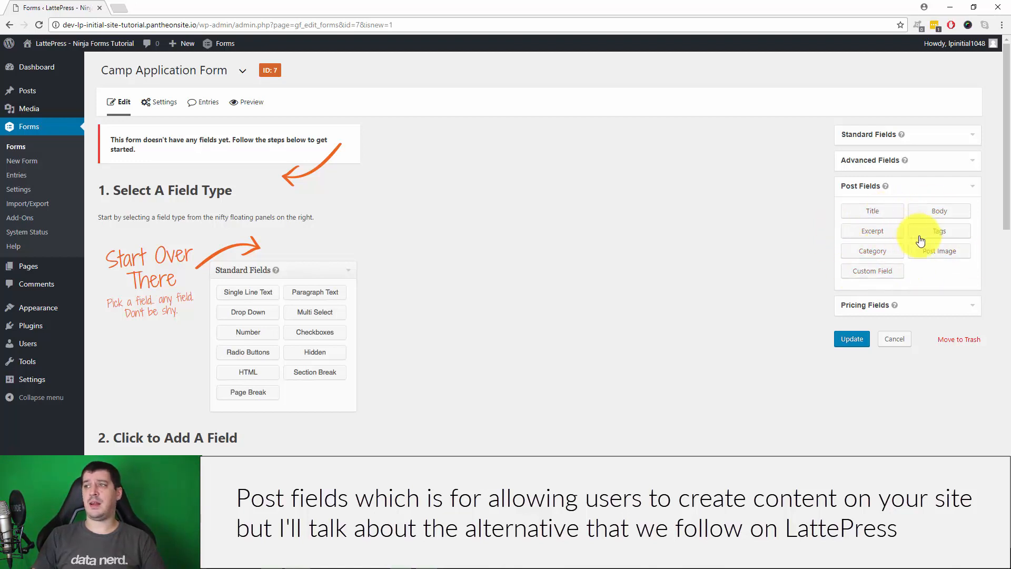
left_click(973, 186)
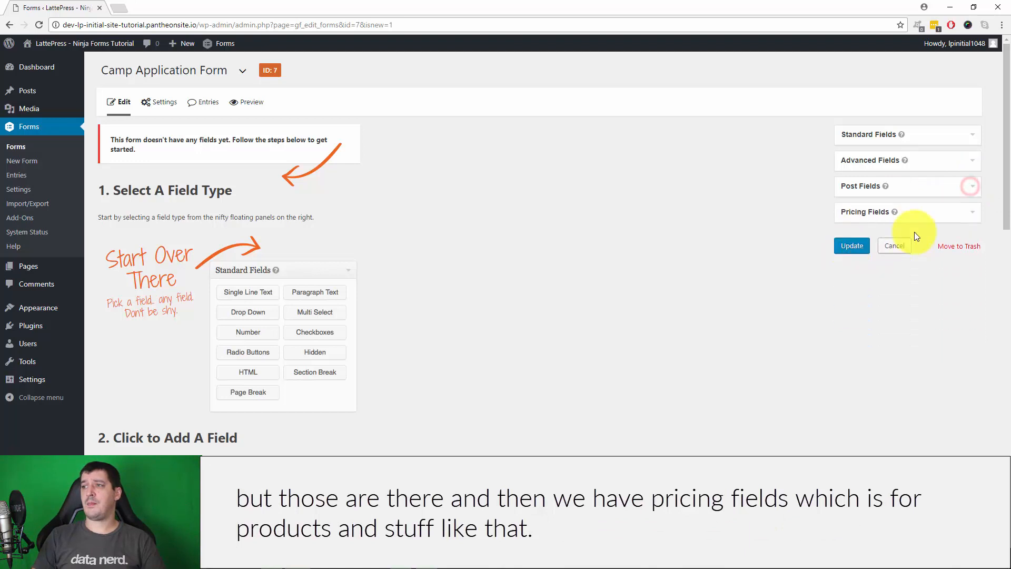
left_click(935, 222)
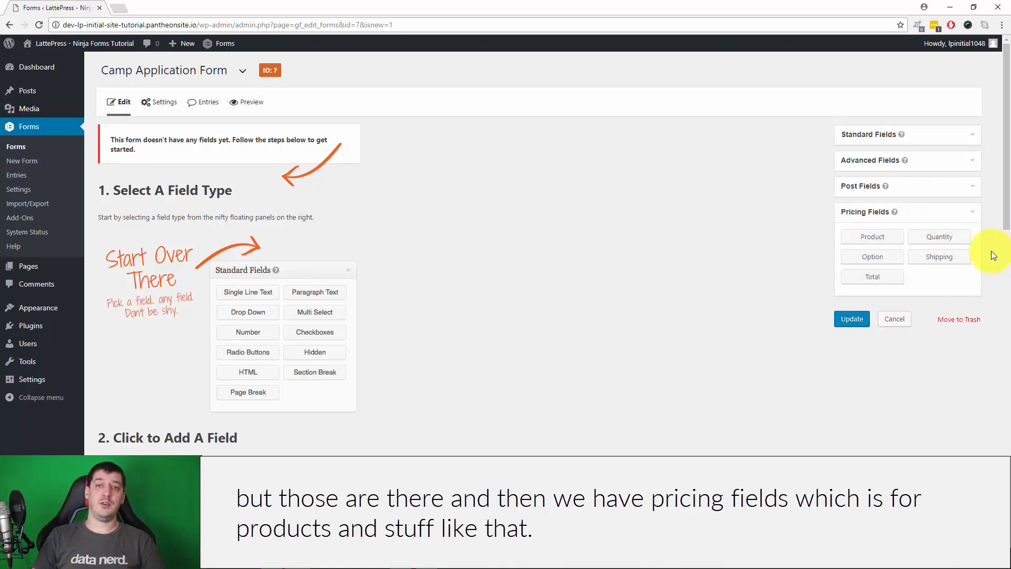
left_click(970, 213)
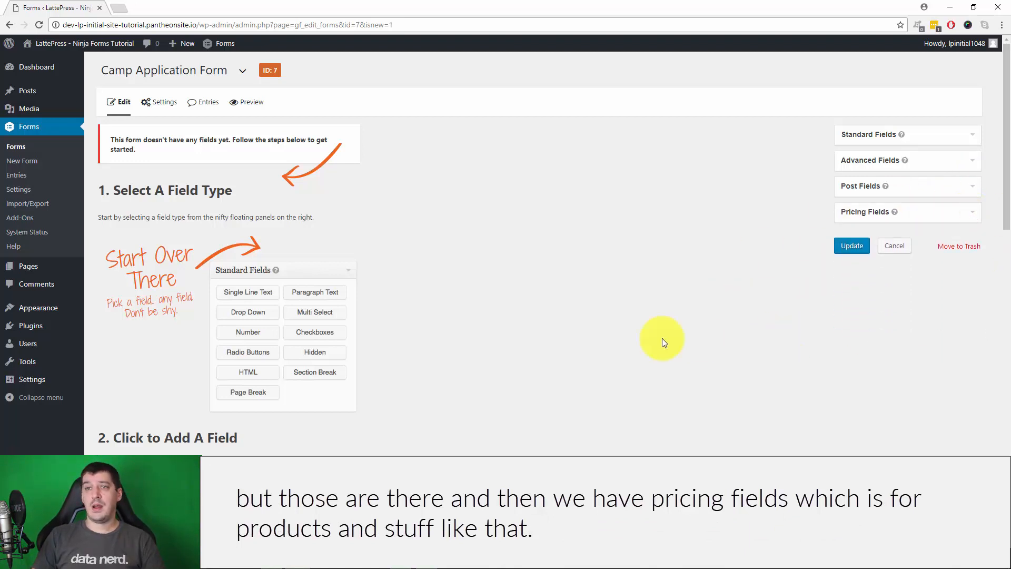
left_click(938, 136)
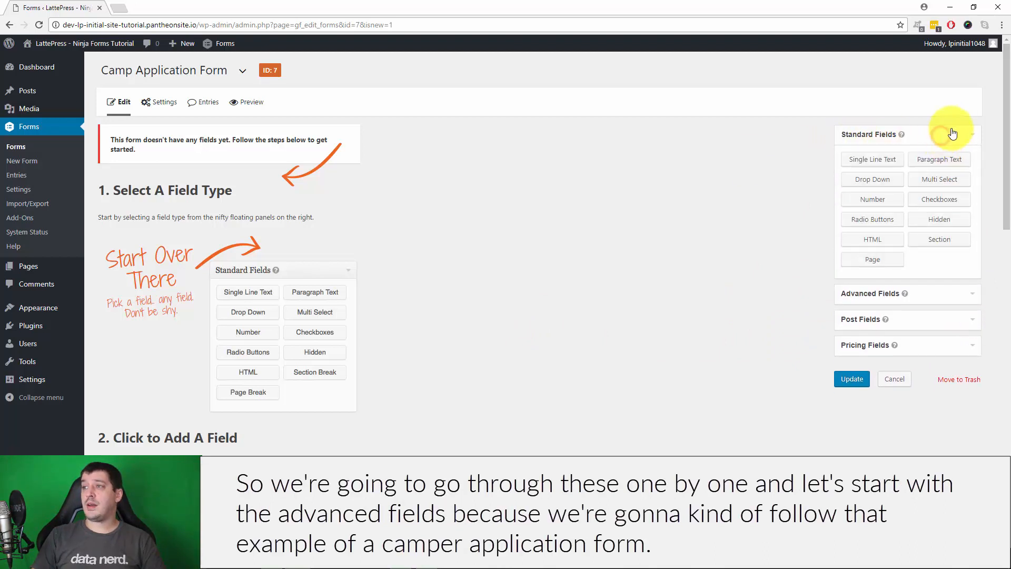
left_click(933, 295)
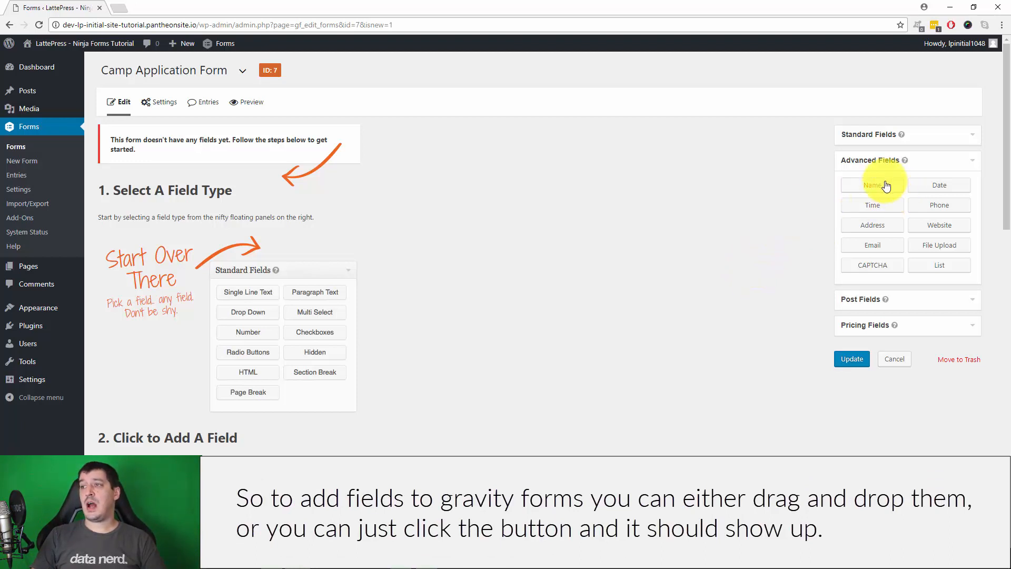
Add a Name field, experimenting with adding, reordering and deleting extra Name fields
left_click_drag(872, 185, 279, 161)
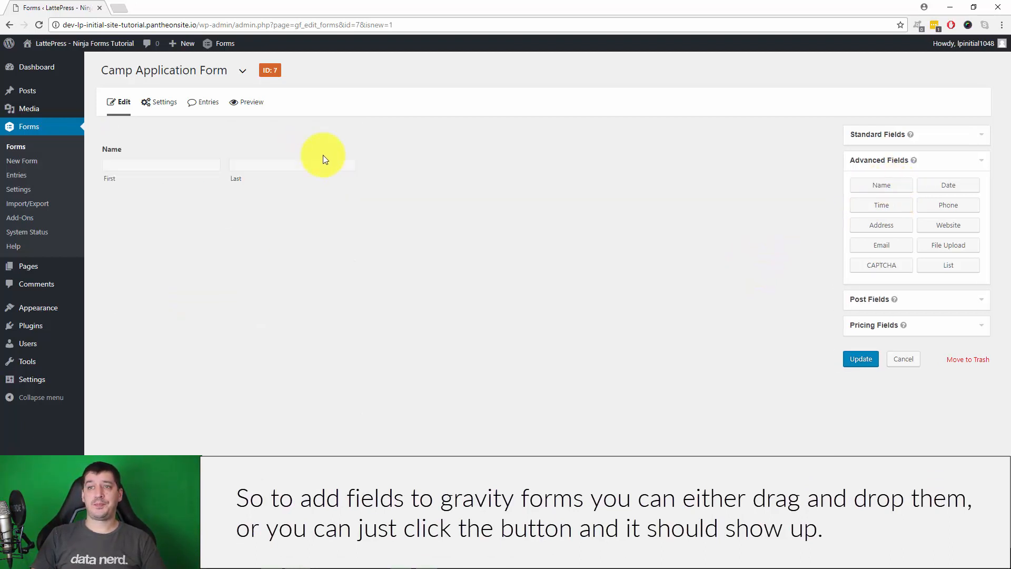
left_click(352, 132)
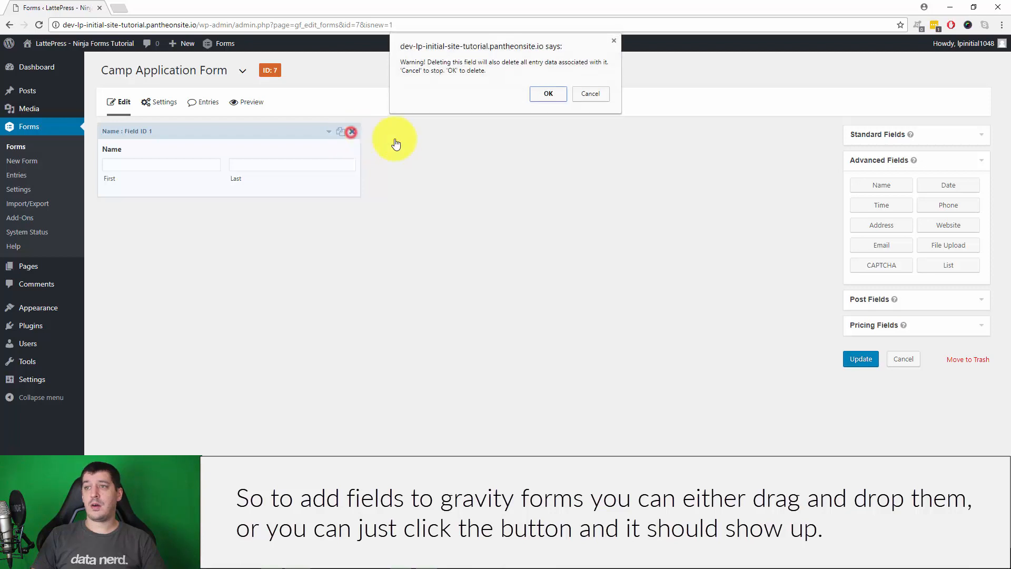
left_click(548, 95)
left_click(868, 189)
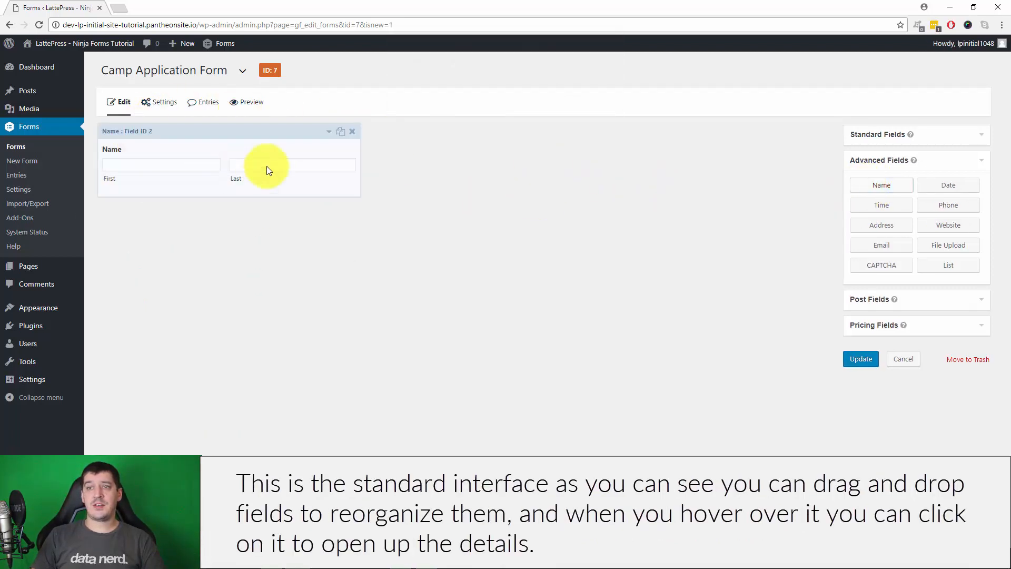
left_click(882, 186)
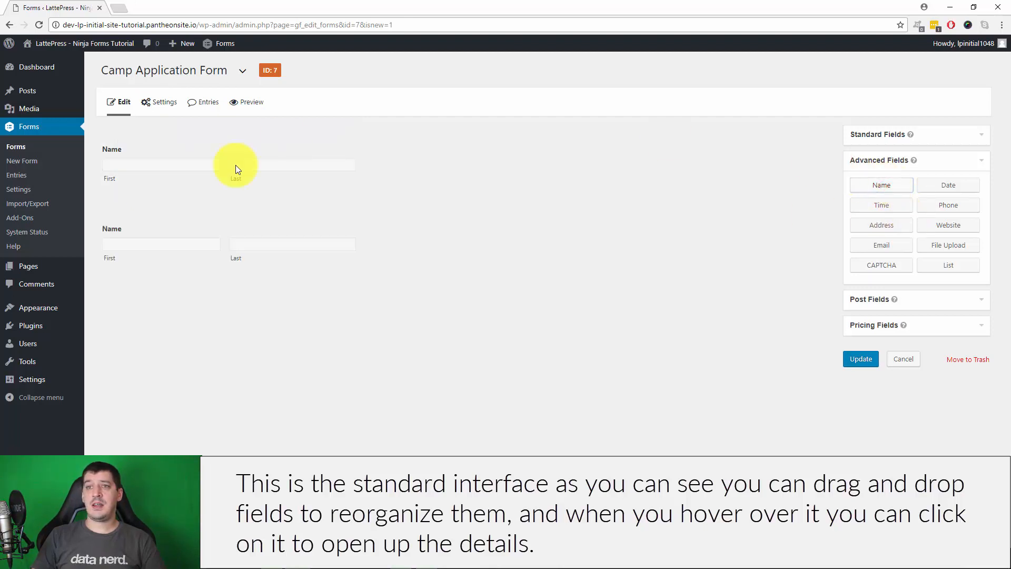
left_click_drag(201, 220, 231, 226)
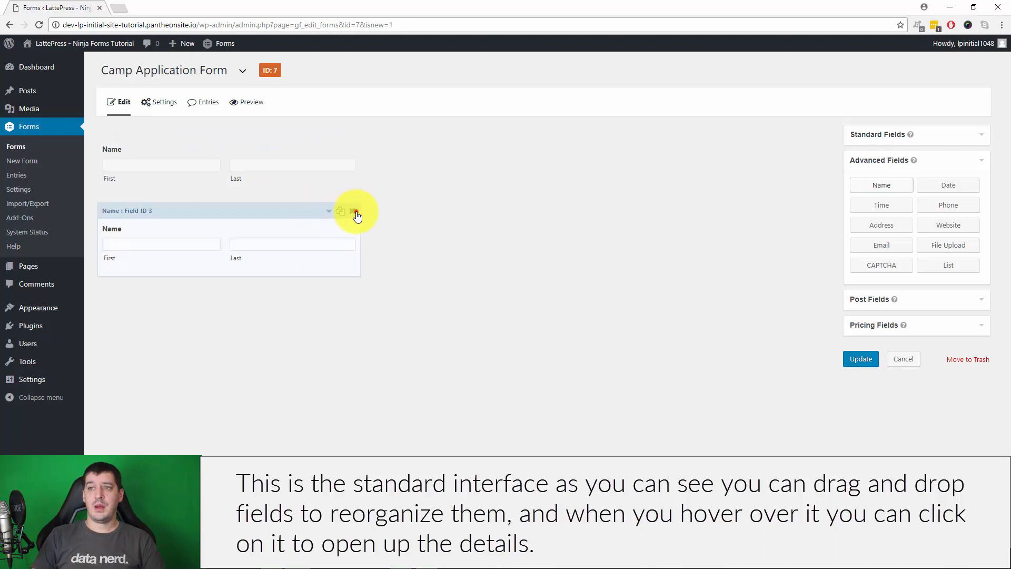
left_click(353, 211)
left_click(546, 95)
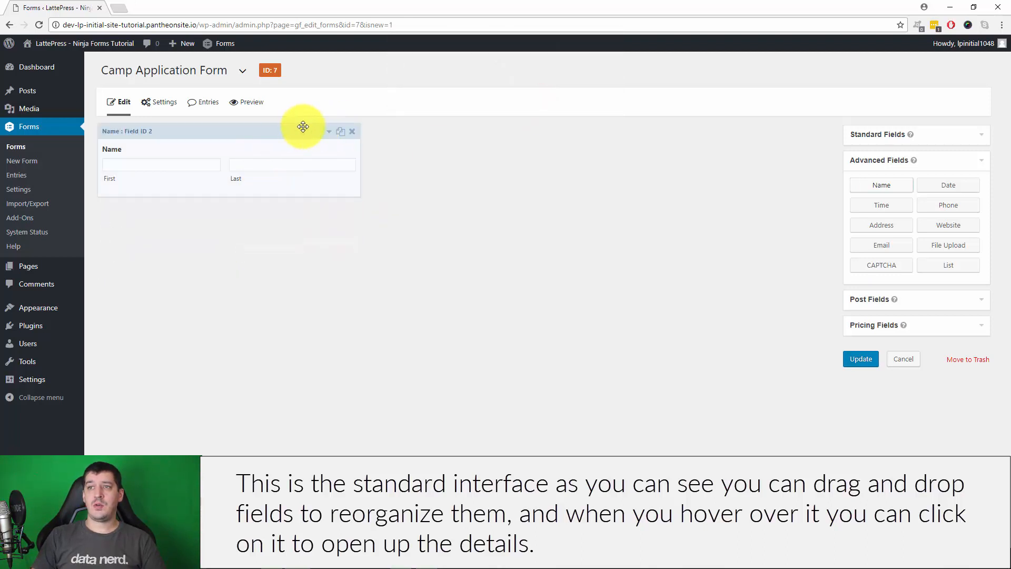
Duplicate the Name field, delete the copy, and expand the remaining Name field's settings
left_click(278, 131)
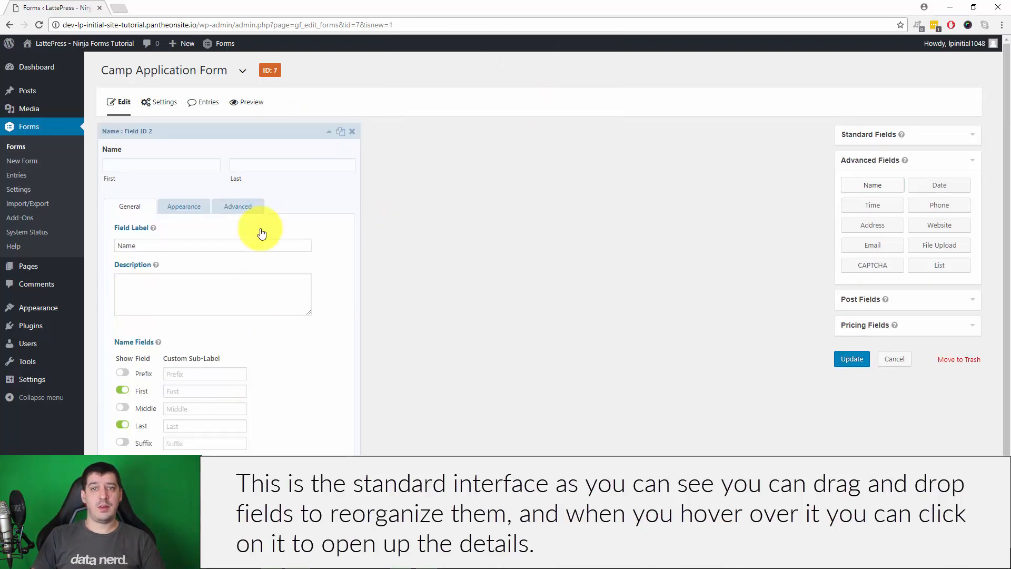
left_click(327, 133)
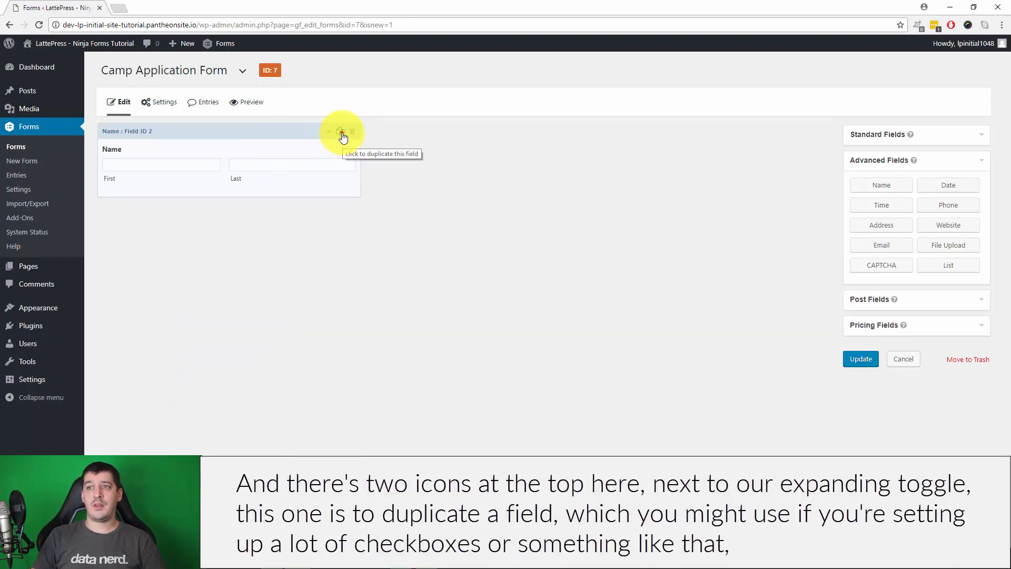
left_click(341, 132)
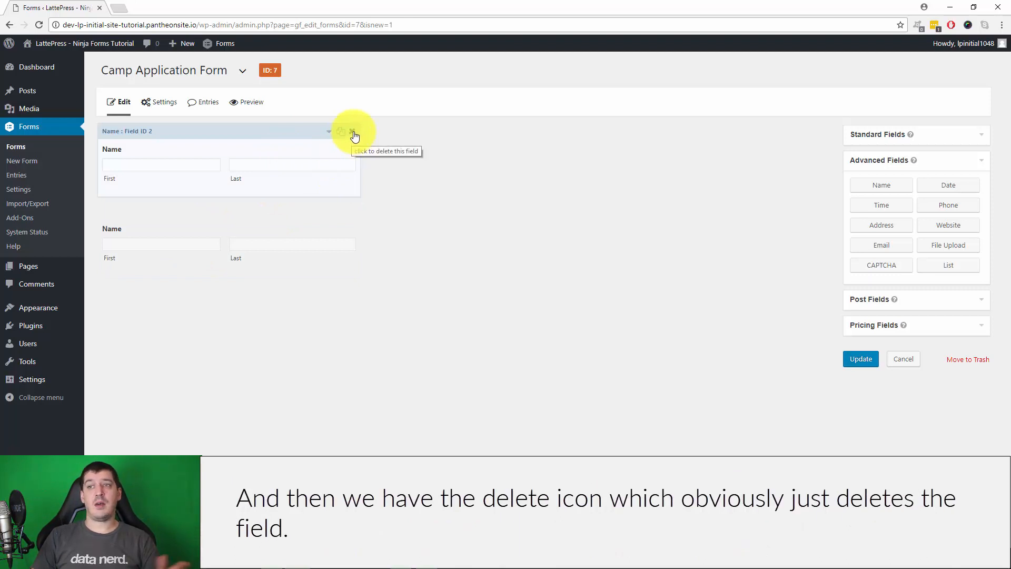
left_click(352, 211)
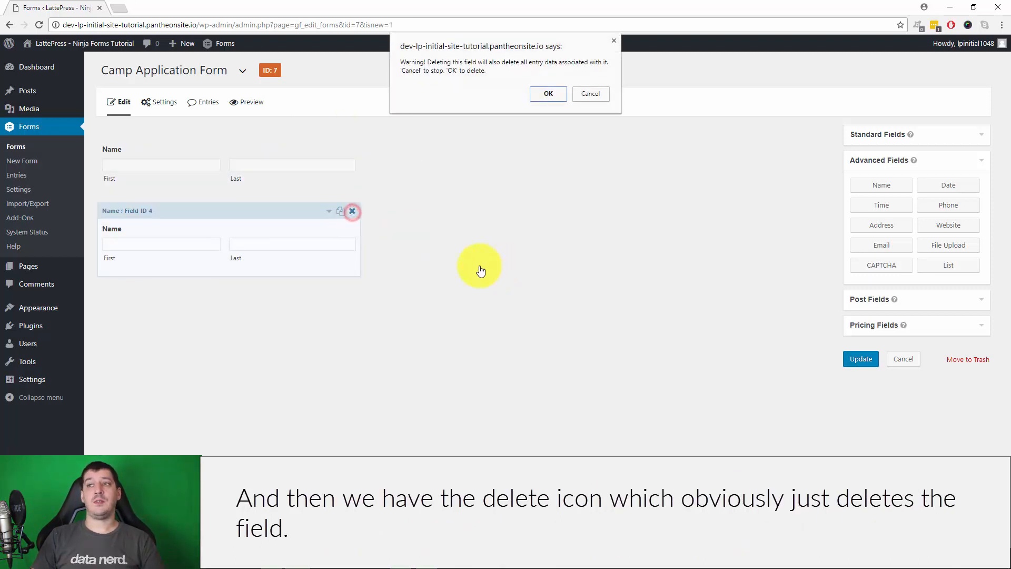
left_click(548, 93)
left_click(217, 152)
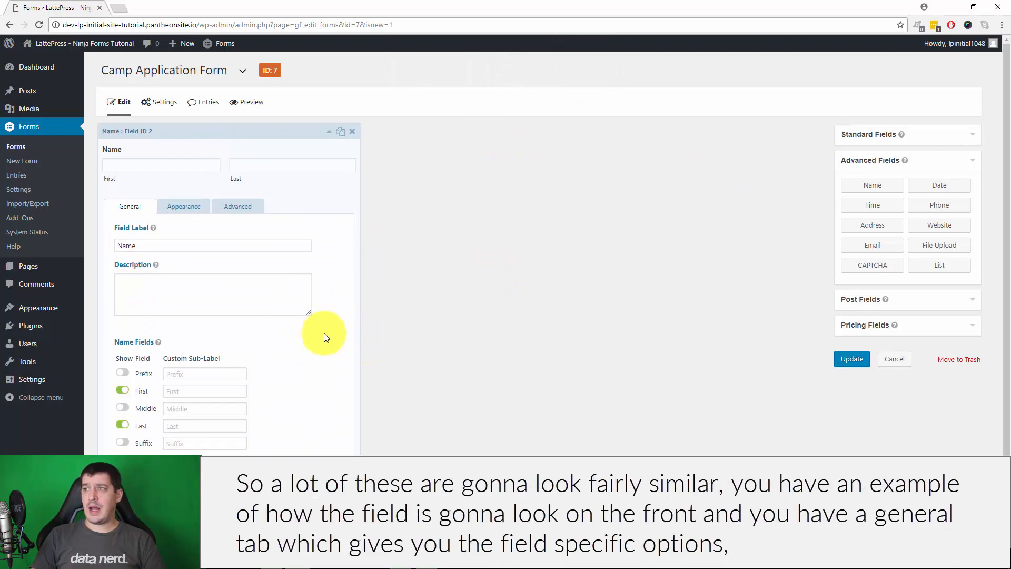
scroll(313, 309, "up", 1)
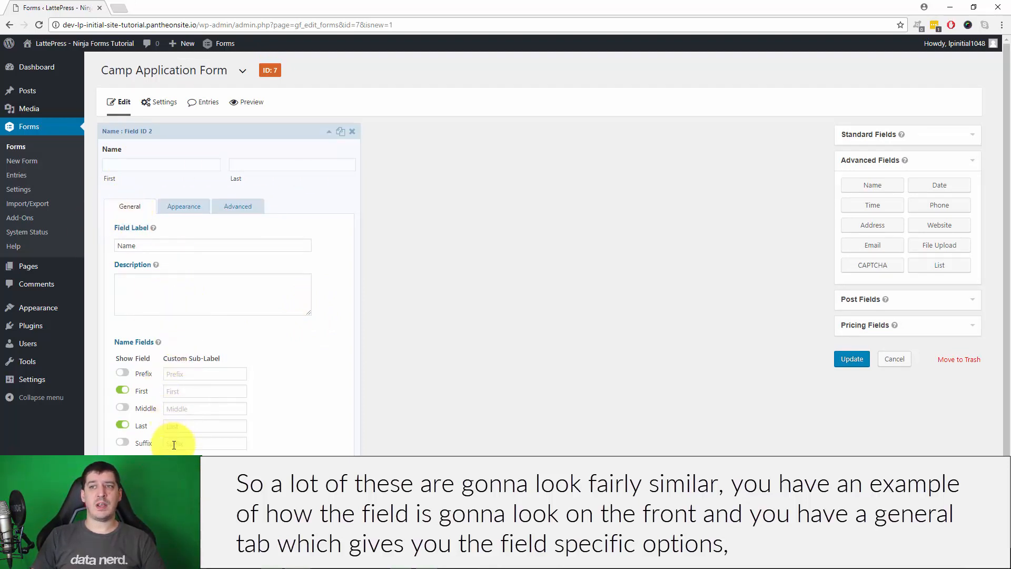
left_click(184, 205)
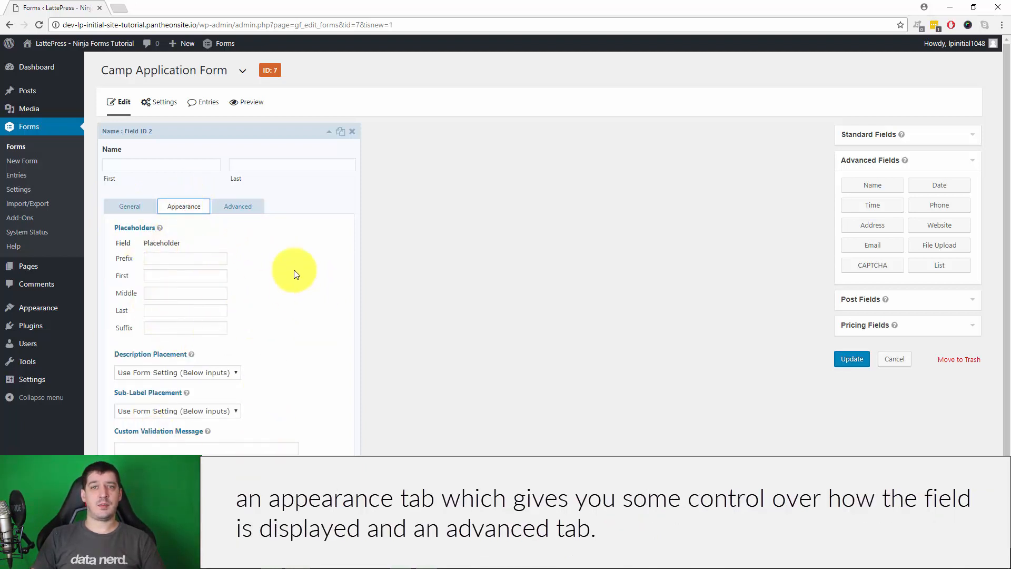
left_click(233, 204)
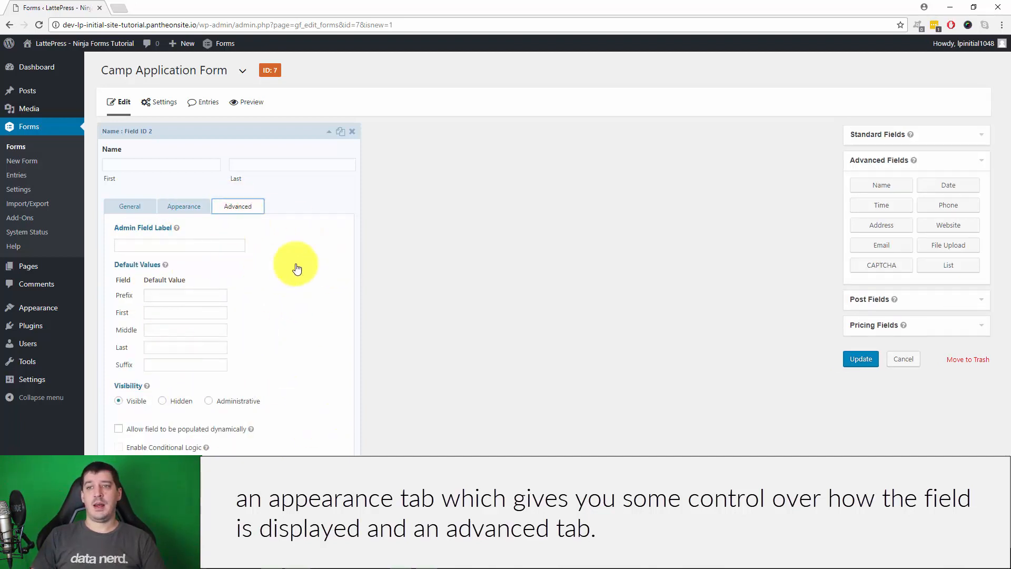
left_click(142, 206)
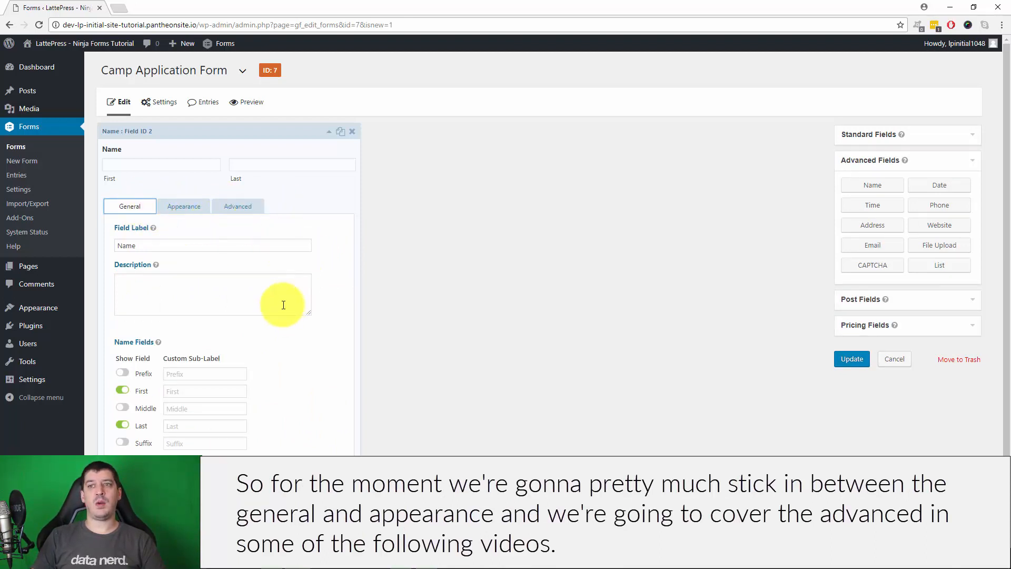
double_click(172, 245)
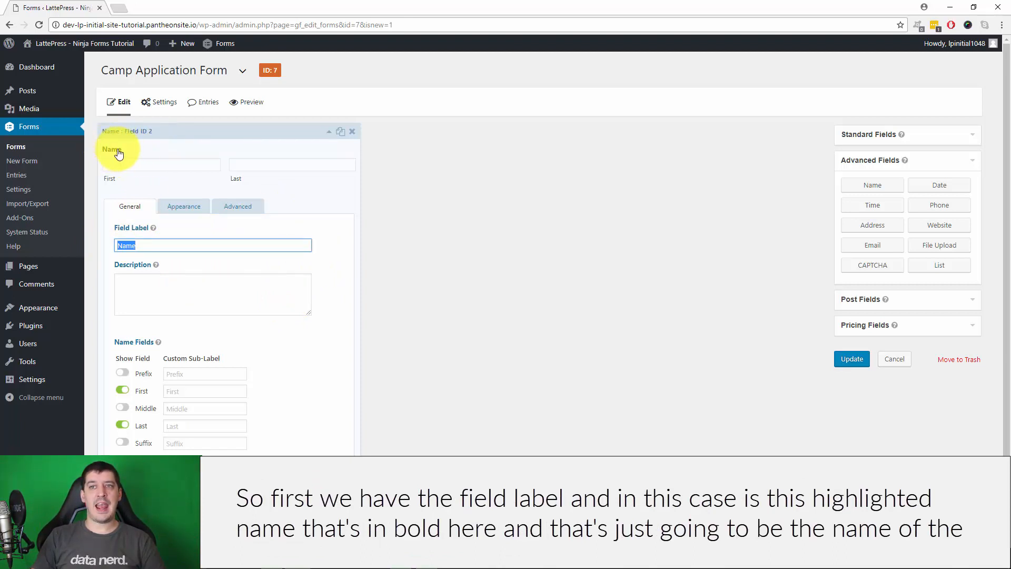
Relabel the Name field 'Please enter your name' with description 'Please enter your first and last name.'
left_click(195, 243)
double_click(230, 244)
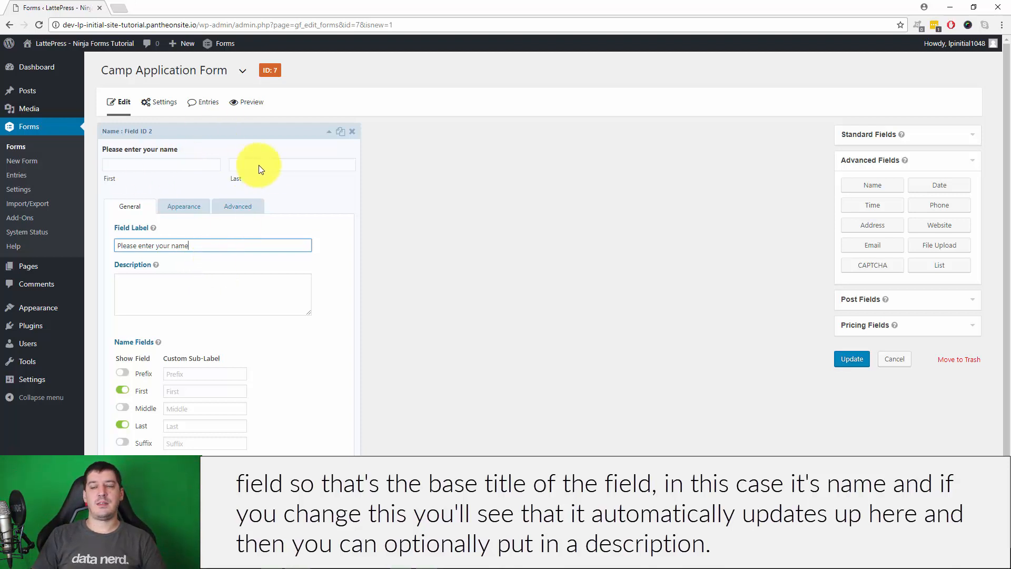
left_click(146, 281)
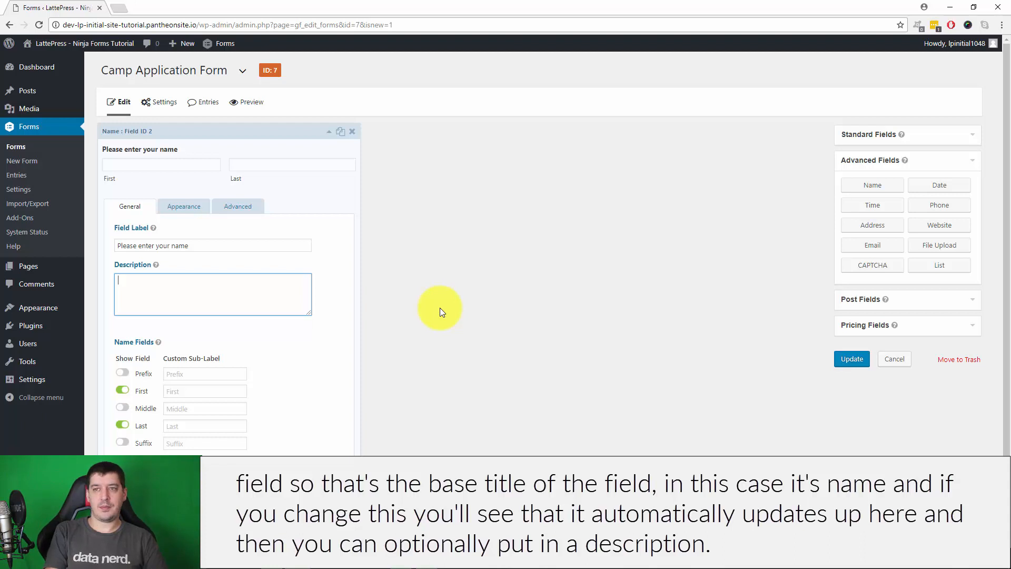
type("Please enter your first and last")
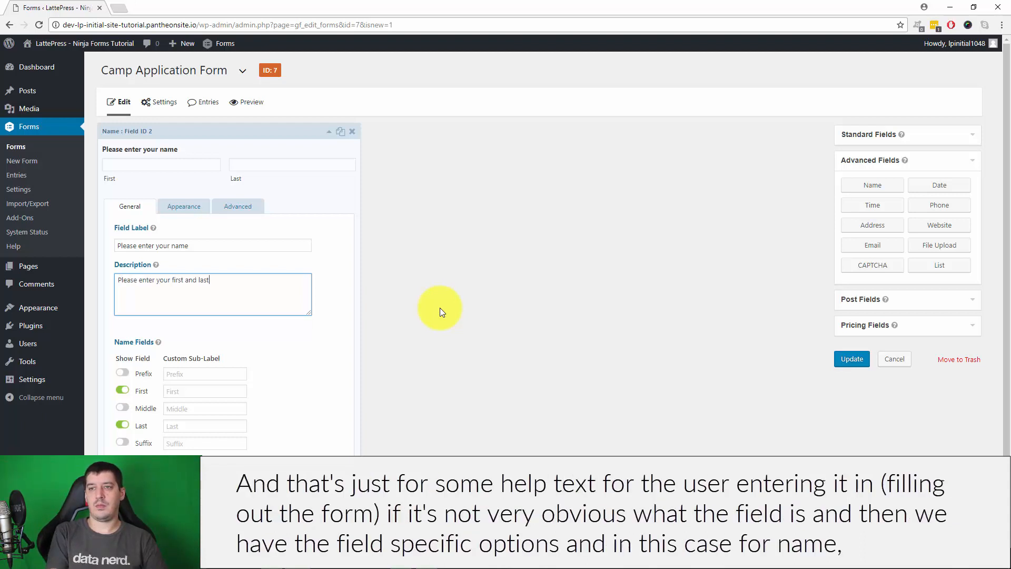
type(" name.")
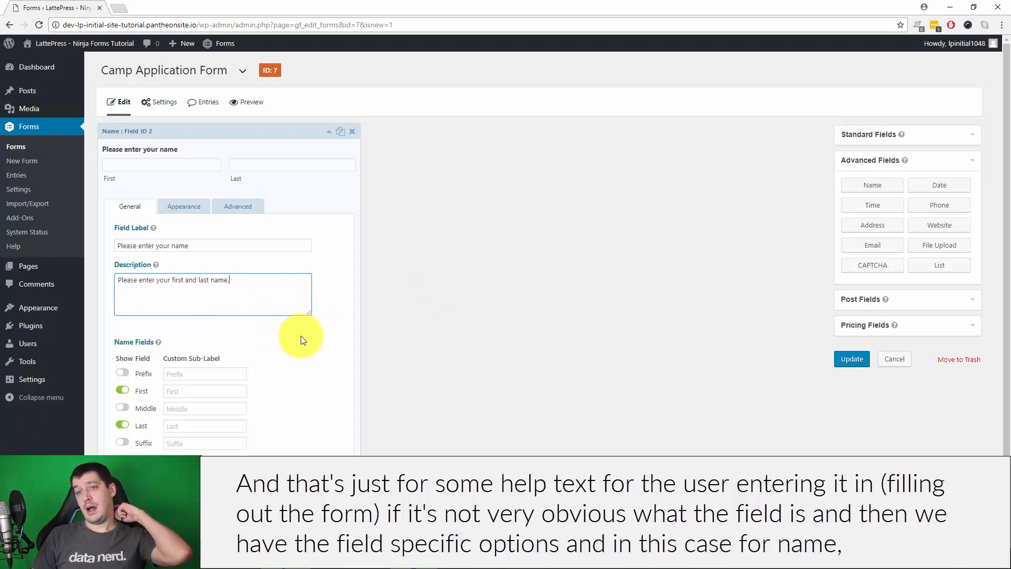
scroll(301, 340, "down", 1)
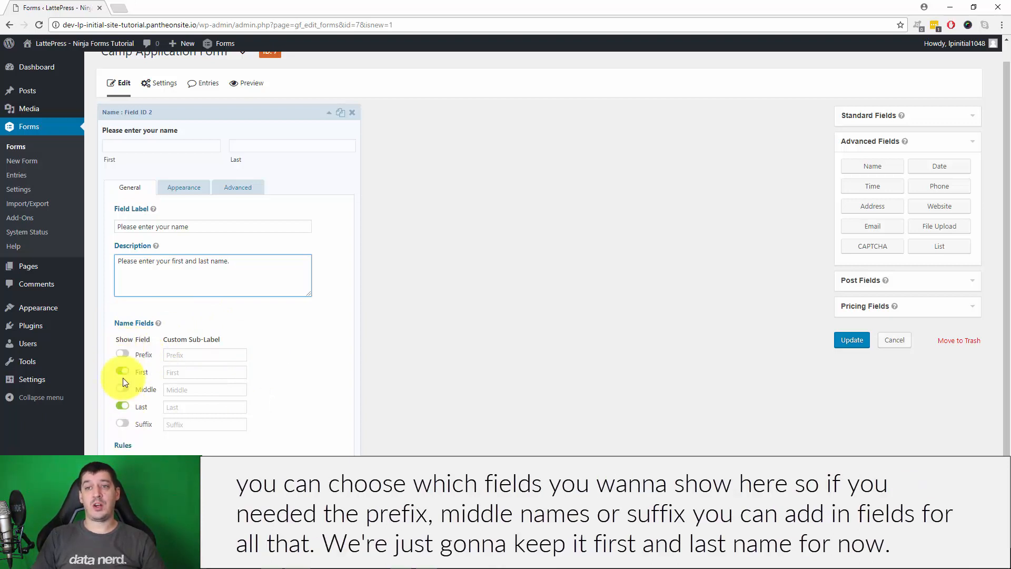
Keep Prefix and Middle hidden after toggling them, and mark the Name field Required
left_click(123, 353)
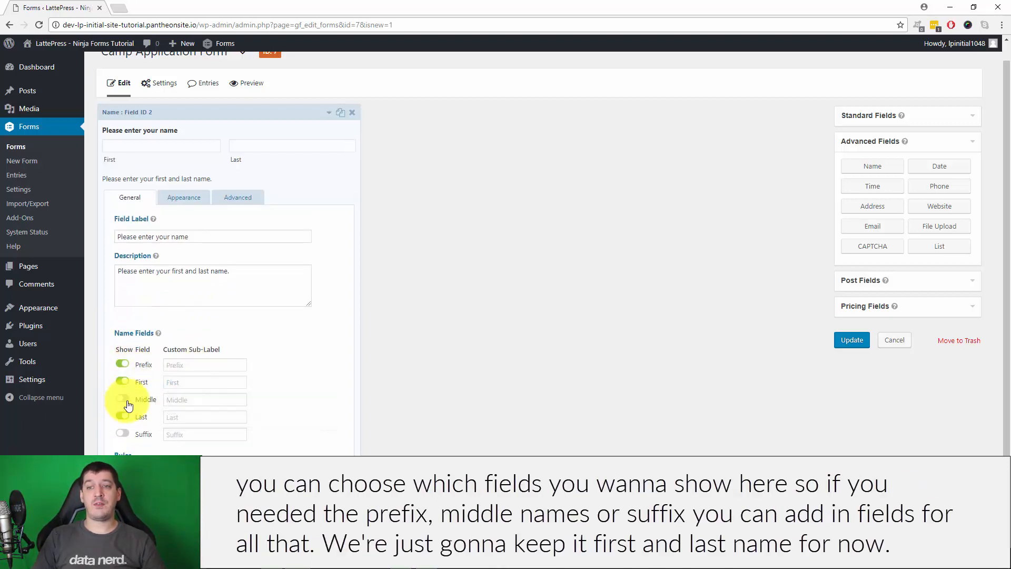
left_click(126, 399)
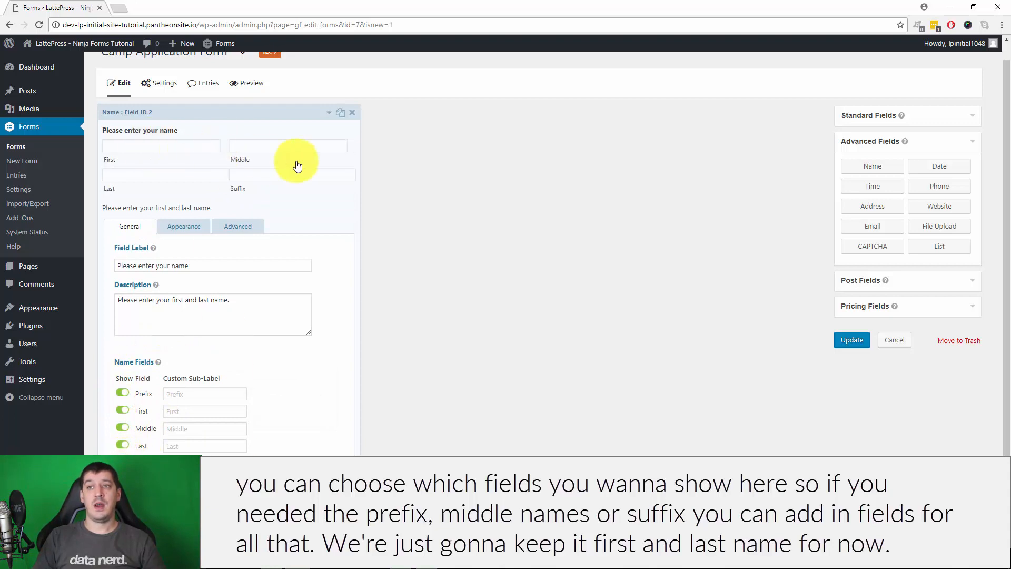
left_click(123, 392)
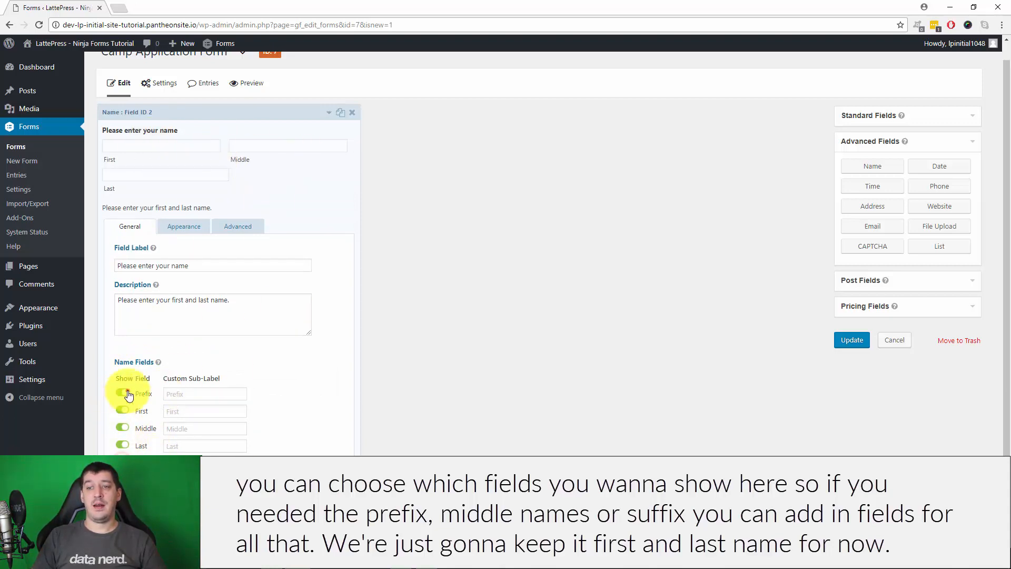
left_click(124, 430)
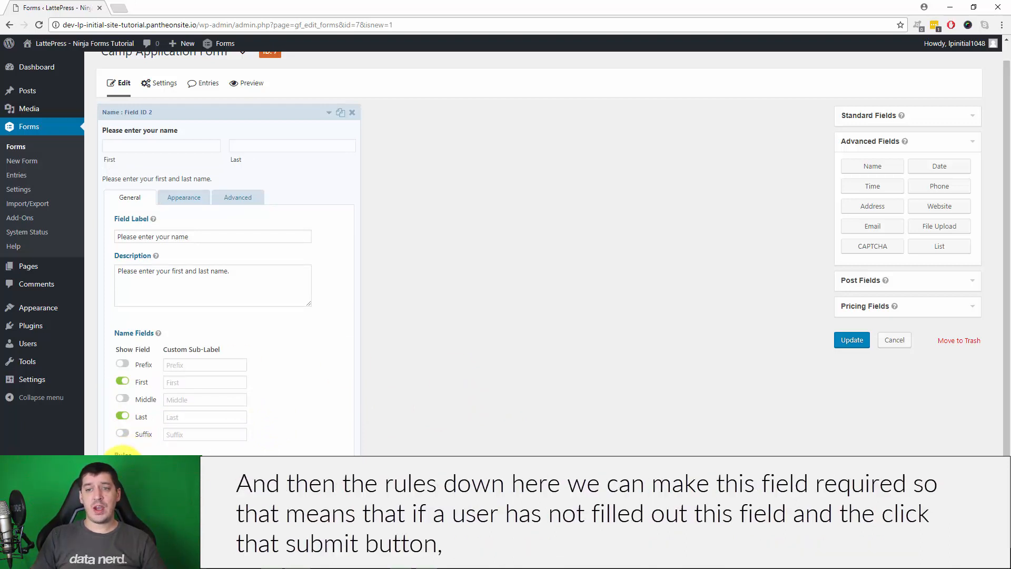
left_click(119, 468)
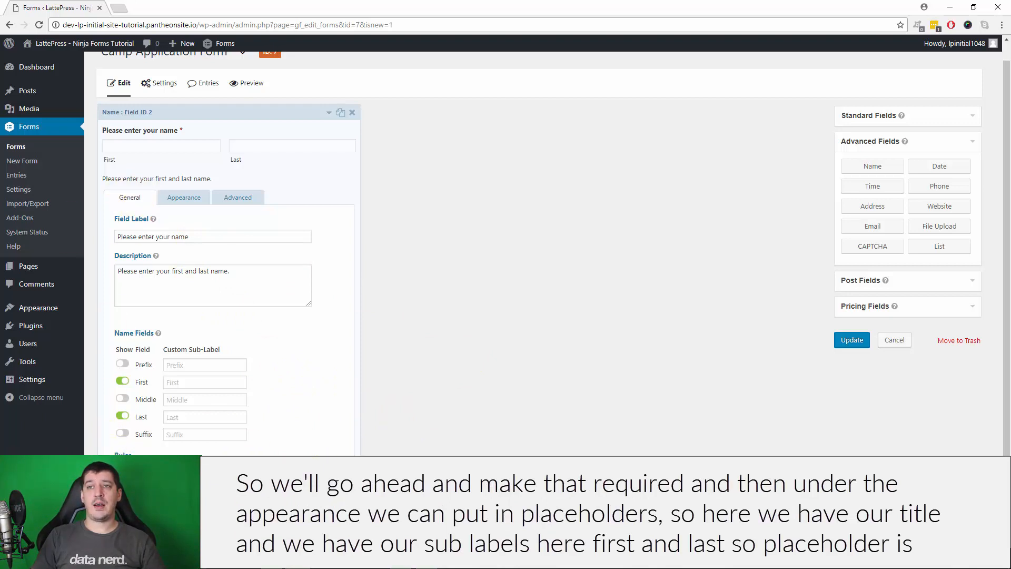
left_click(184, 198)
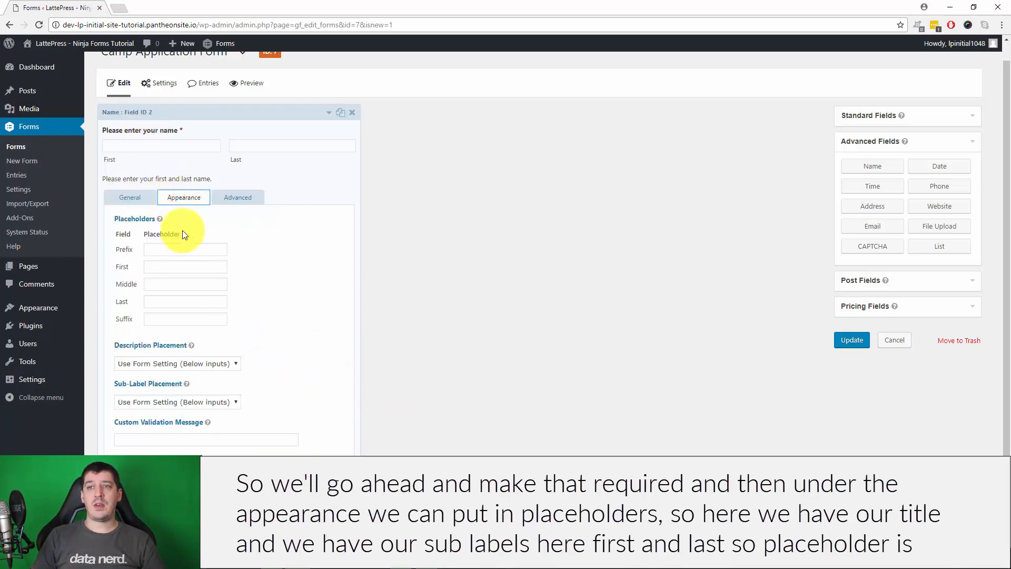
Give the Name field placeholders 'John' for First and 'Smith' for Last
left_click(190, 250)
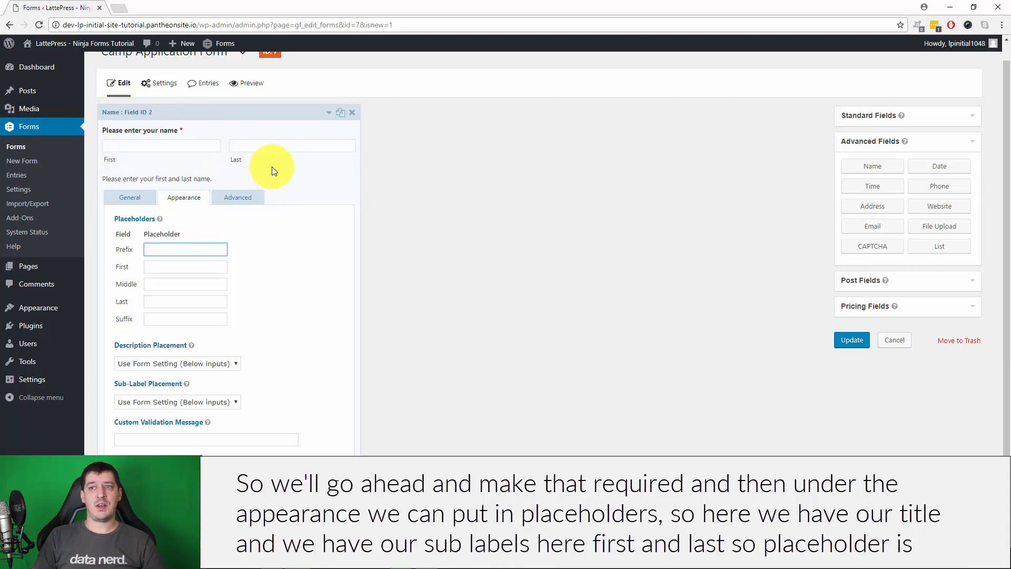
left_click(168, 267)
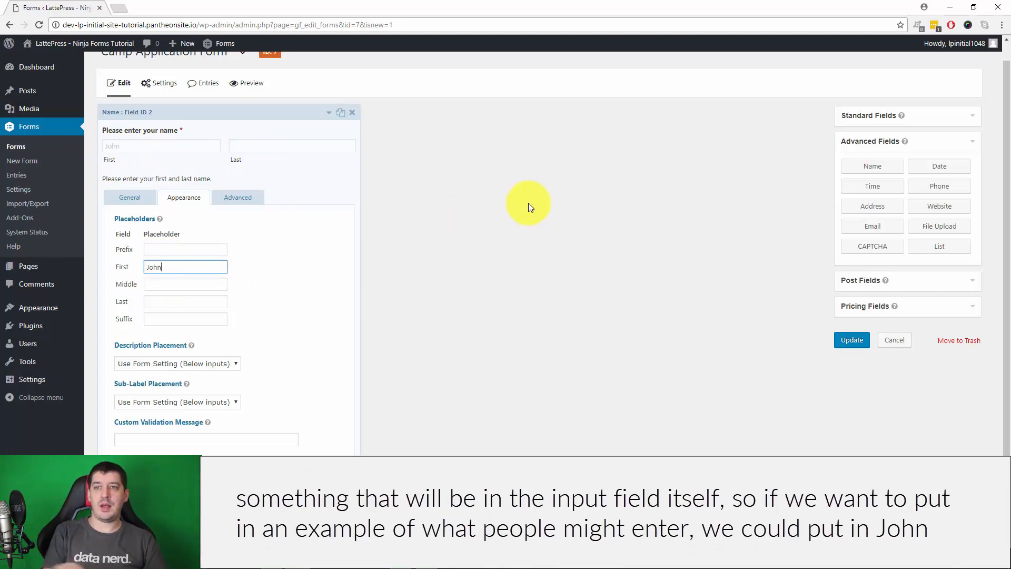
left_click(168, 301)
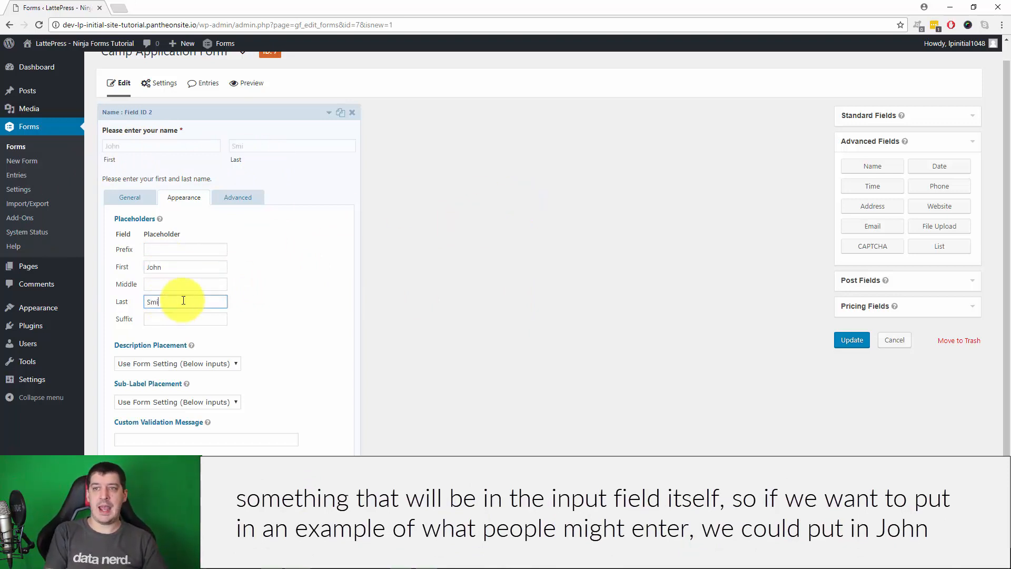
left_click(272, 289)
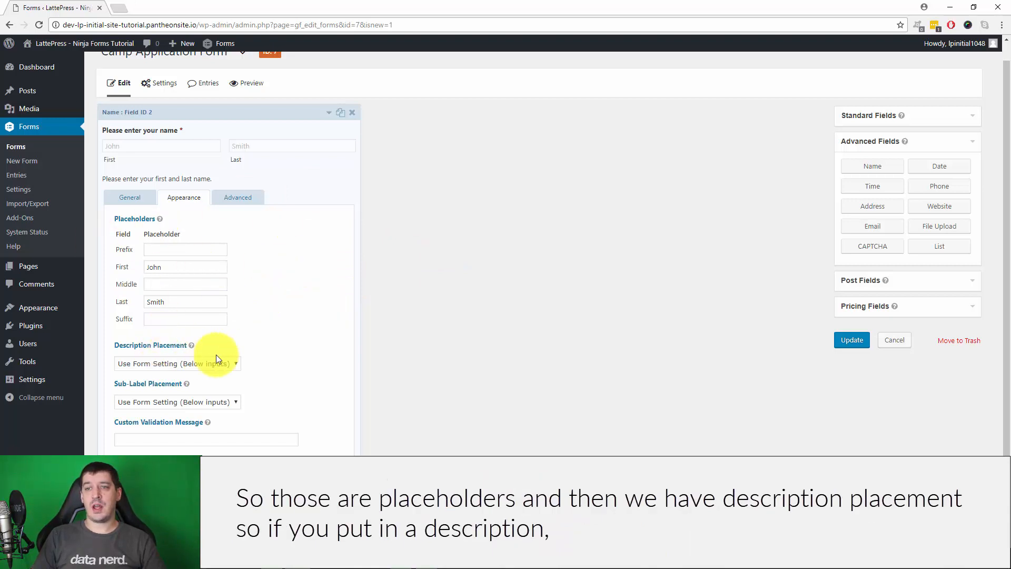
left_click(166, 366)
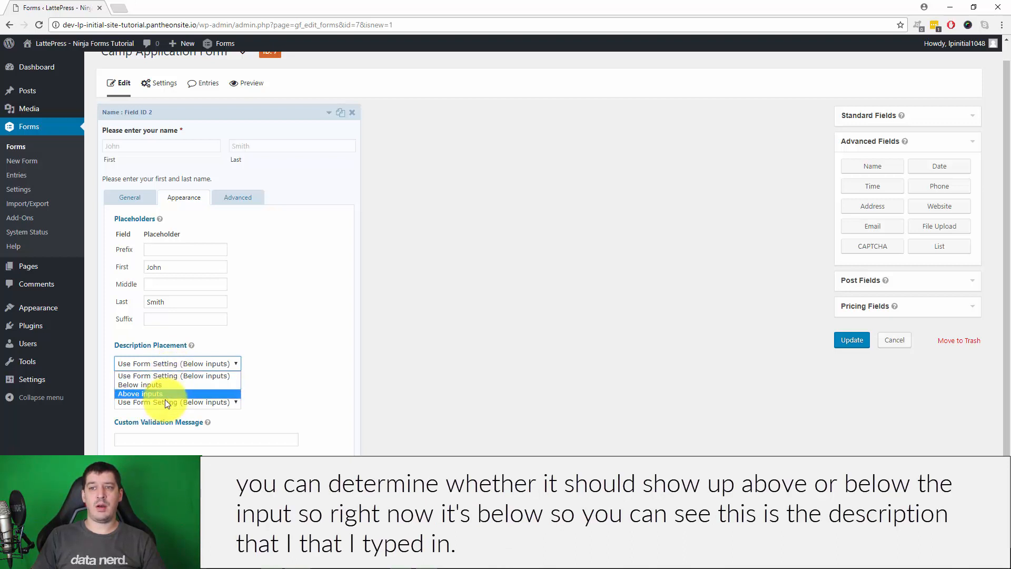
left_click(323, 287)
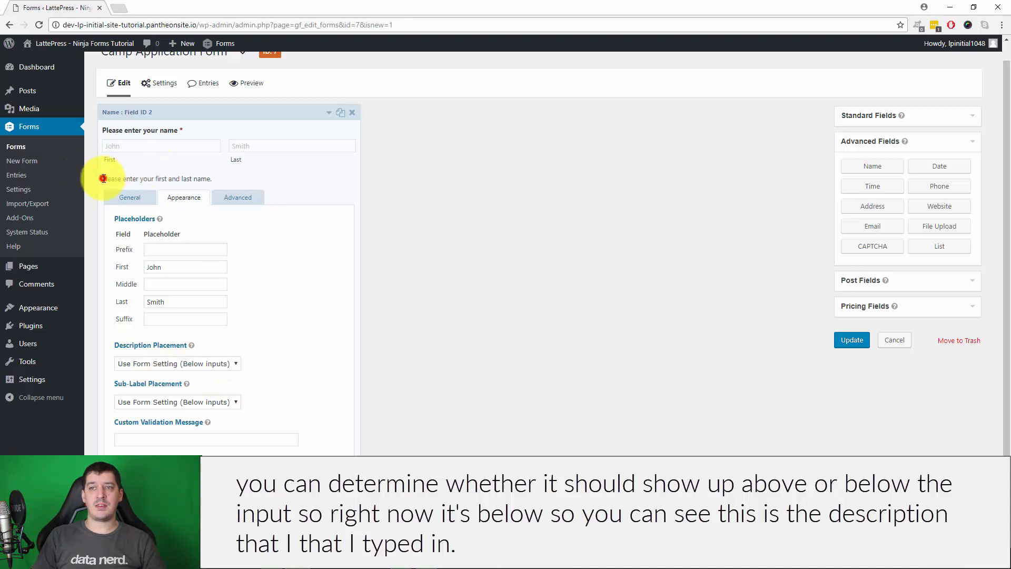
Try Above inputs for description and sub-label placement, then set both back to Below inputs
left_click_drag(103, 179, 231, 180)
left_click(232, 180)
left_click(278, 301)
left_click(264, 183)
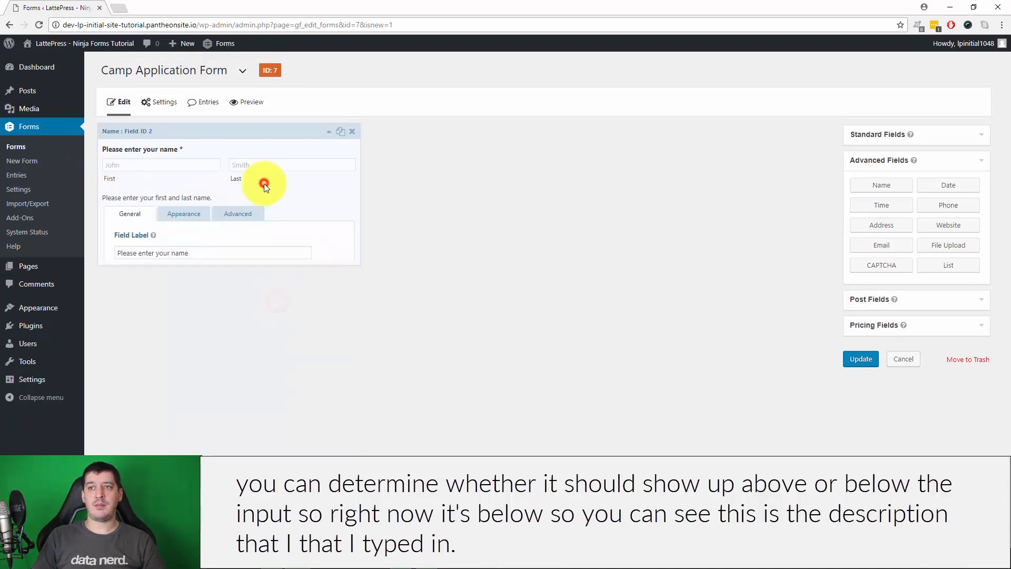
left_click(208, 220)
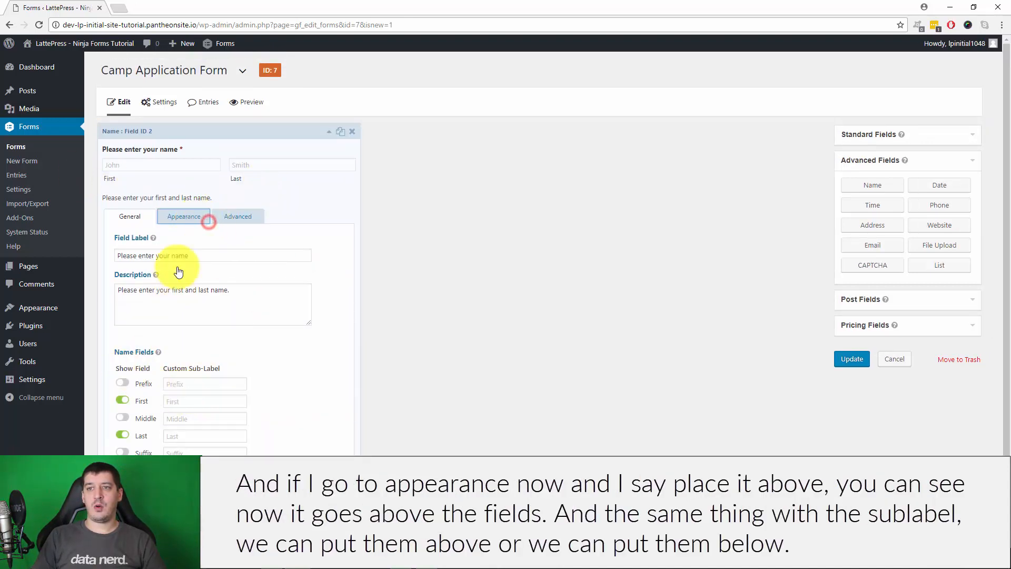
left_click(167, 383)
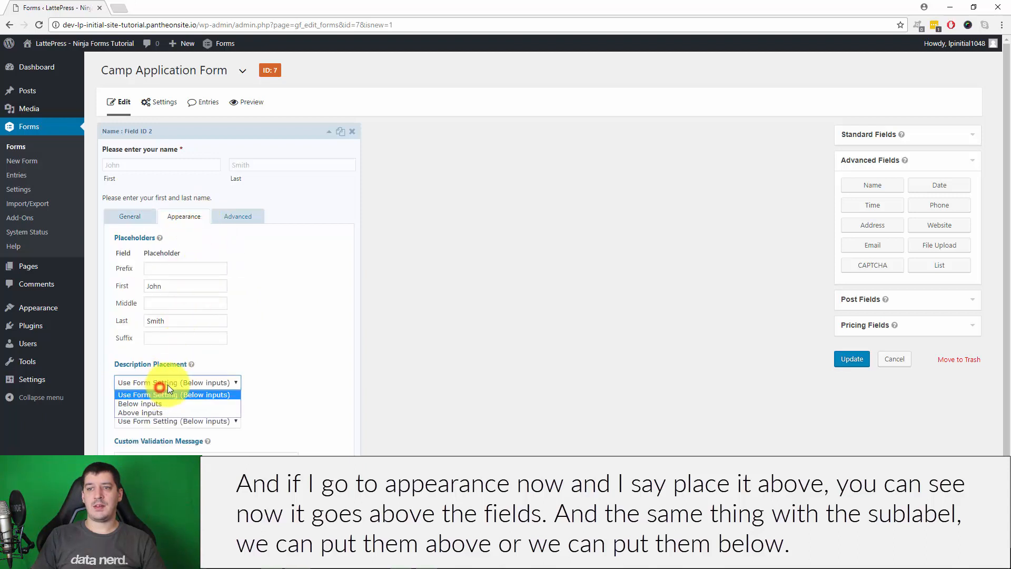
left_click(166, 412)
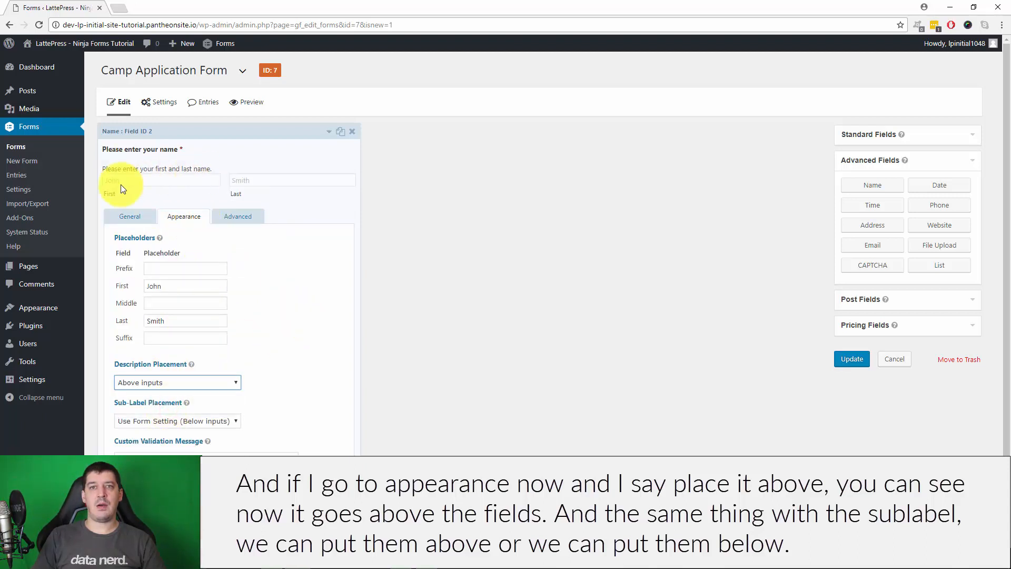
left_click(197, 382)
left_click(169, 401)
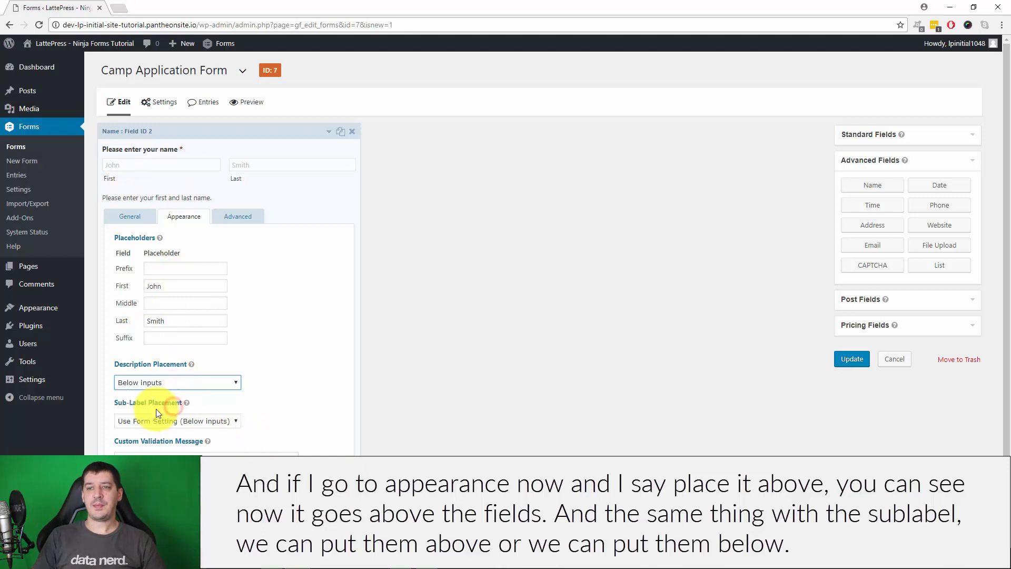
left_click(180, 424)
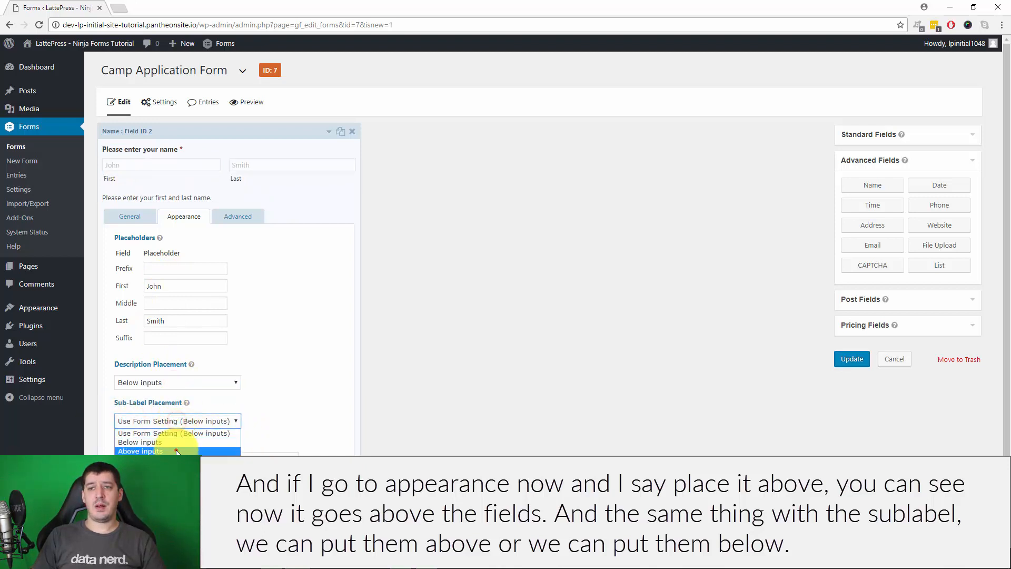
left_click(167, 449)
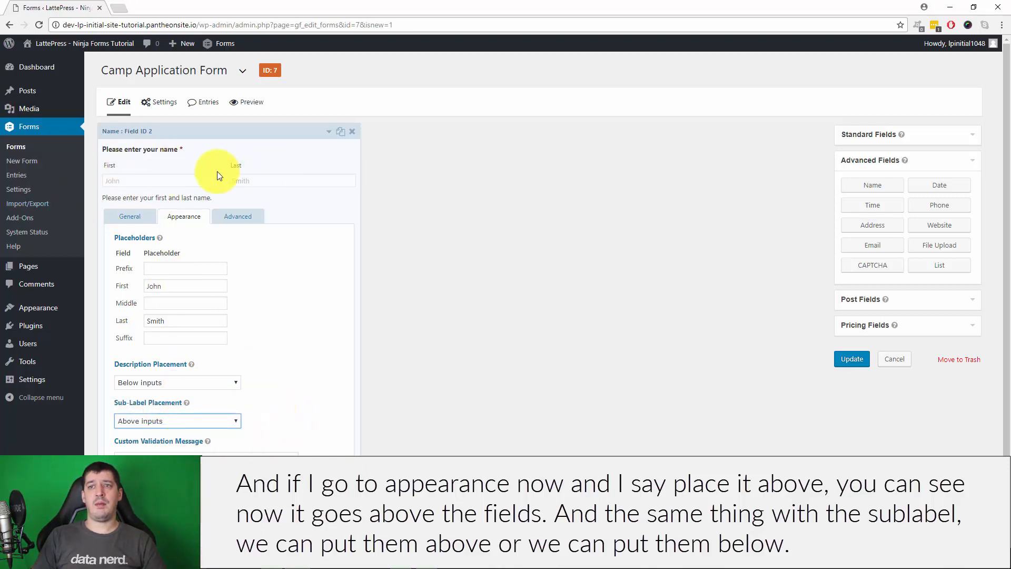
left_click(177, 420)
left_click(173, 442)
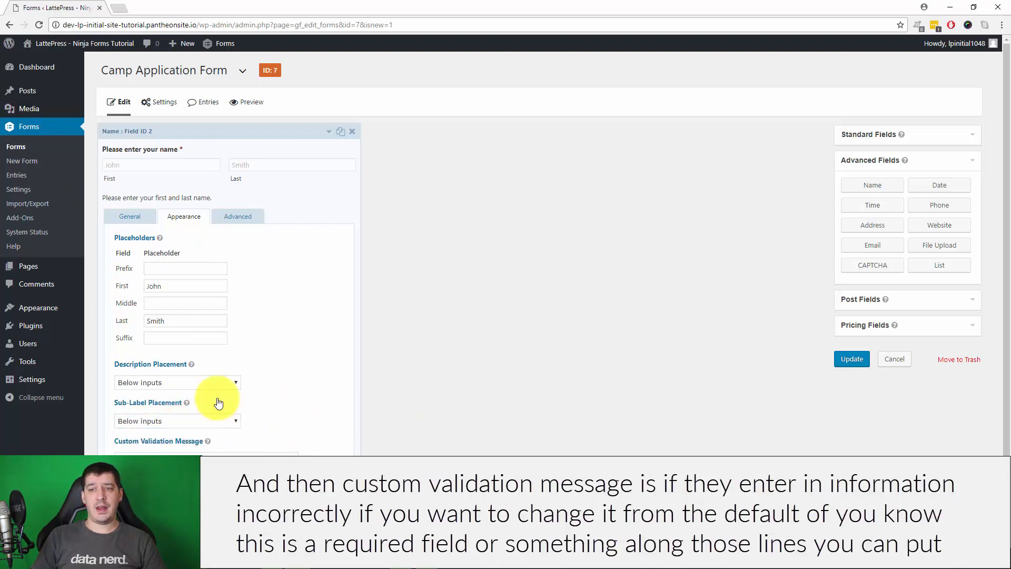
Switch the Name field back to its General tab settings
mouse_move(208, 445)
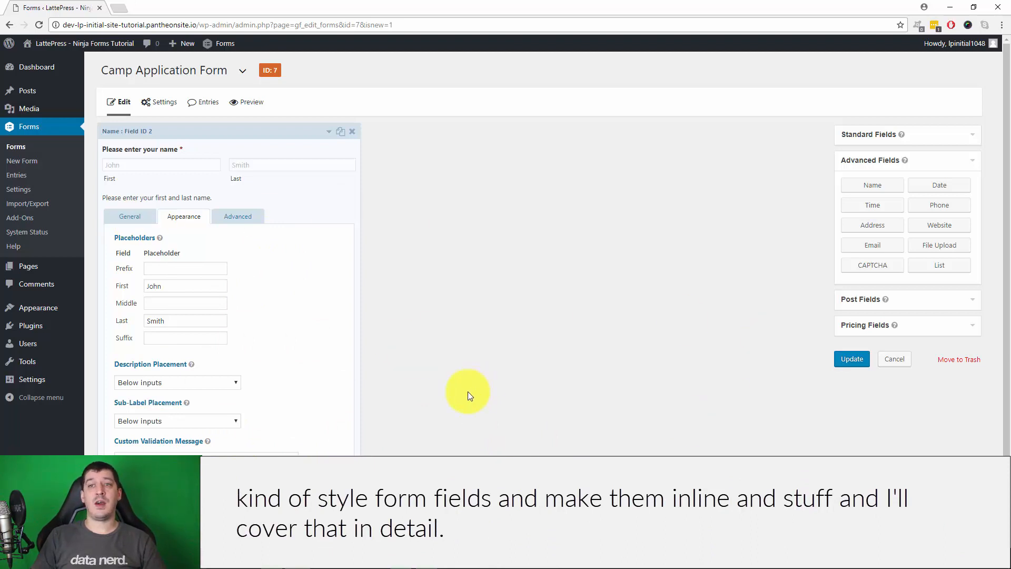
left_click(147, 221)
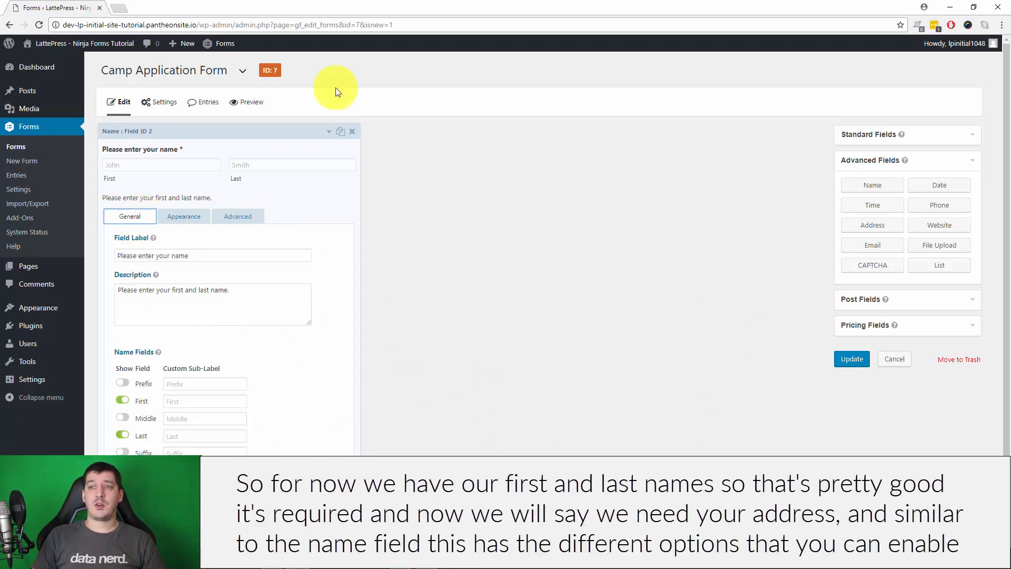
Add an Address field below the collapsed Name field and open its settings
left_click(327, 133)
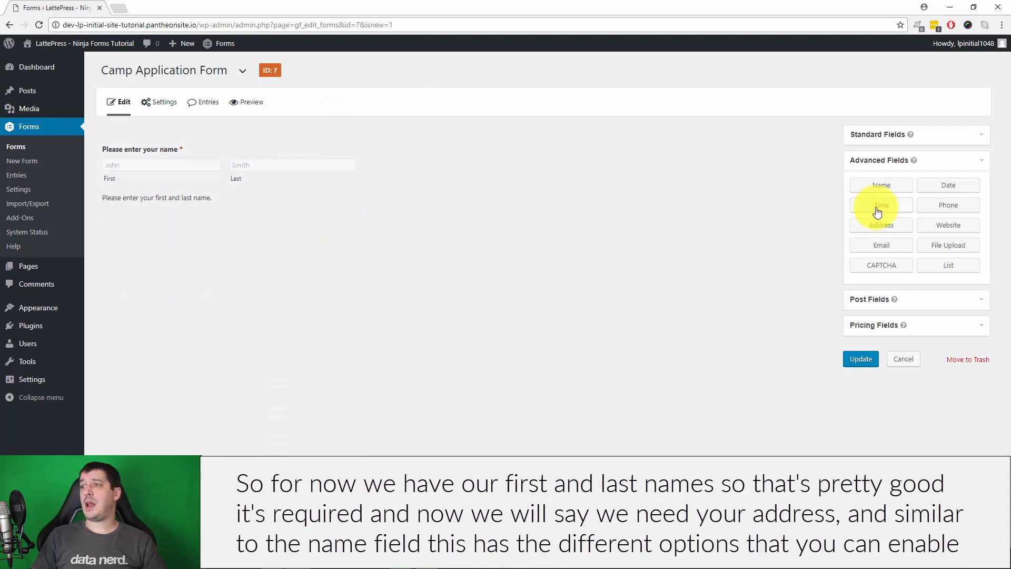
left_click(883, 225)
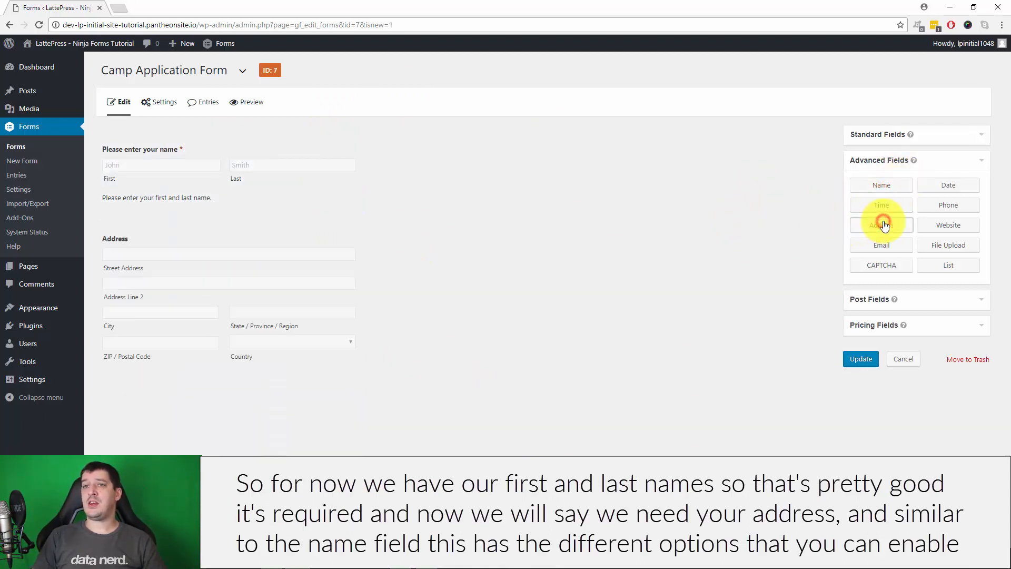
left_click(142, 278)
scroll(568, 317, "down", 2)
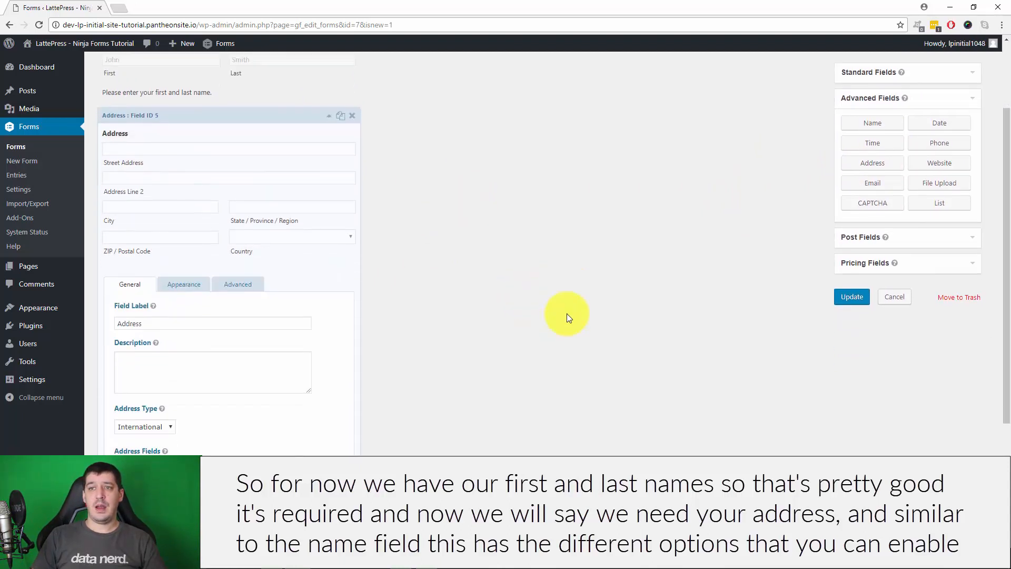
scroll(567, 313, "down", 1)
scroll(567, 314, "down", 2)
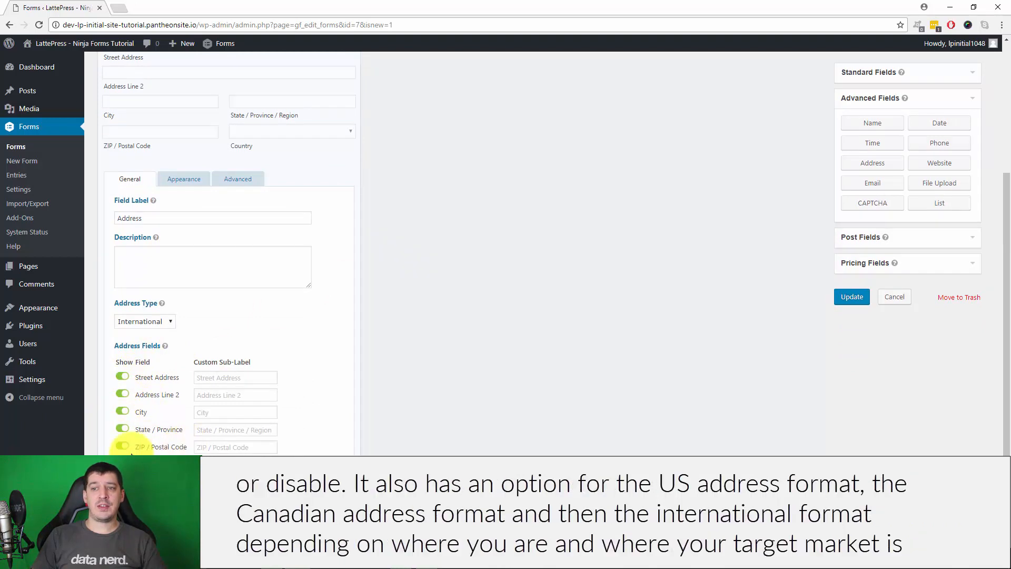
Try United States and Canadian address types, then set Address Type back to International
left_click(157, 321)
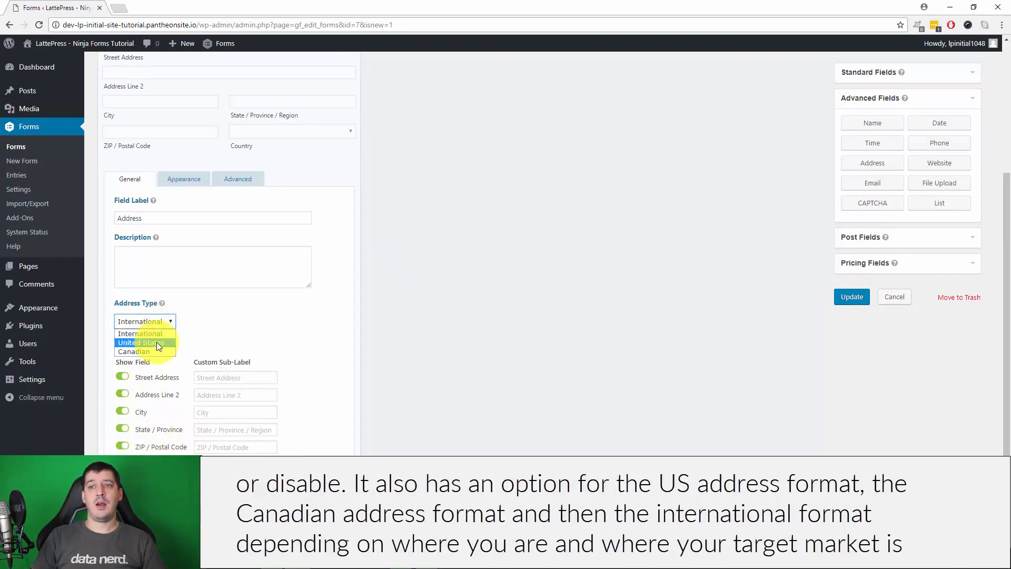
left_click(156, 343)
left_click(146, 322)
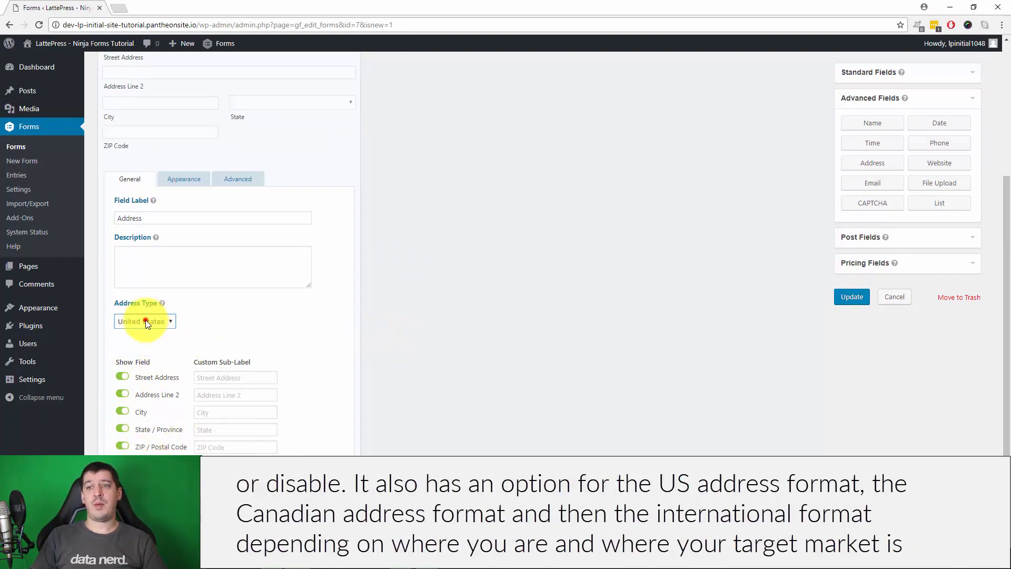
left_click(139, 352)
left_click(146, 322)
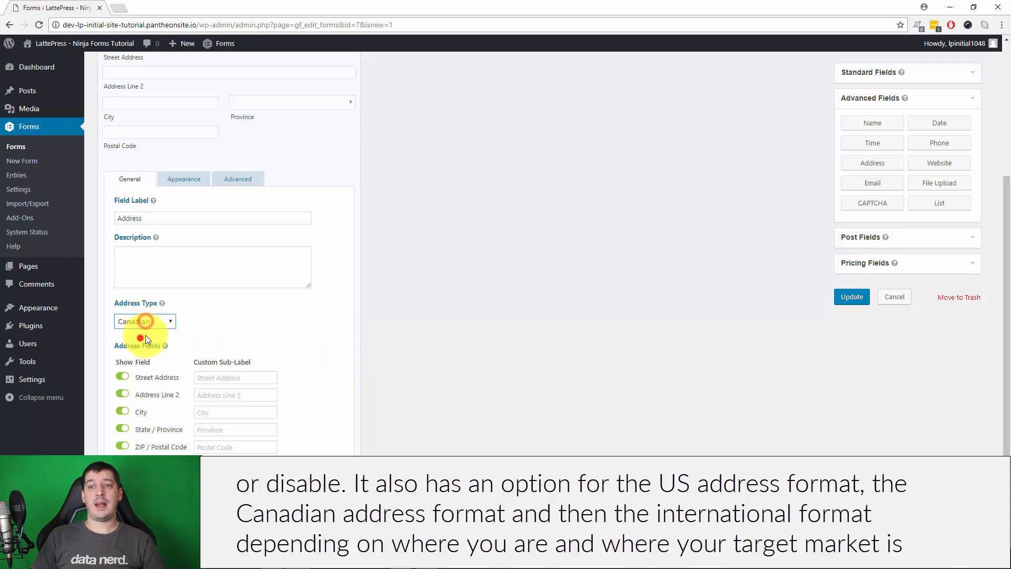
left_click(146, 336)
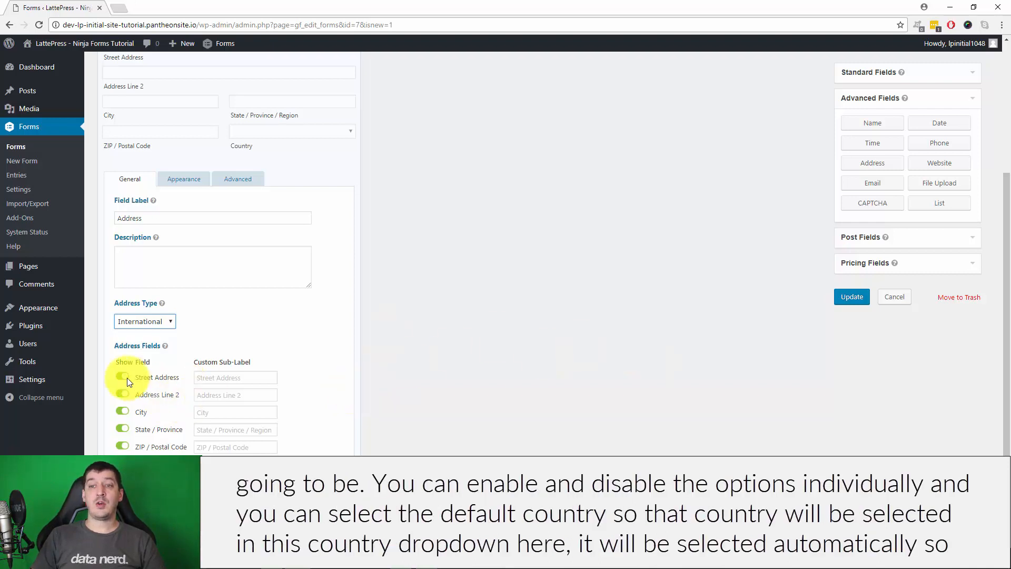
Try out the Address field's Default Country list, briefly selecting Albania
scroll(358, 390, "down", 2)
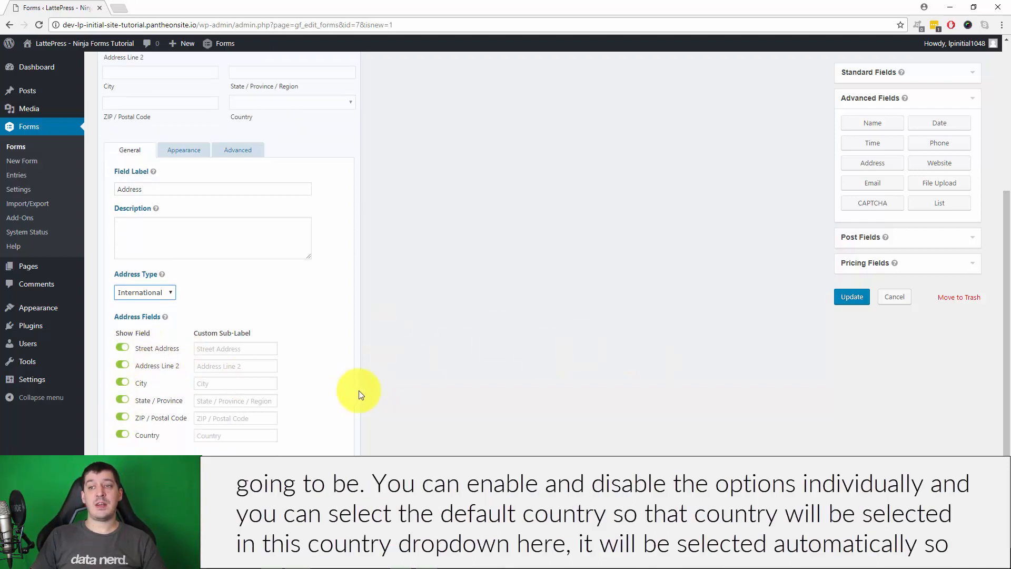
left_click(188, 426)
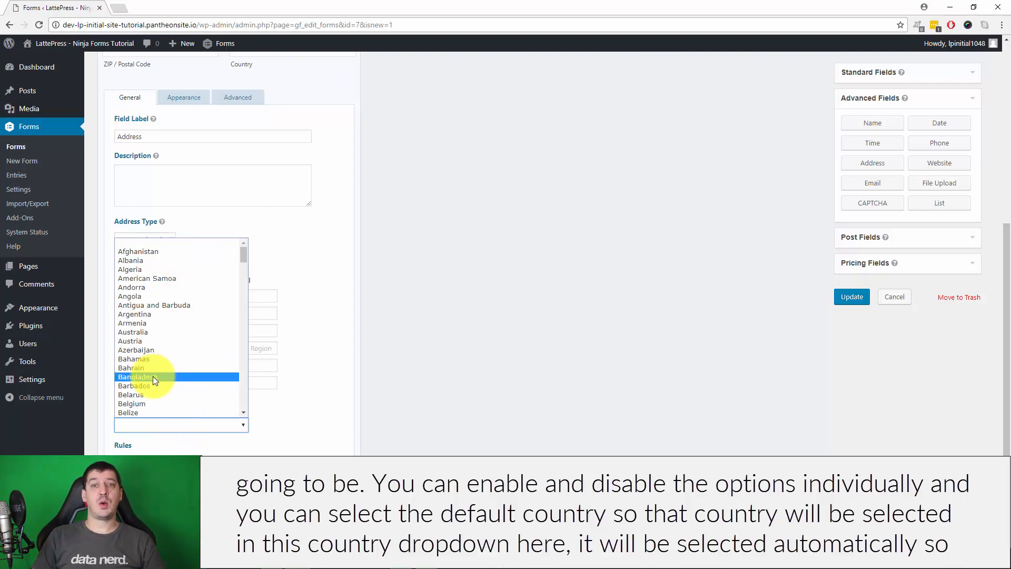
left_click(517, 388)
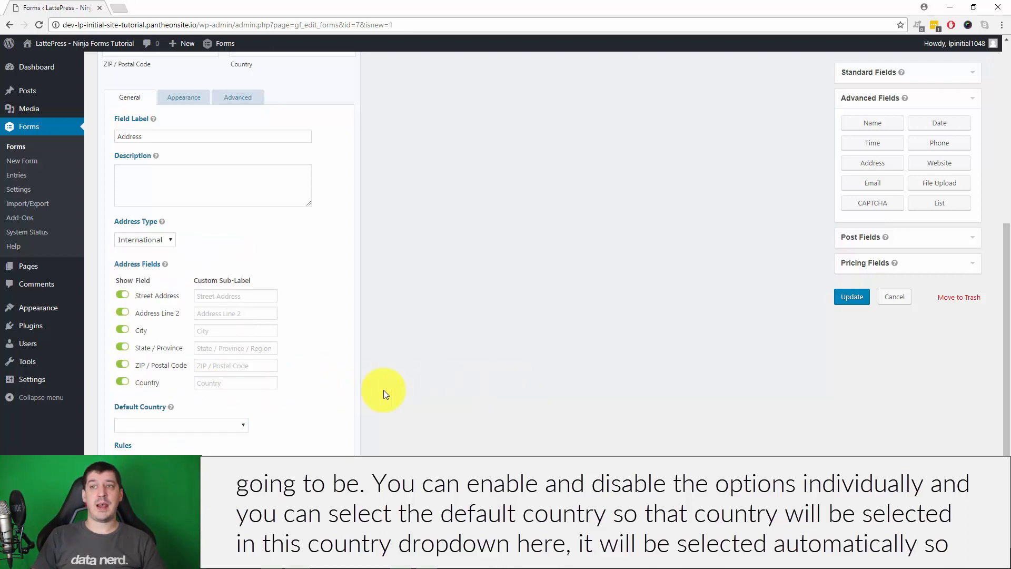
scroll(316, 263, "up", 3)
scroll(419, 314, "down", 3)
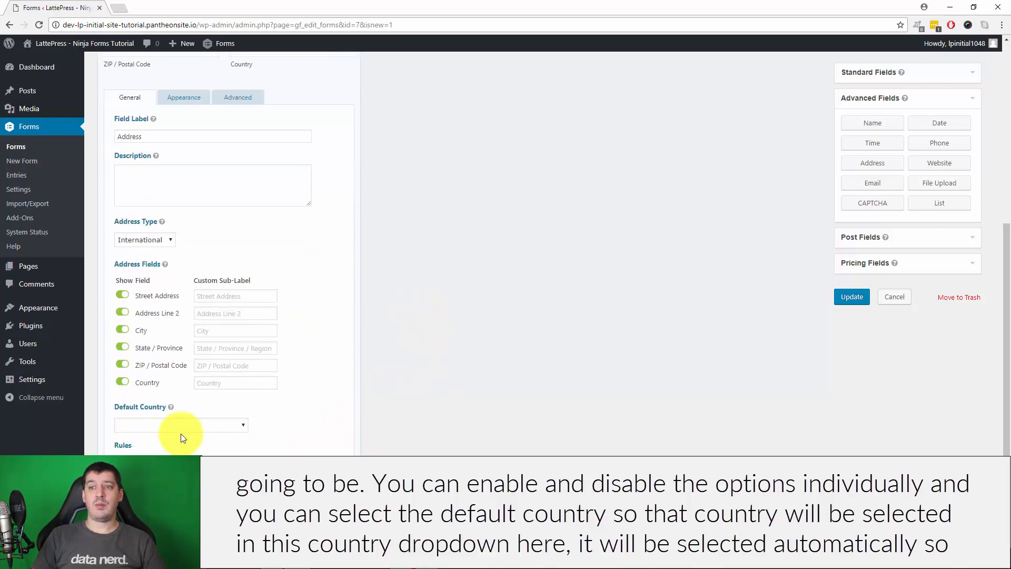
left_click(188, 427)
left_click(189, 260)
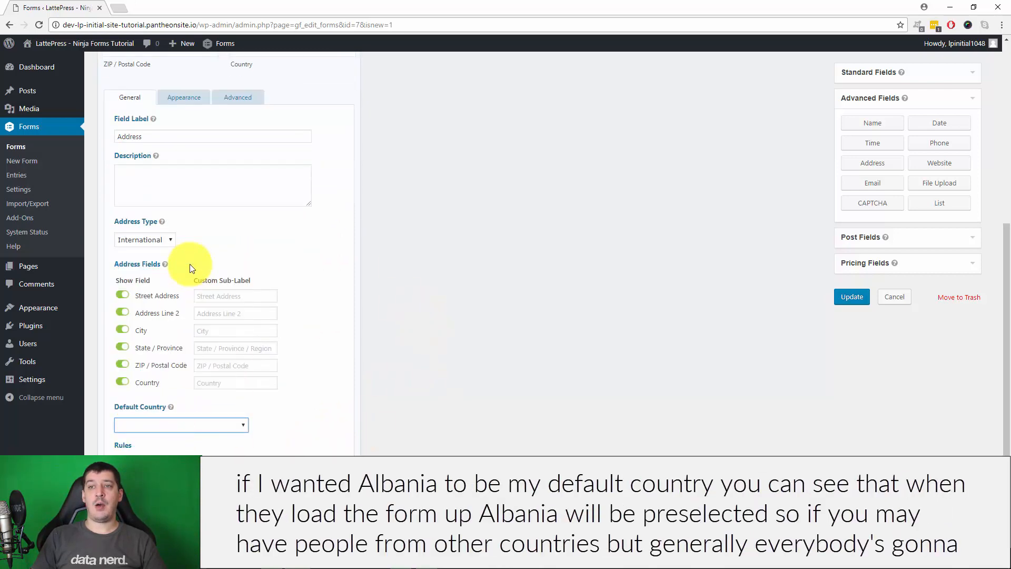
left_click(445, 408)
scroll(514, 420, "up", 4)
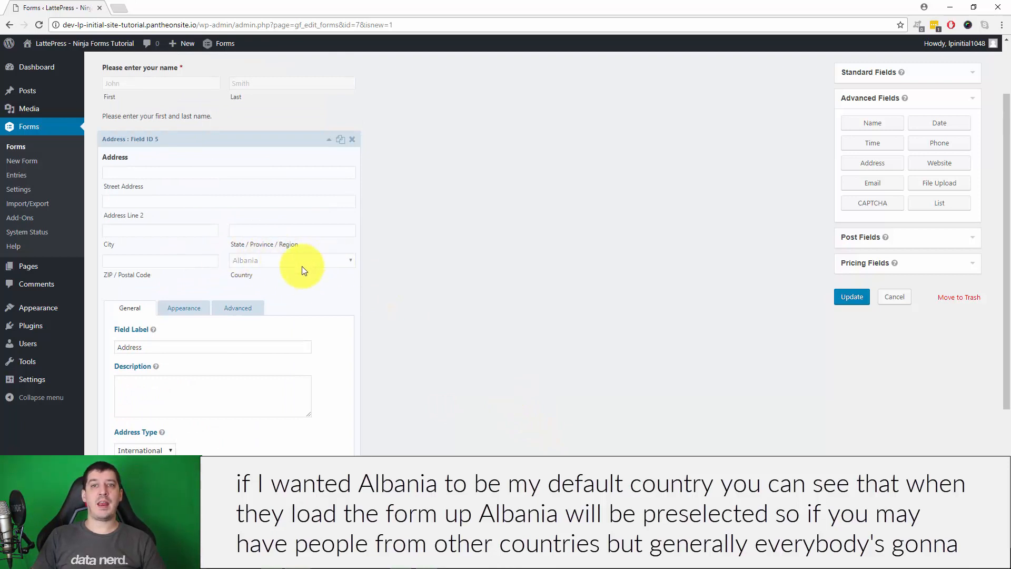
scroll(428, 386, "down", 4)
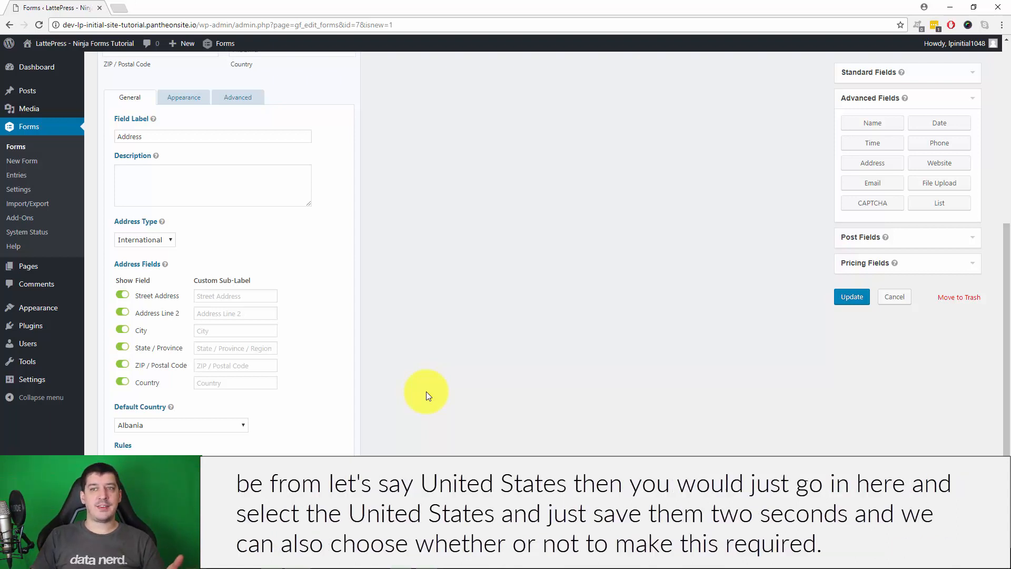
Search 'united' in Default Country and set United States as the default
left_click(209, 424)
type("united")
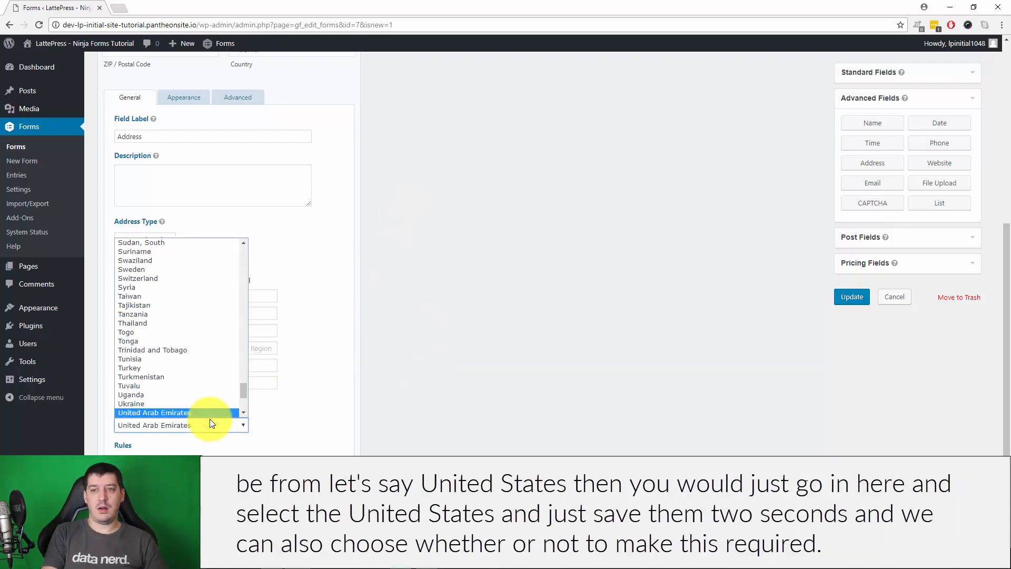
scroll(189, 406, "down", 3)
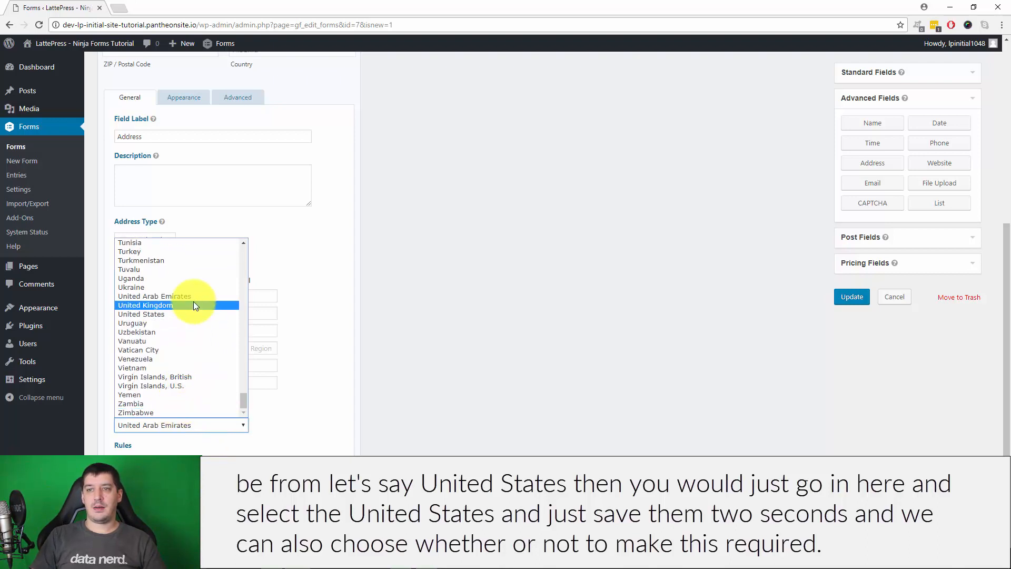
left_click(187, 316)
scroll(415, 374, "up", 3)
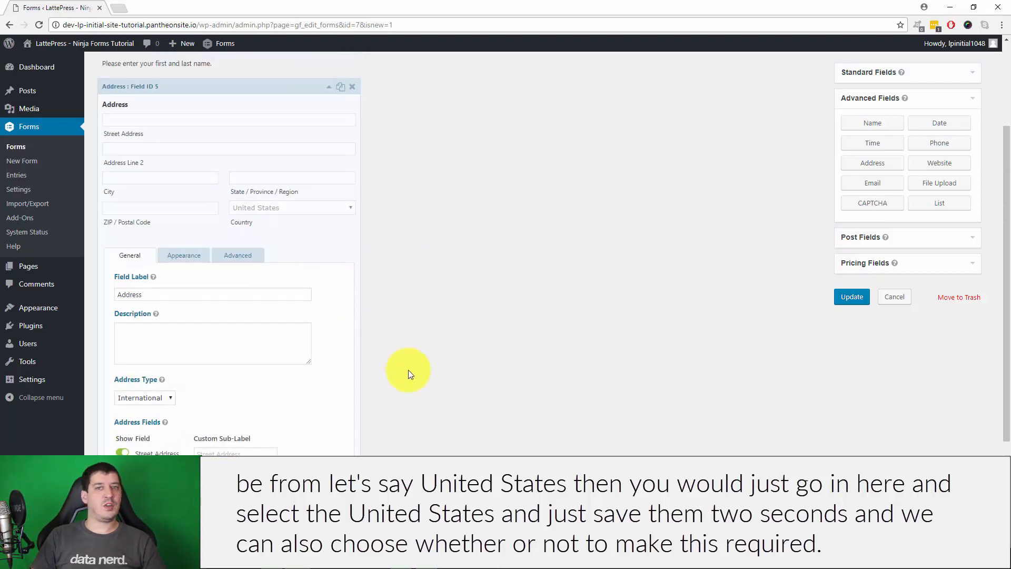
scroll(473, 428, "down", 3)
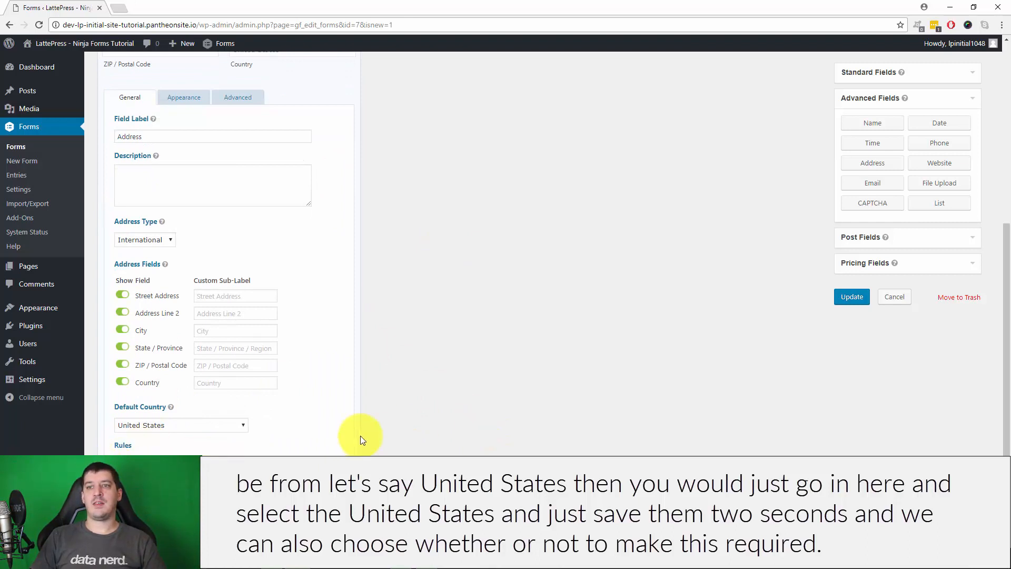
scroll(443, 414, "up", 4)
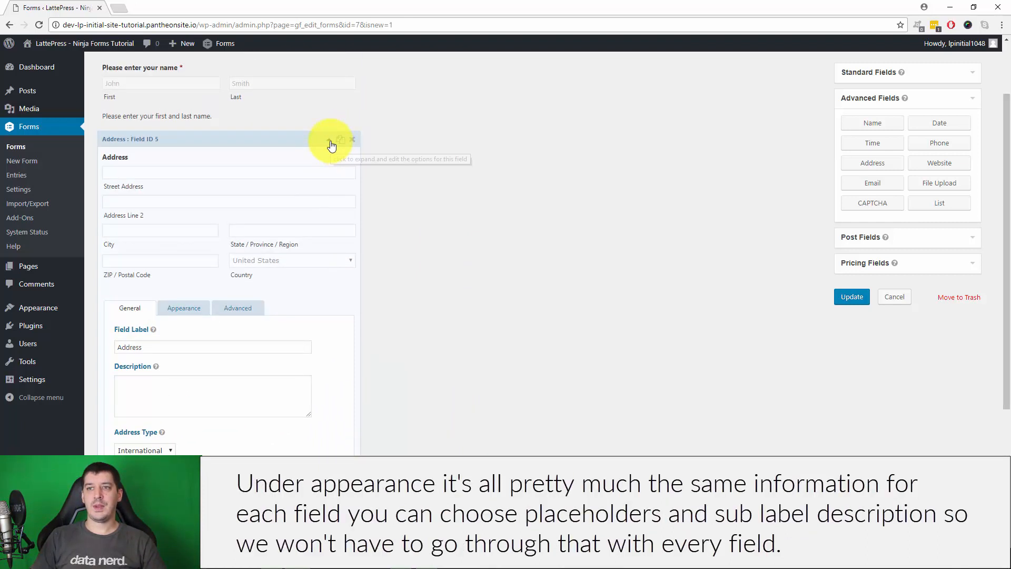
Look over the Address field's Appearance options, then collapse its settings
left_click(186, 310)
scroll(155, 329, "down", 3)
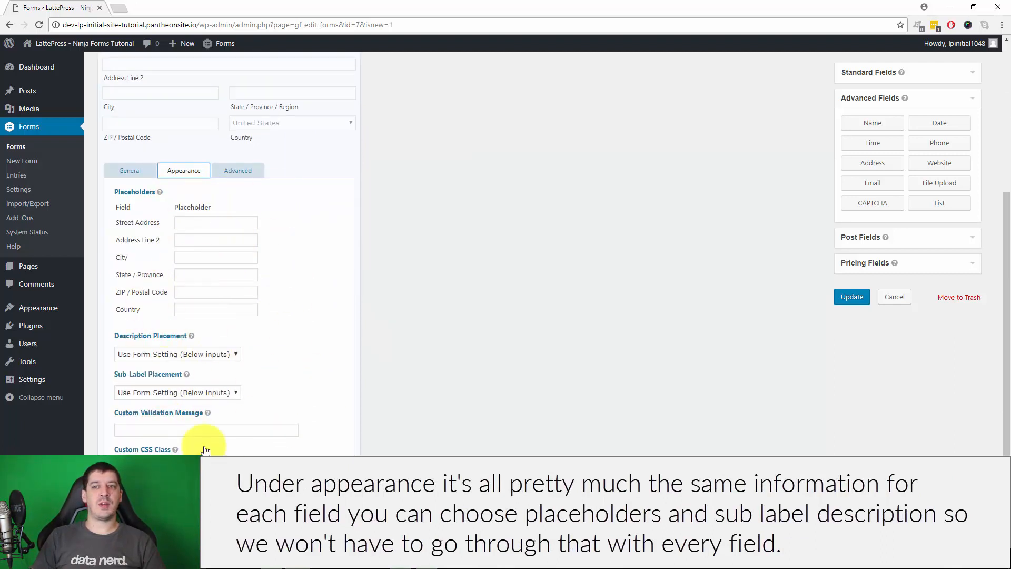
left_click(130, 171)
scroll(237, 332, "up", 5)
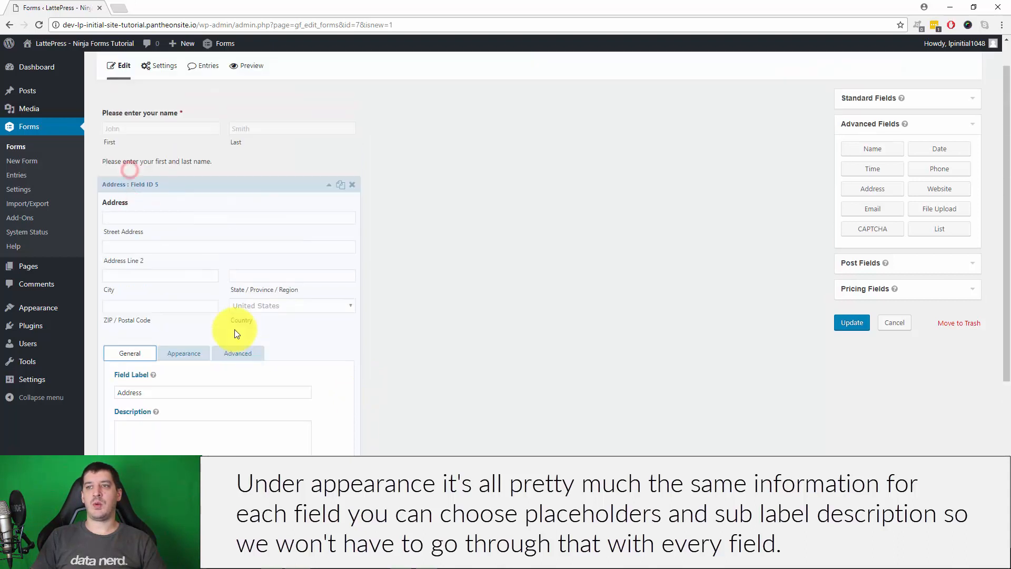
left_click(326, 226)
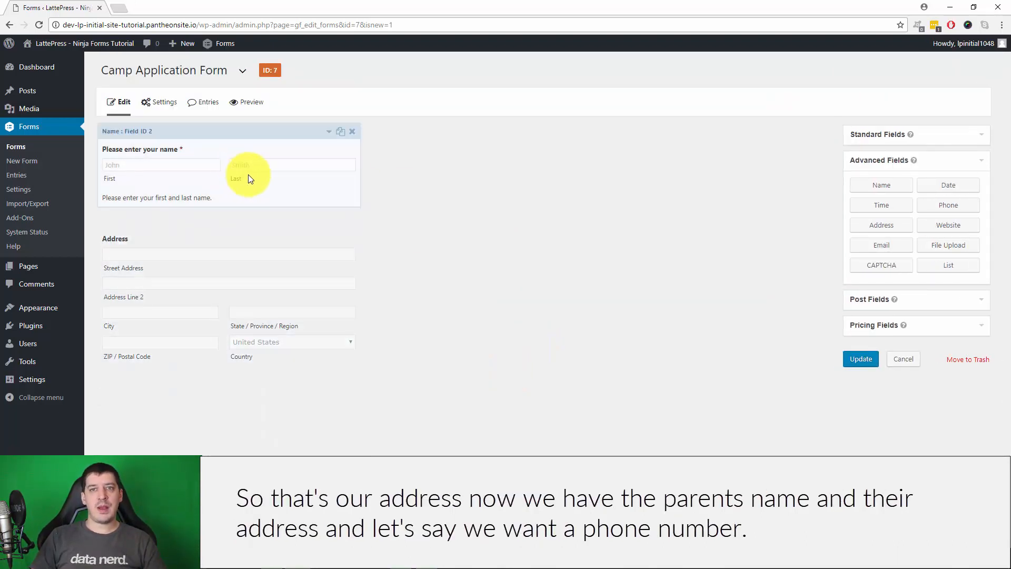
Add a Phone field below Address and set its phone format to International
left_click(948, 205)
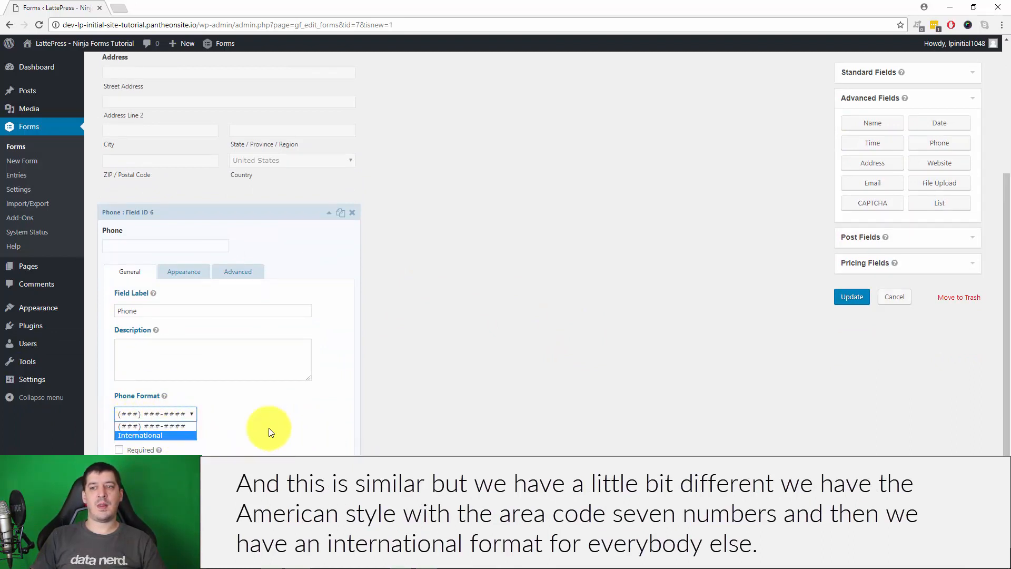
left_click(235, 426)
left_click(144, 413)
left_click(147, 436)
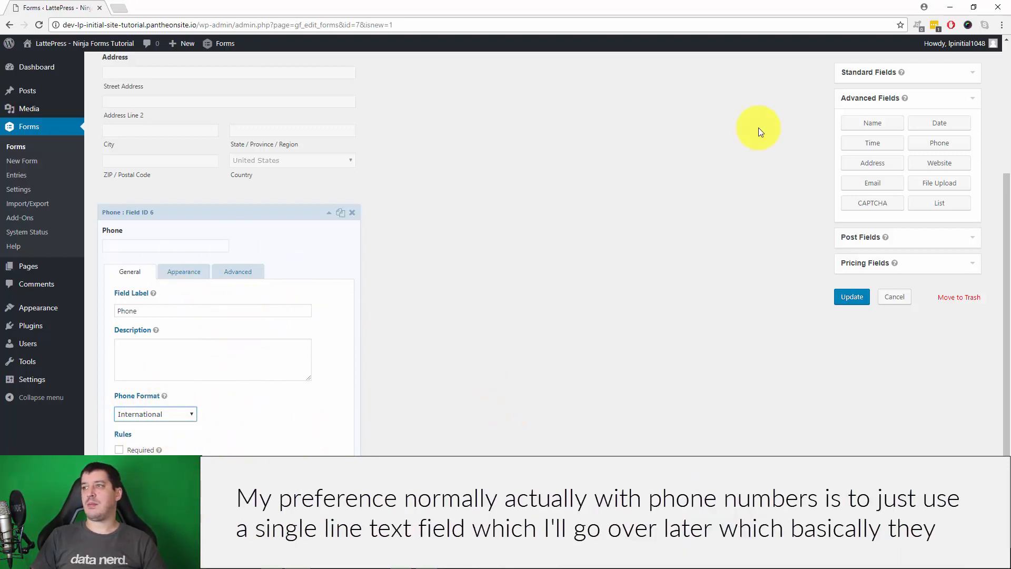
Expand Standard Fields and start editing the Phone field's description
left_click(887, 72)
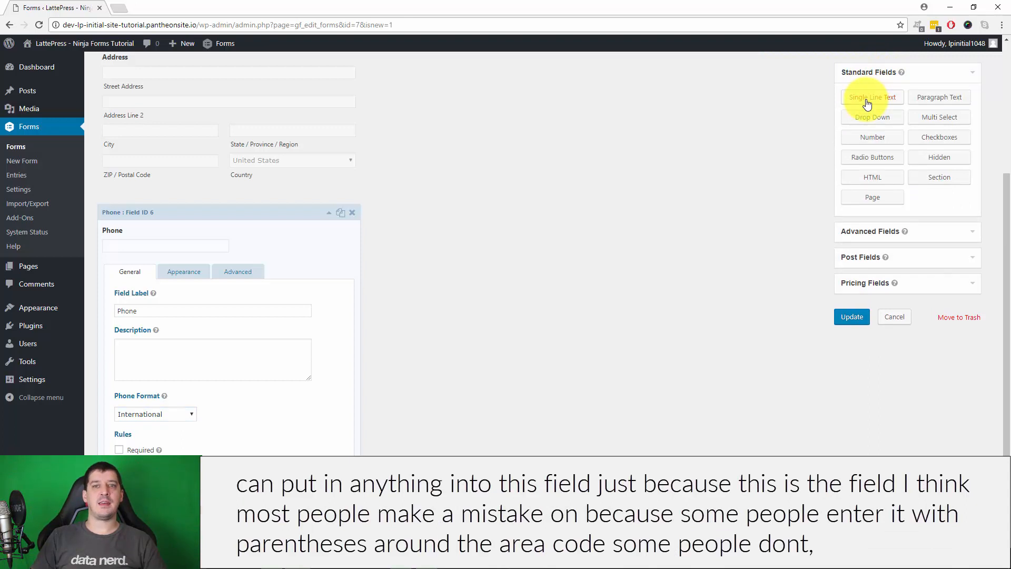
left_click(204, 378)
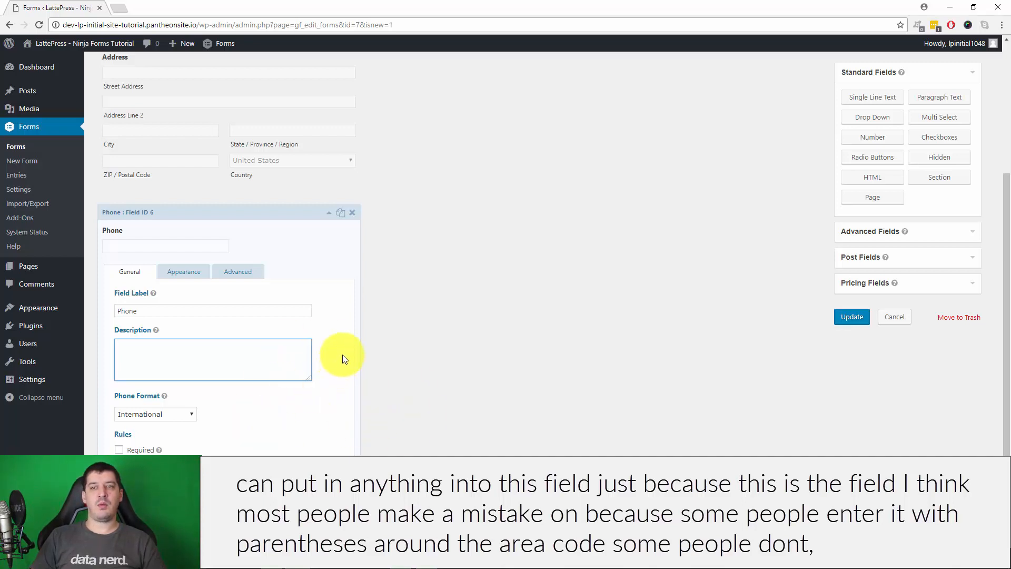
left_click(158, 413)
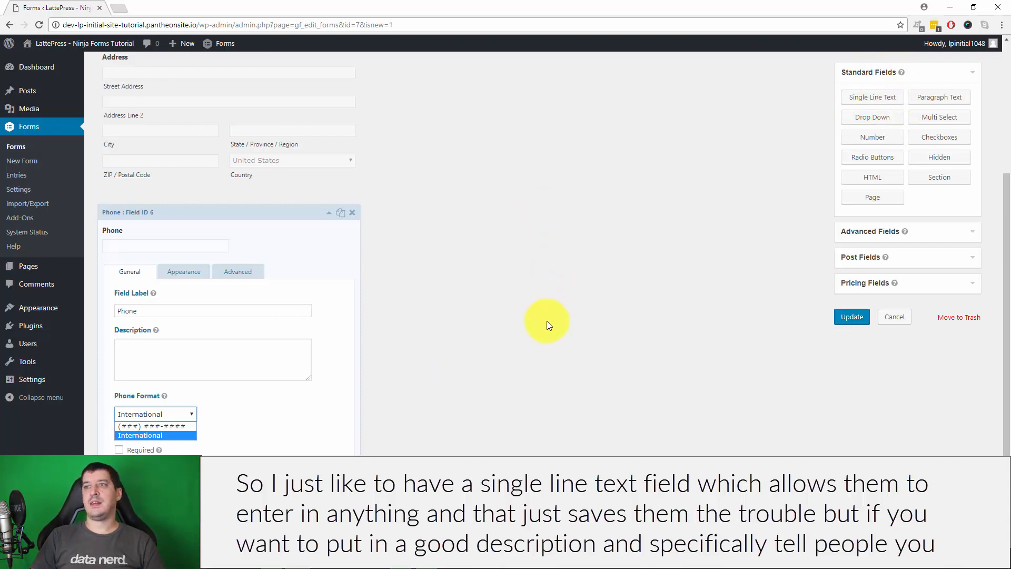
Leave the Phone field unchanged, collapse its settings, and expand the Advanced Fields panel
left_click(535, 331)
left_click(153, 356)
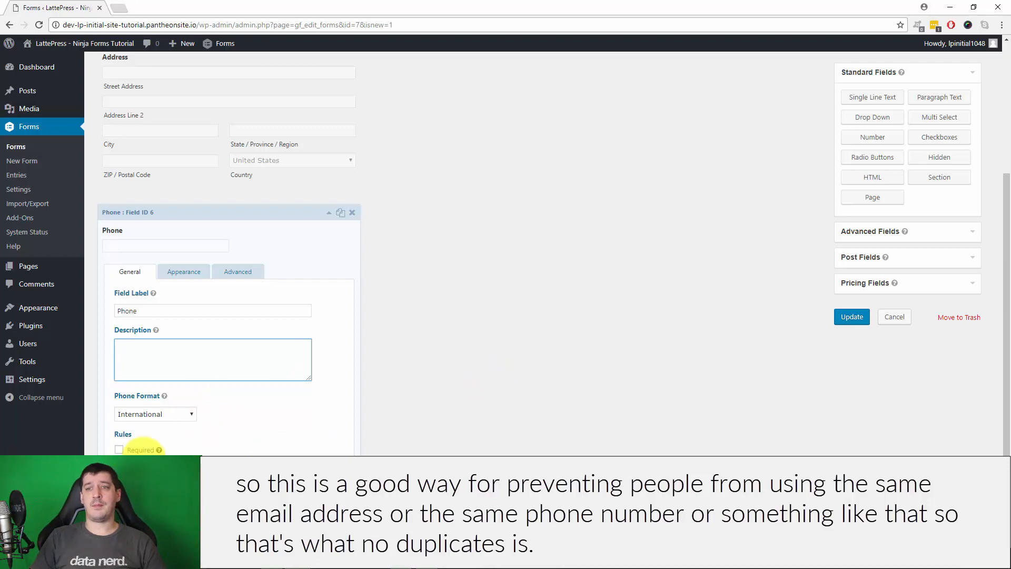
left_click(329, 214)
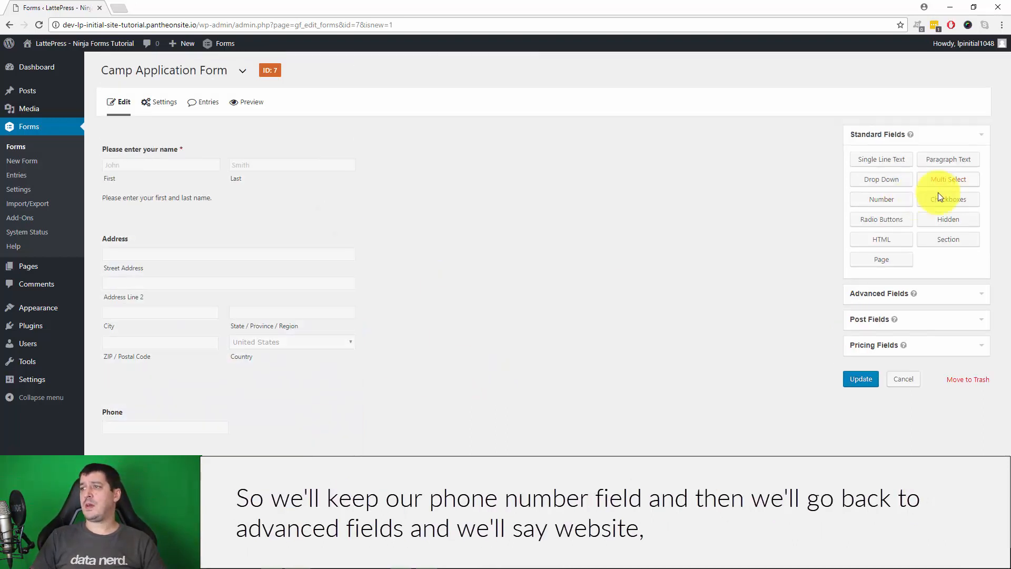
left_click(875, 293)
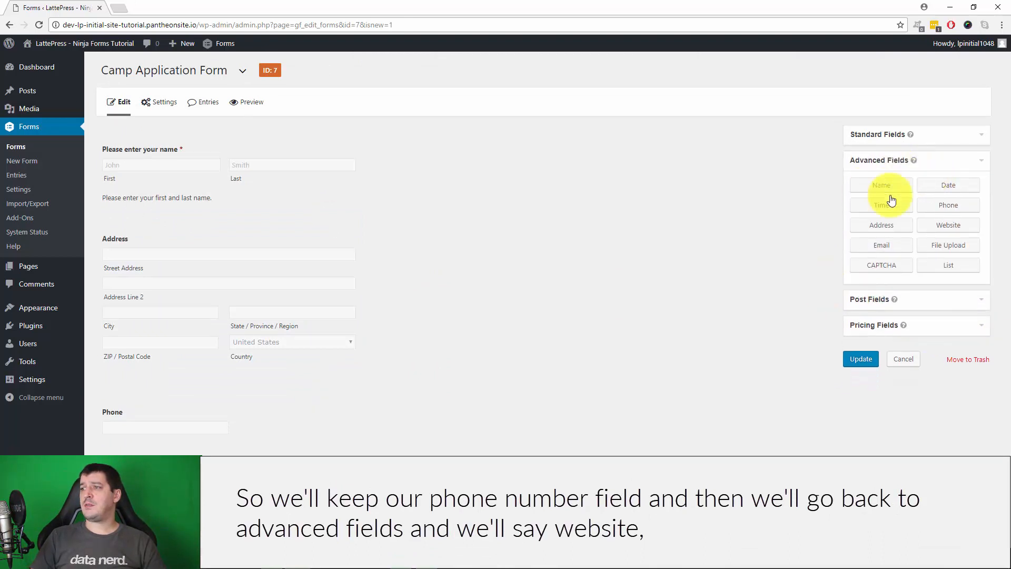
Add a Website field below Phone, review its label and description, then collapse it
left_click(945, 223)
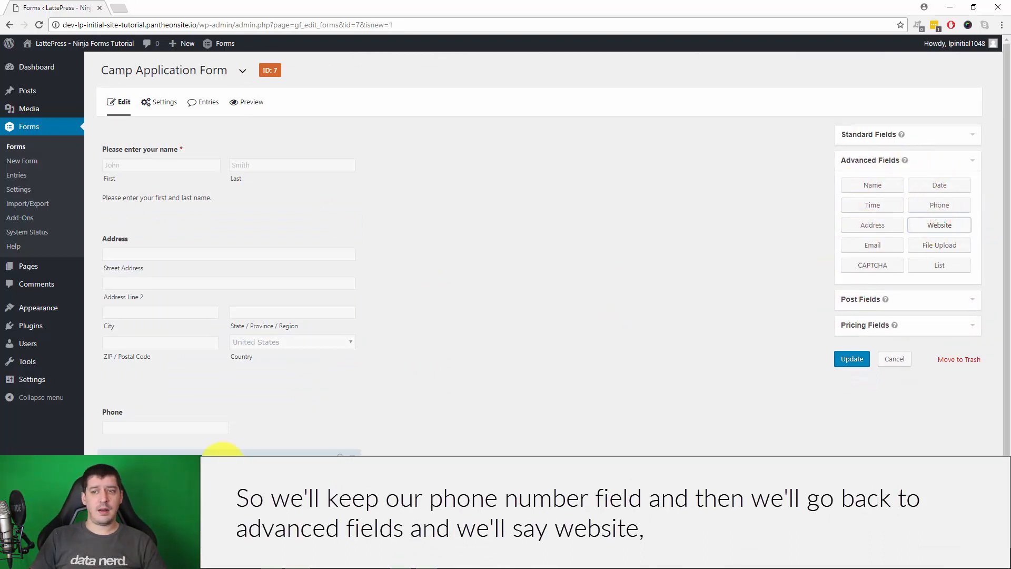
scroll(492, 364, "down", 3)
scroll(255, 418, "down", 1)
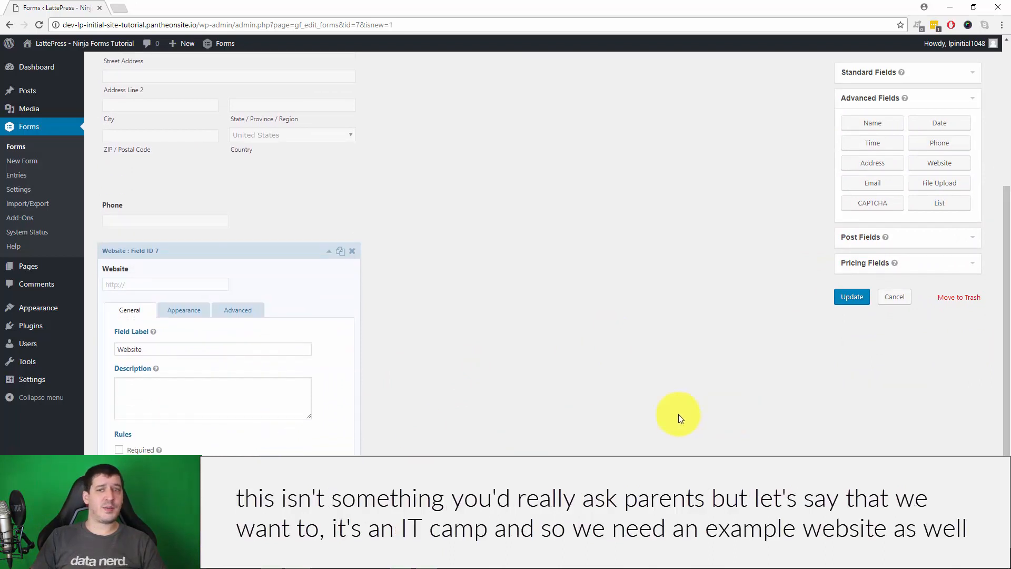
left_click(192, 347)
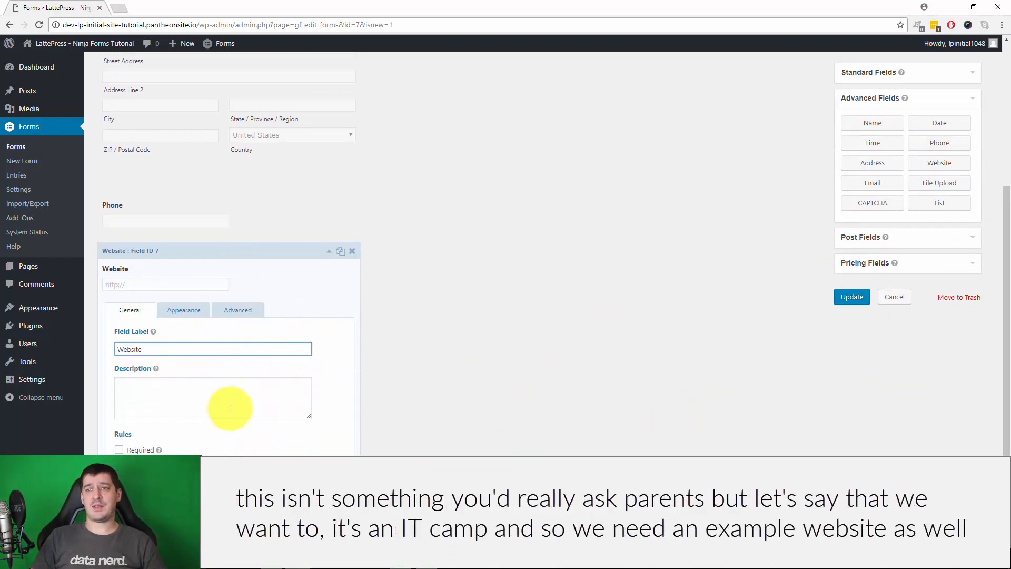
left_click(216, 404)
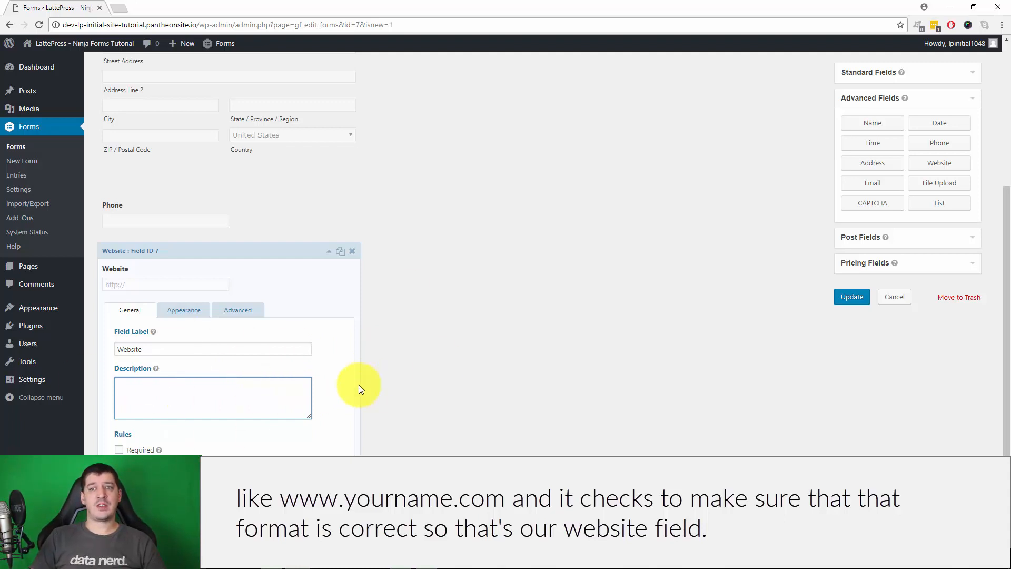
left_click(328, 253)
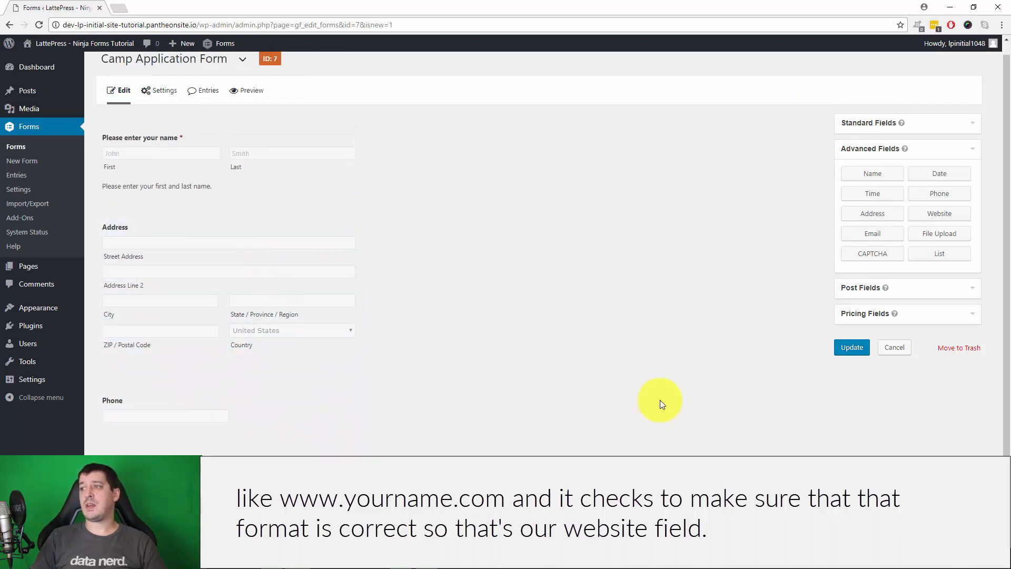
Add an Email field with Enable Email Confirmation ticked, then collapse its settings
left_click(870, 234)
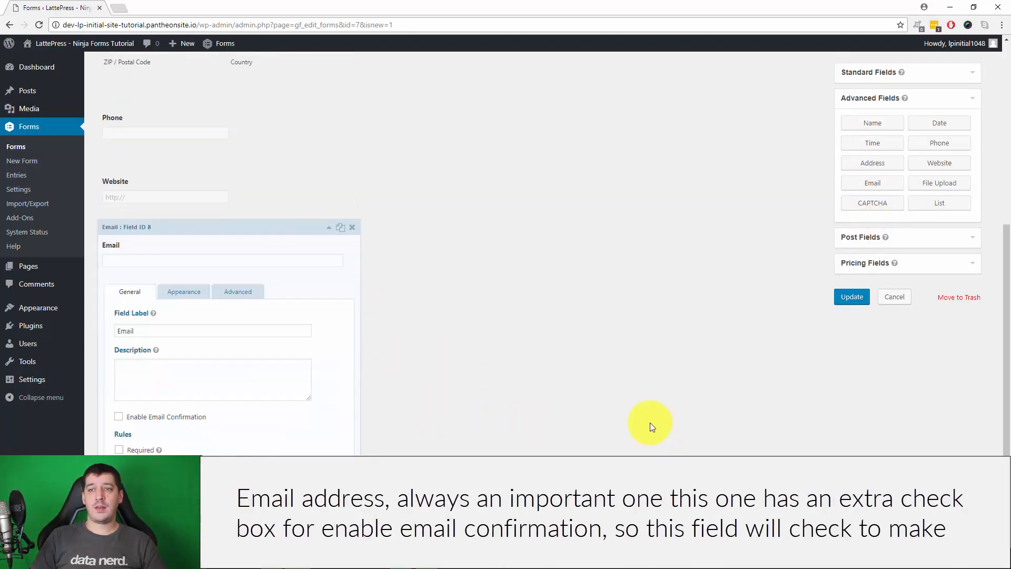
left_click(136, 417)
scroll(481, 385, "down", 2)
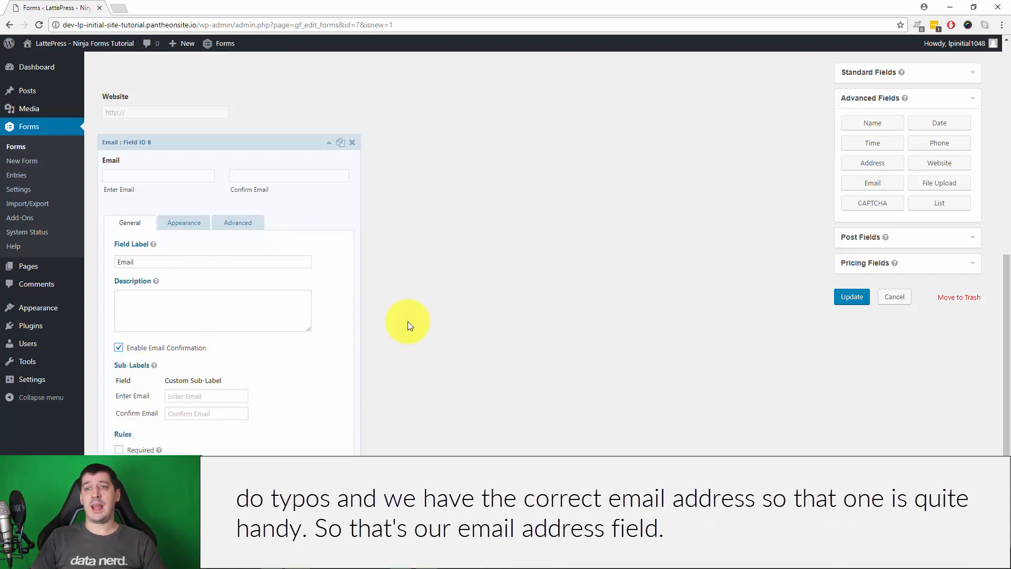
left_click(329, 143)
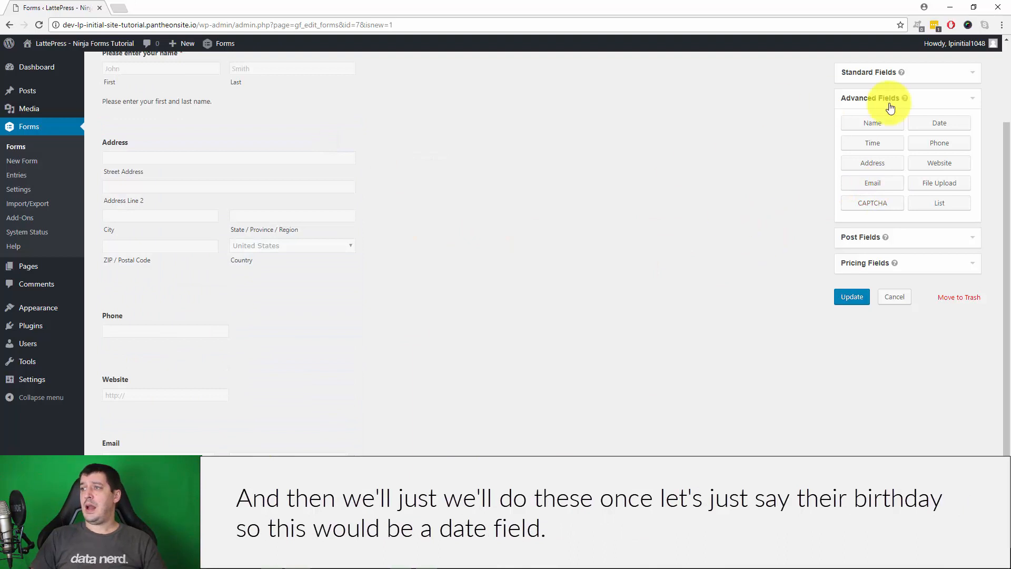
Add a Date field below Email and label it 'Birthday'
left_click(937, 123)
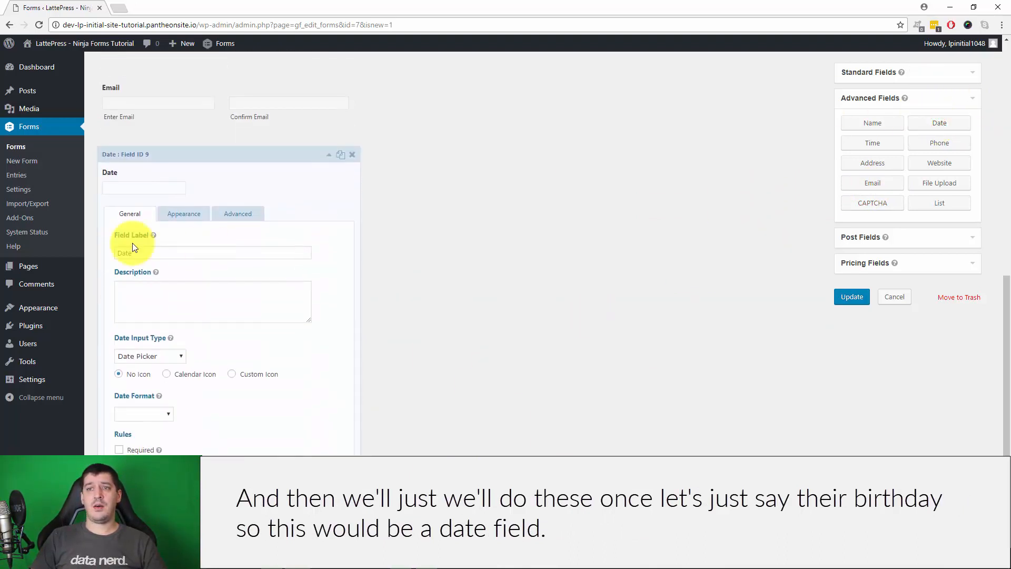
left_click_drag(175, 246, 91, 249)
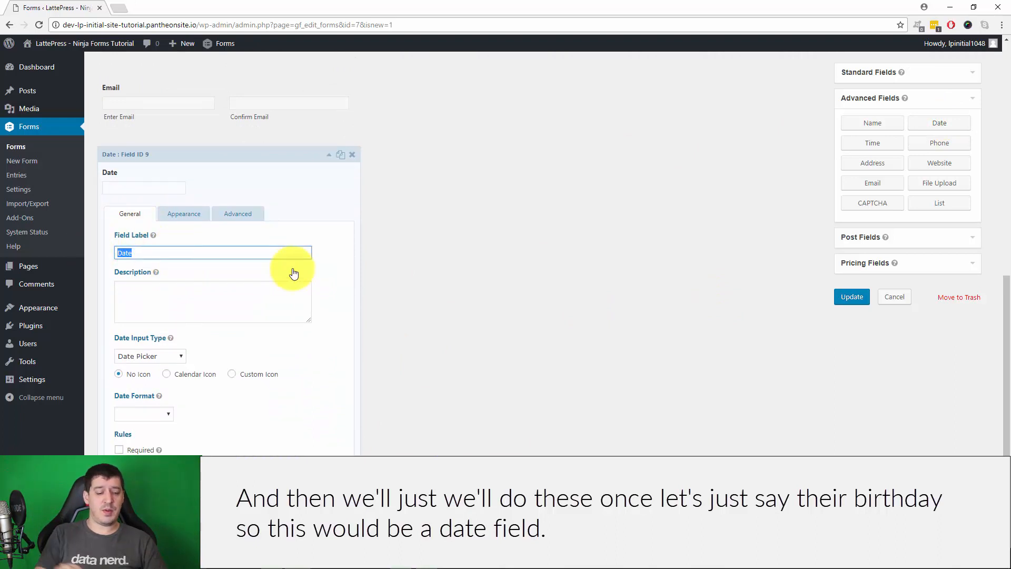
type("Birthday")
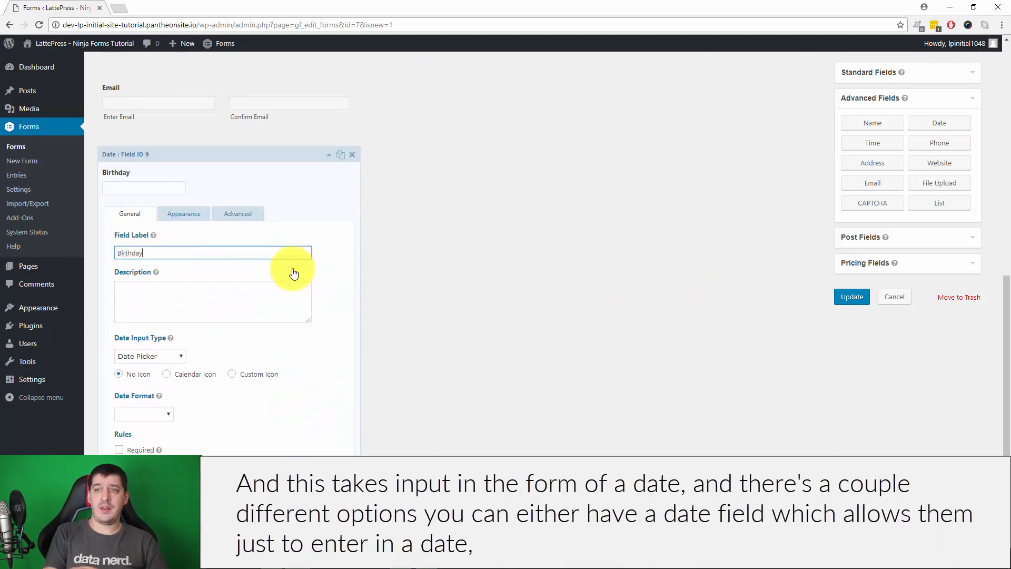
left_click(296, 303)
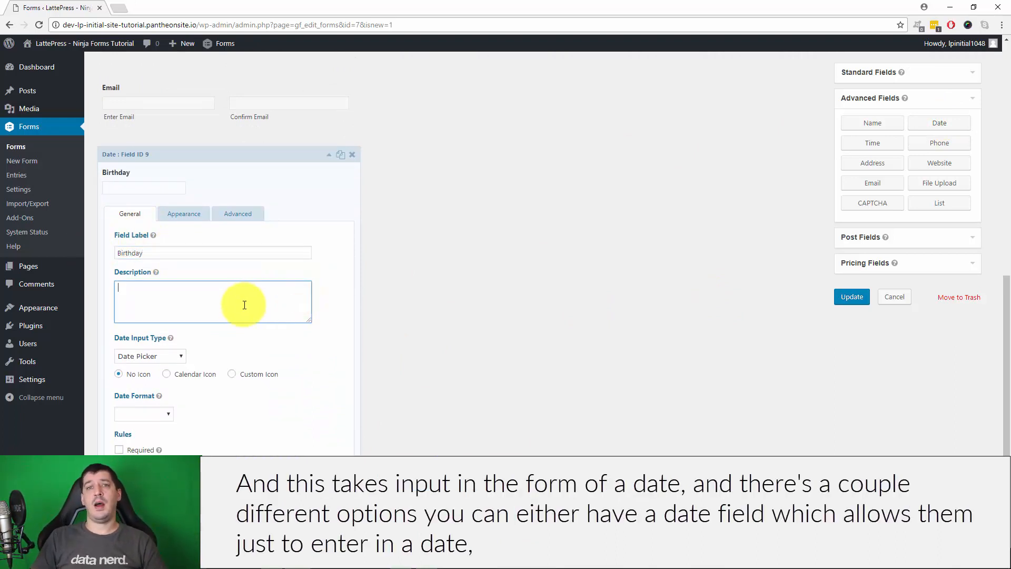
Give Birthday a Date Picker with a calendar icon and dd/mm/yyyy format, then collapse it
left_click(154, 357)
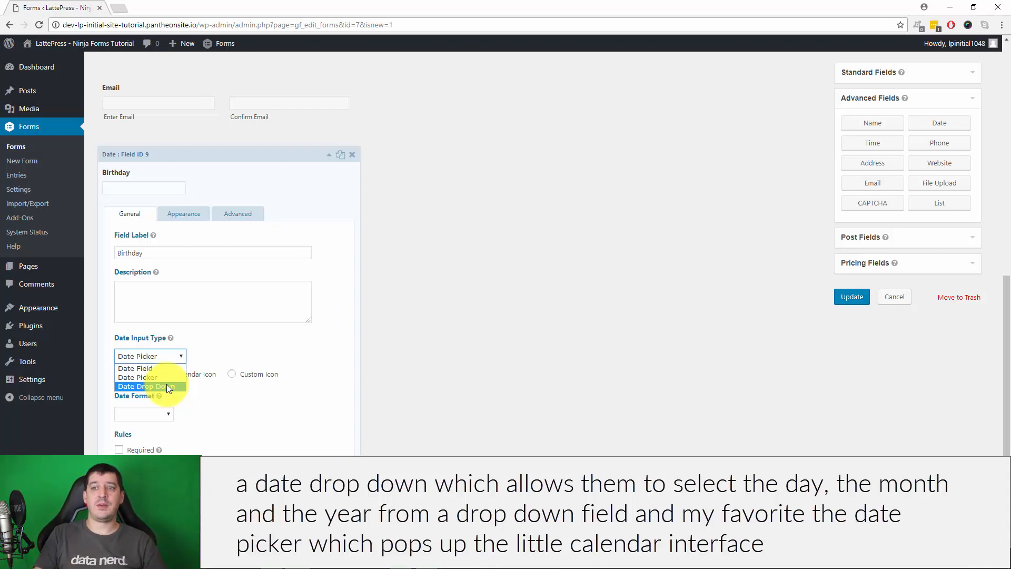
left_click(170, 377)
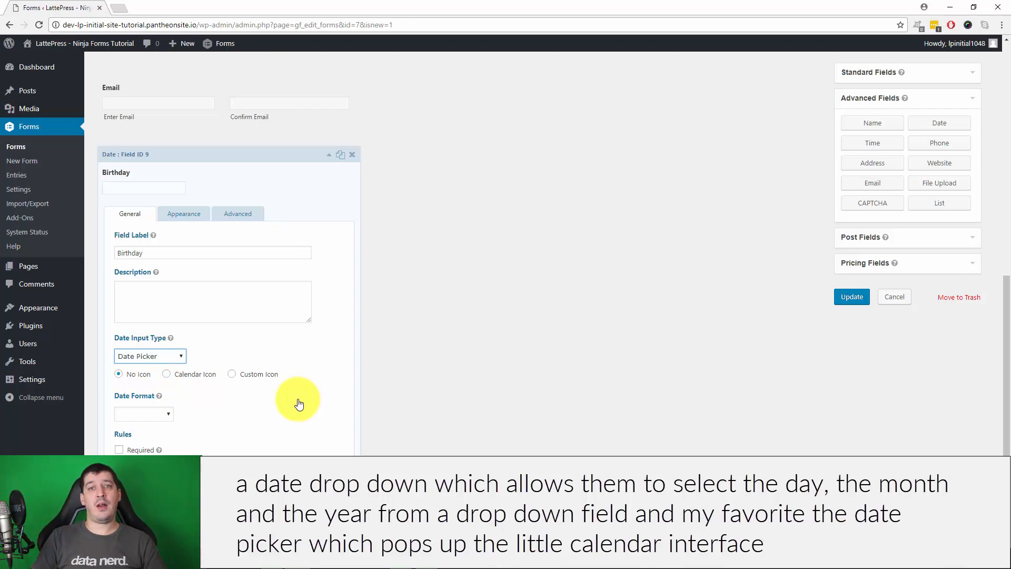
left_click(167, 374)
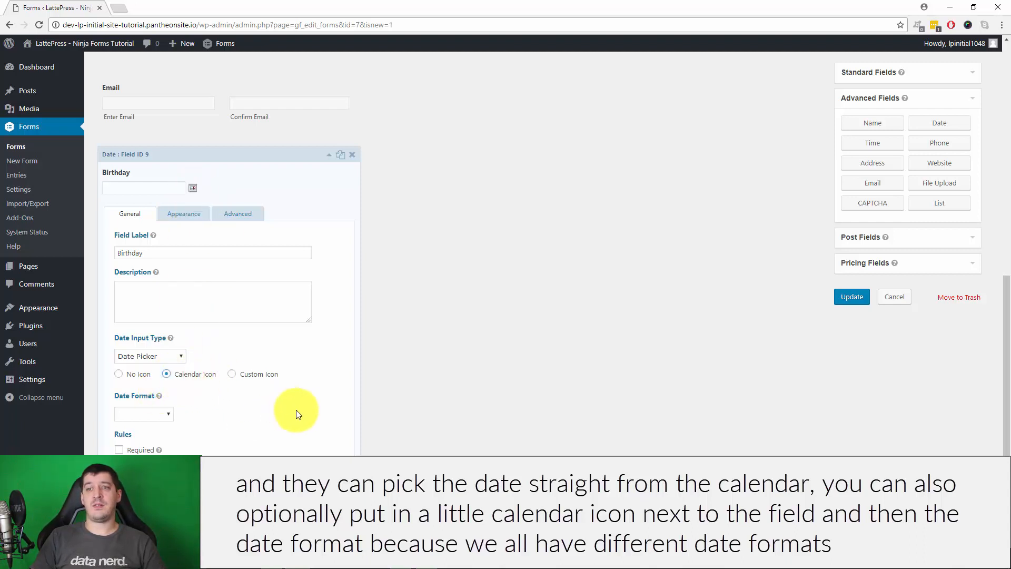
left_click(156, 411)
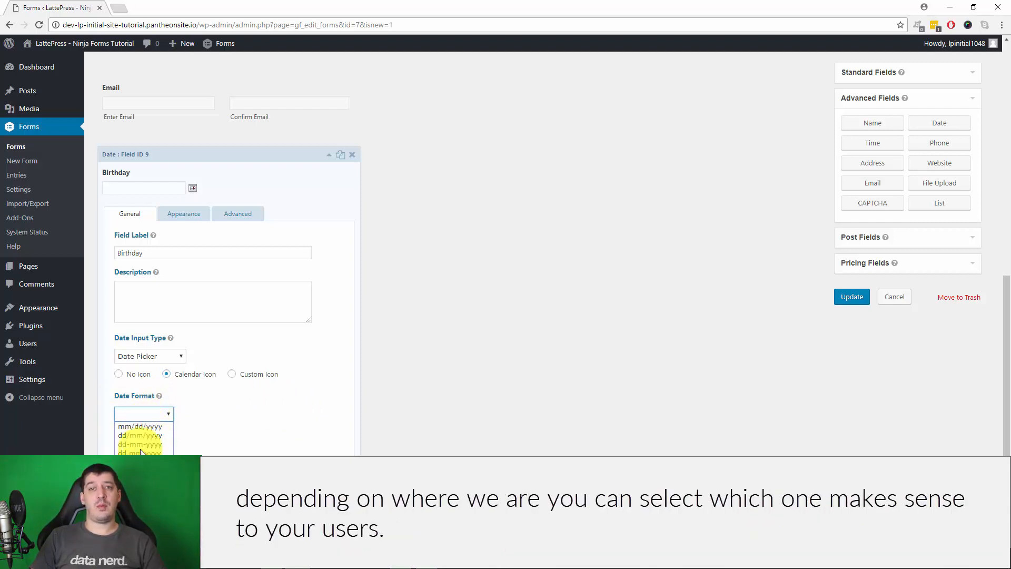
left_click(263, 413)
left_click(132, 413)
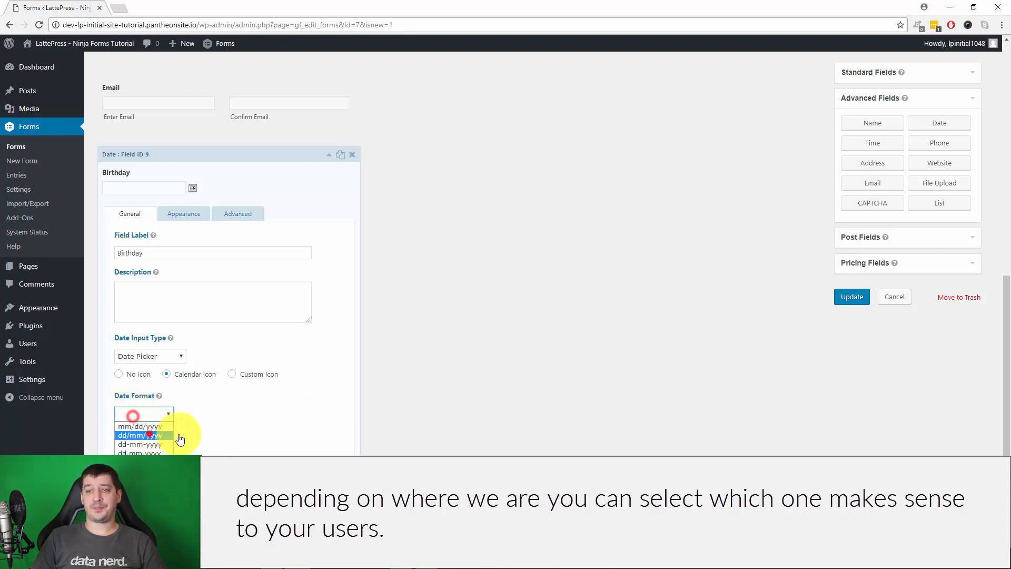
left_click(146, 432)
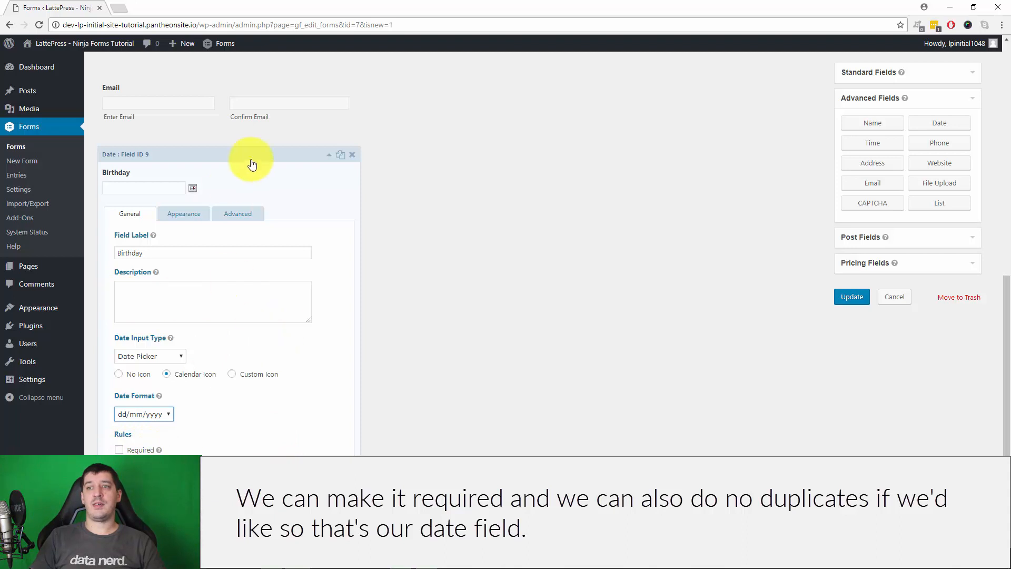
left_click(328, 156)
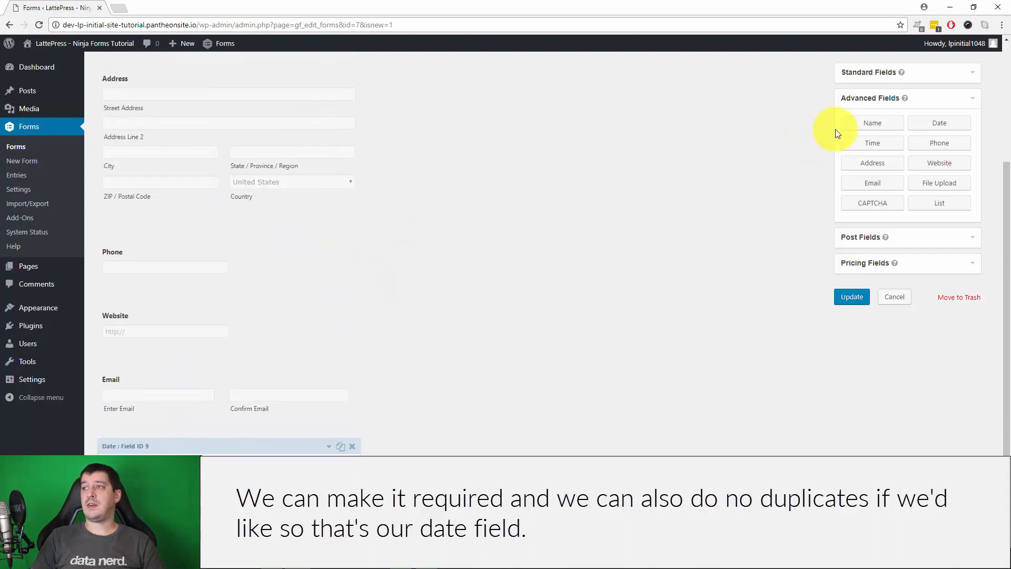
left_click(872, 142)
Switch the new Time field's format from 12 hour to 24 hour
left_click(183, 424)
scroll(289, 394, "down", 5)
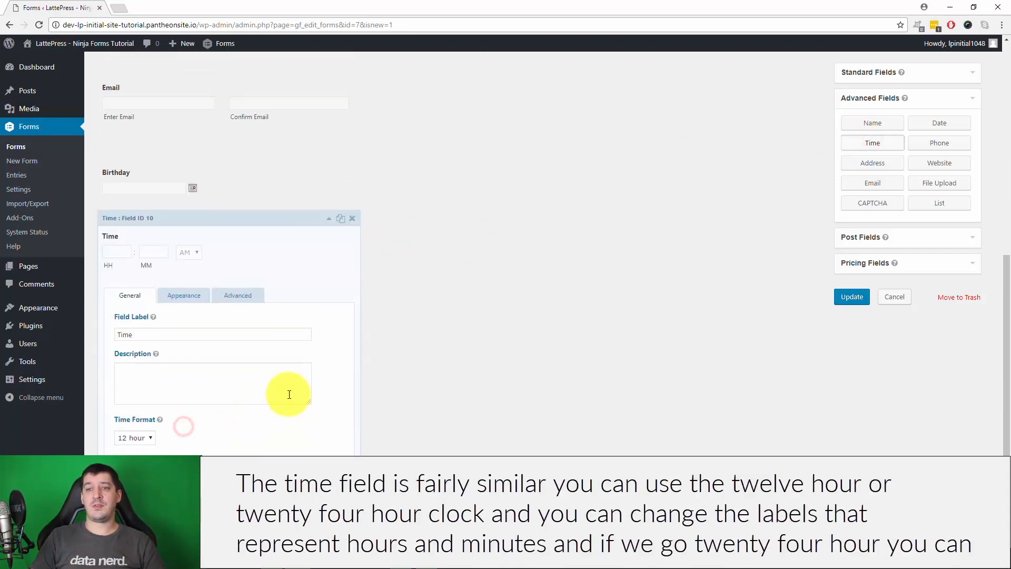
left_click(135, 345)
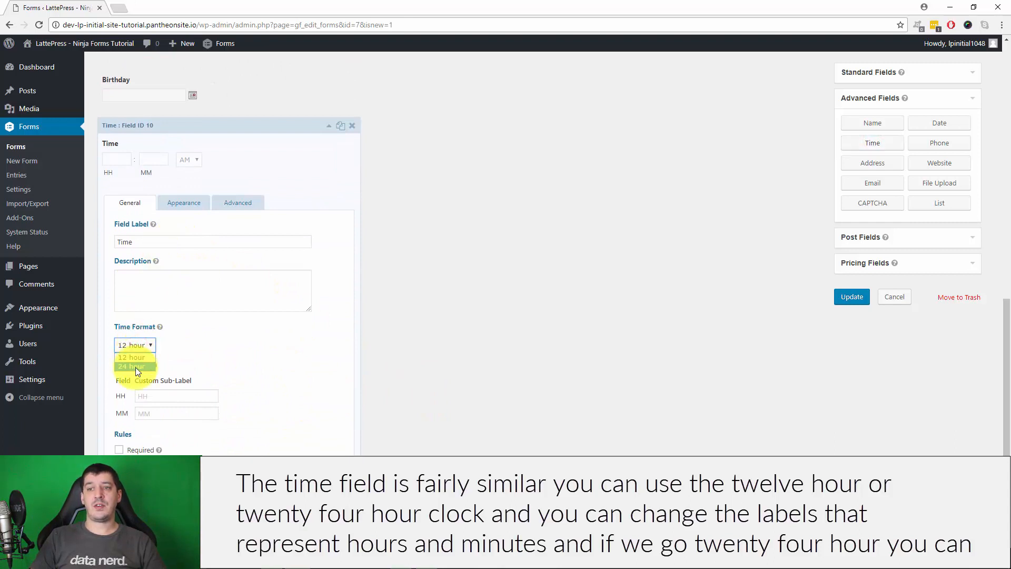
left_click(277, 361)
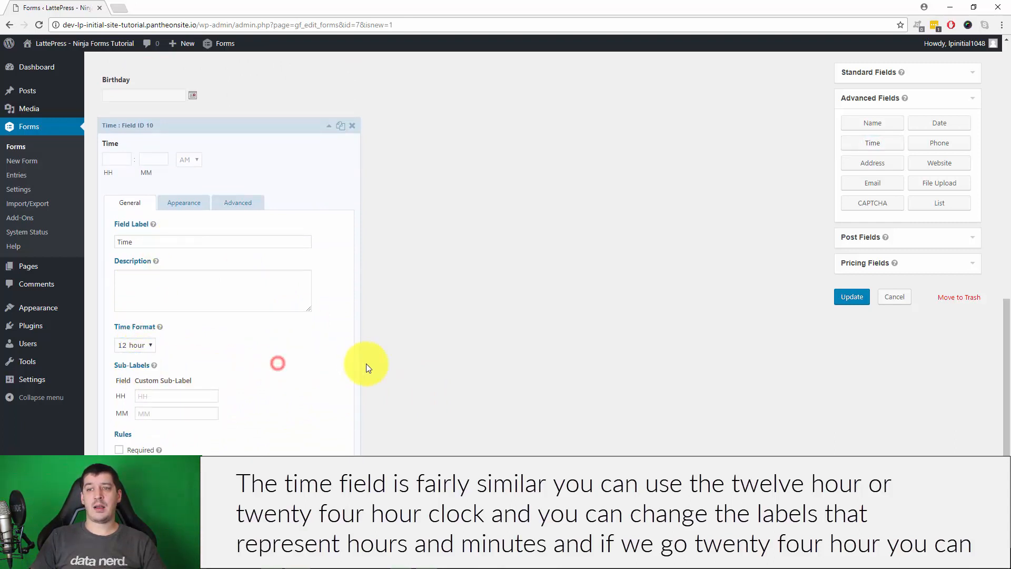
left_click(175, 396)
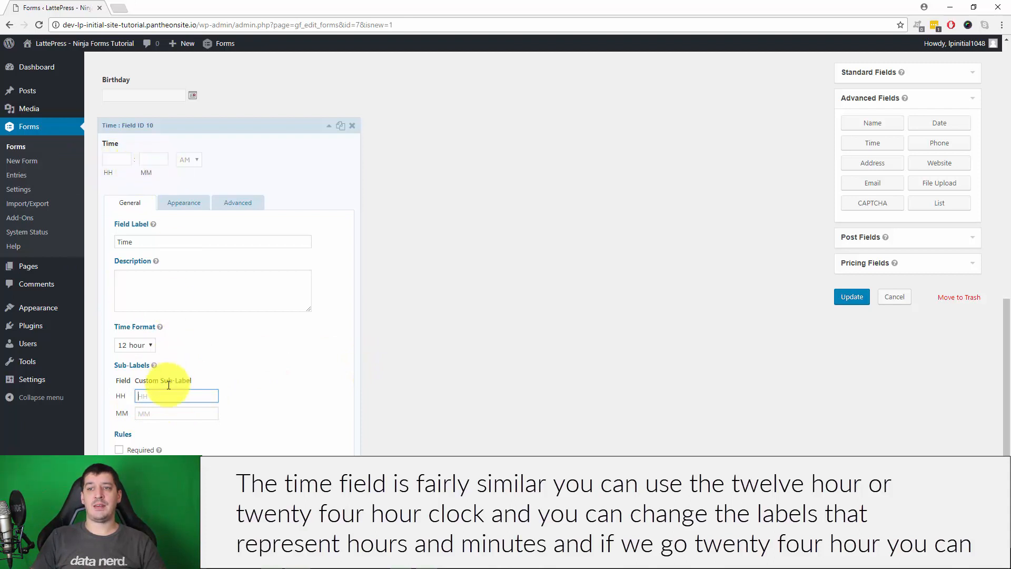
left_click(135, 345)
left_click(133, 368)
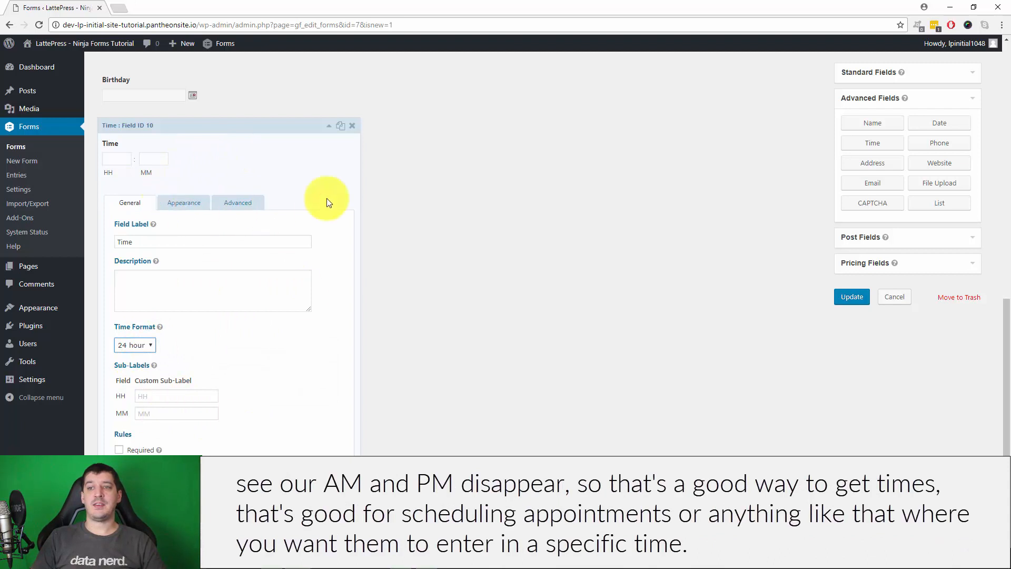
scroll(331, 130, "up", 2)
scroll(263, 263, "up", 4)
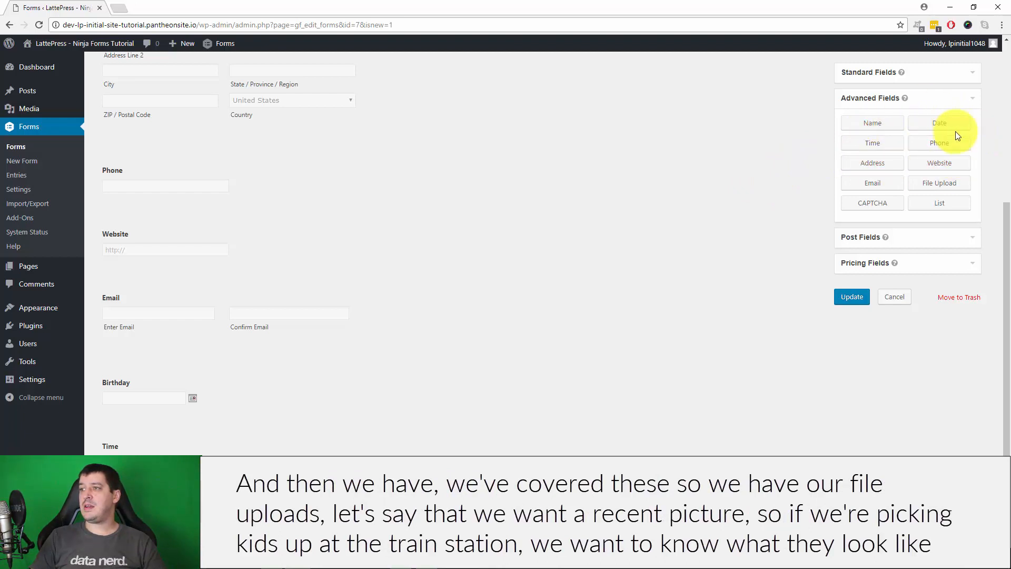
left_click(938, 185)
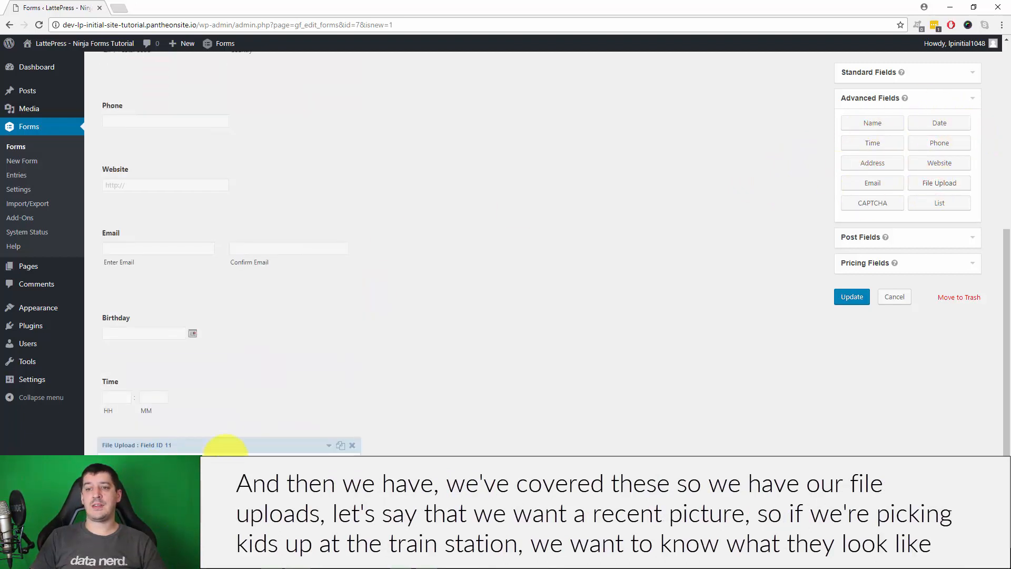
Label the File Upload field 'Recent Picture' and allow jpg, gif, png, pdf, doc, docx, xls, xlsx
left_click(225, 448)
double_click(151, 234)
type("R")
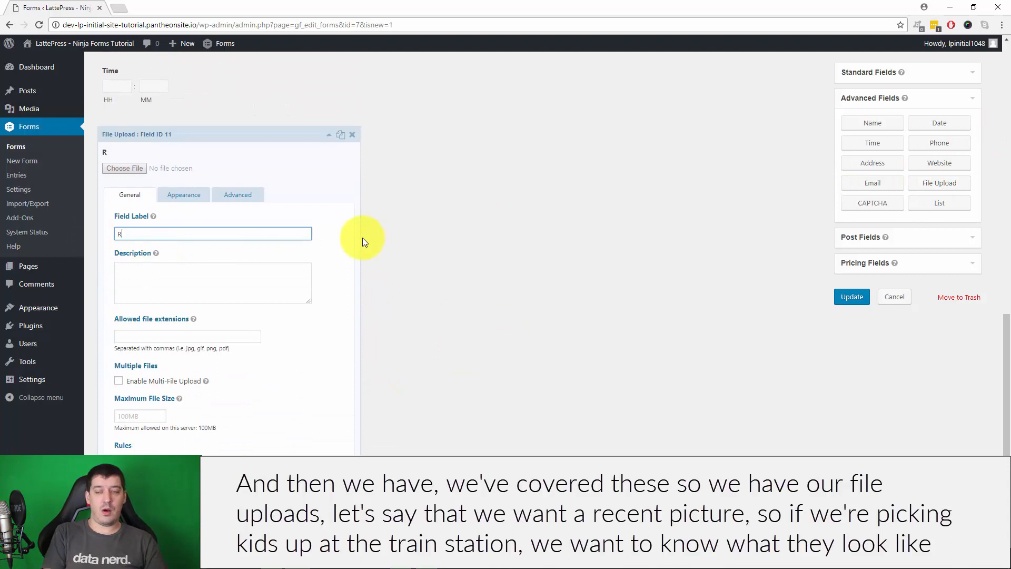
type("ecent Picture")
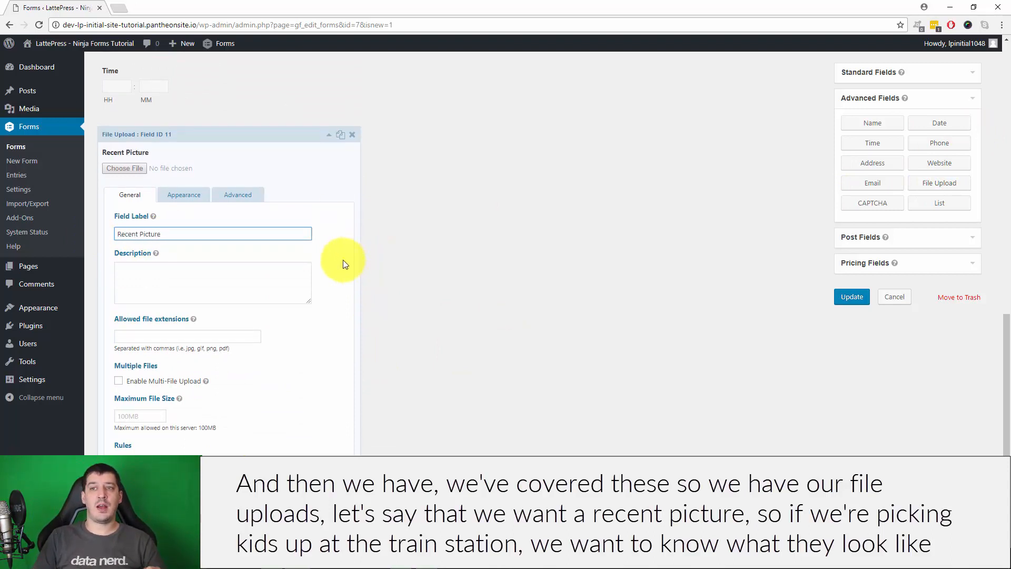
left_click(180, 267)
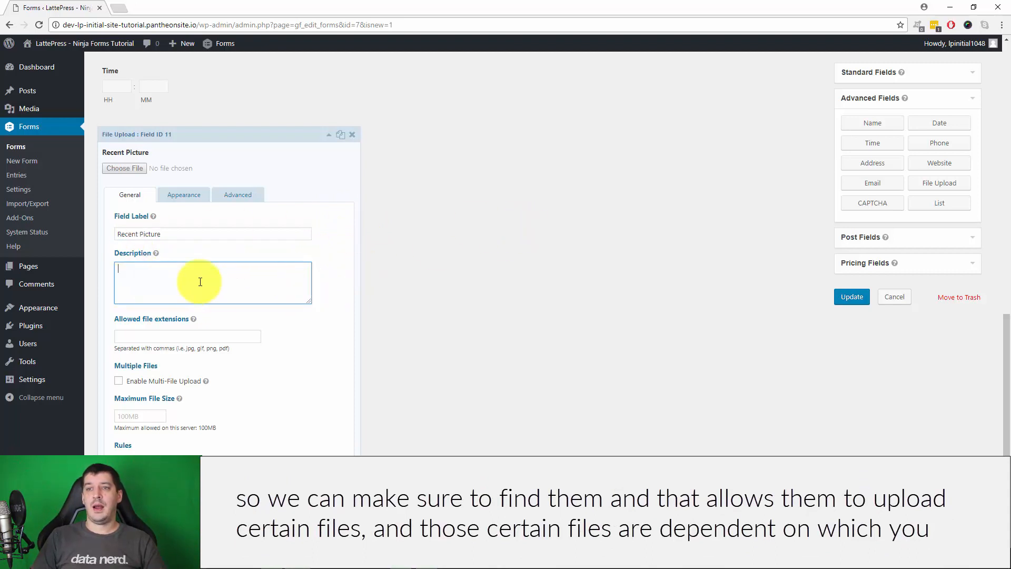
left_click(119, 337)
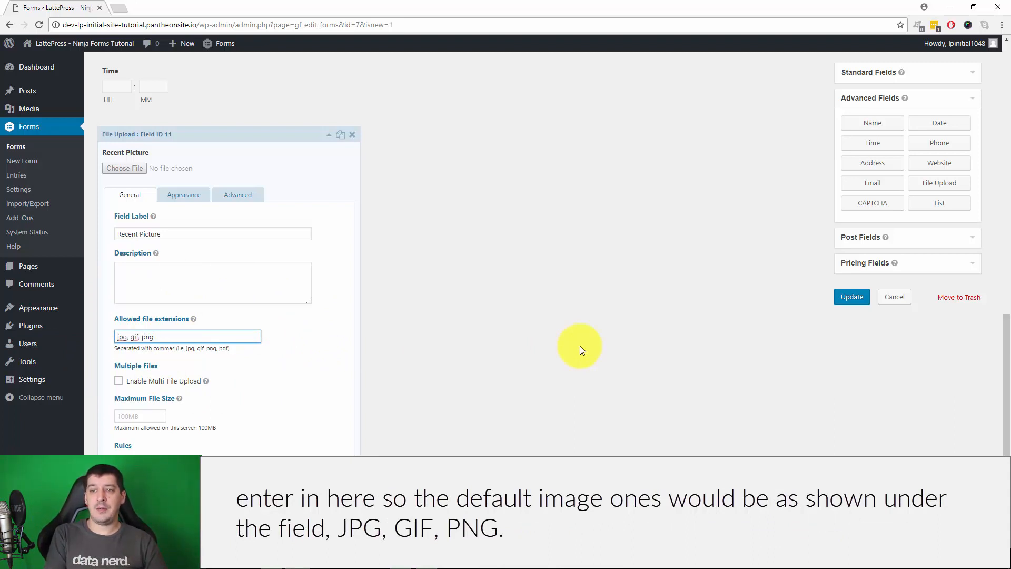
type(", pdf, doc, docx, xls, xlsx")
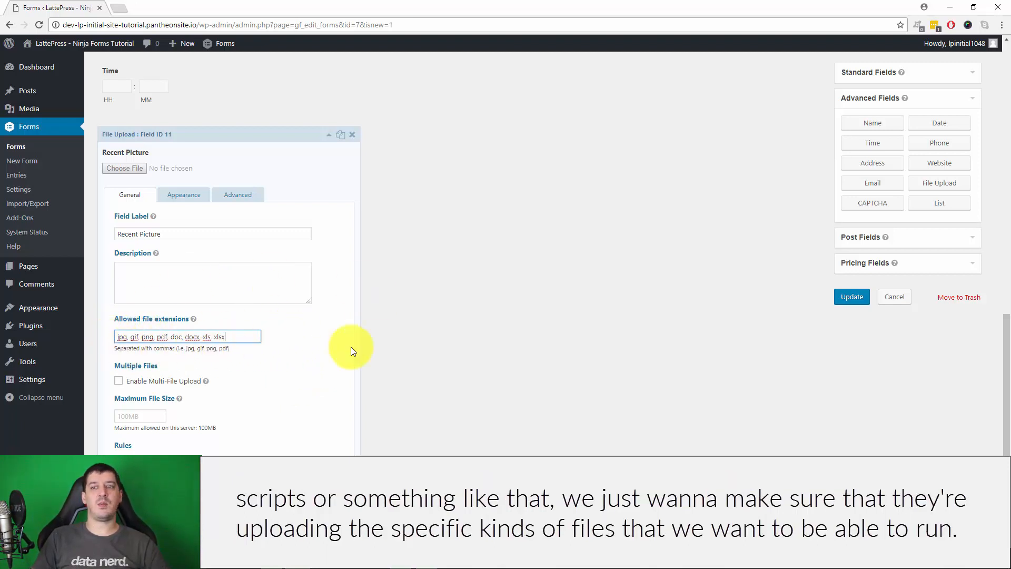
Enable multi-file upload, review the maximum files and size settings, then collapse the field
left_click(119, 381)
scroll(439, 427, "down", 6)
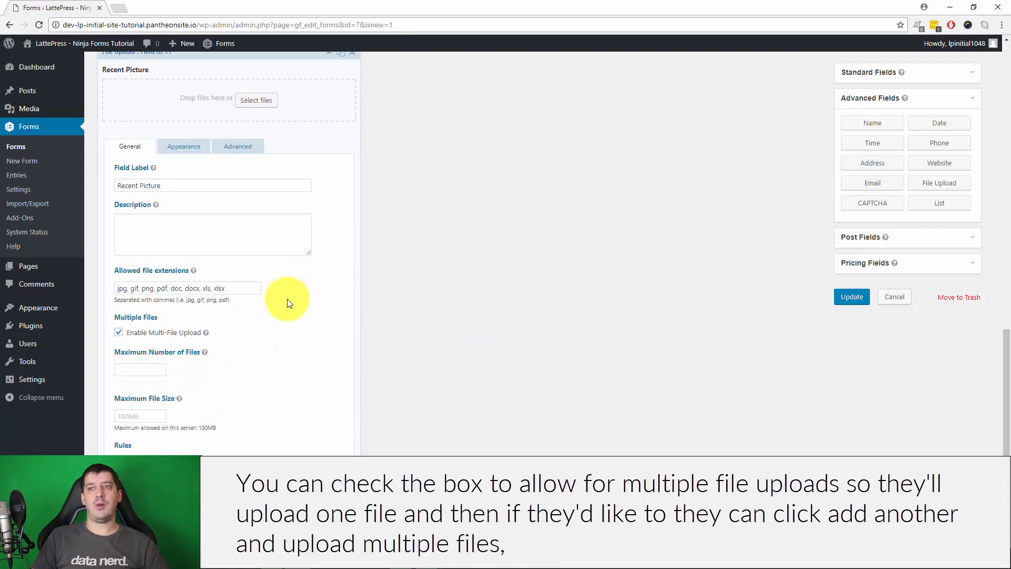
left_click(129, 371)
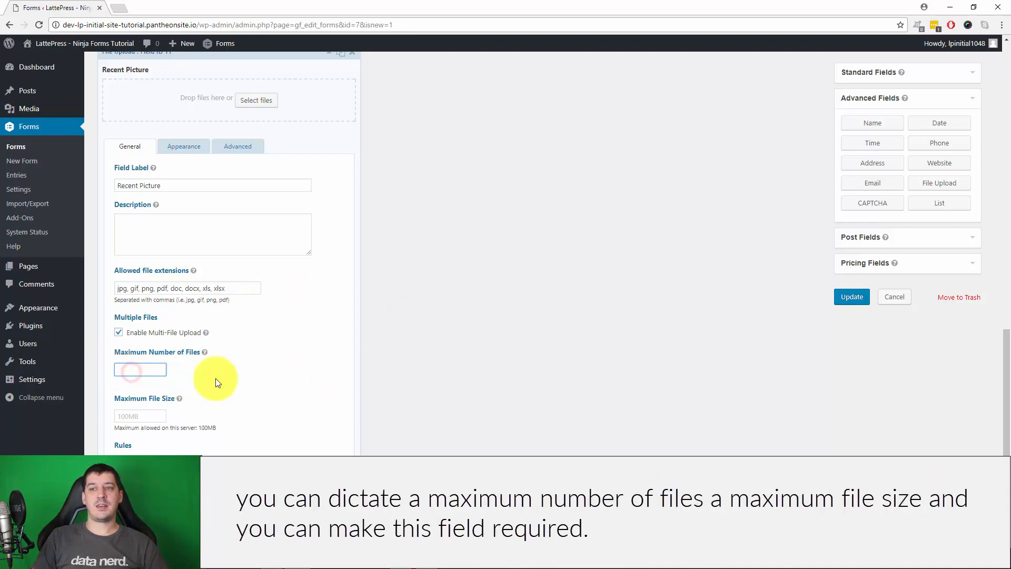
mouse_move(205, 351)
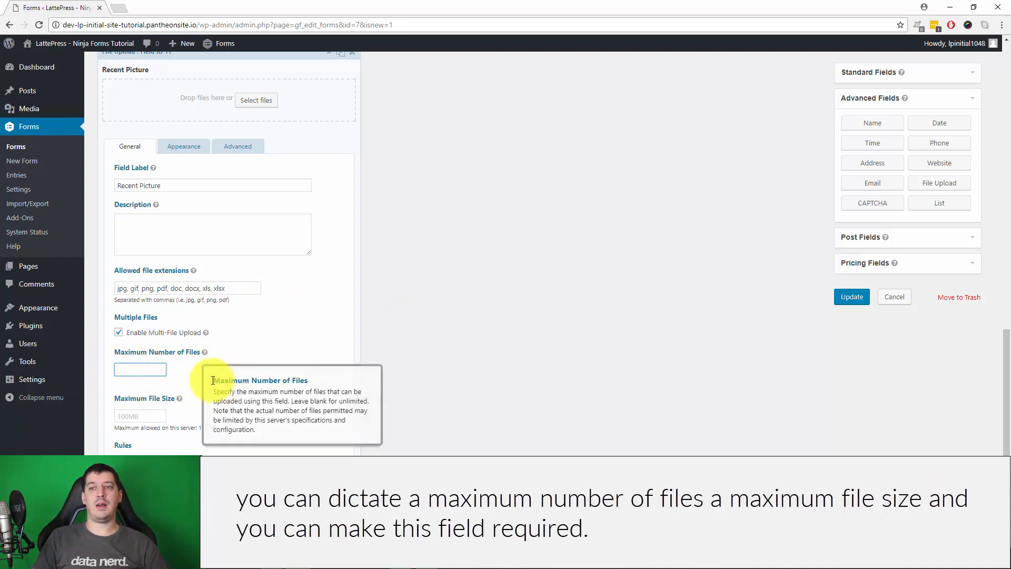
left_click(144, 415)
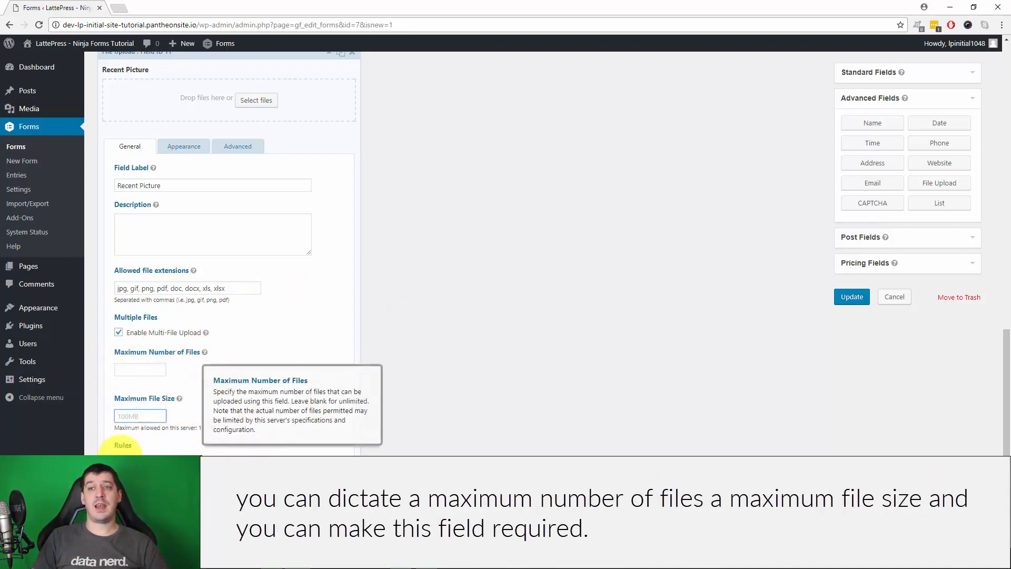
scroll(469, 348, "up", 4)
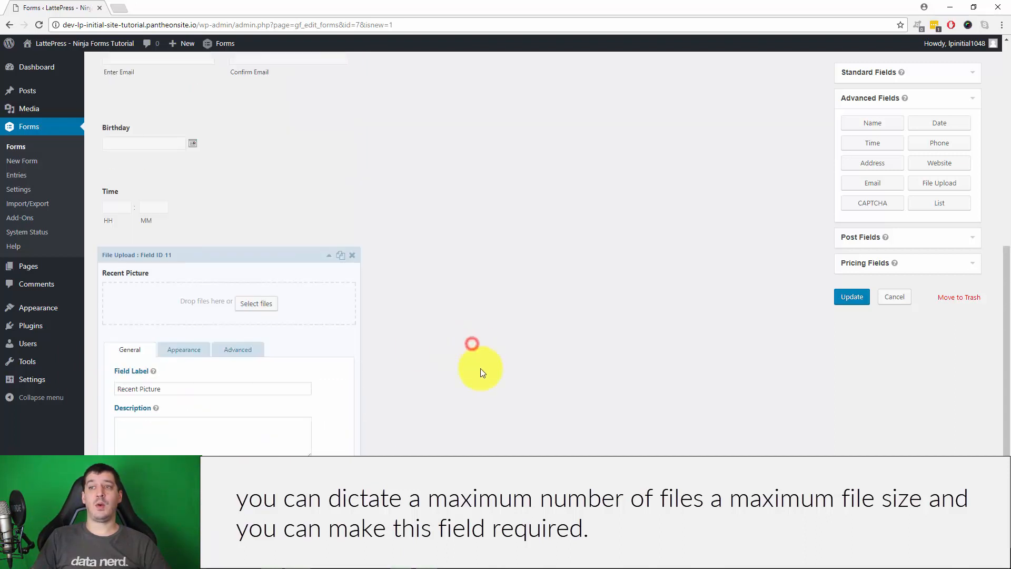
left_click(329, 262)
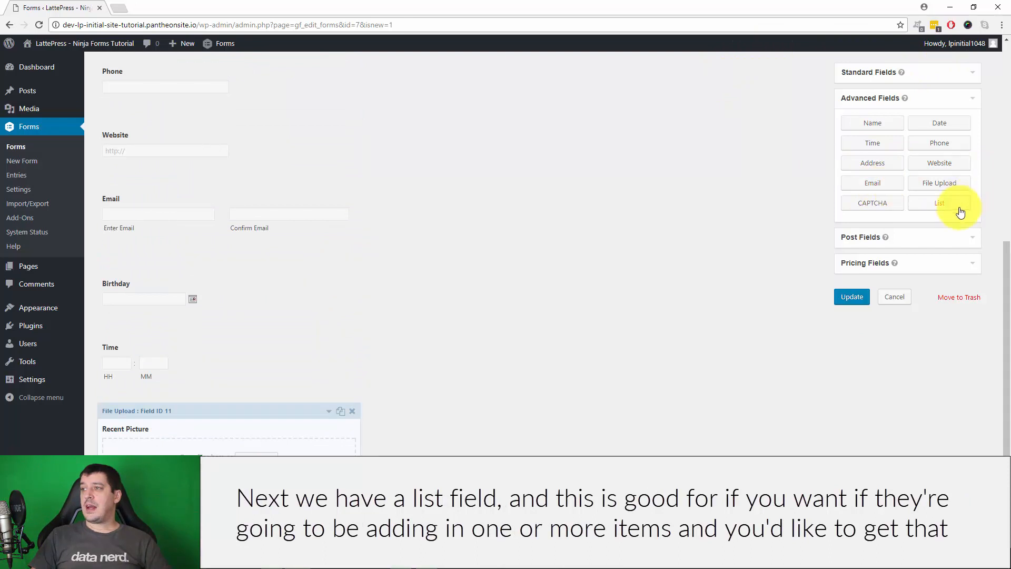
Add a List field labelled 'Children that are coming'
left_click(940, 204)
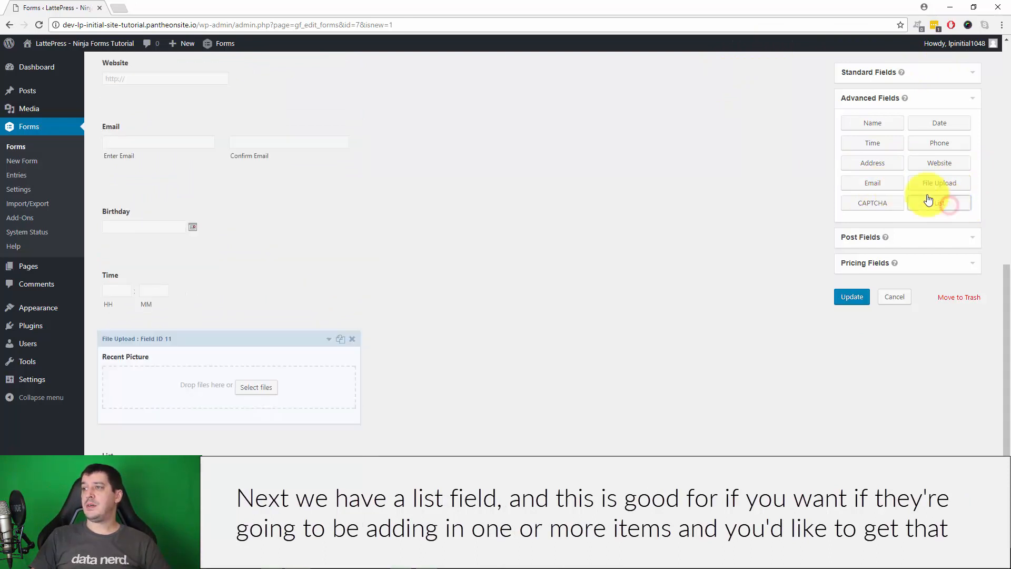
left_click(152, 453)
scroll(561, 343, "down", 5)
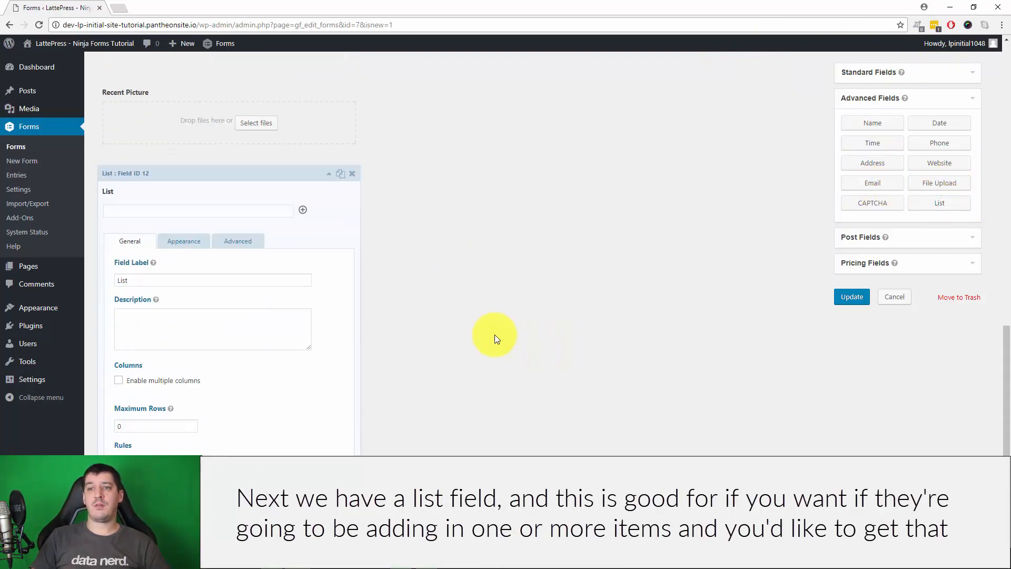
left_click(155, 278)
double_click(155, 278)
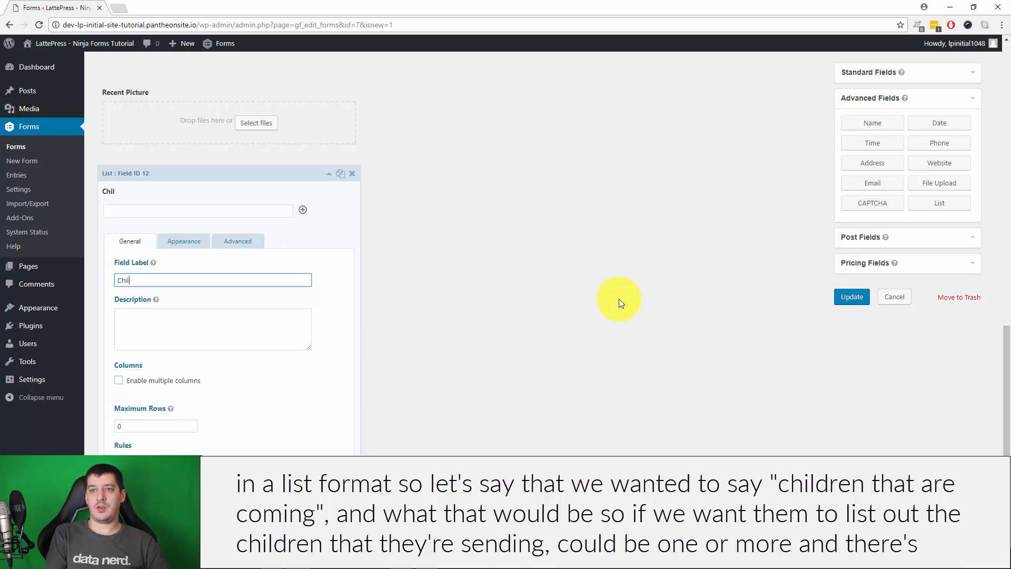
type("dren that are c")
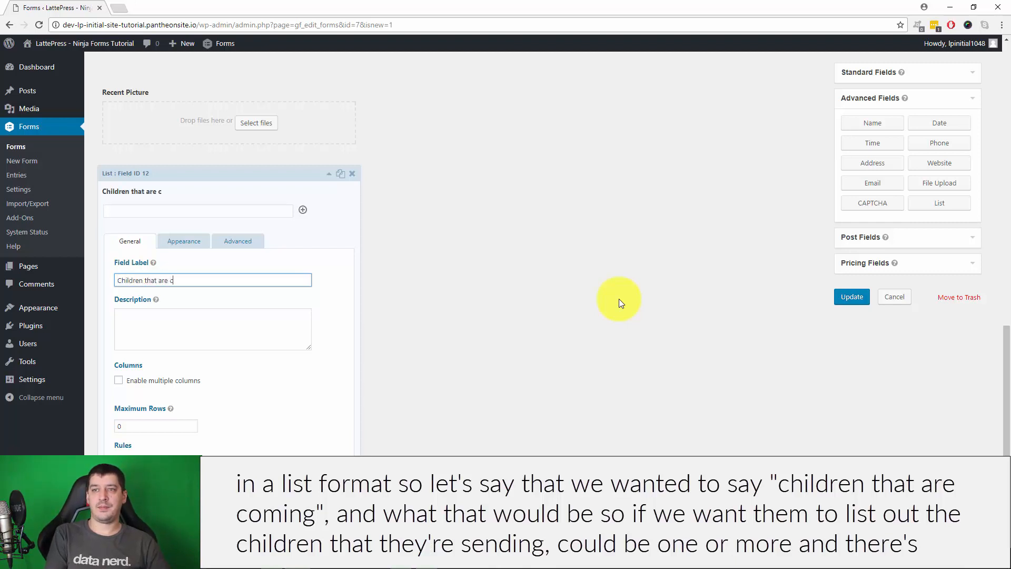
type("oming")
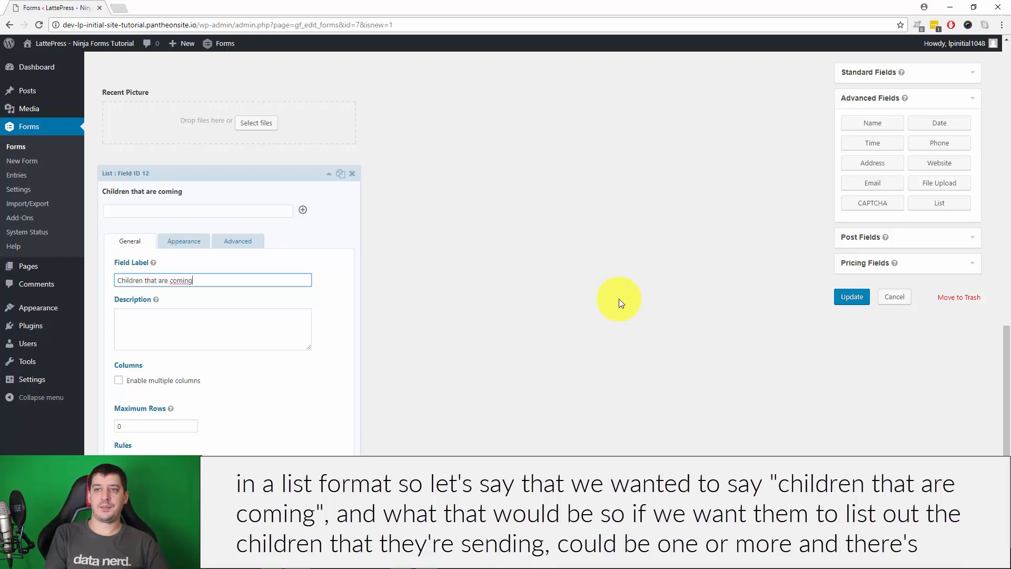
left_click(248, 337)
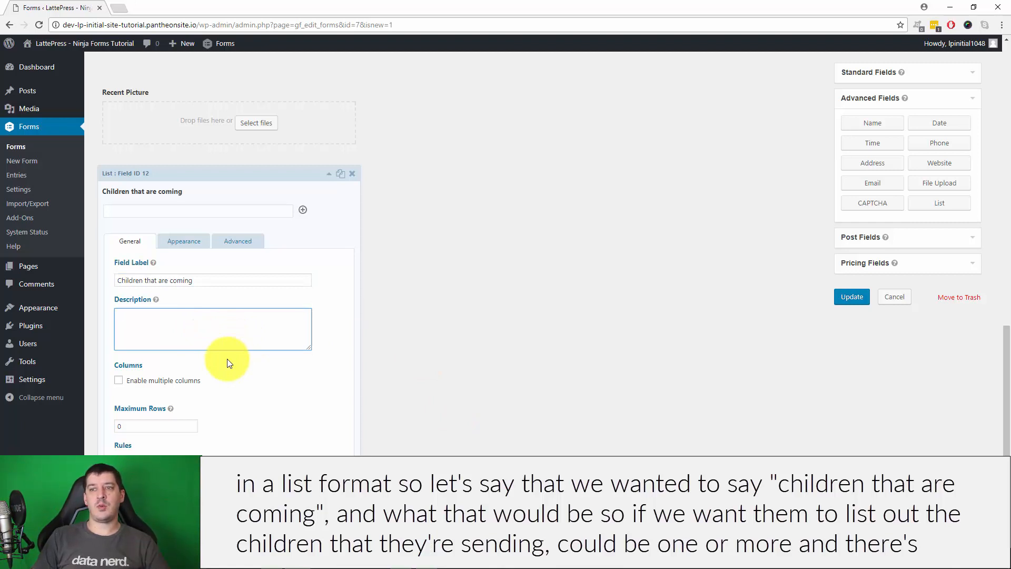
Enable multiple columns on the list, naming them First Name, Last Name and Age
left_click(119, 381)
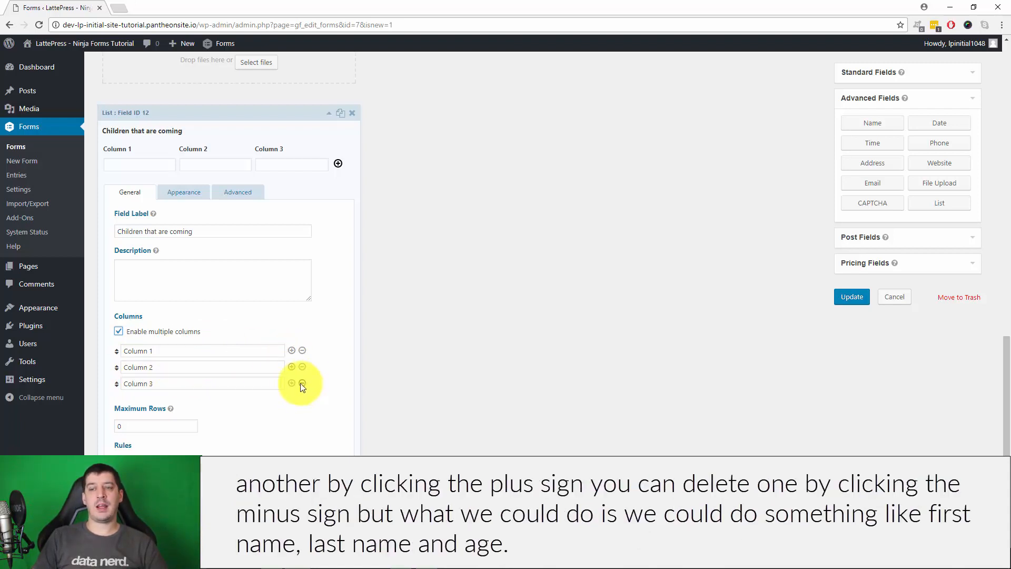
triple_click(169, 351)
type("F")
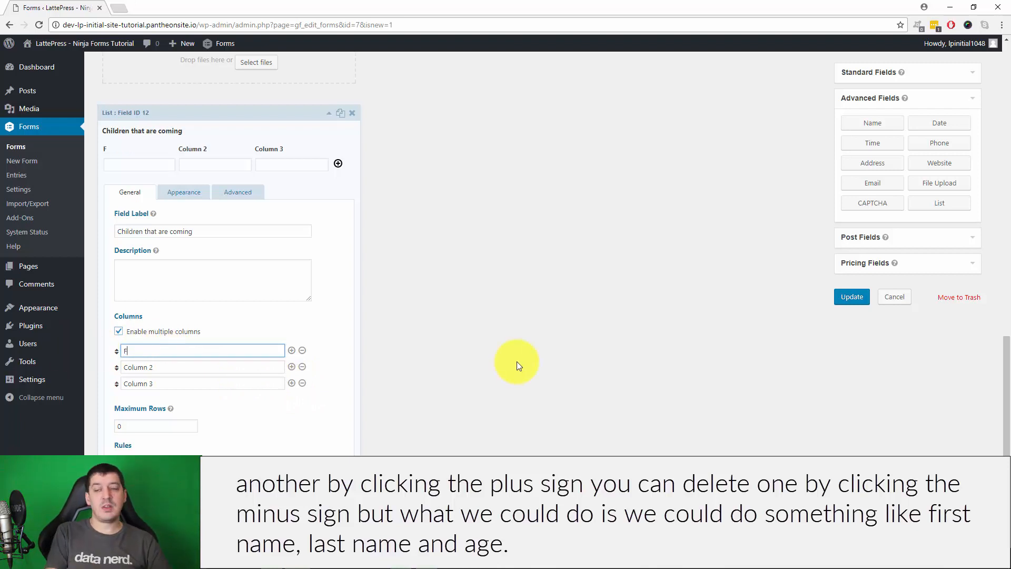
type("irst Name")
key("Tab")
key("Tab")
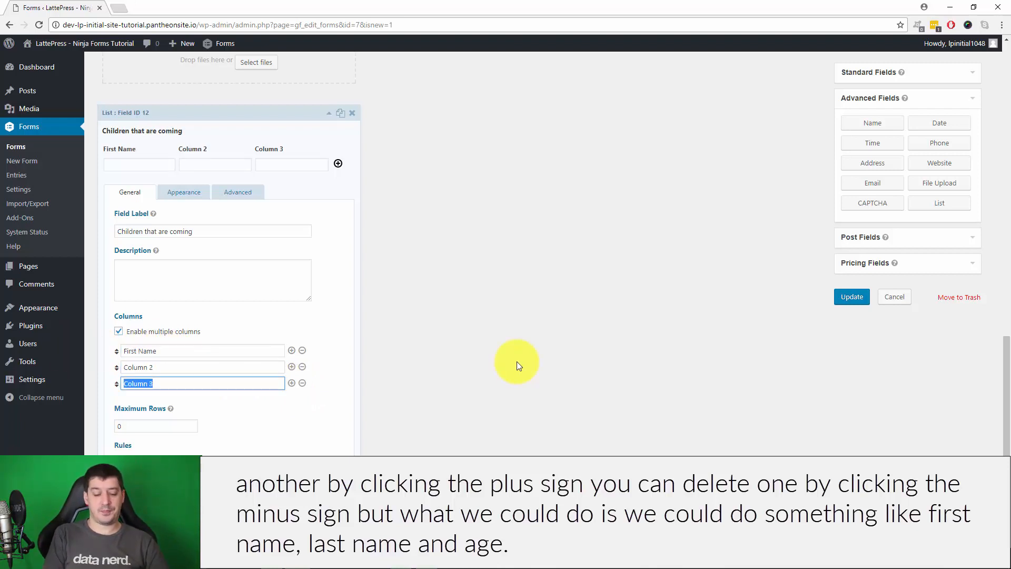
key("shift+Tab")
type("Last Name")
key("Tab")
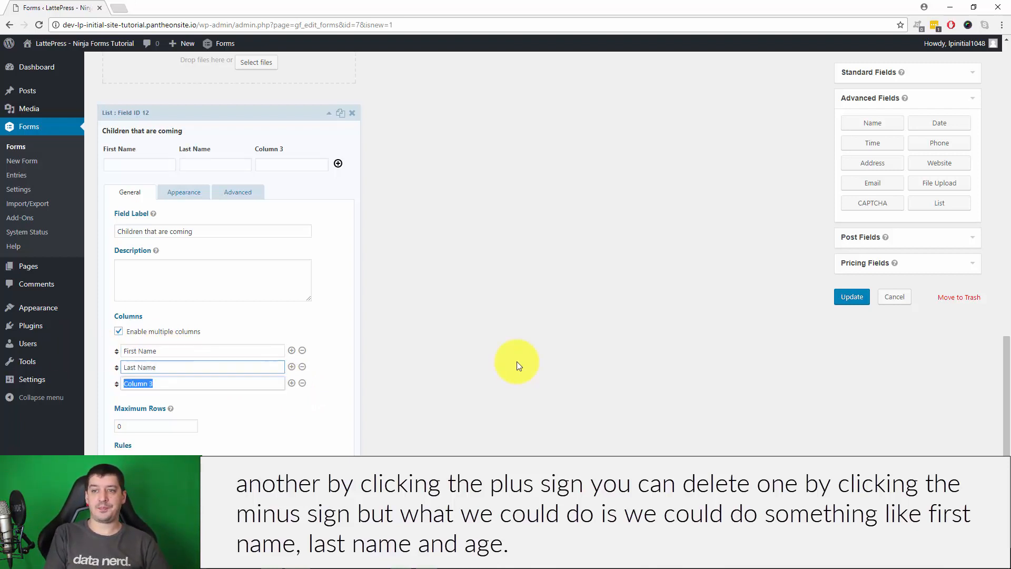
type("Age")
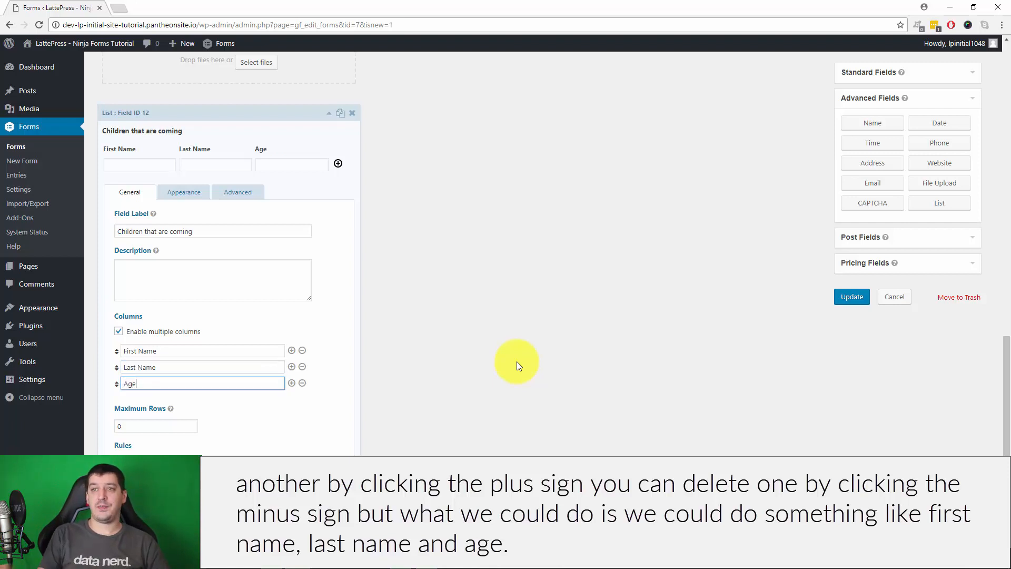
left_click(517, 361)
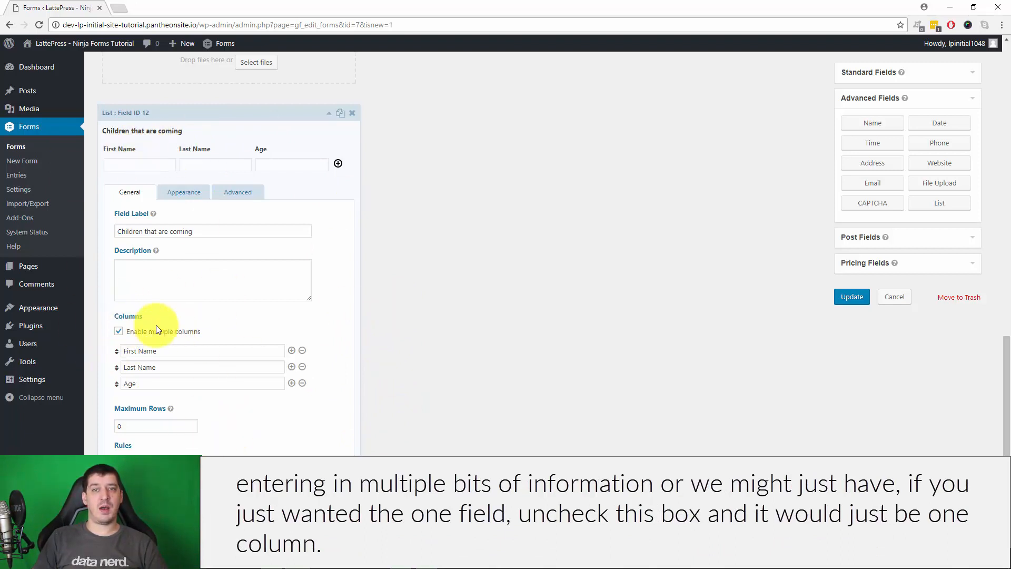
Set the list's Maximum Rows to 5, glance at Appearance, then collapse the field
left_click(139, 427)
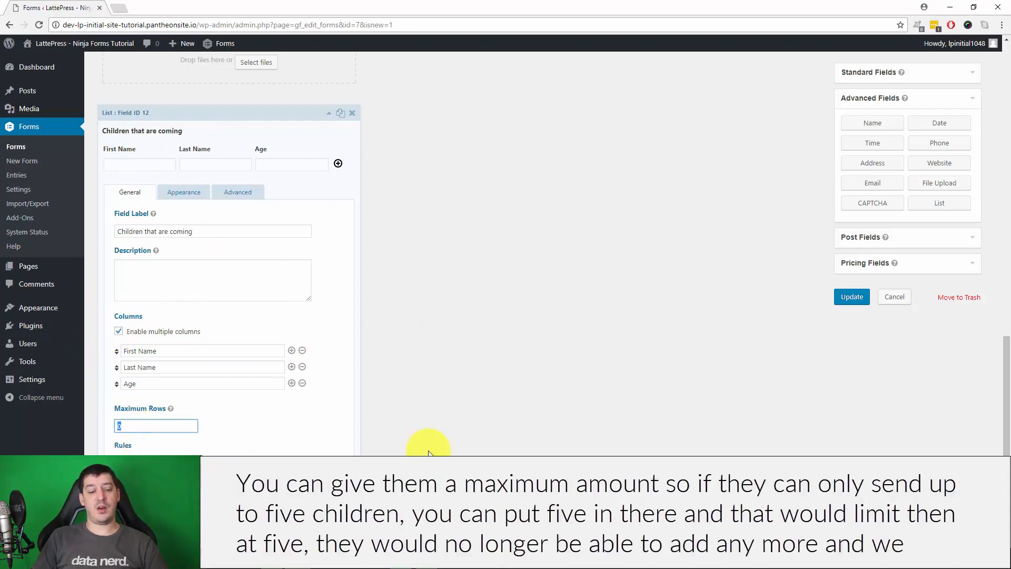
left_click(468, 422)
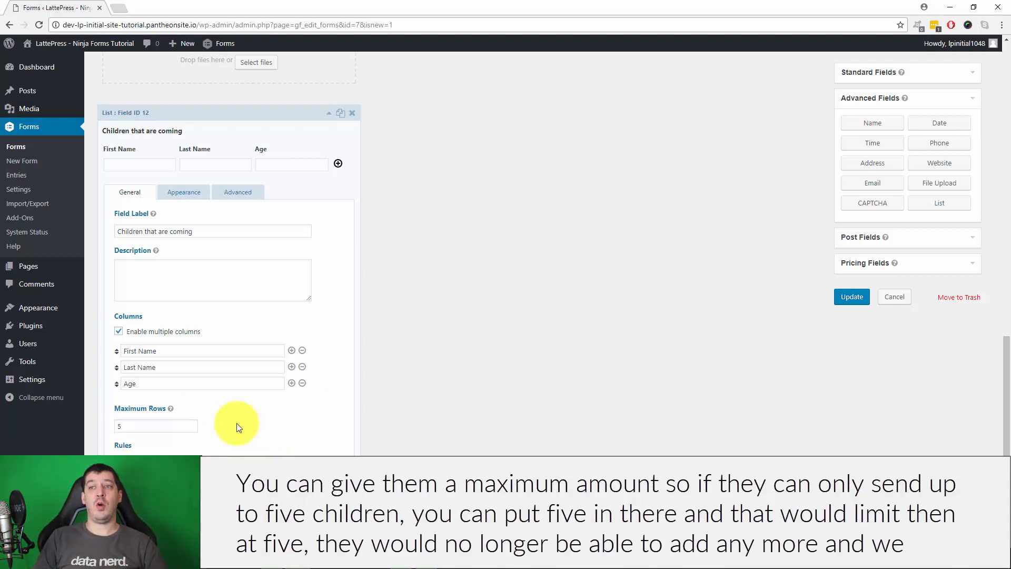
left_click(188, 194)
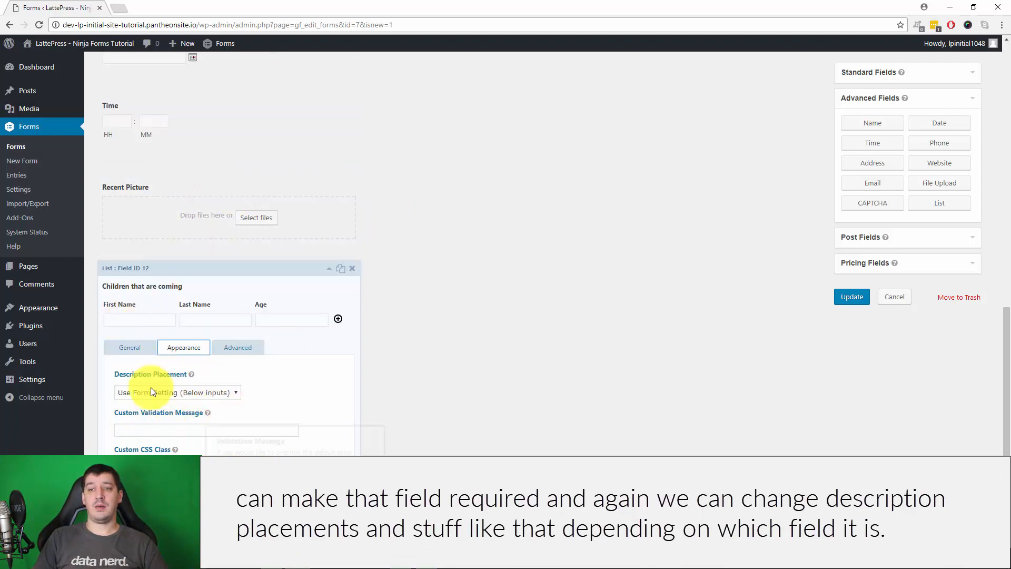
left_click(128, 346)
left_click(329, 114)
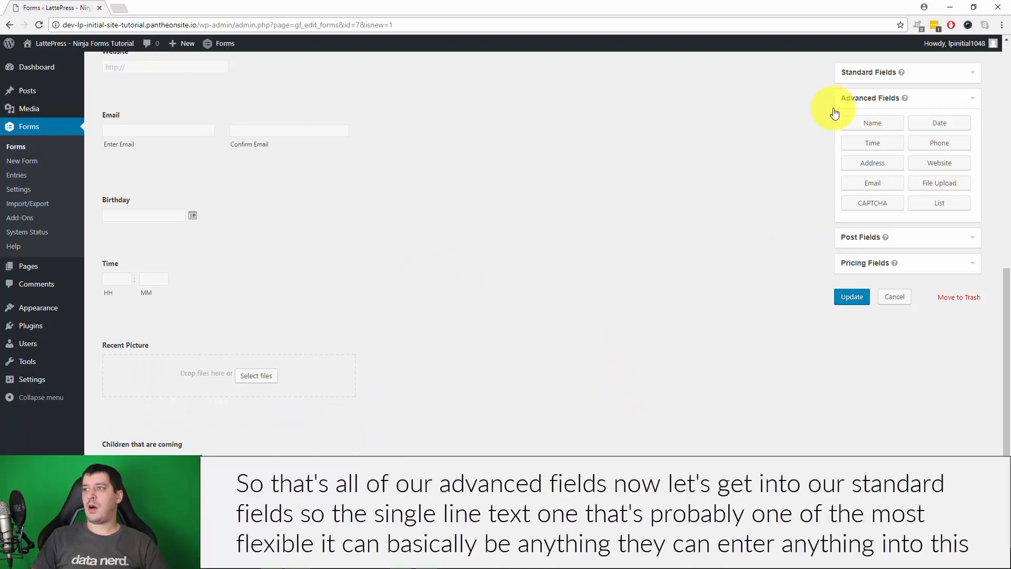
Add a Single Line Text field labelled 'What's your child's favorite color?' below the children list
left_click(871, 72)
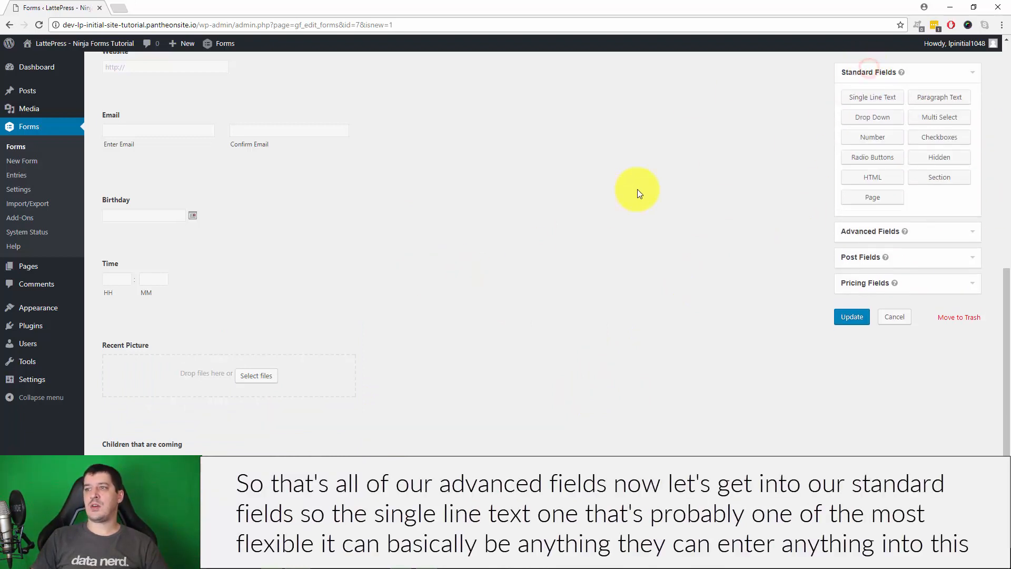
scroll(869, 100, "down", 2)
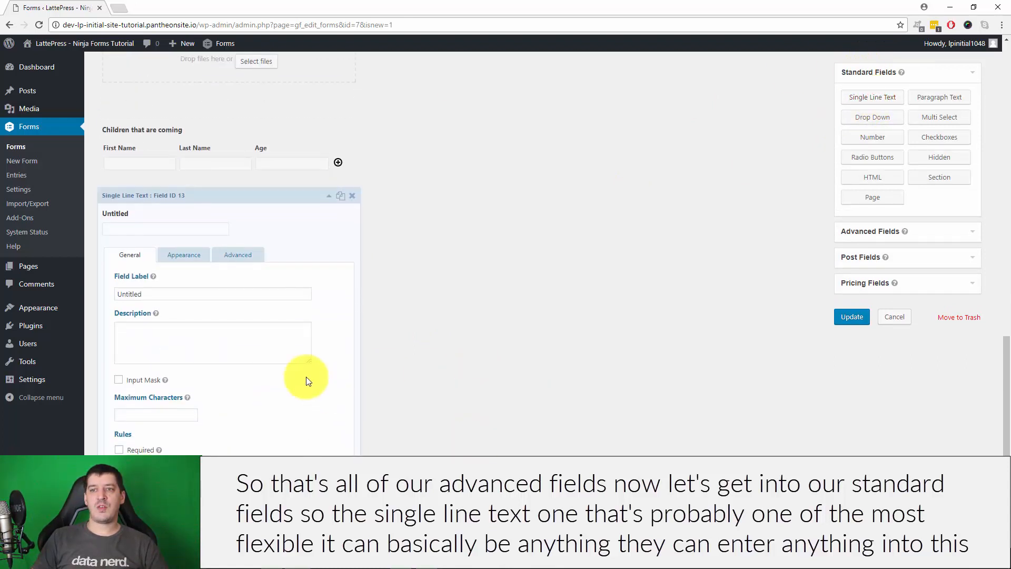
double_click(183, 294)
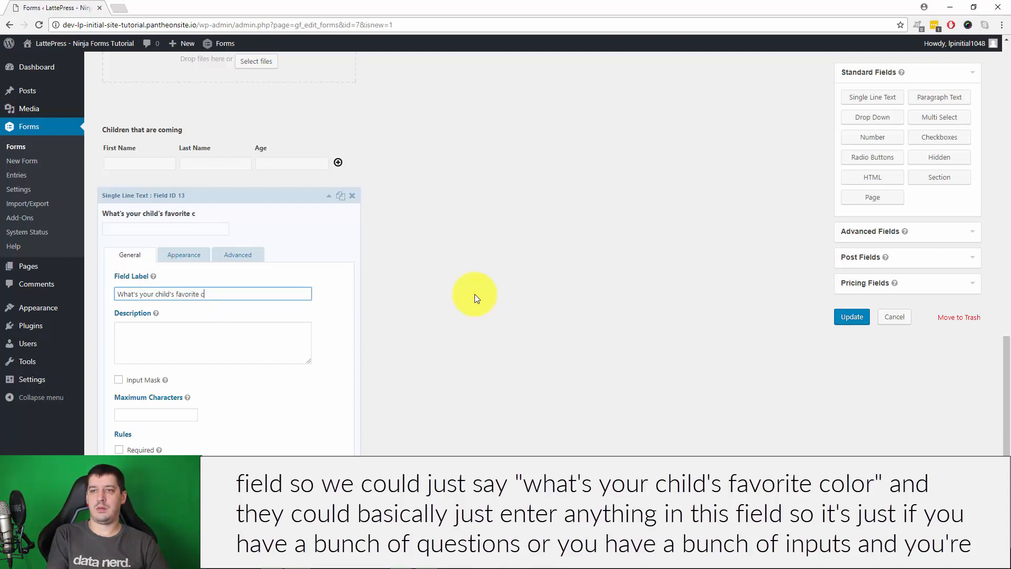
left_click(174, 352)
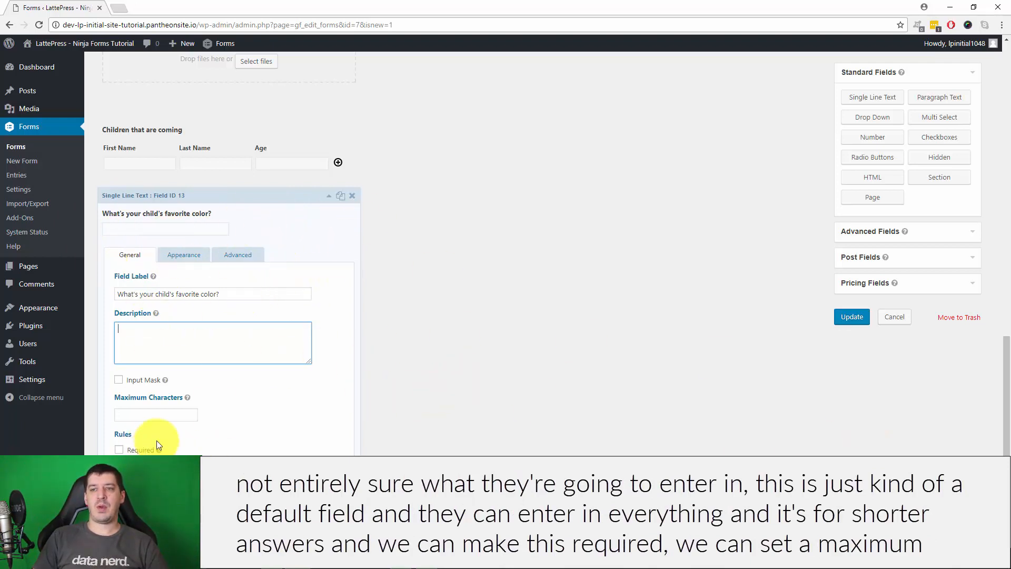
Review the field's maximum characters and placeholder settings, then collapse it
left_click(141, 414)
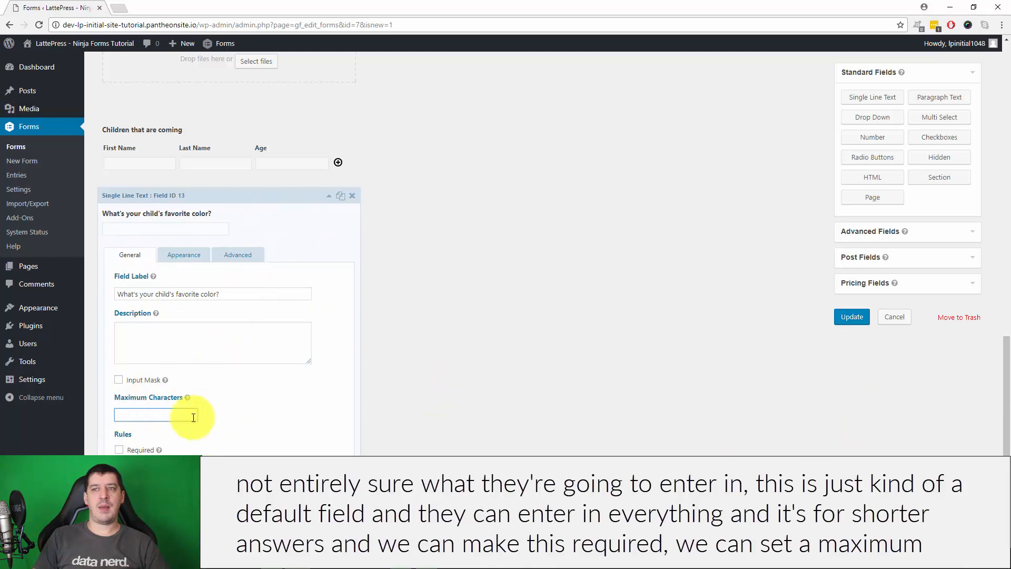
left_click(184, 254)
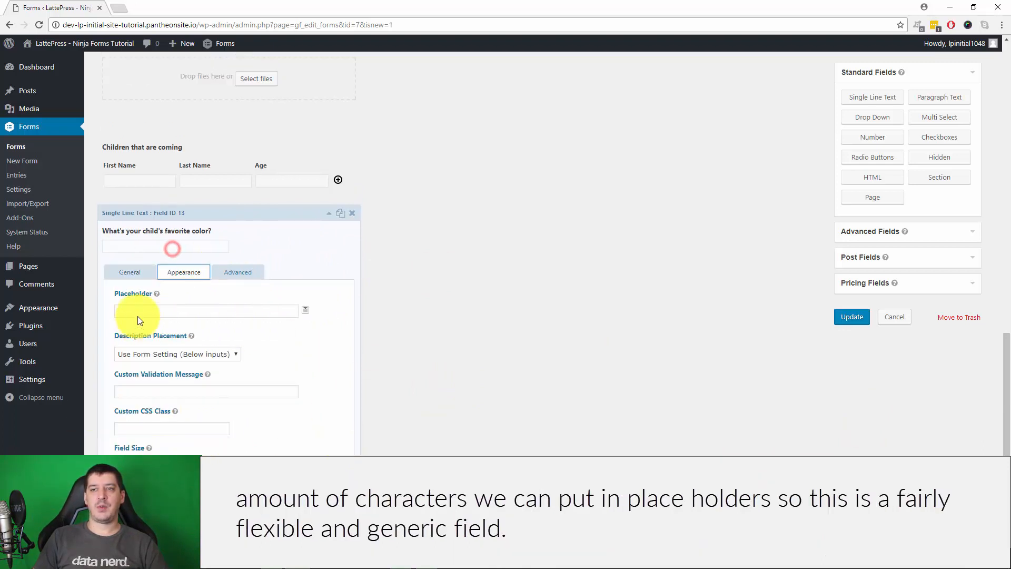
left_click(143, 310)
left_click(126, 271)
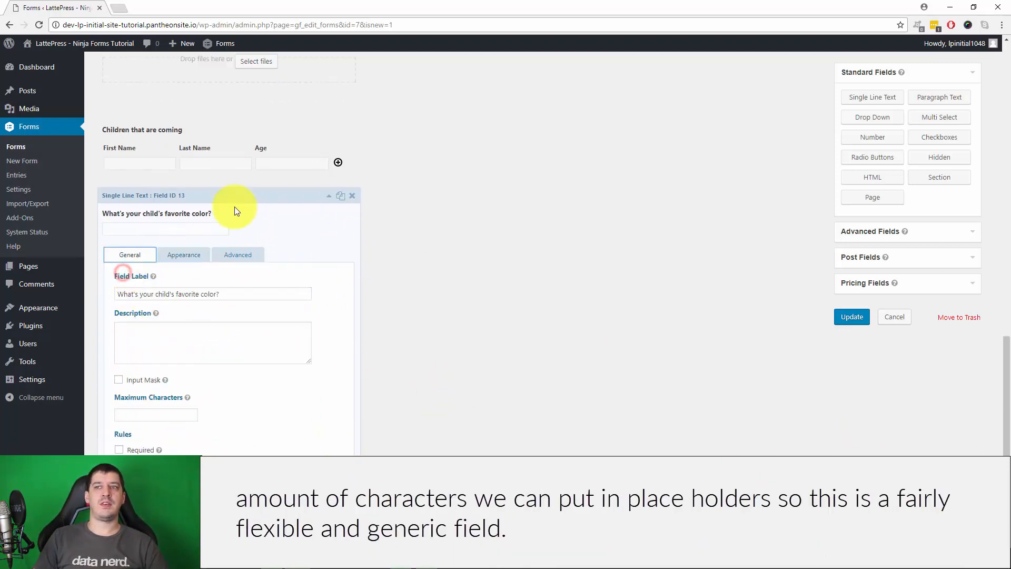
left_click(329, 195)
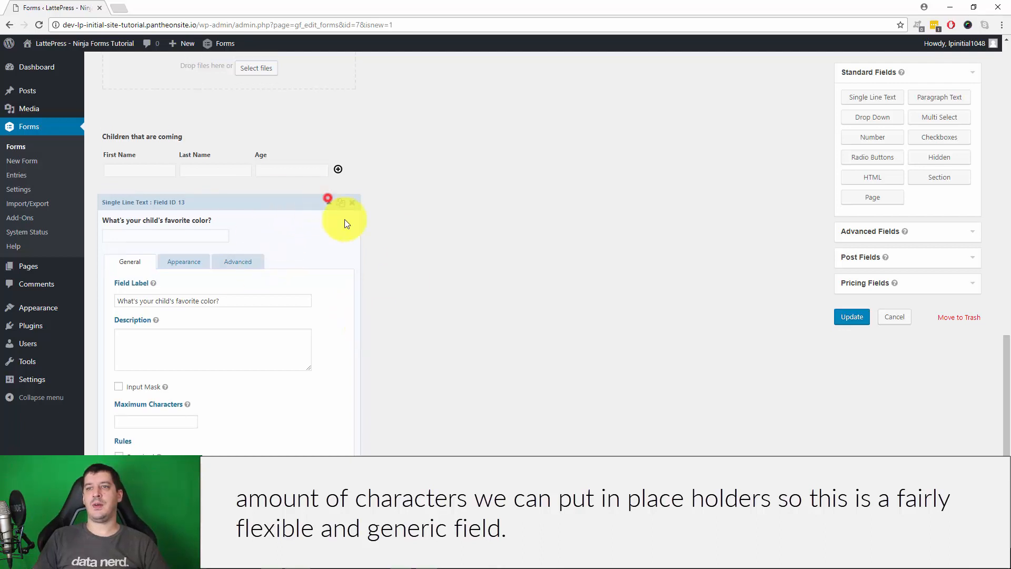
Add a Paragraph Text field labelled 'Additional Comments' at the bottom, then collapse it
left_click(934, 97)
left_click(235, 429)
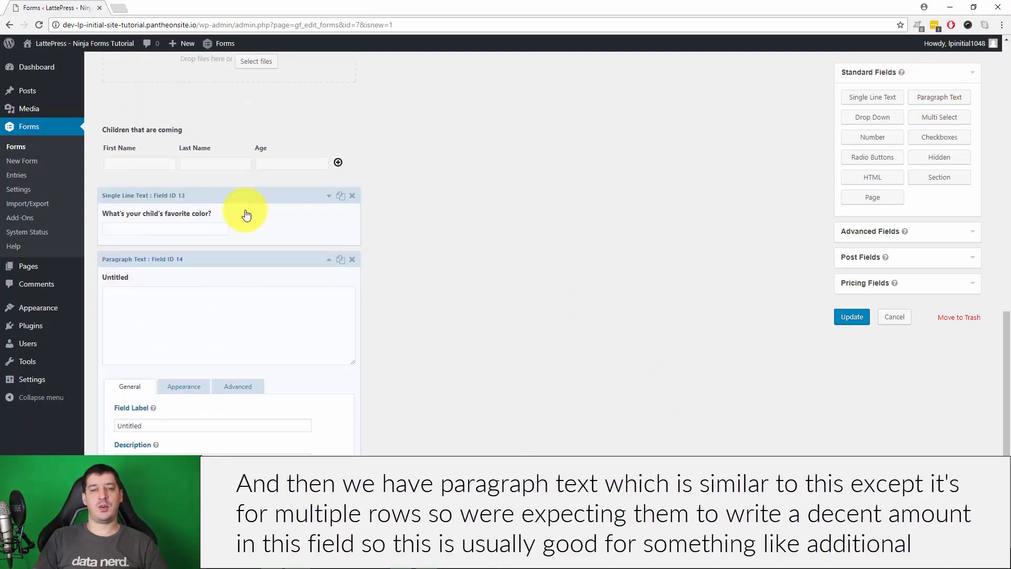
left_click(159, 334)
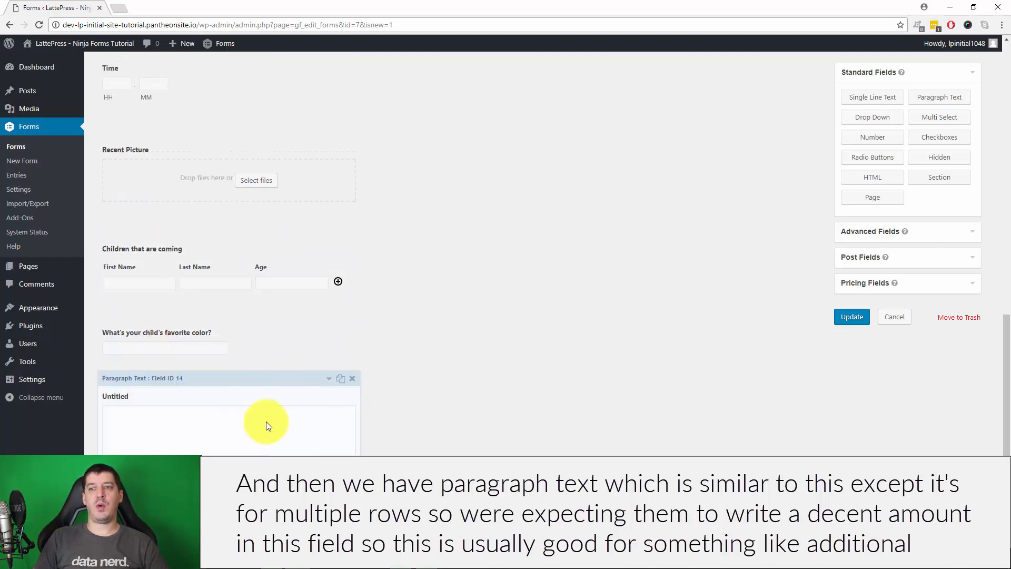
left_click(225, 406)
scroll(511, 391, "down", 2)
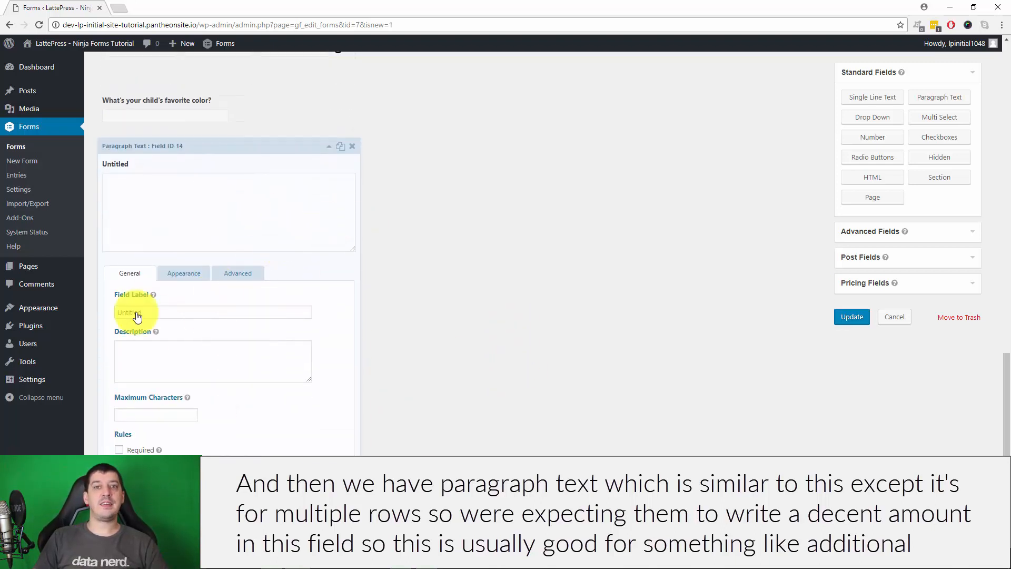
left_click_drag(167, 312, 67, 310)
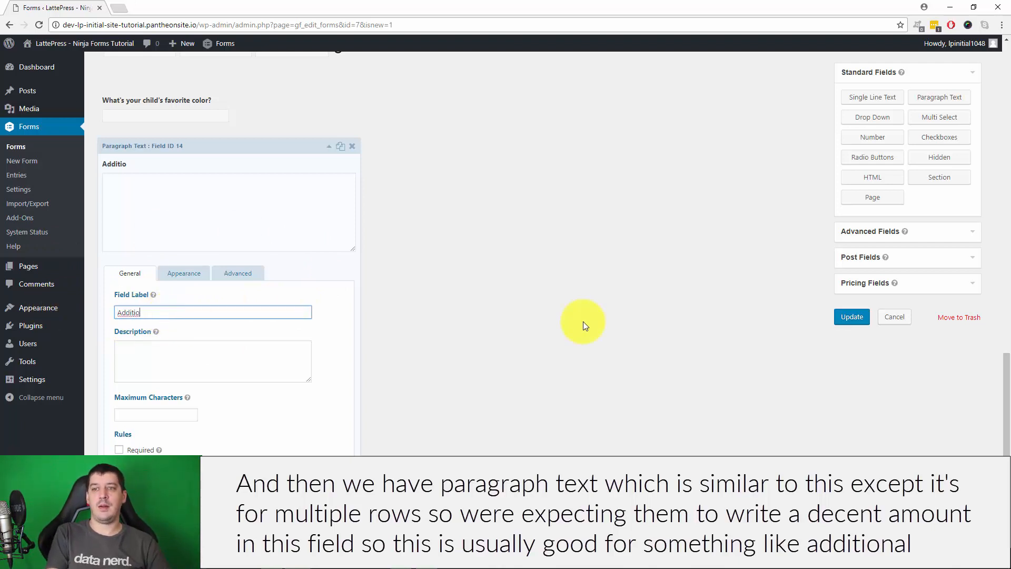
type("Additional Comments")
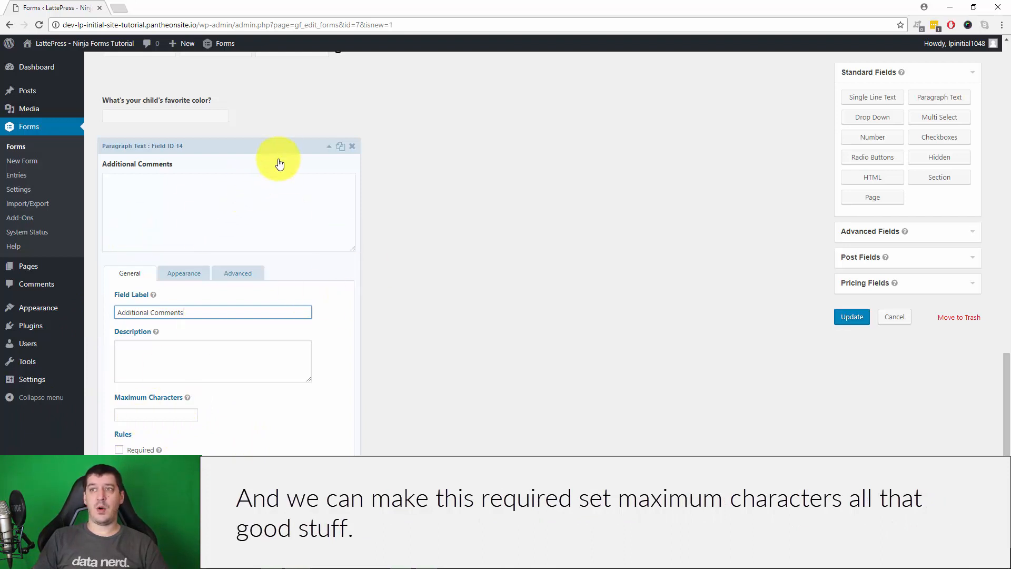
left_click(329, 146)
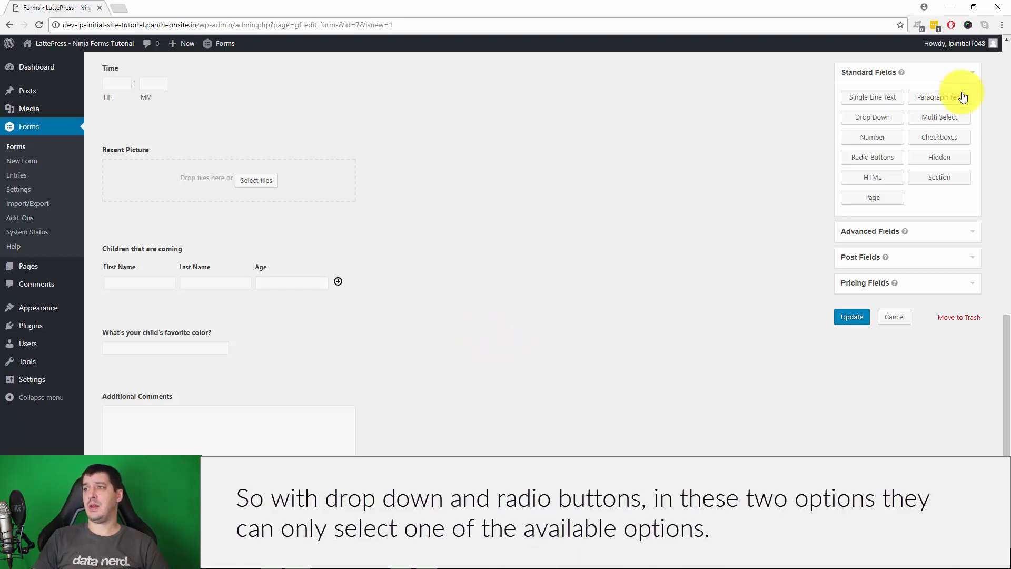
Add untitled Drop Down, Radio Buttons and Checkboxes fields below Additional Comments
left_click(870, 118)
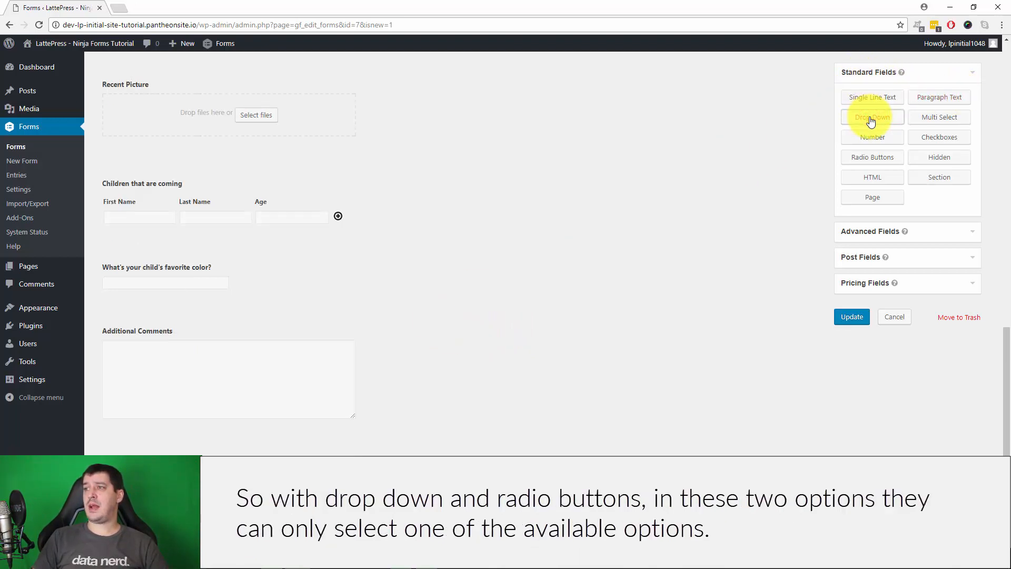
left_click(871, 158)
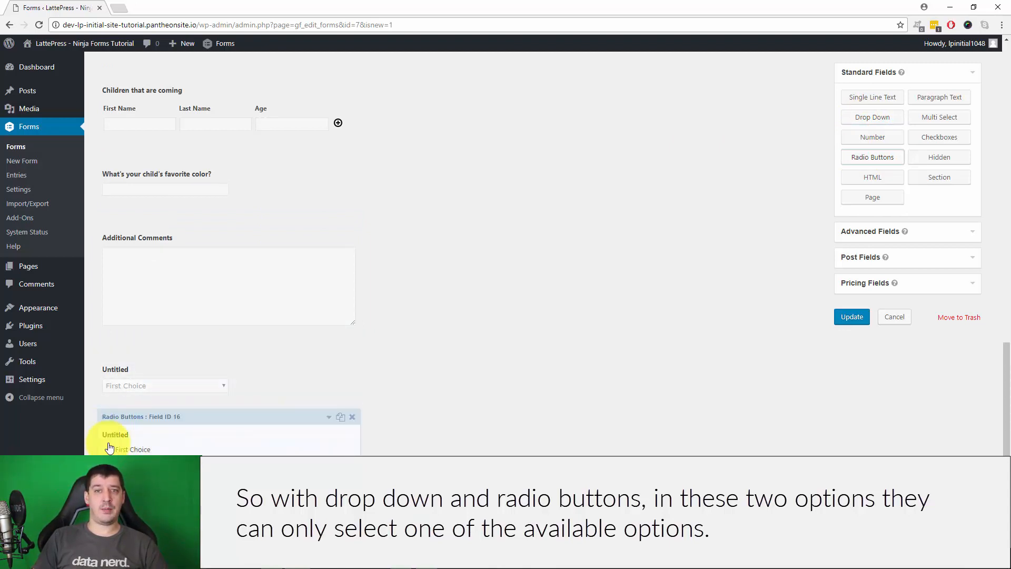
scroll(937, 124, "down", 1)
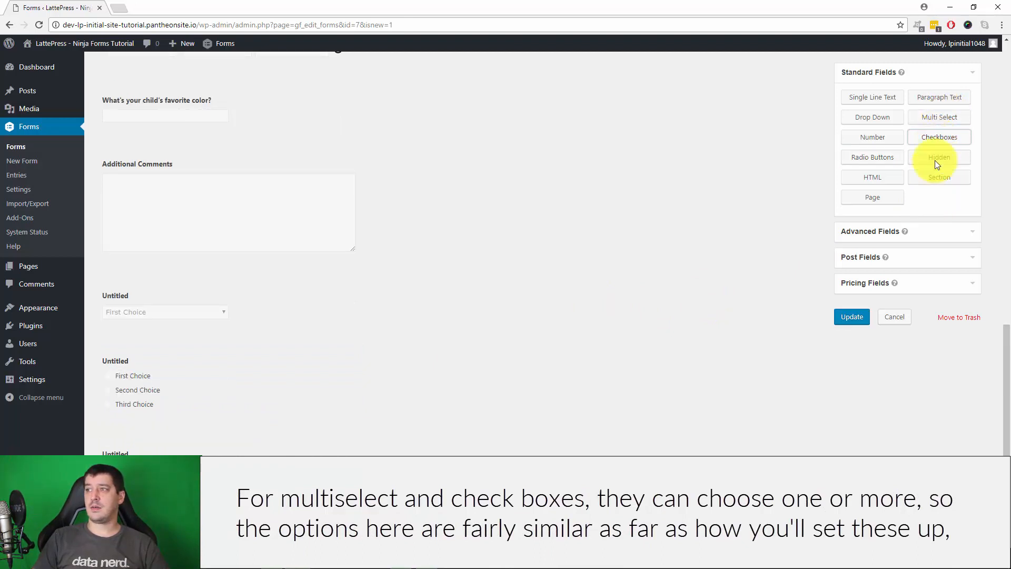
left_click(938, 137)
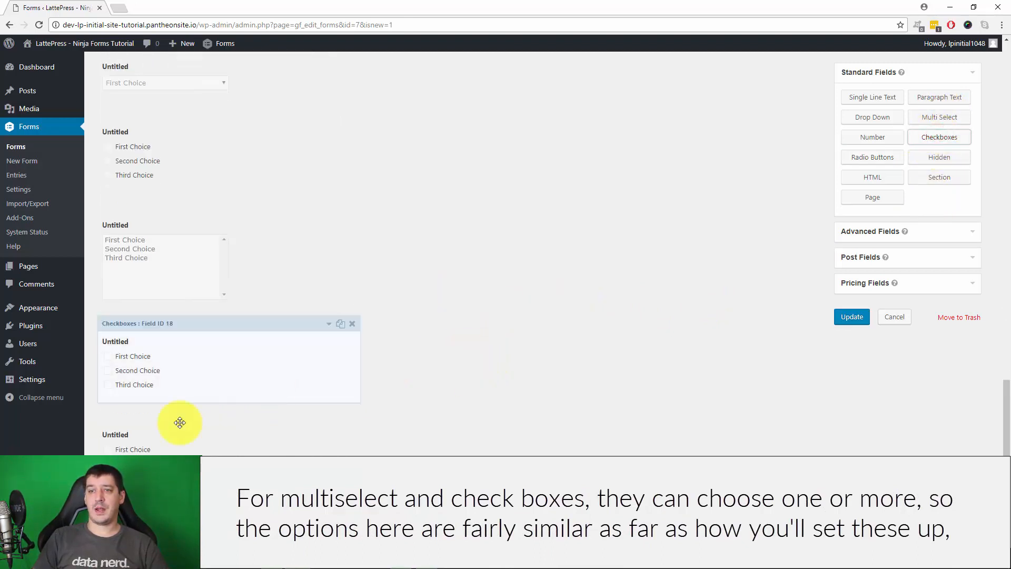
Delete the surplus Checkboxes field and open the Drop Down field's settings
left_click(351, 417)
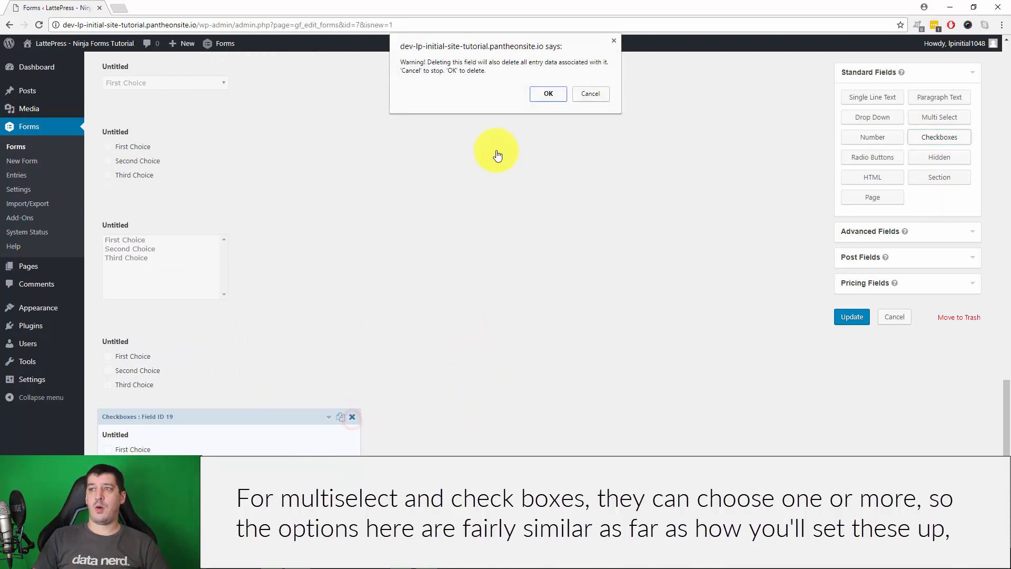
left_click(549, 94)
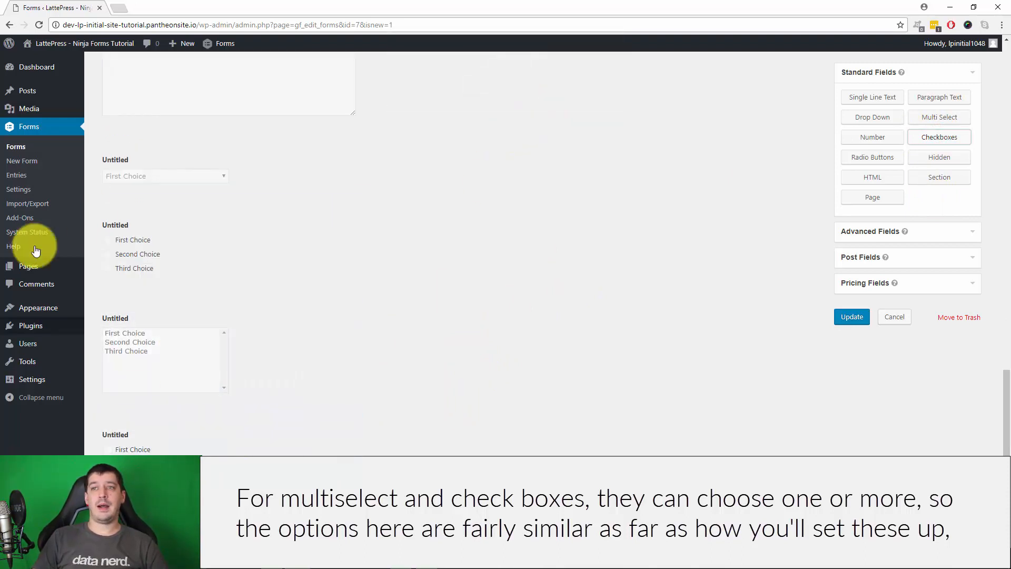
left_click(278, 167)
Set the drop-down's placeholder to 'Please Select One', keeping First Choice as default
scroll(284, 368, "down", 1)
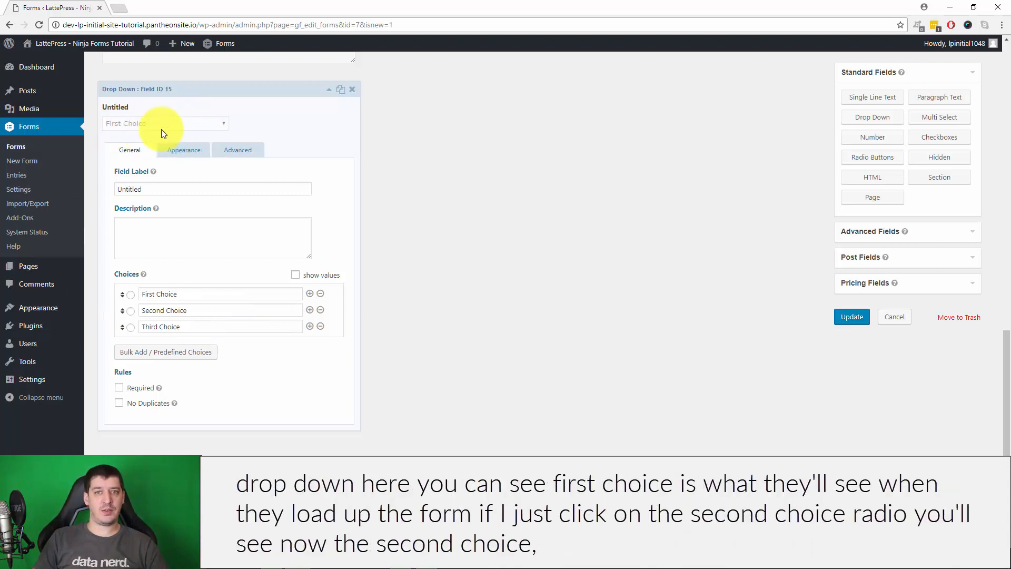
left_click(131, 311)
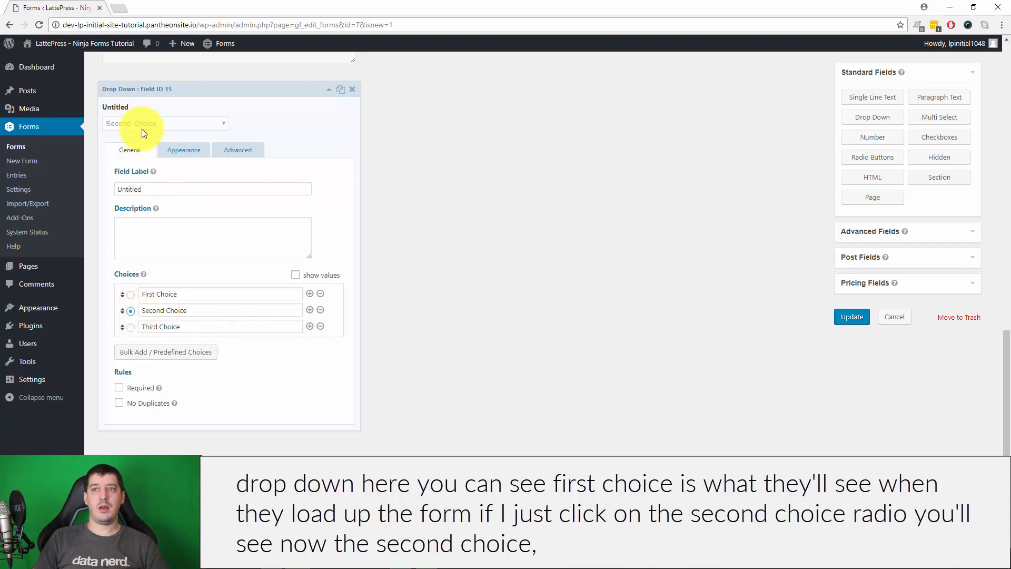
left_click(131, 295)
left_click(185, 150)
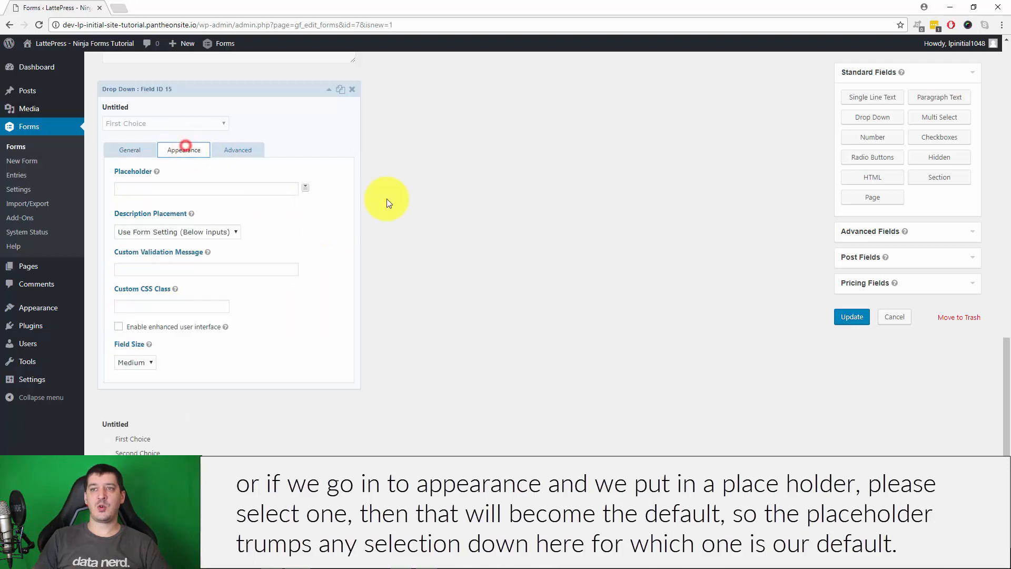
left_click(173, 190)
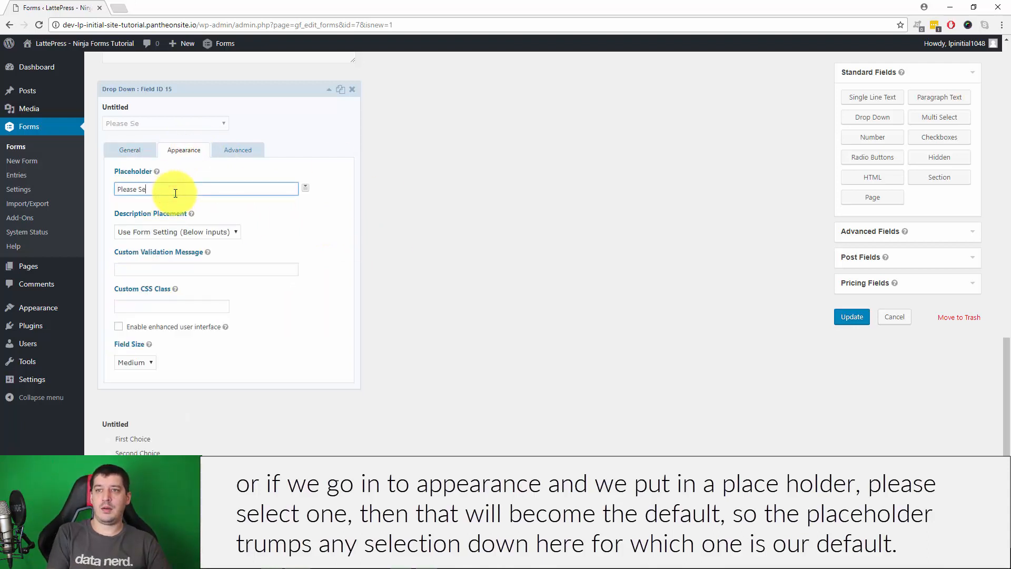
type("Please Select One")
left_click(127, 151)
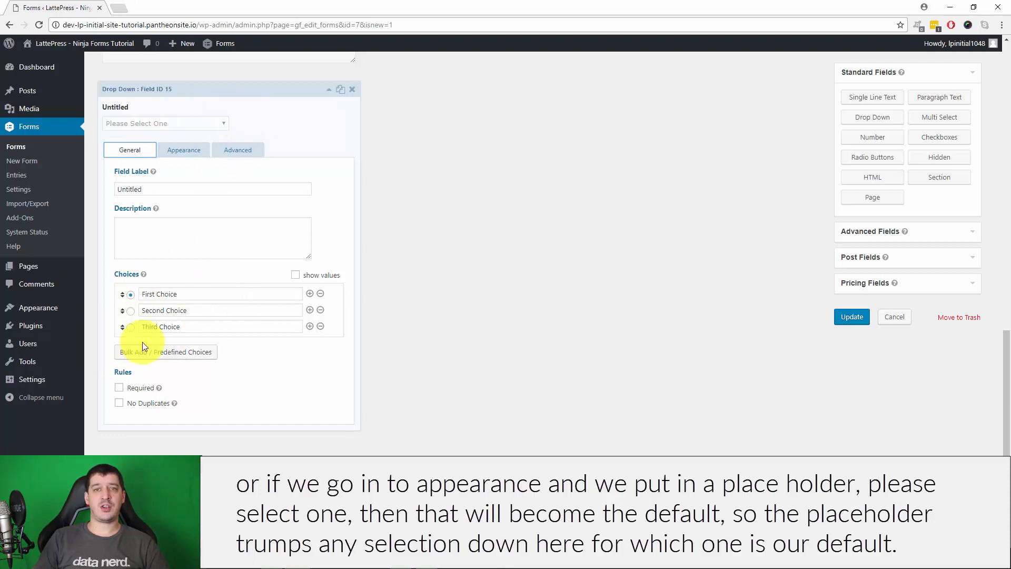
Label the drop-down 'How are you arriving?' with choices Car, Train and Bus, Car default
double_click(165, 187)
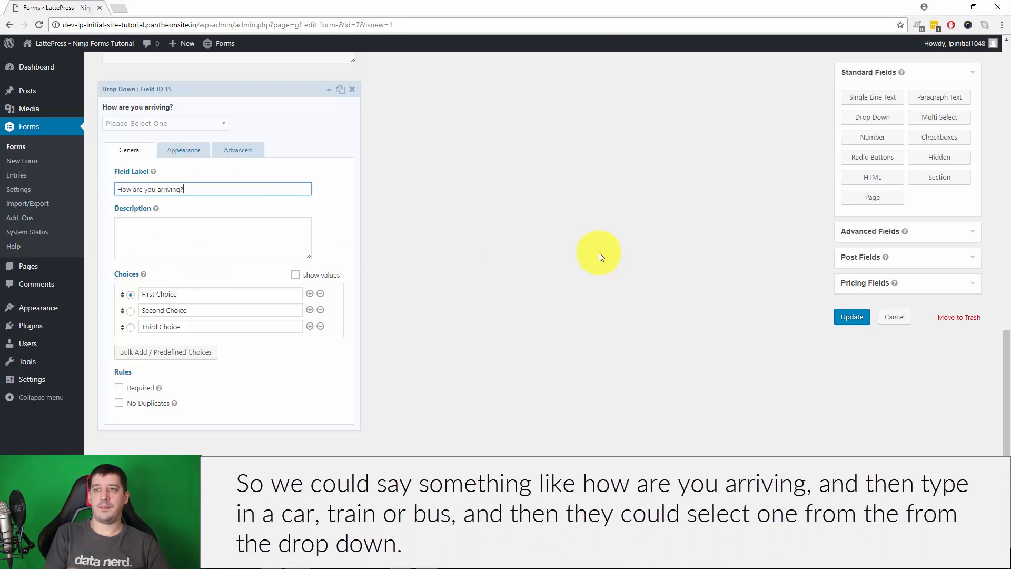
left_click_drag(204, 293, 106, 293)
type("Car")
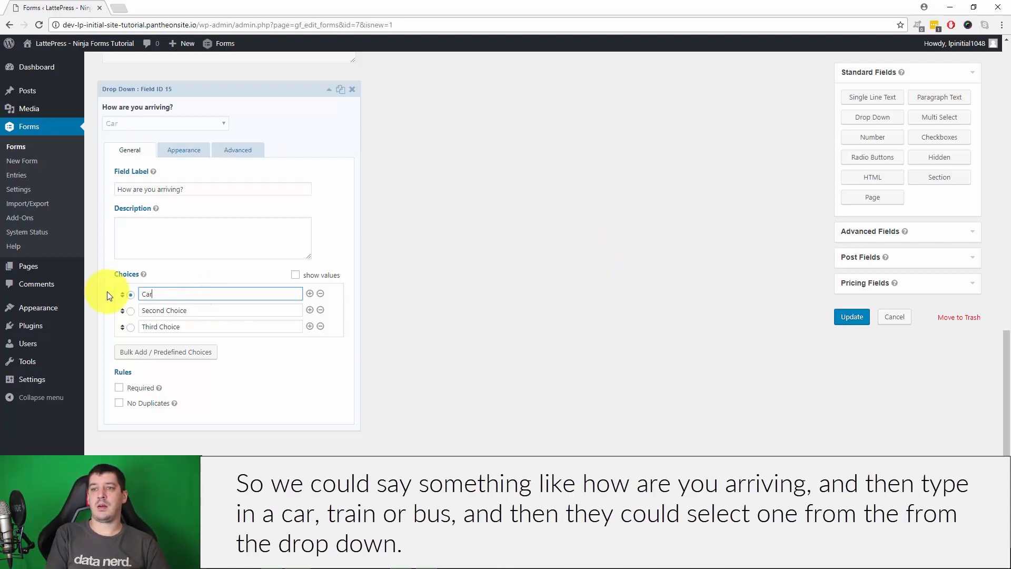
key("Tab")
key("Tab")
key("shift+Tab")
type("Train")
key("Tab")
type("b")
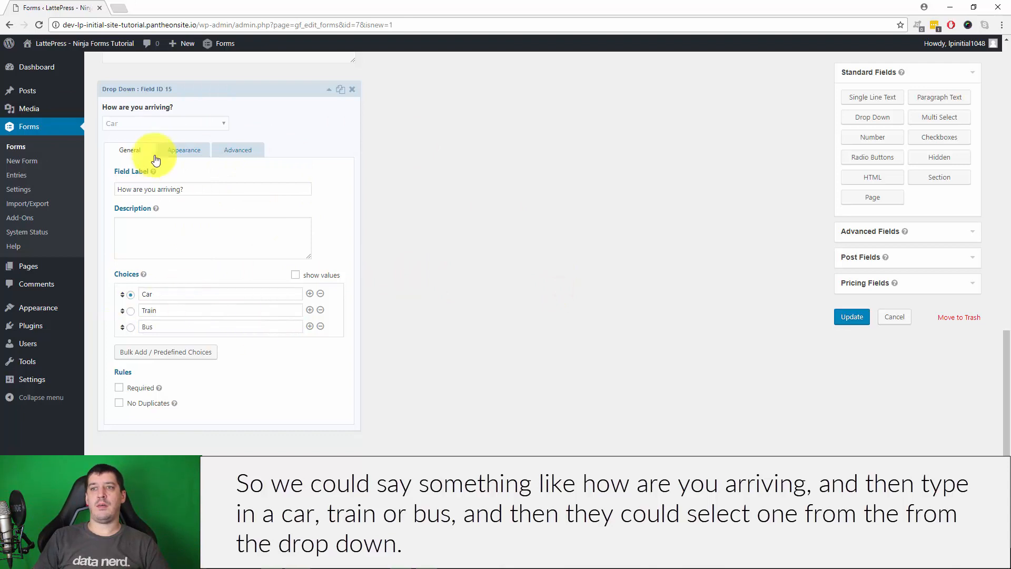
left_click(185, 149)
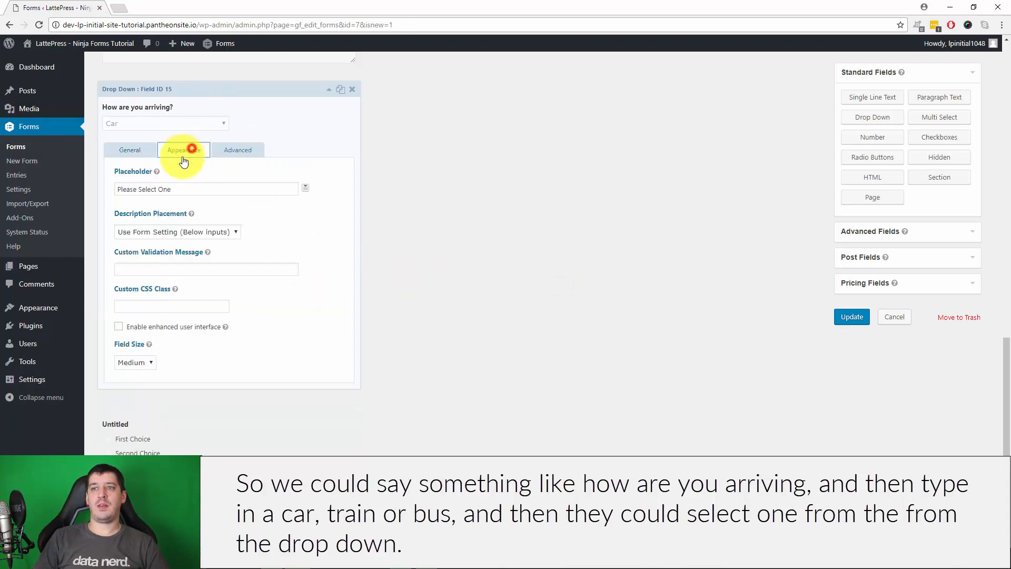
left_click(131, 151)
left_click(130, 294)
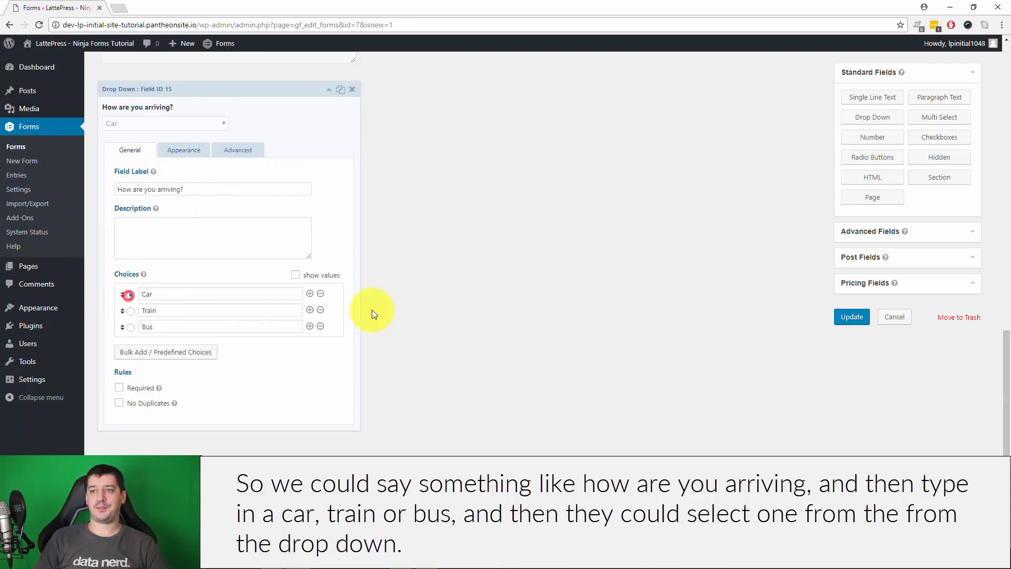
left_click(214, 219)
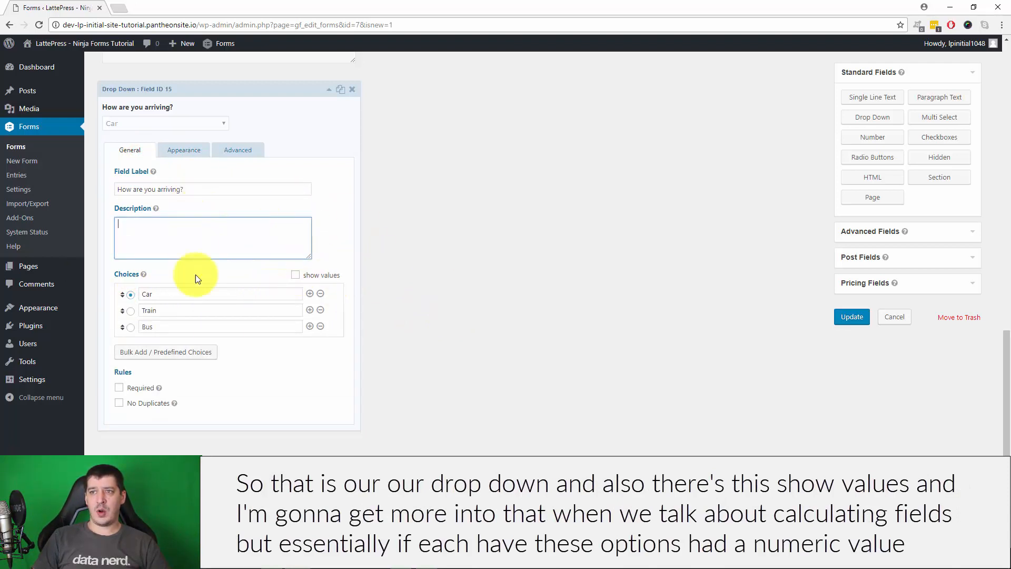
Enable show values and enter Dropped Off, Pick up at Train and Pick up at Bus
left_click(295, 275)
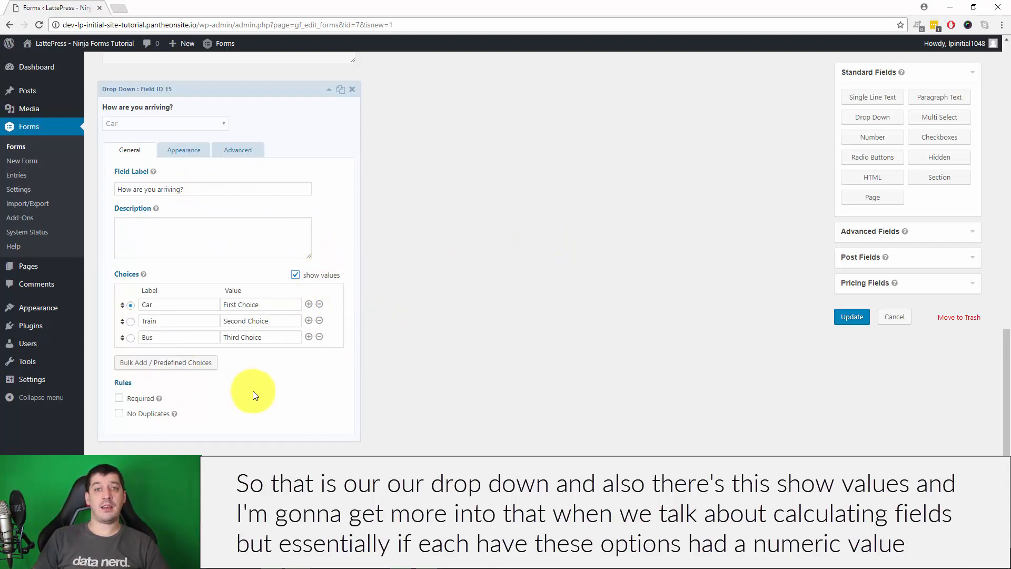
left_click(253, 304)
left_click_drag(252, 302, 138, 298)
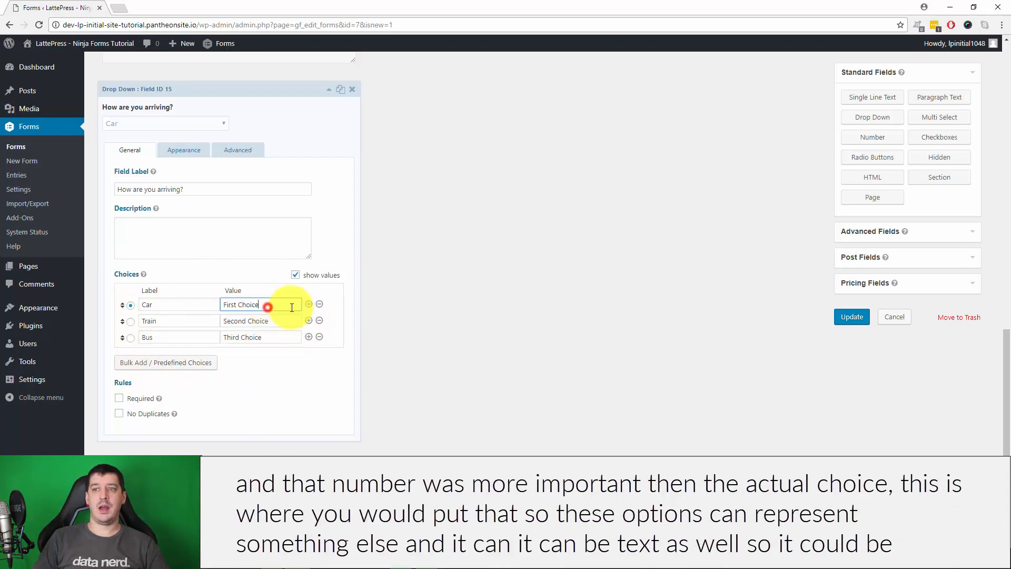
type("5")
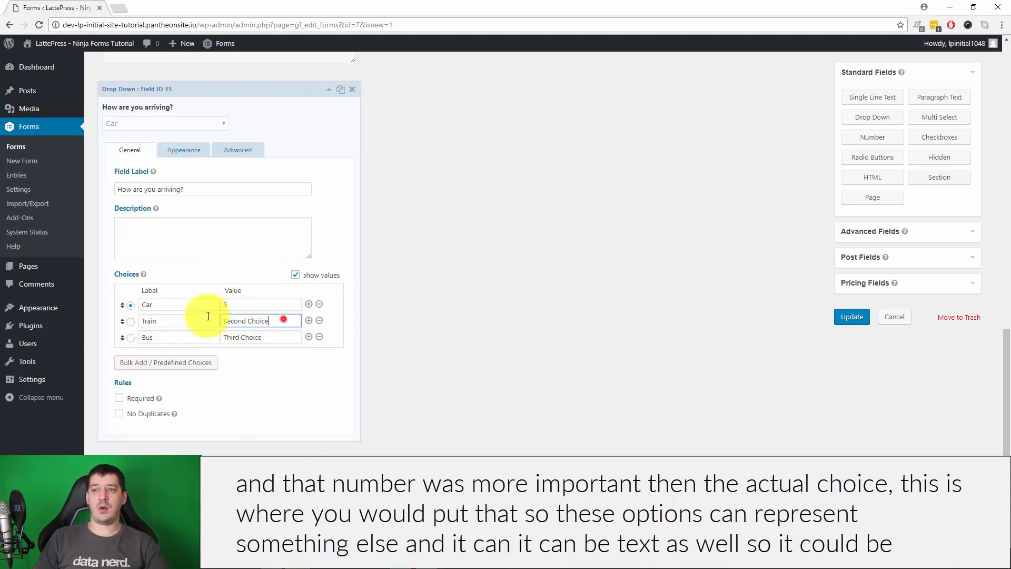
key("Tab")
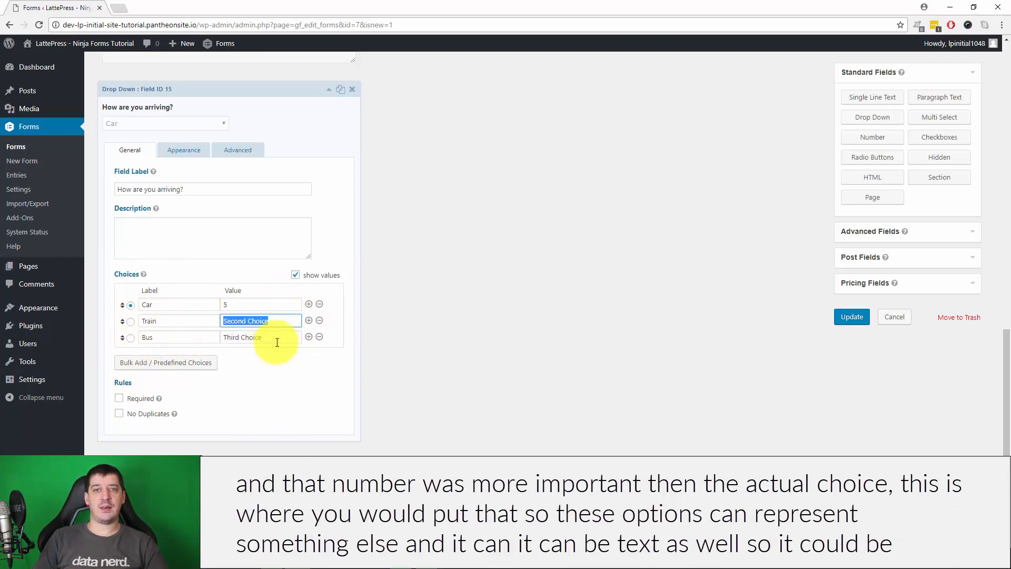
double_click(263, 305)
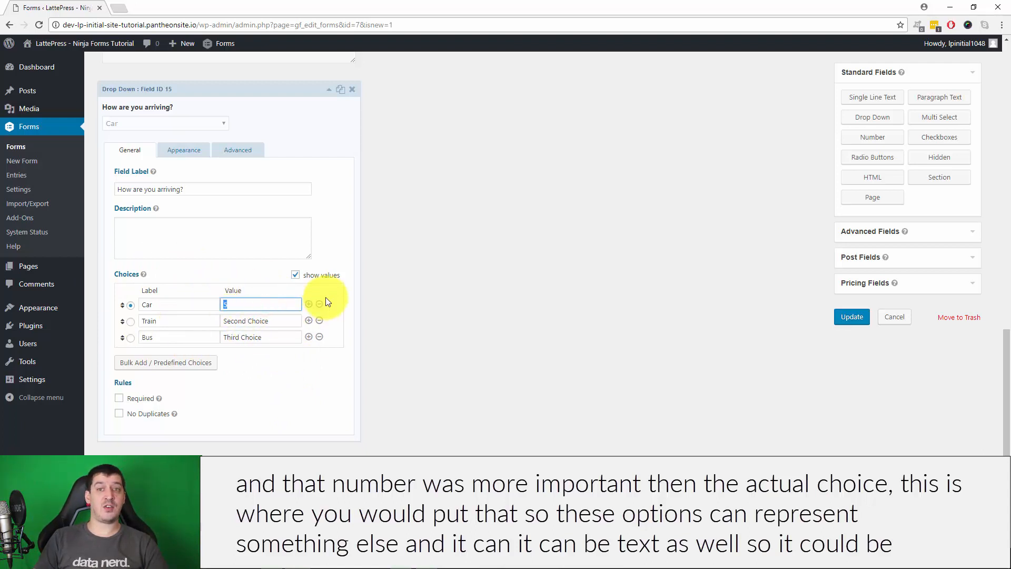
type("Pick u")
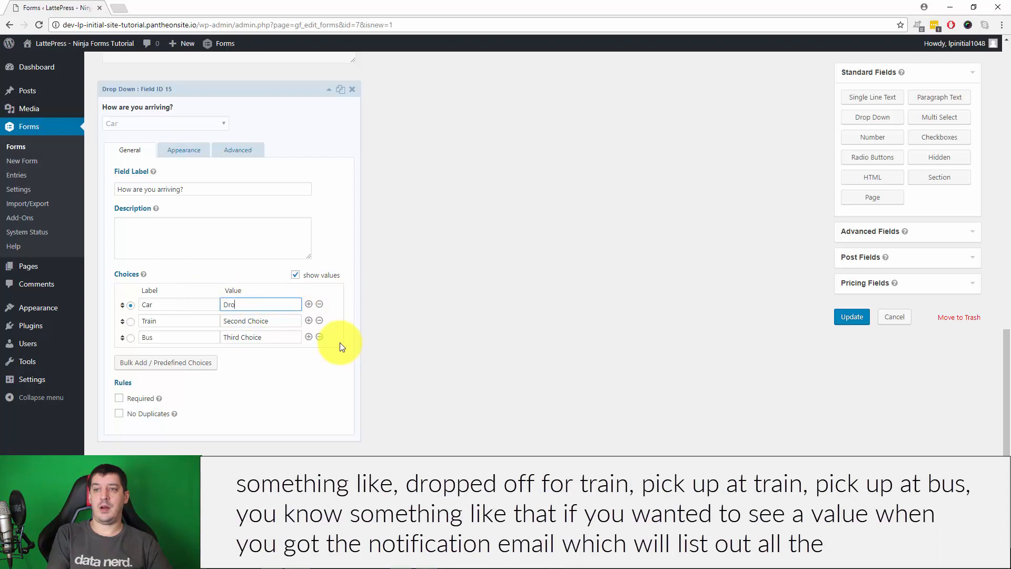
key("Tab")
key("Tab")
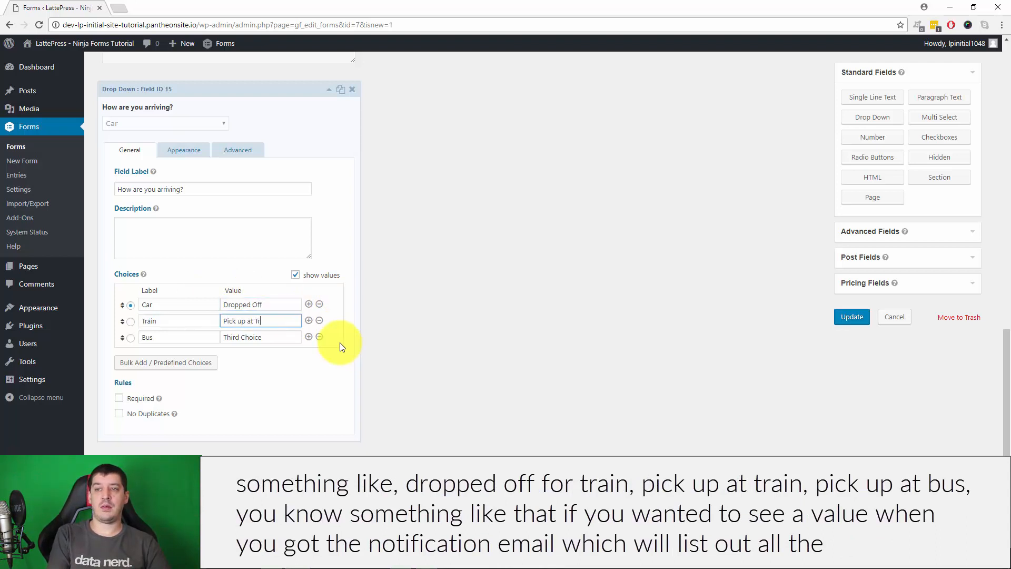
key("Tab")
type("Pi")
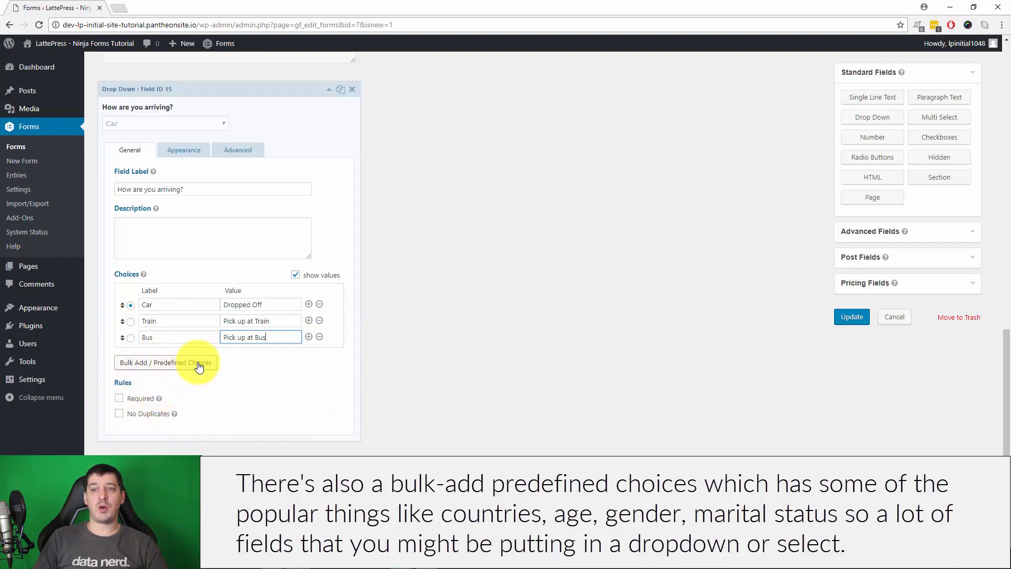
left_click(171, 363)
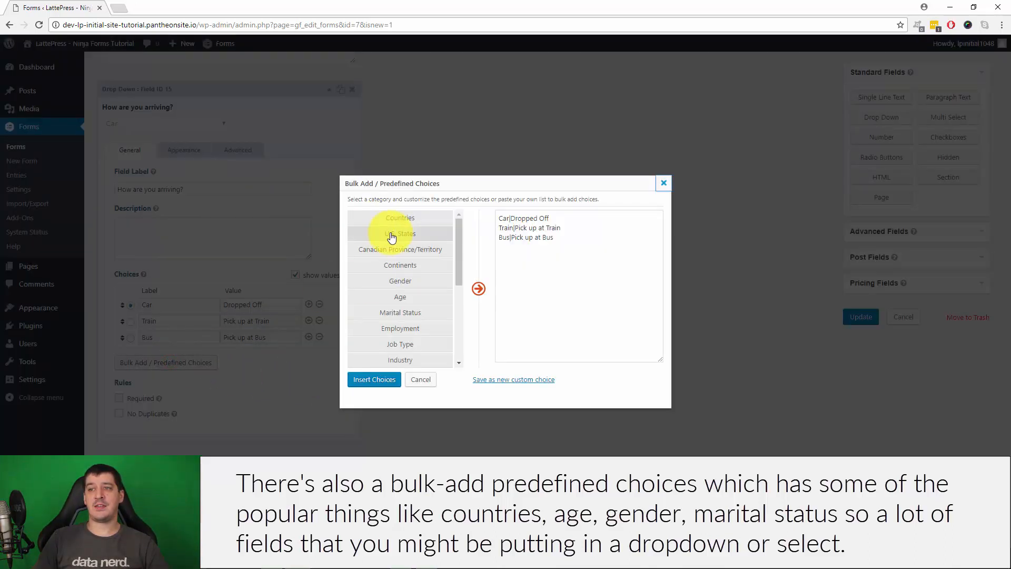
scroll(390, 236, "down", 3)
scroll(391, 236, "up", 4)
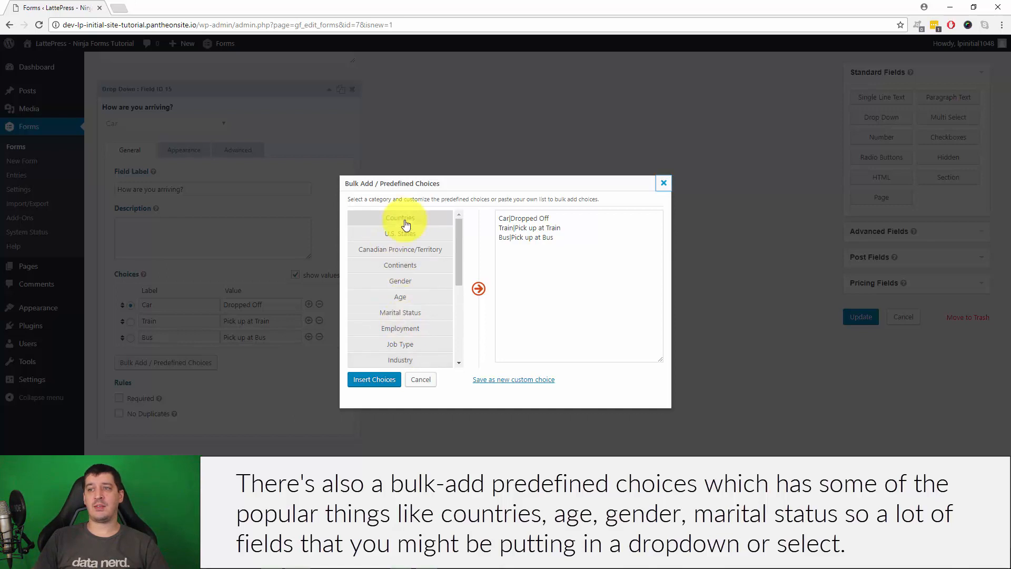
scroll(400, 300, "down", 2)
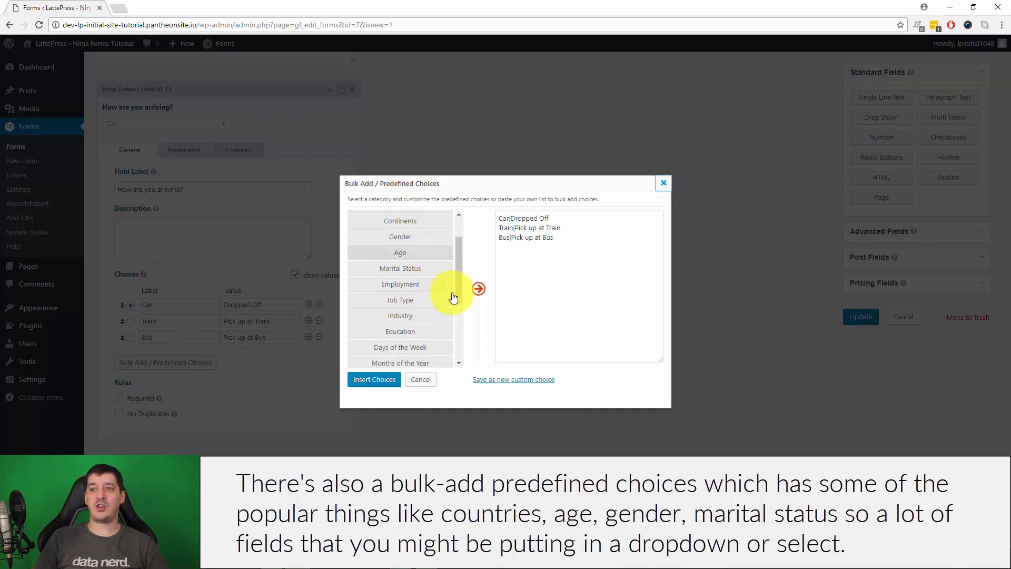
scroll(413, 269, "down", 5)
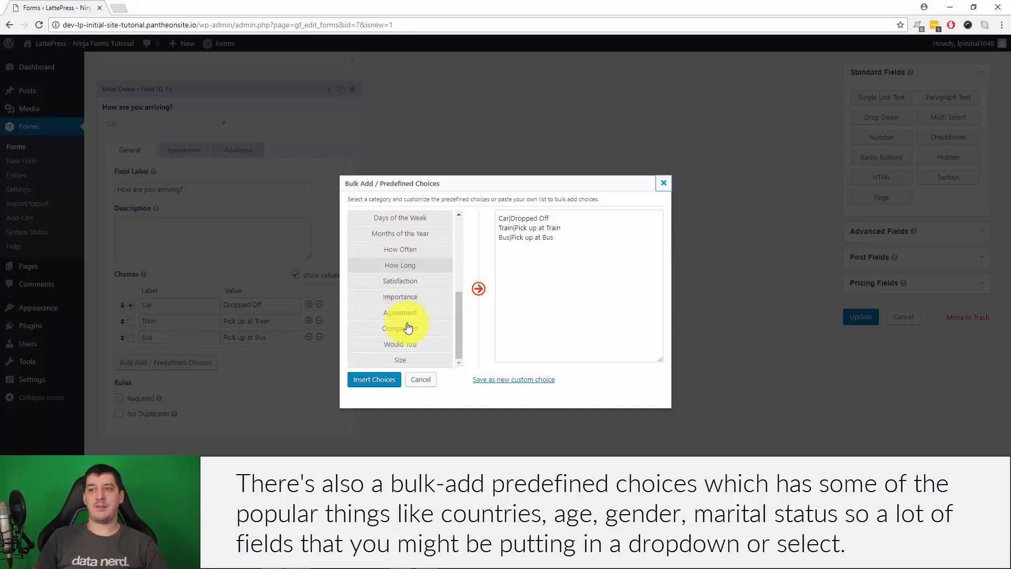
scroll(390, 285, "up", 7)
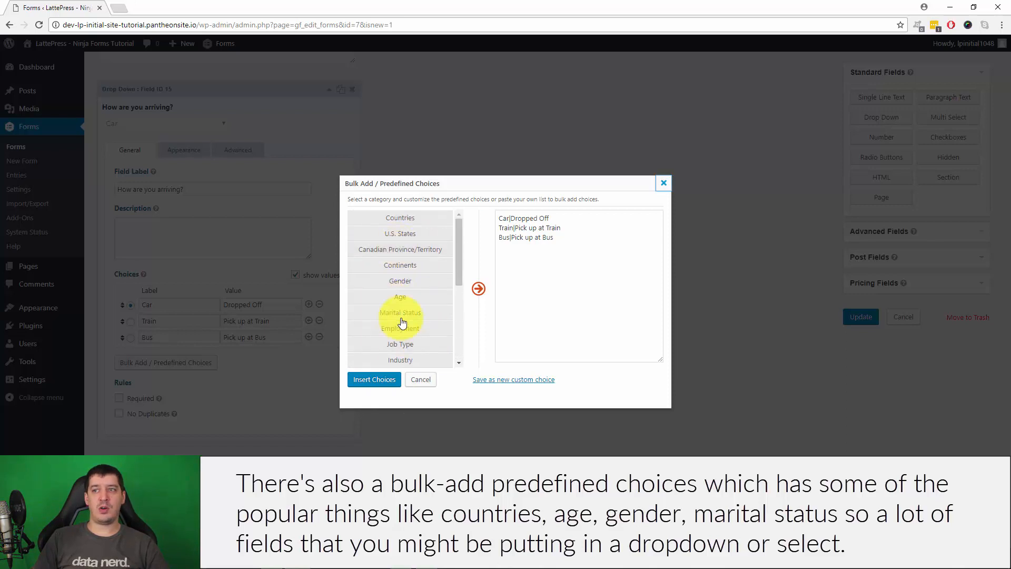
scroll(401, 316, "down", 2)
scroll(402, 300, "up", 3)
scroll(420, 264, "down", 7)
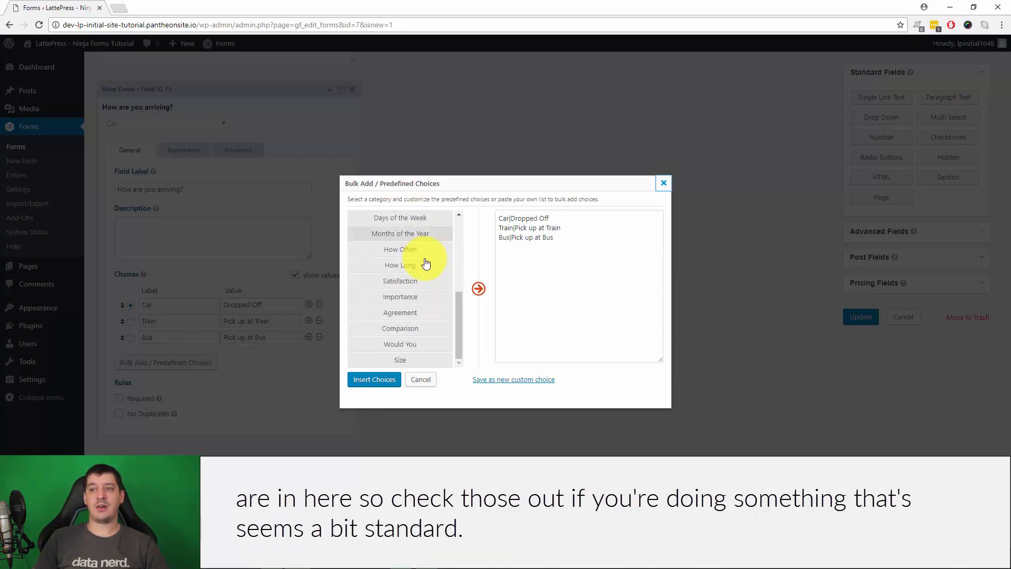
scroll(417, 292, "up", 2)
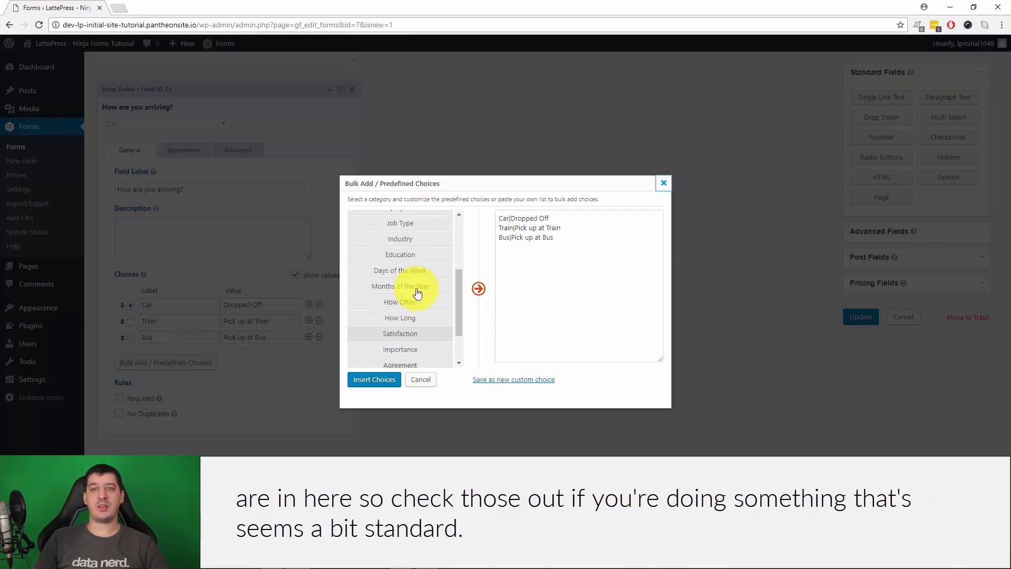
left_click(409, 379)
Collapse the drop-down and make First Choice the Radio Buttons field's default answer
left_click(328, 90)
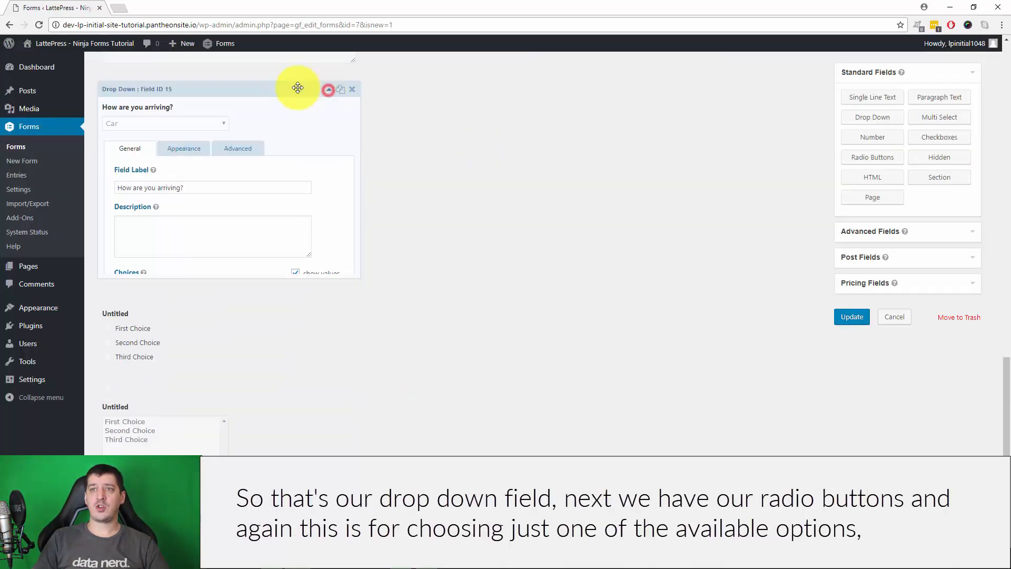
left_click(248, 244)
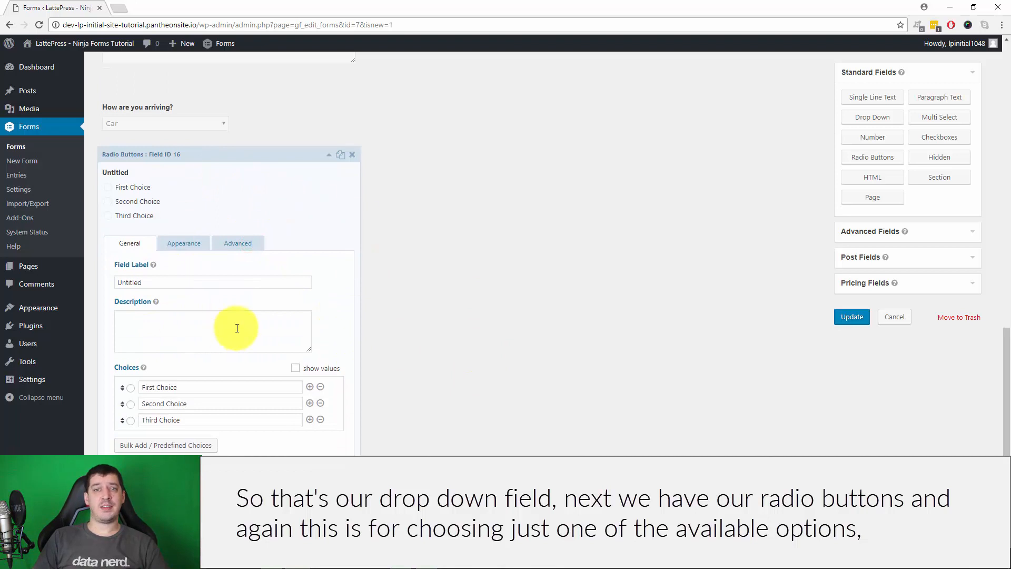
scroll(545, 330, "down", 1)
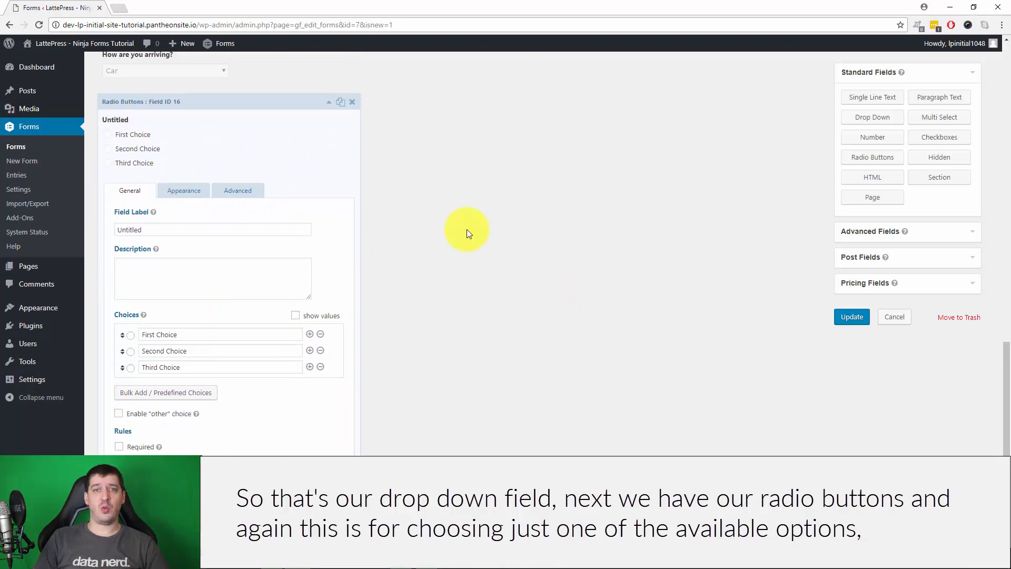
left_click(199, 333)
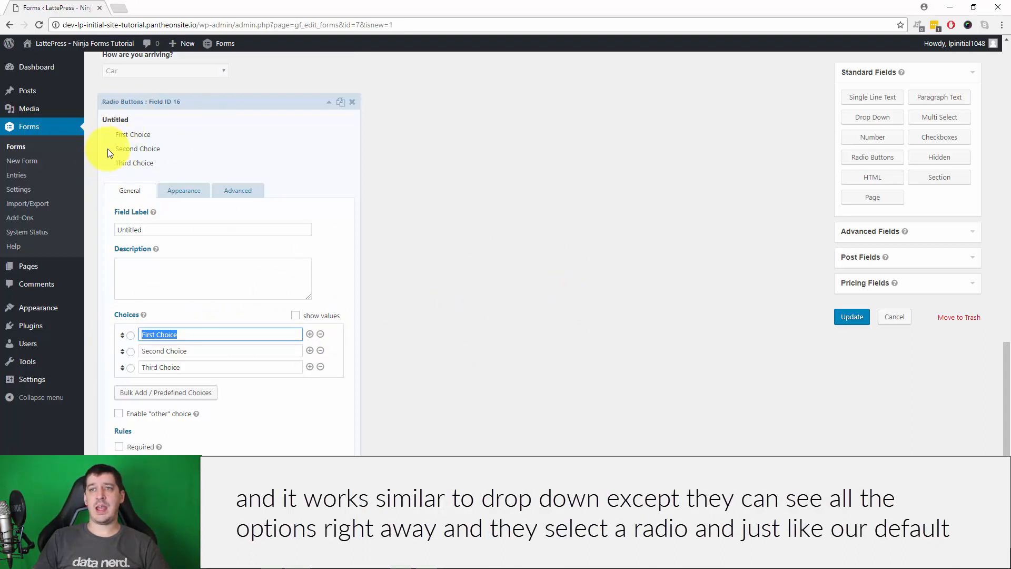
left_click(131, 351)
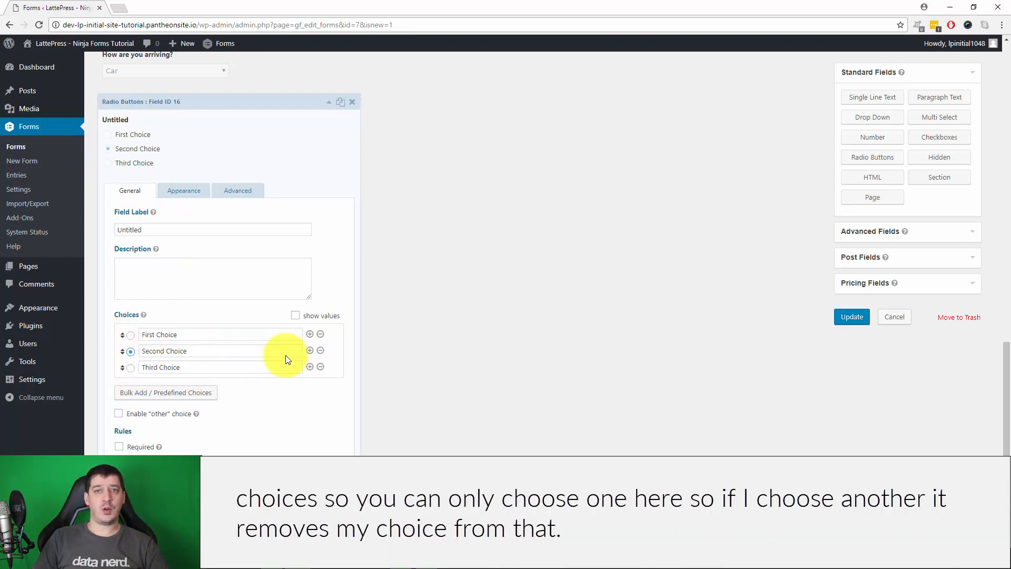
left_click(132, 337)
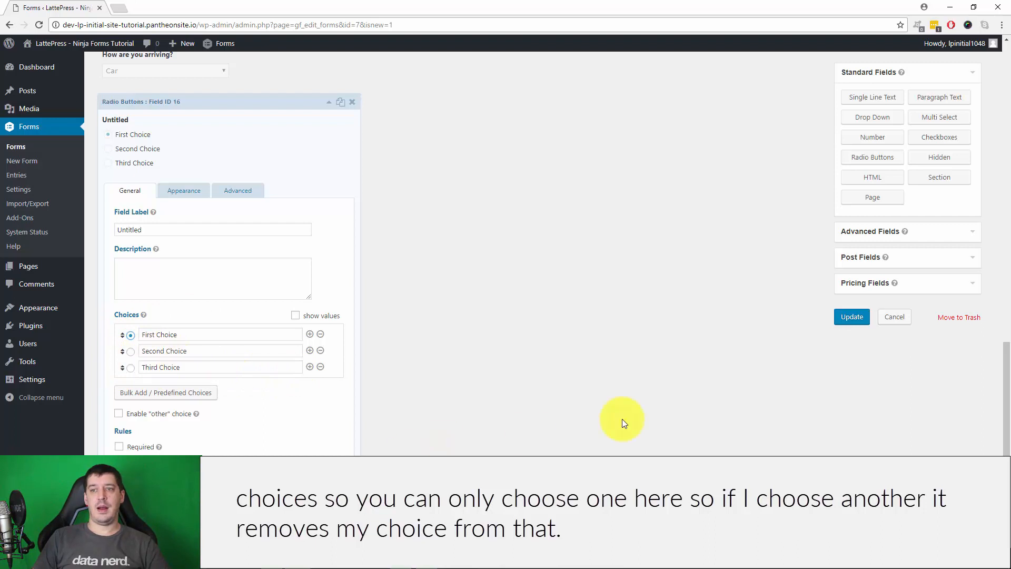
Enable the 'other' choice on the radio buttons field, then collapse it
left_click(117, 414)
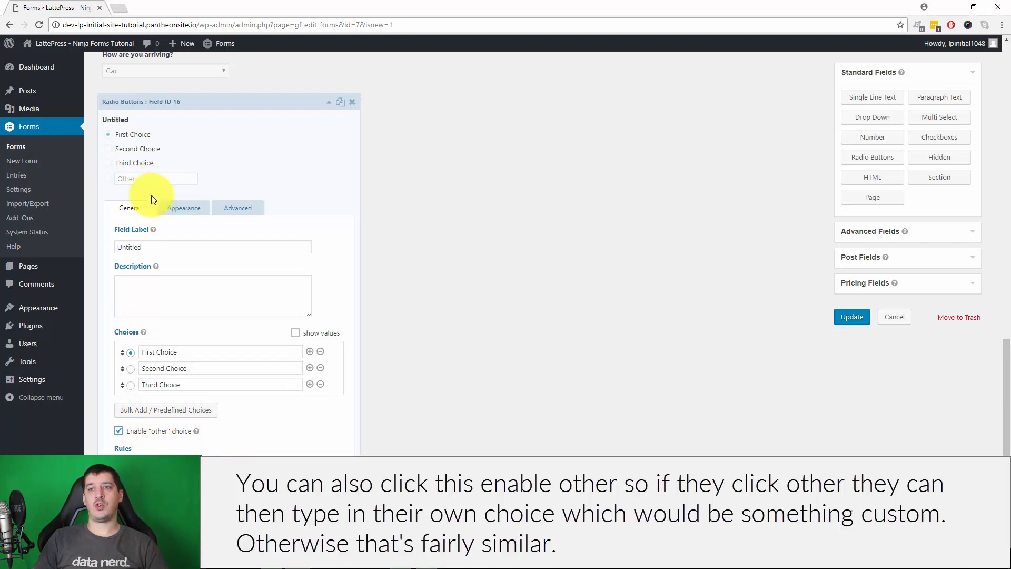
scroll(403, 443, "down", 2)
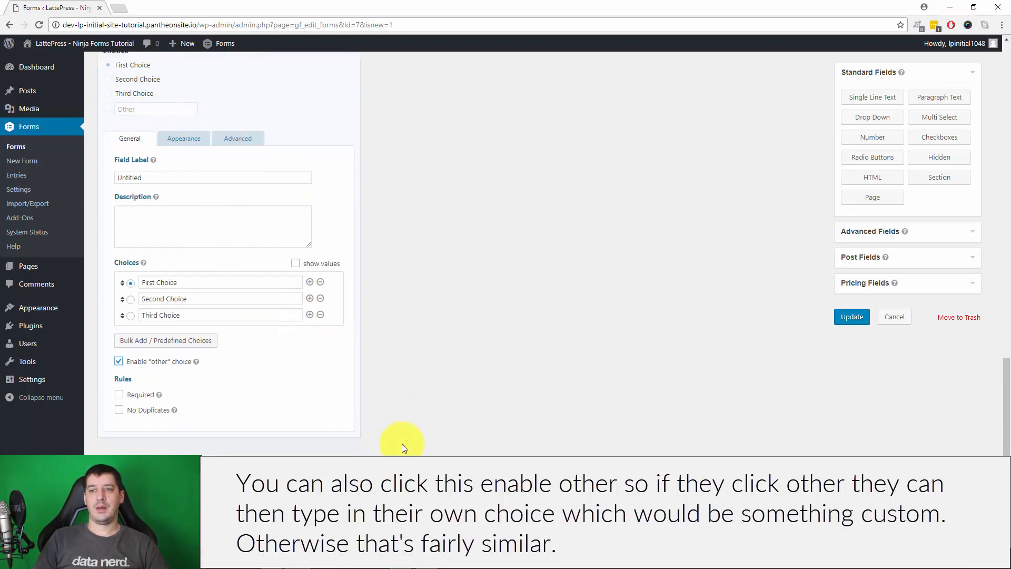
scroll(262, 320, "up", 4)
left_click(330, 158)
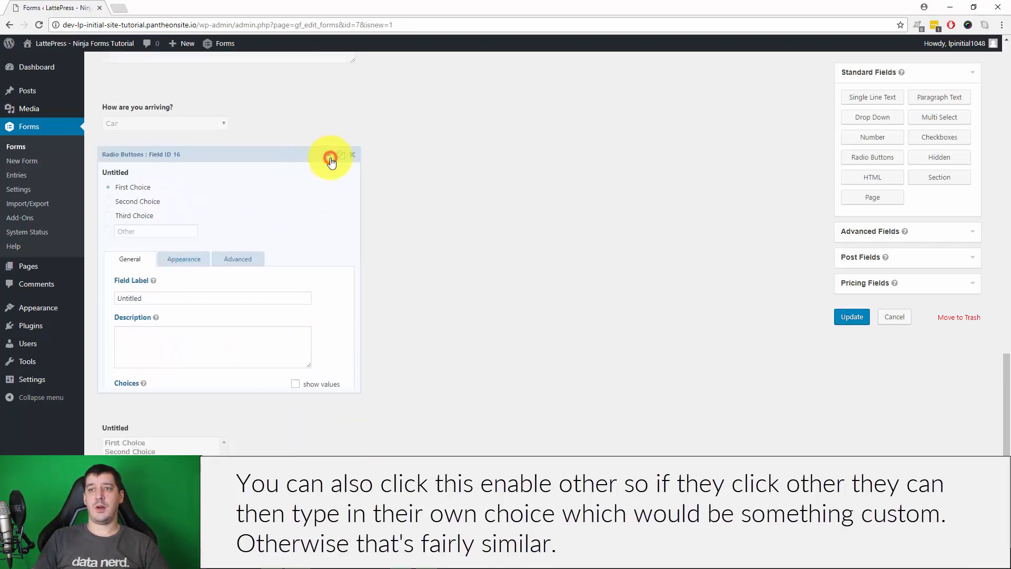
Open the untitled Multi Select field and look over its First, Second and Third Choice options
left_click(153, 300)
scroll(450, 236, "down", 4)
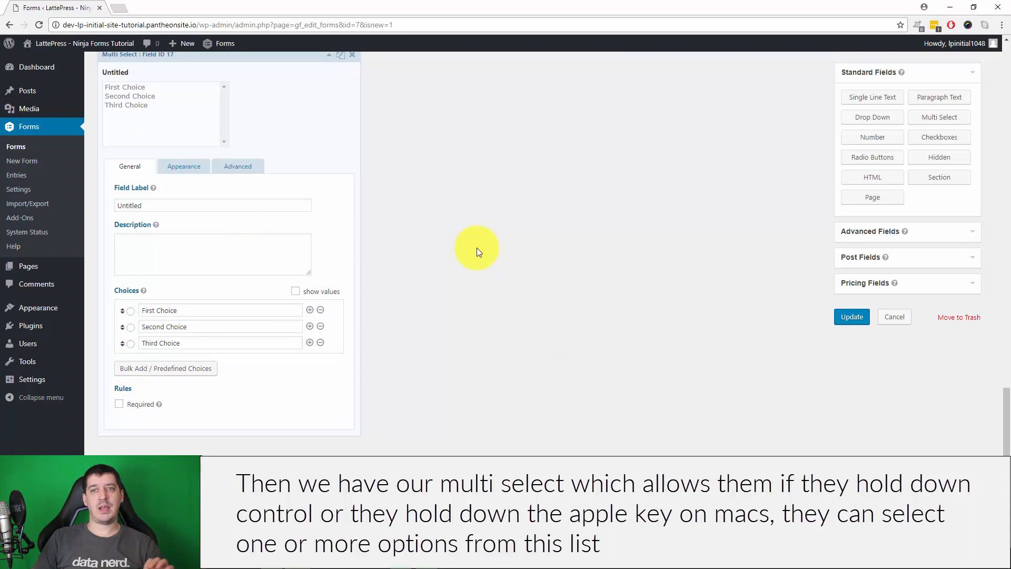
scroll(476, 248, "up", 2)
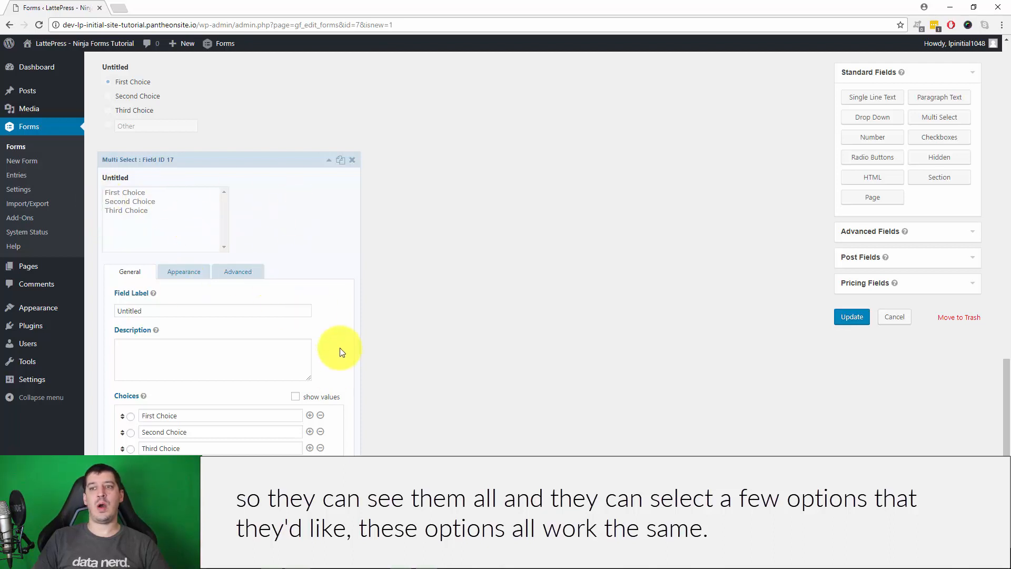
scroll(581, 380, "down", 1)
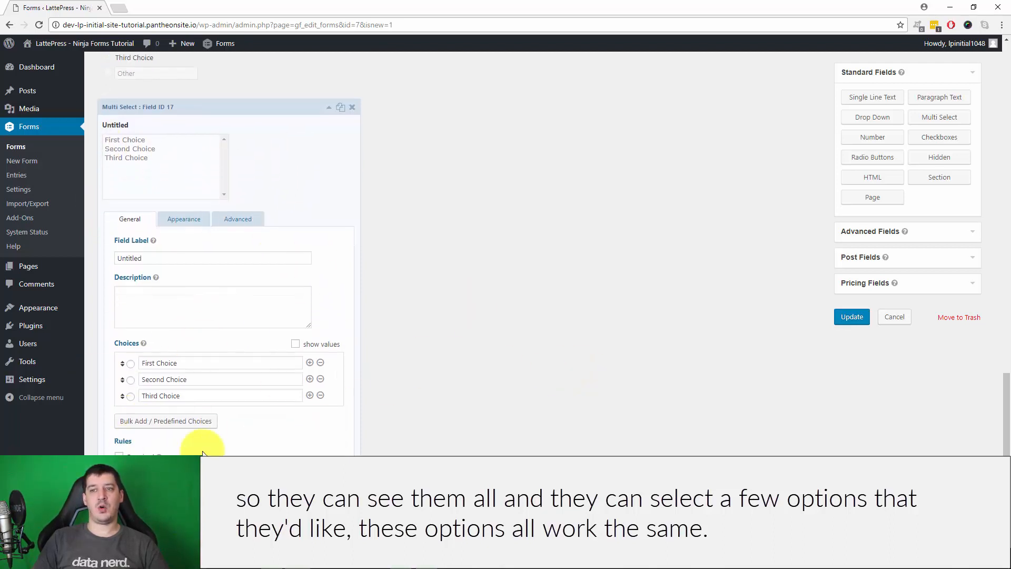
scroll(477, 336, "down", 2)
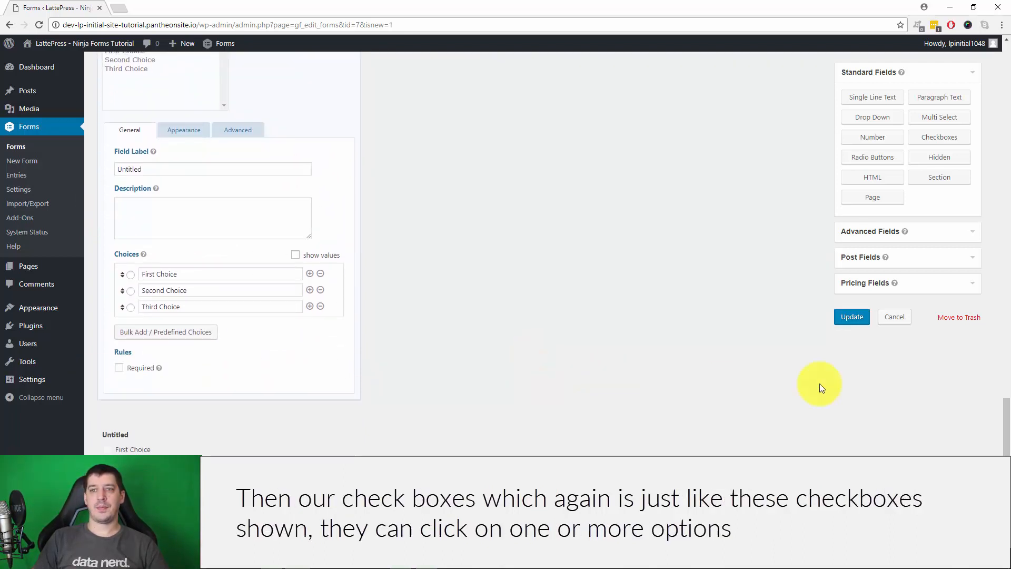
left_click(321, 463)
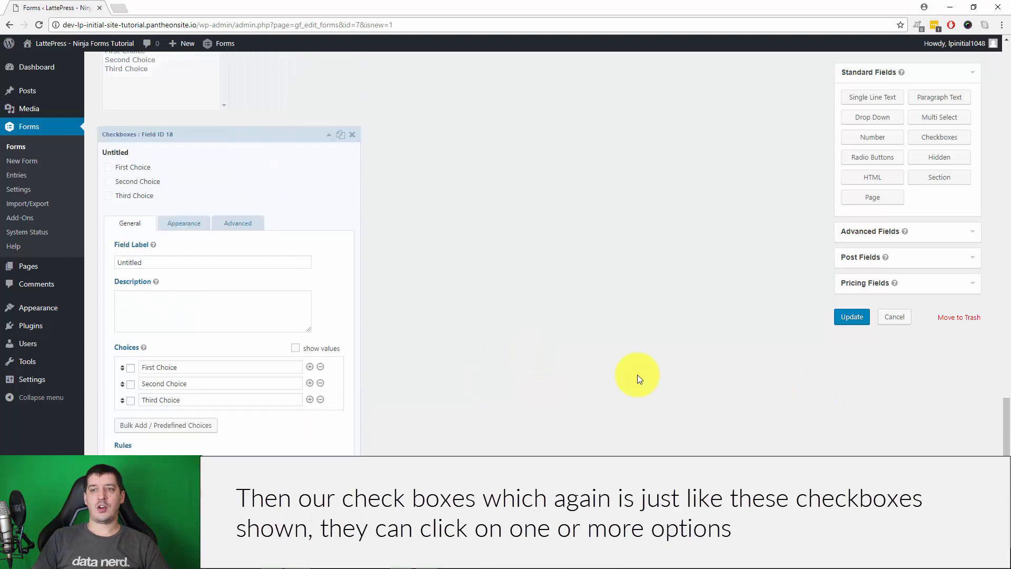
left_click(131, 368)
left_click(130, 384)
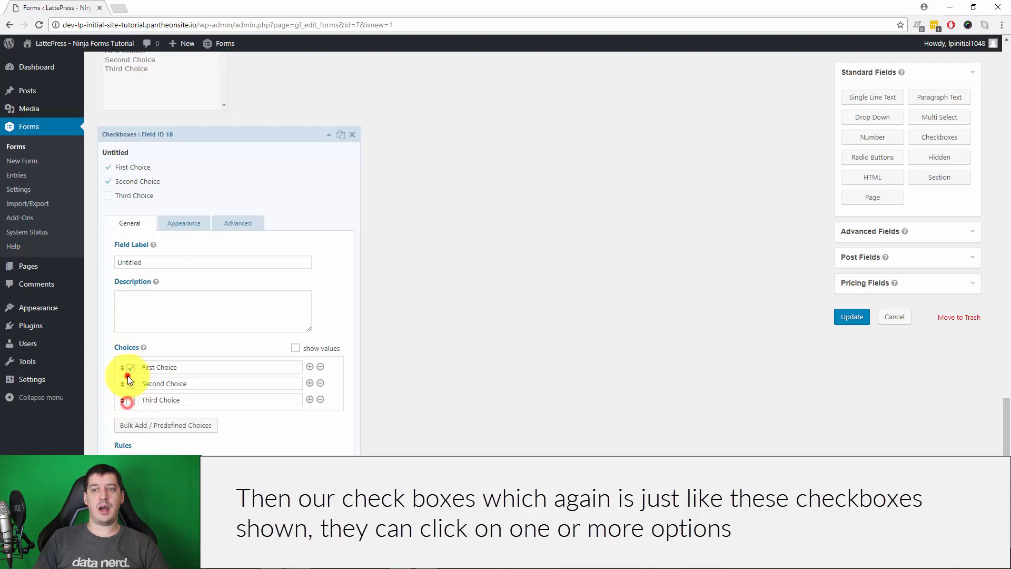
left_click(130, 385)
left_click(131, 368)
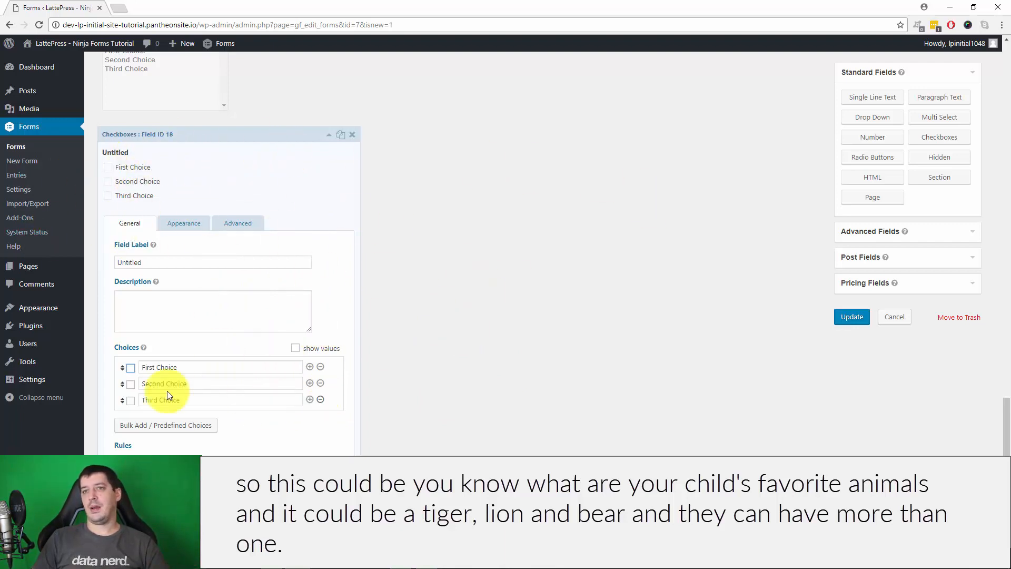
left_click(329, 135)
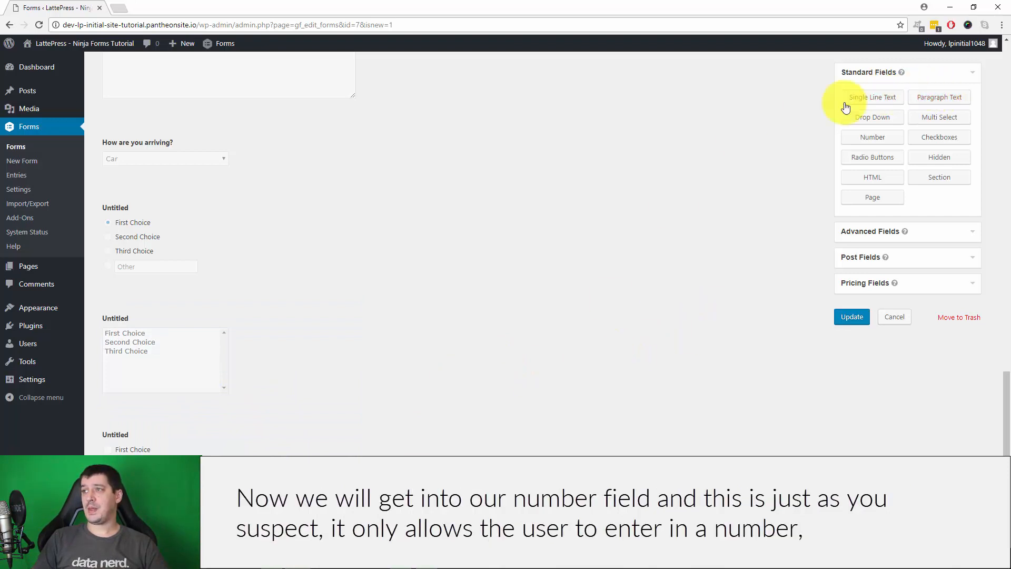
Add a Number field with the 9.999,99 number format
left_click(872, 138)
scroll(549, 375, "down", 2)
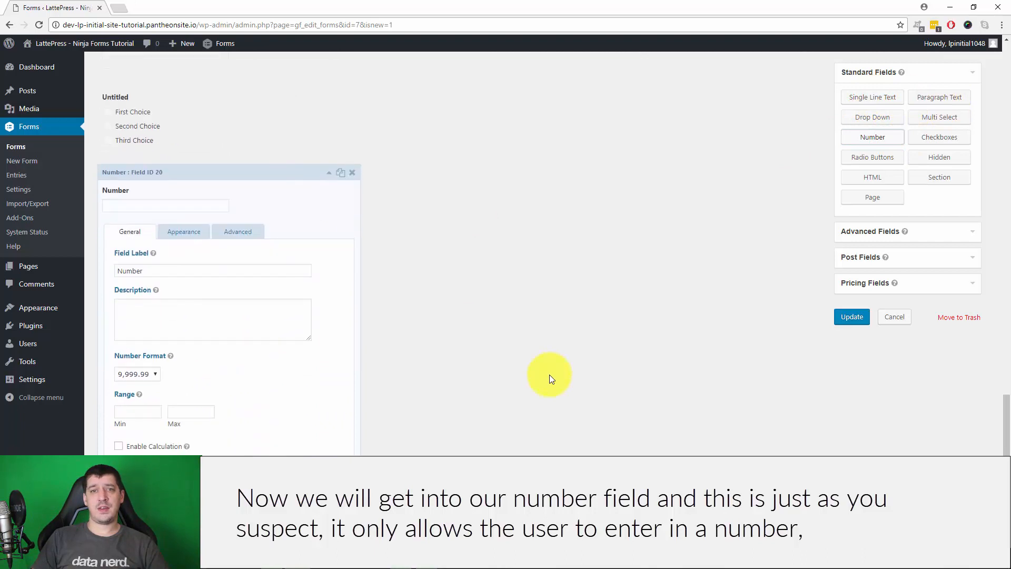
left_click(172, 279)
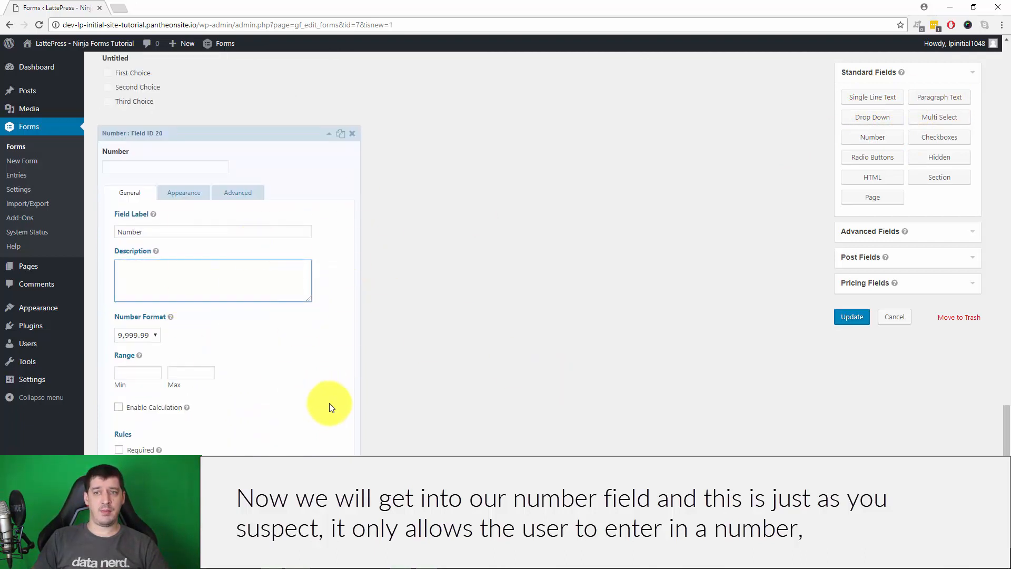
left_click(147, 333)
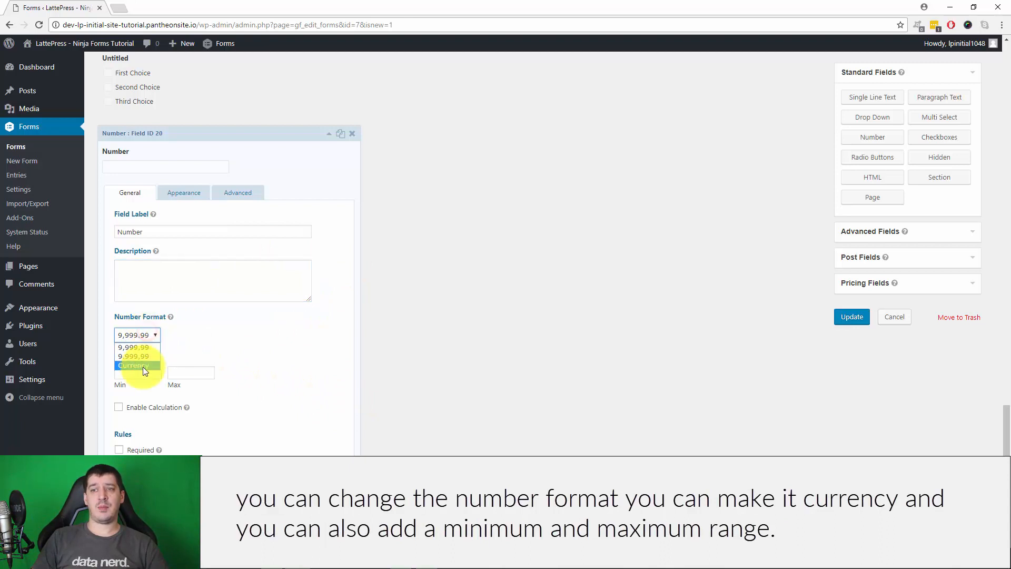
left_click(144, 365)
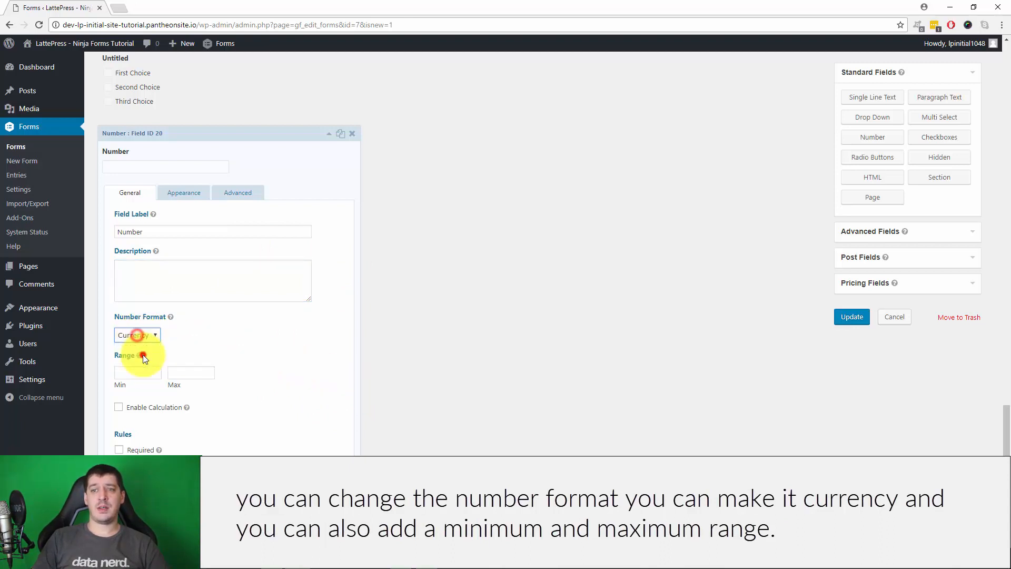
Check the number field's range and appearance settings, collapse it, and add an HTML block
left_click(141, 372)
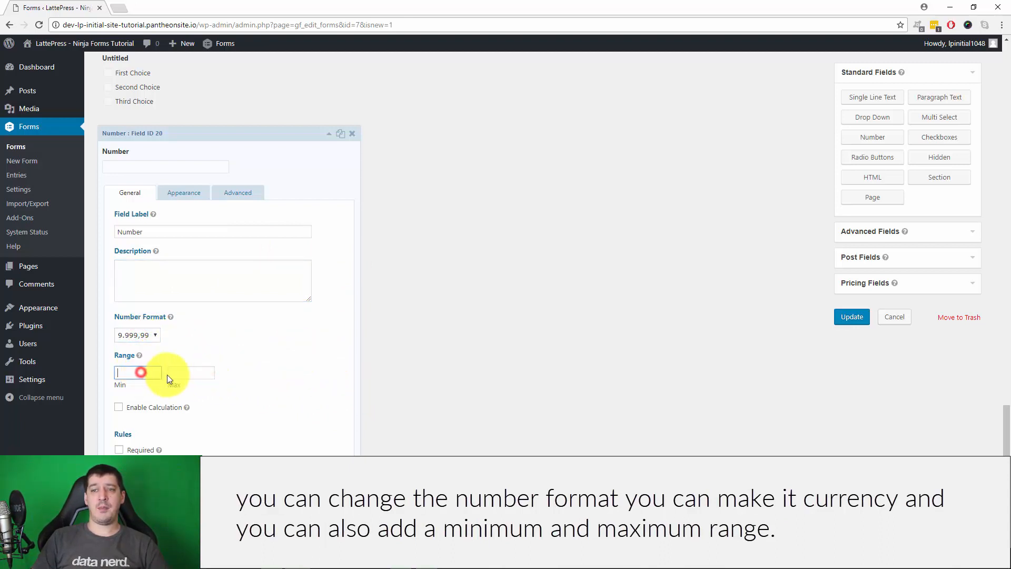
left_click(196, 372)
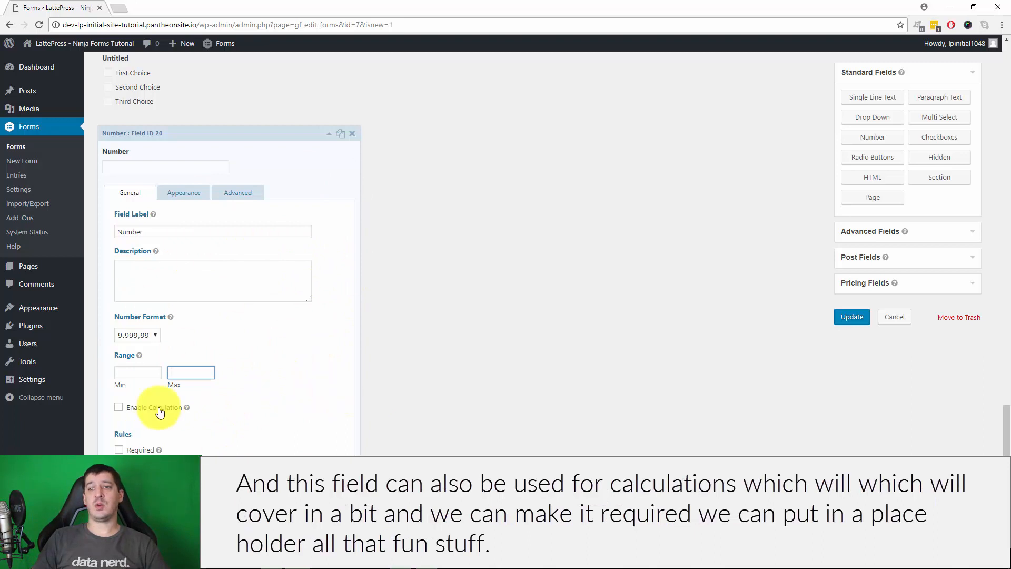
left_click(190, 194)
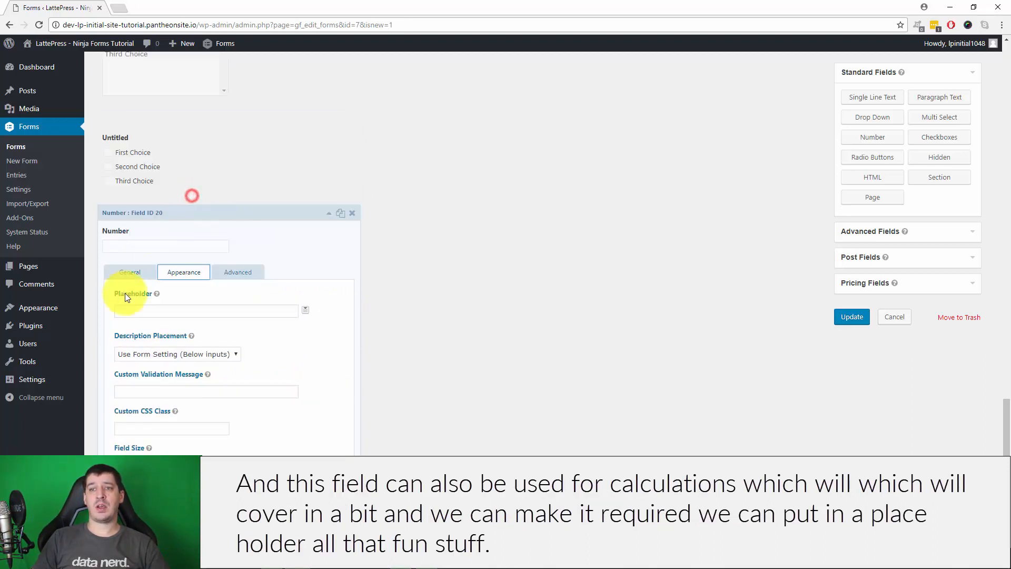
left_click(329, 217)
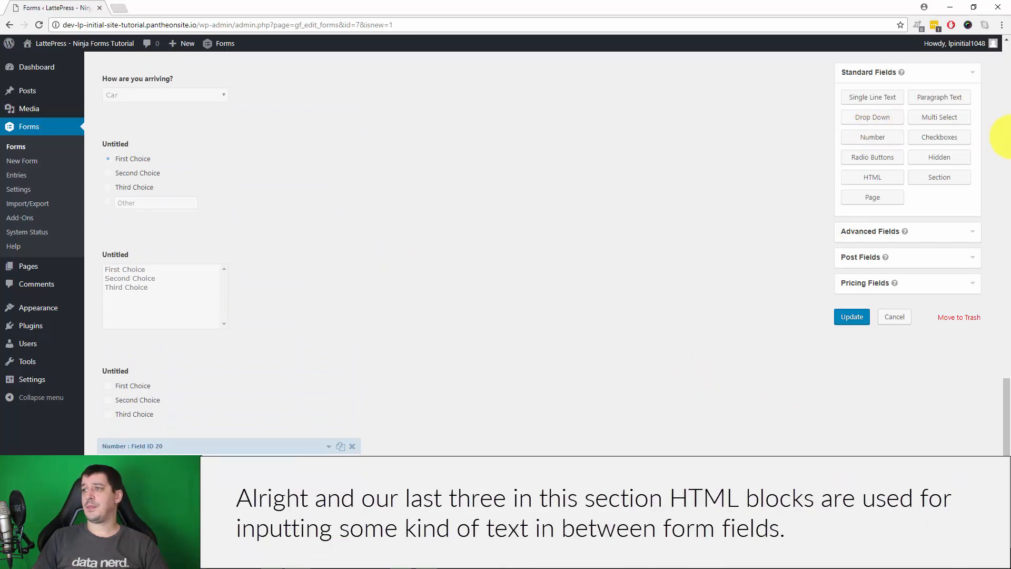
left_click(882, 180)
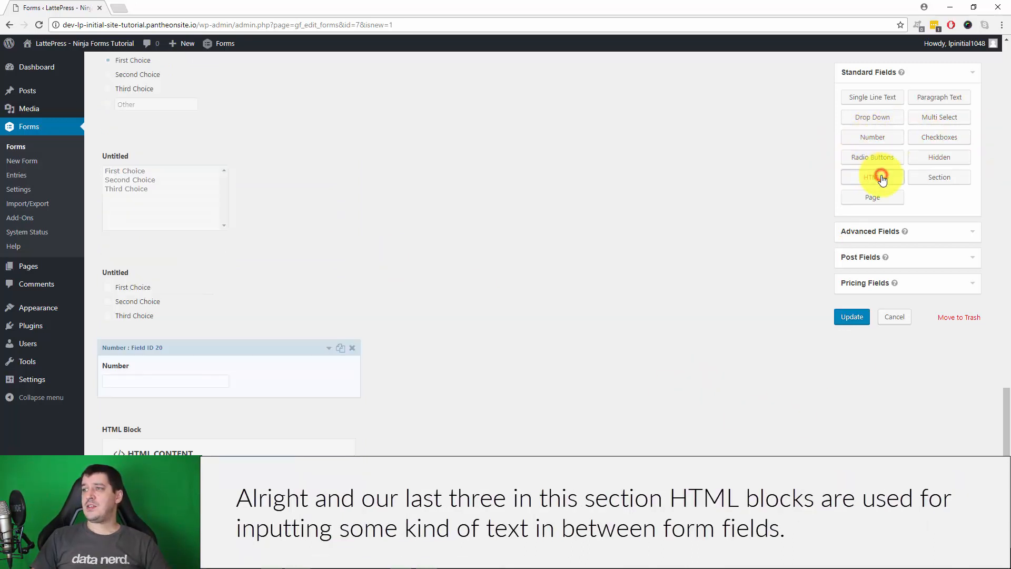
Add a Checkboxes field beneath the HTML block
scroll(223, 452, "down", 2)
scroll(223, 452, "down", 2)
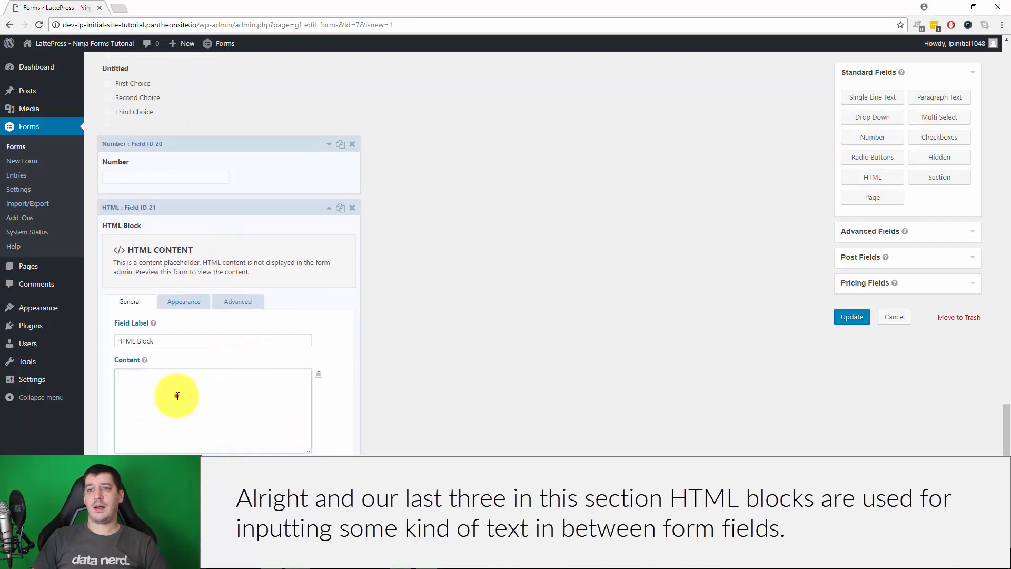
left_click(176, 395)
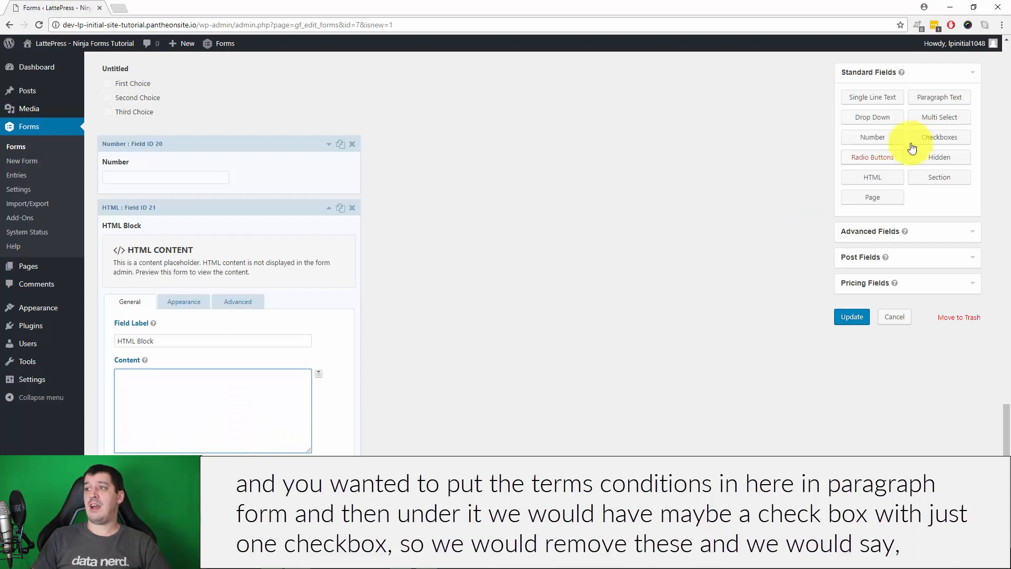
left_click(956, 143)
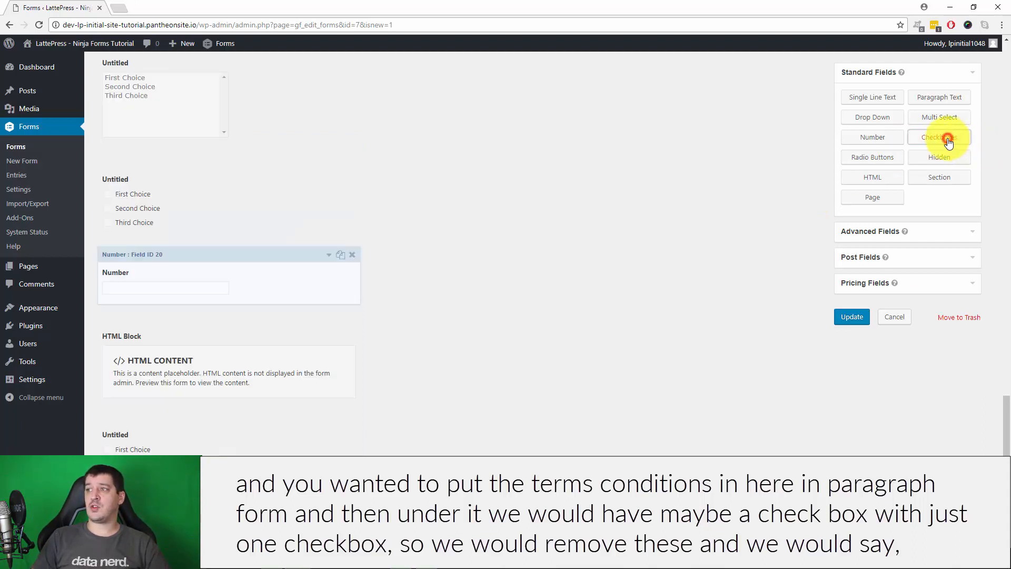
Reduce the checkbox to one choice, label it 'I agree with terms and conditions', make it required
scroll(155, 445, "down", 2)
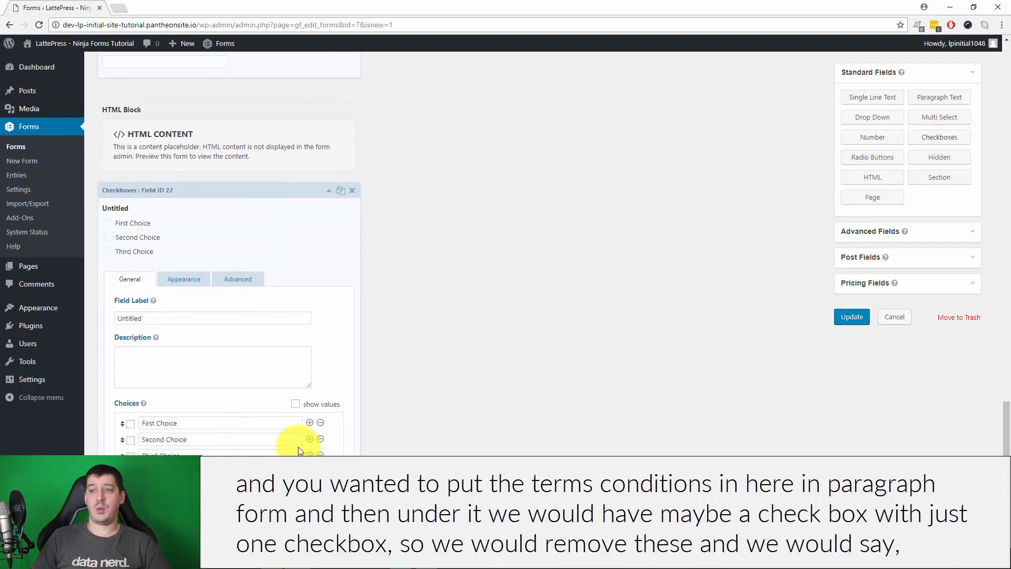
left_click(319, 441)
left_click(321, 424)
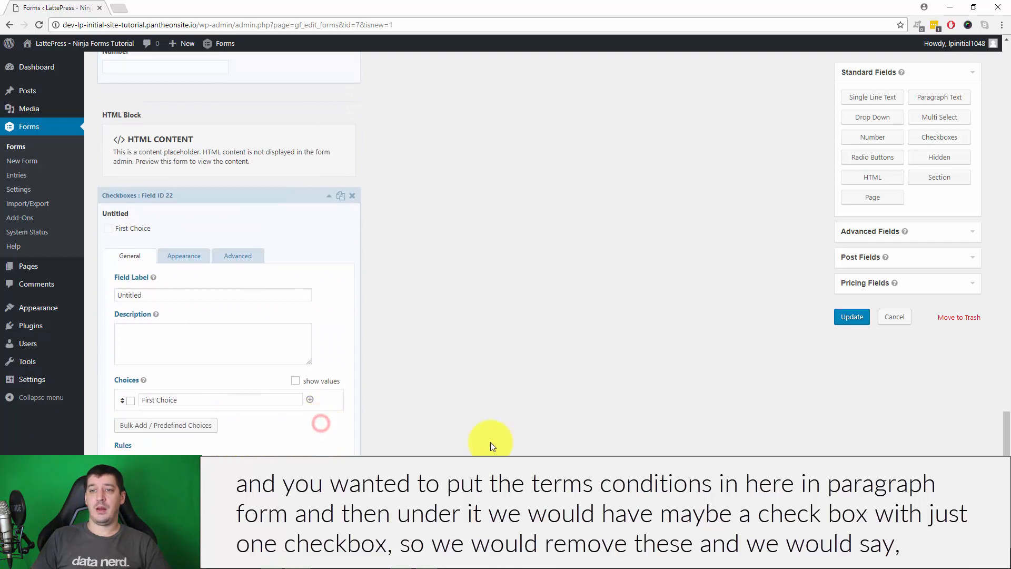
double_click(166, 294)
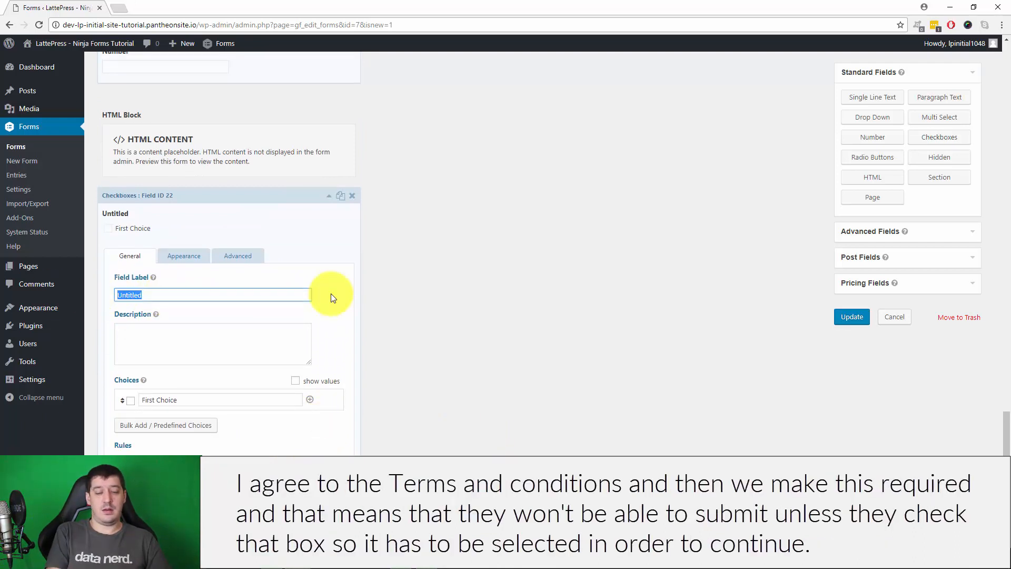
type("I agree wit")
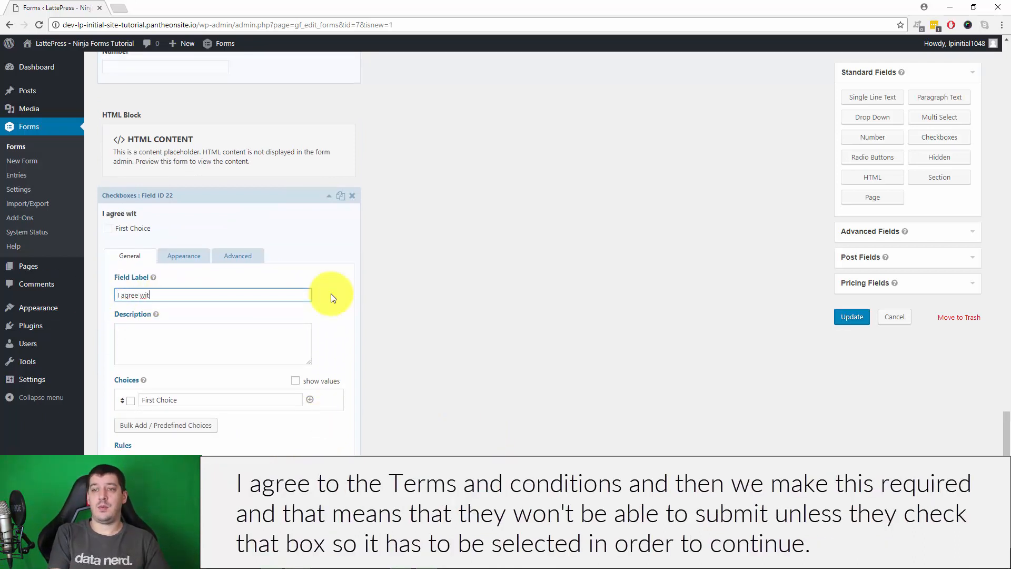
type("h terms and conditions")
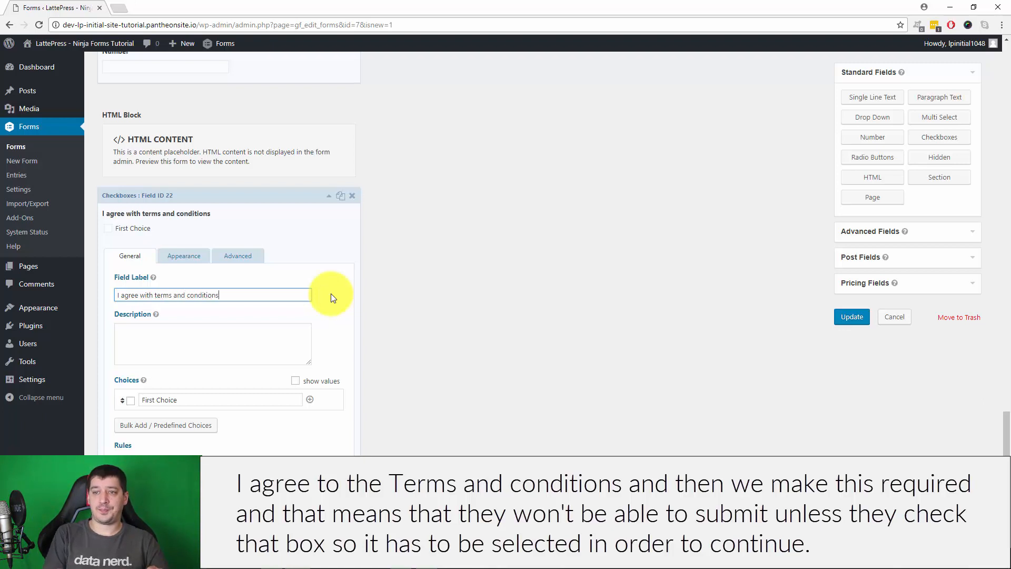
left_click(119, 450)
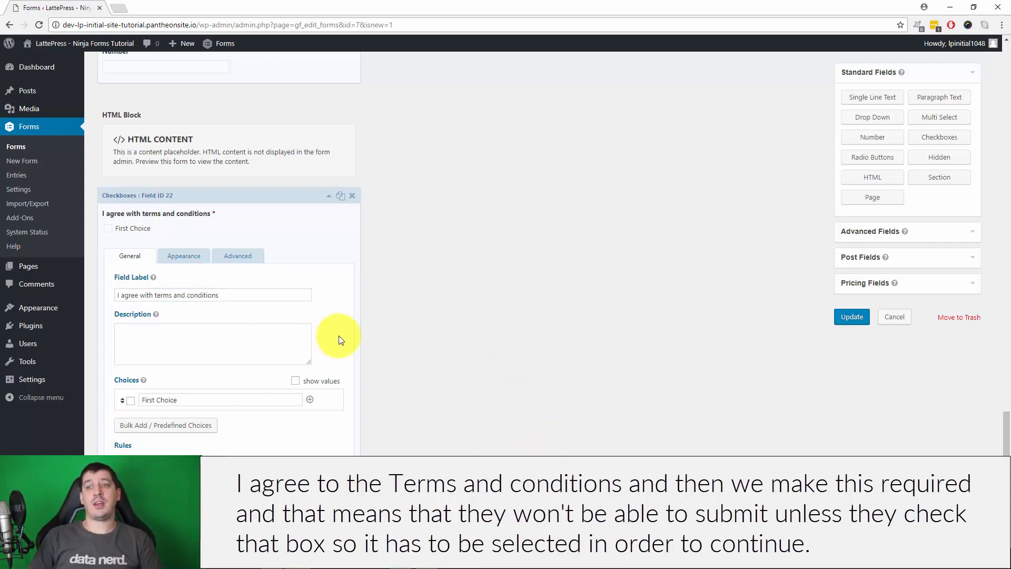
Rename the remaining choice to 'Yes' and collapse the HTML block
left_click_drag(204, 400, 139, 397)
type("Yes")
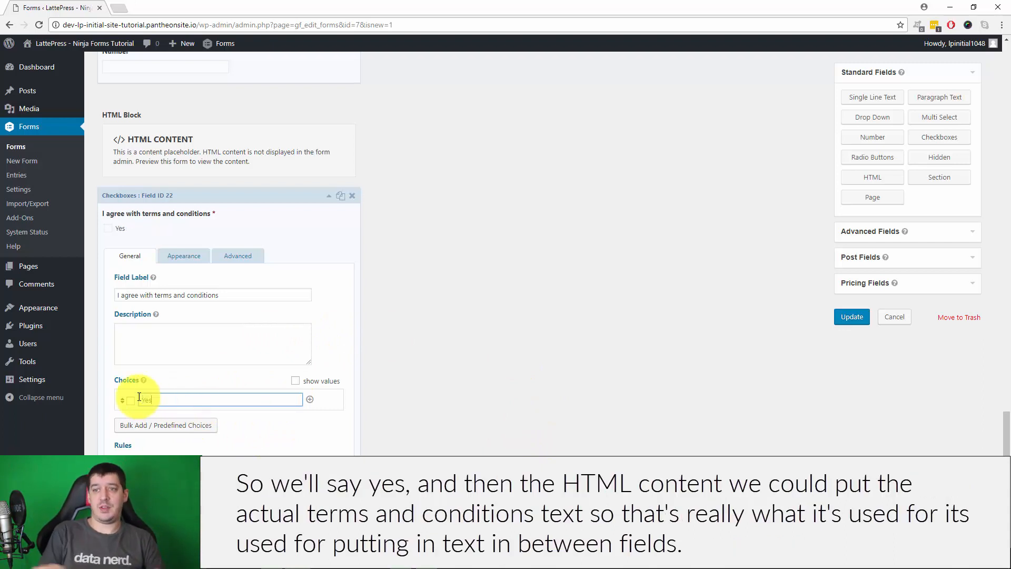
left_click(546, 367)
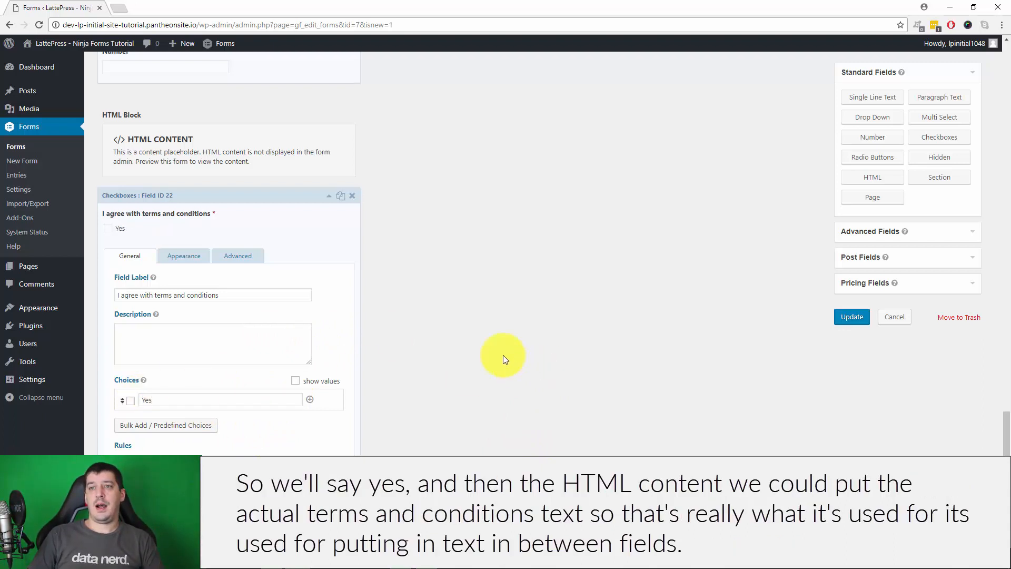
left_click(183, 161)
left_click(181, 317)
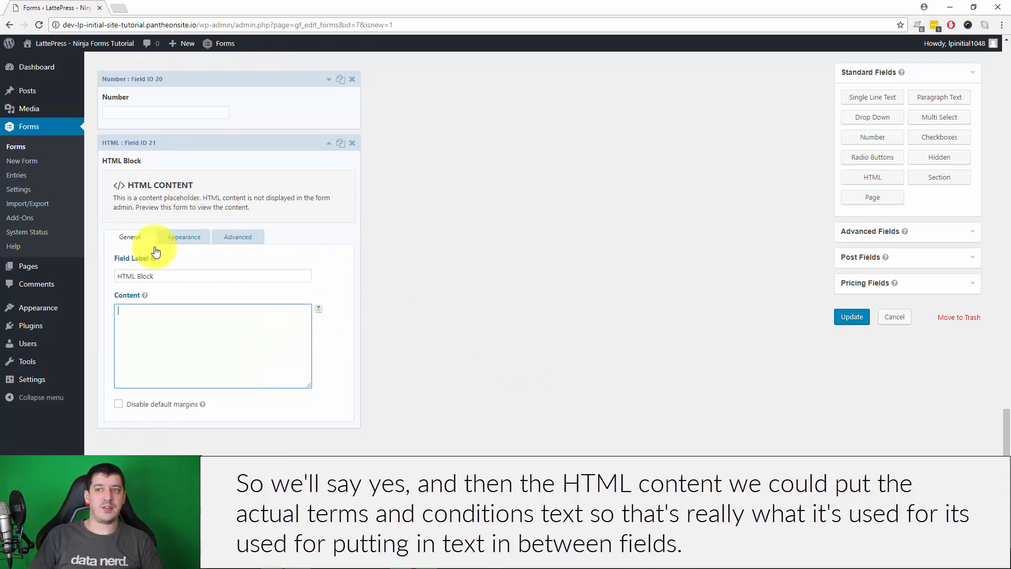
left_click(329, 143)
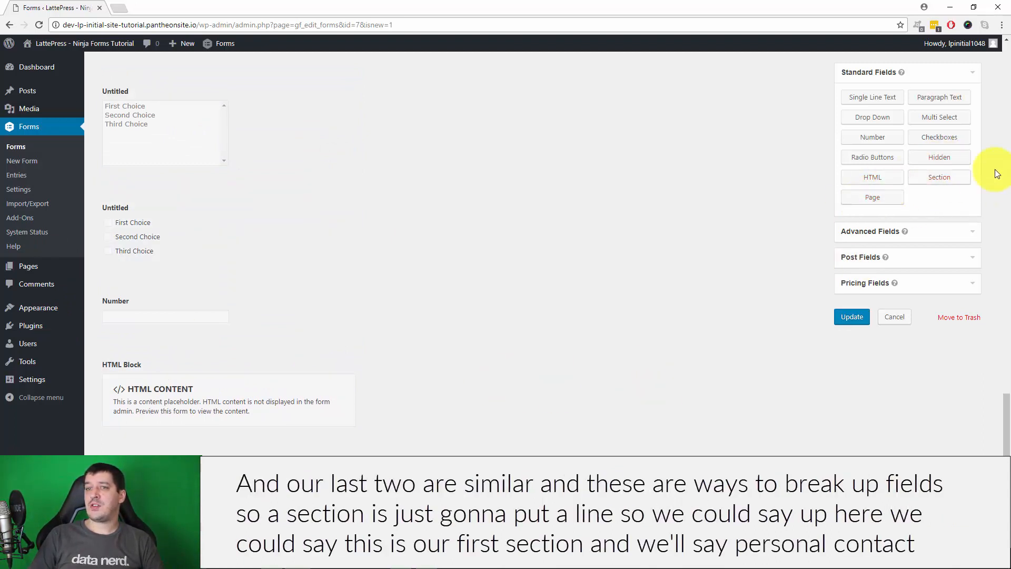
Add a Section field, move it to the top of the form above the name field, and open its settings
left_click(957, 185)
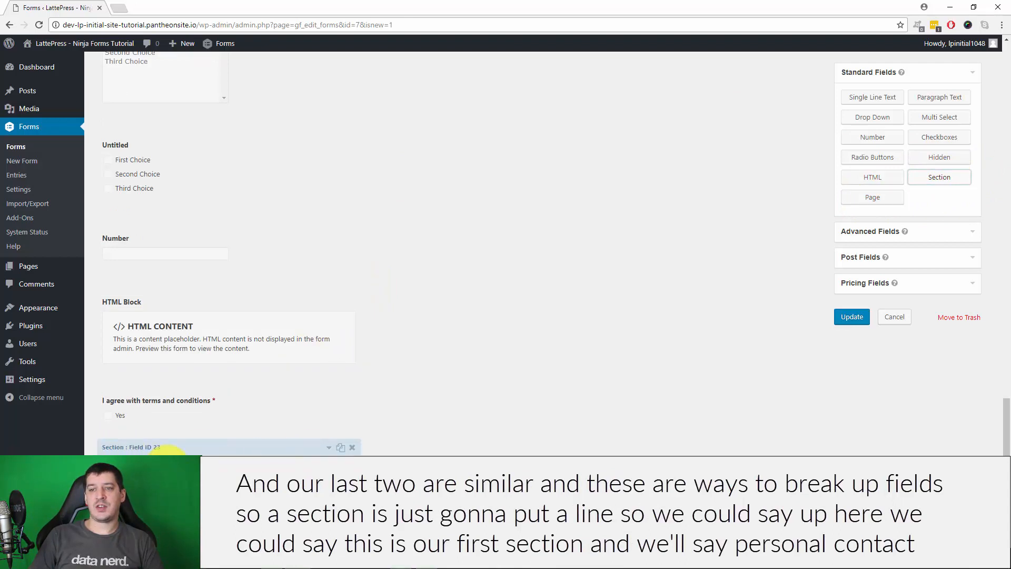
left_click_drag(128, 447, 158, 152)
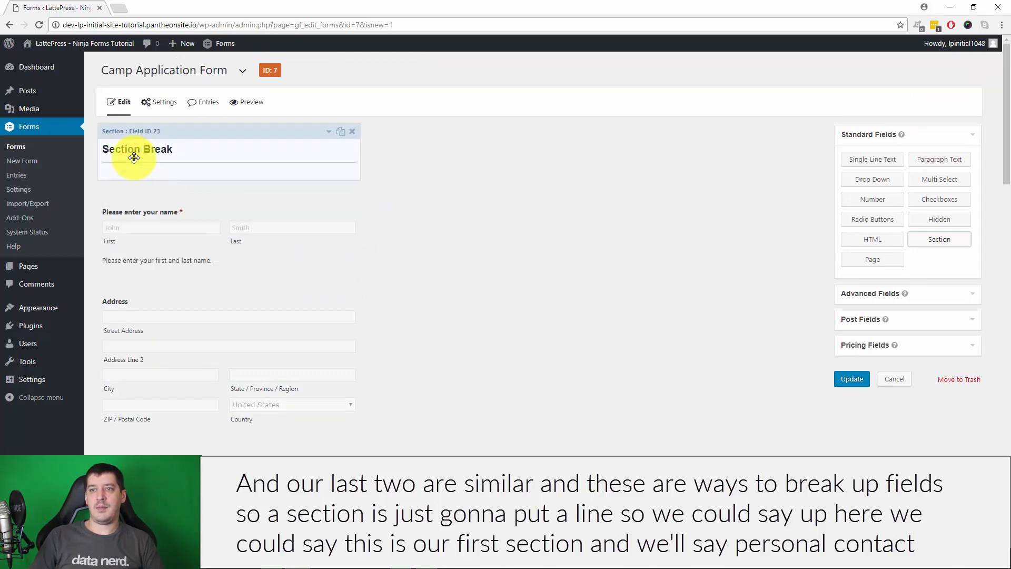
left_click(220, 138)
Set the section's Field Label to 'Personal Contact Information' and collapse its settings
left_click_drag(176, 228, 84, 222)
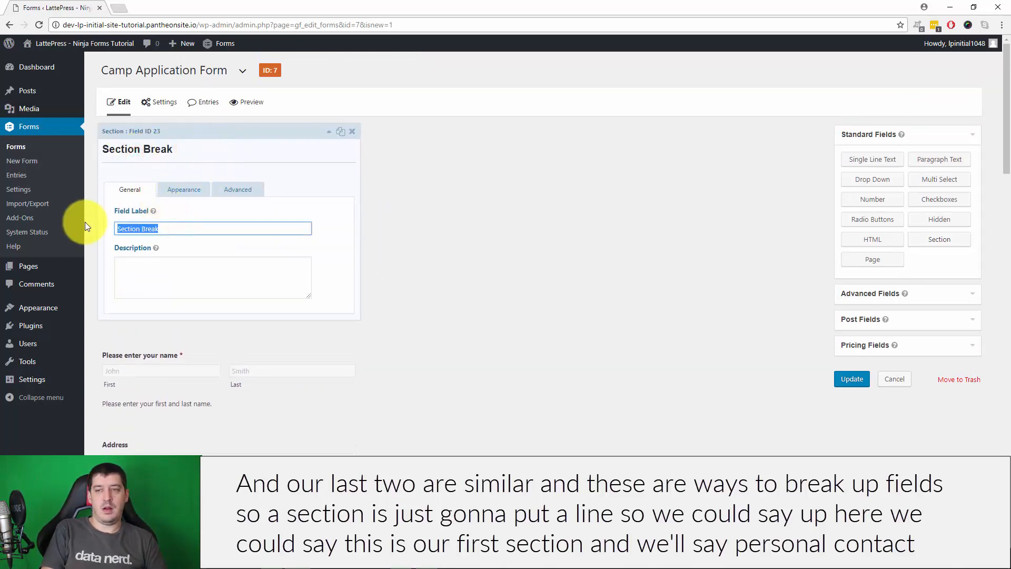
type("Nam")
key("BackSpace")
key("BackSpace")
key("BackSpace")
type("P")
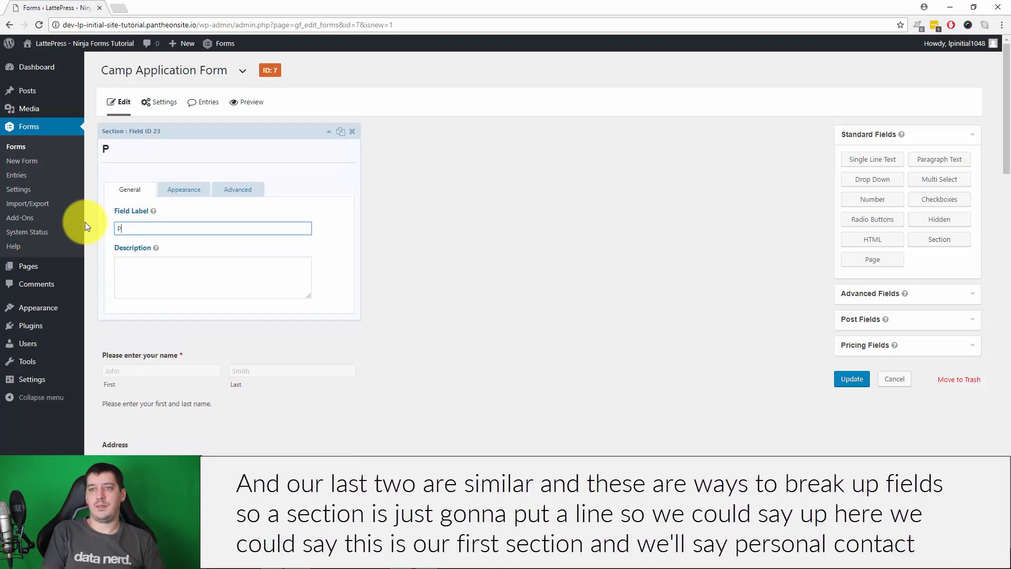
type("ersonal Conact")
key("BackSpace")
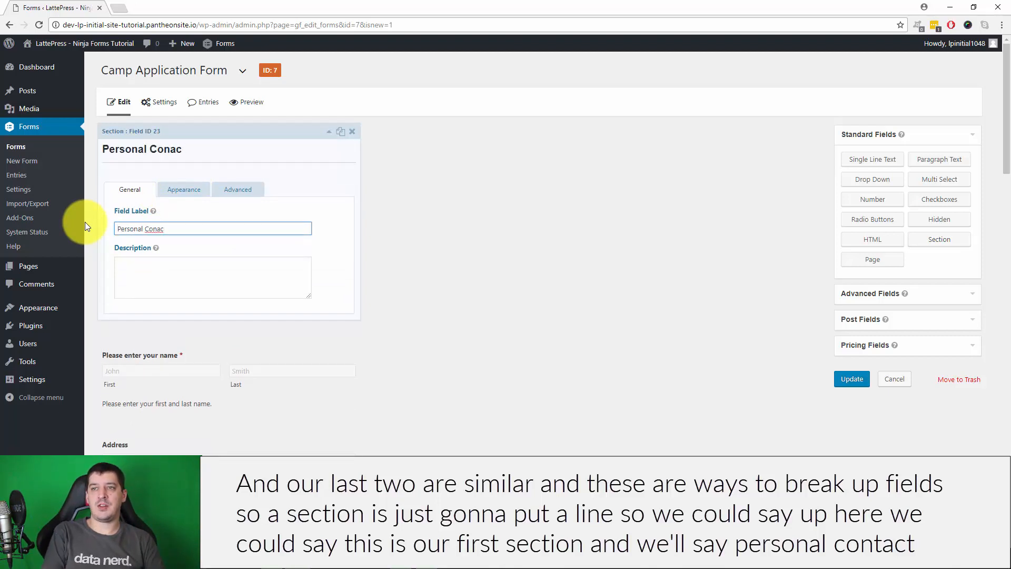
key("BackSpace")
key("BackSpace")
type("tact Information")
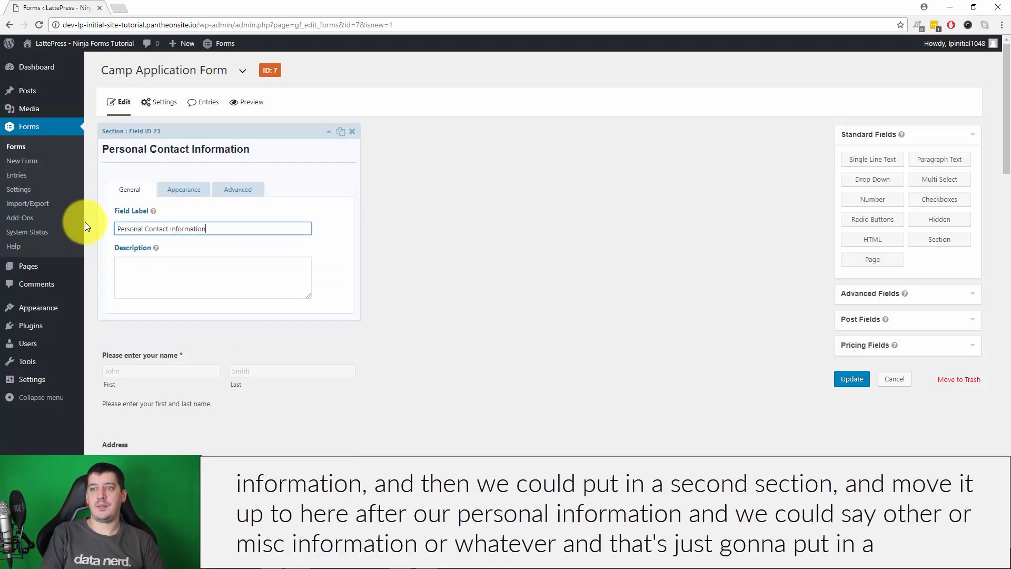
left_click(355, 265)
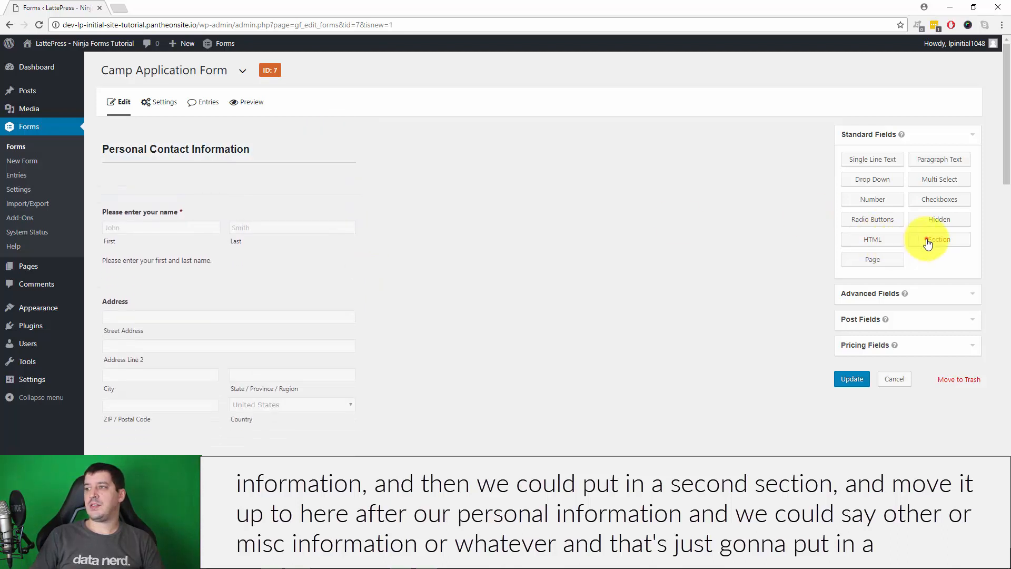
left_click(928, 241)
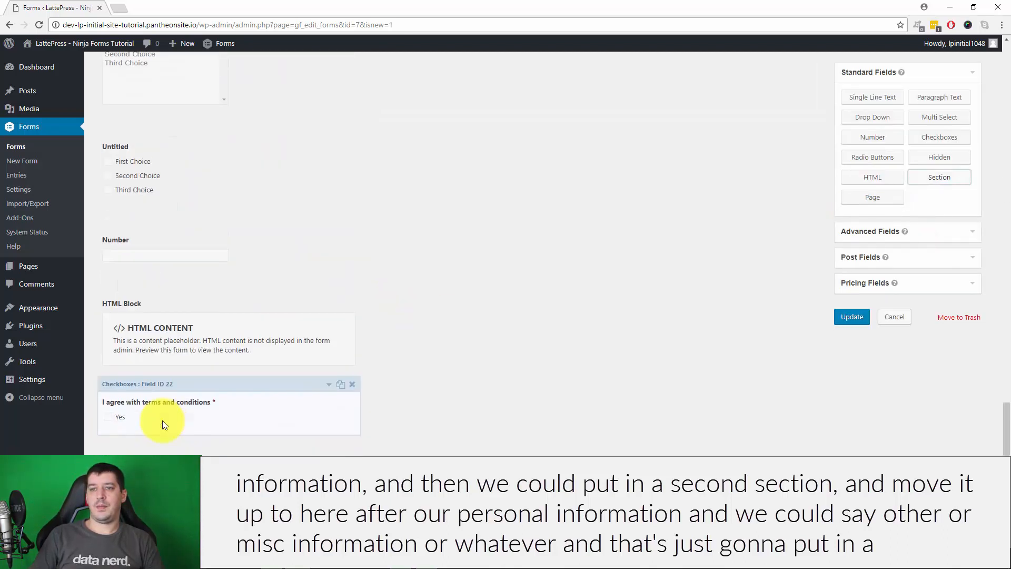
left_click_drag(157, 452, 211, 353)
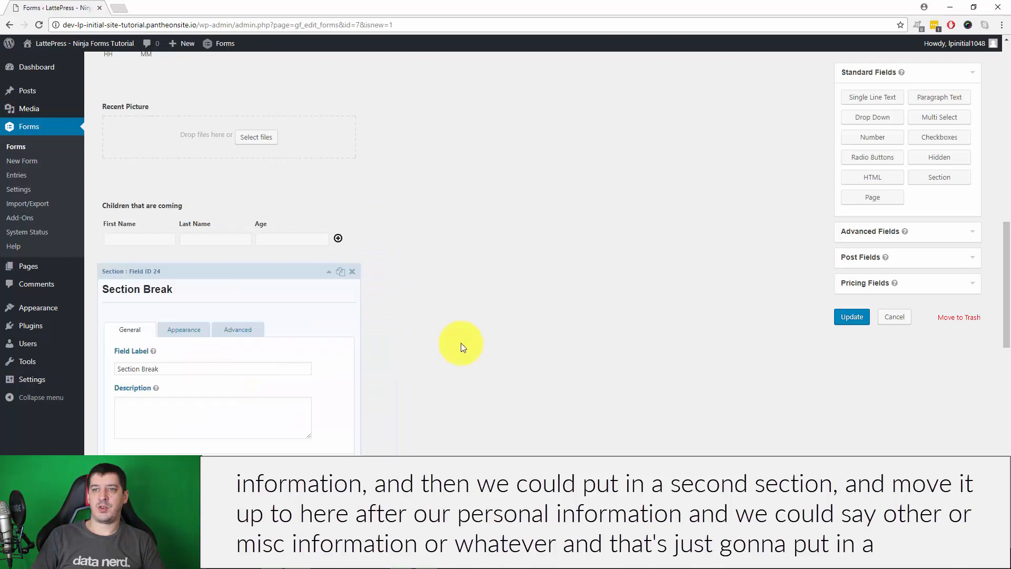
scroll(155, 263, "down", 2)
left_click_drag(193, 262, 63, 260)
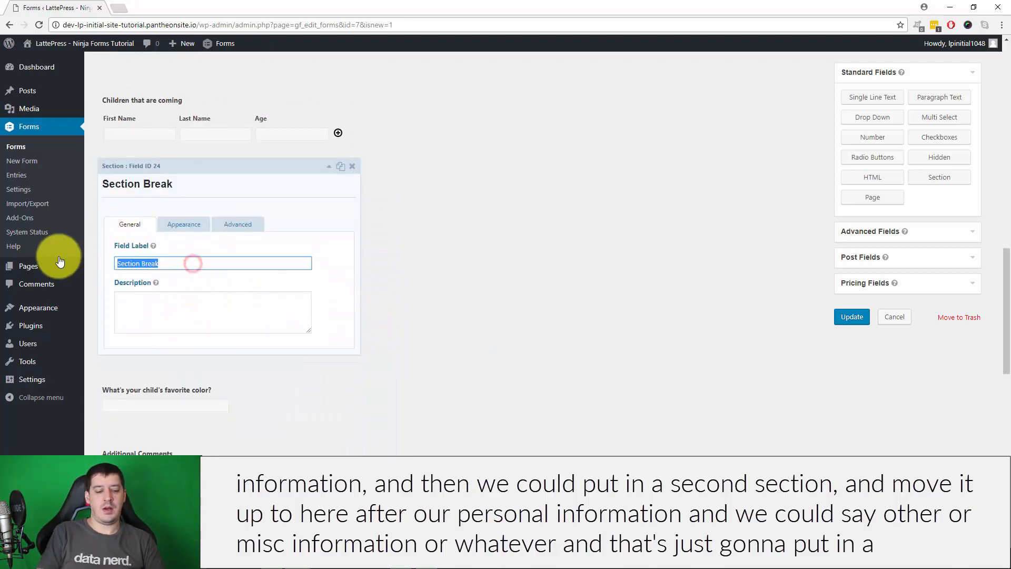
type("Other")
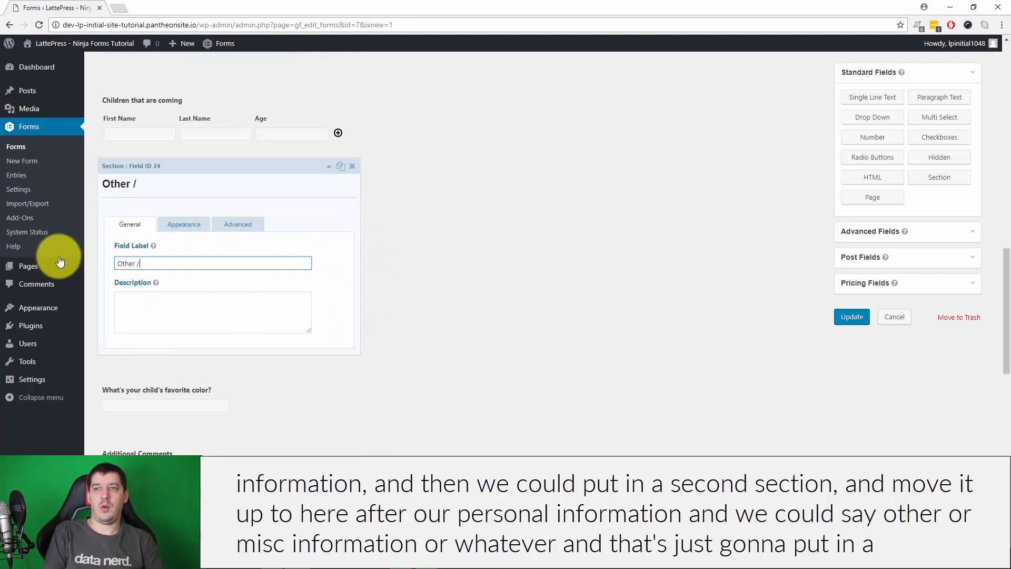
type(" / Misc Information")
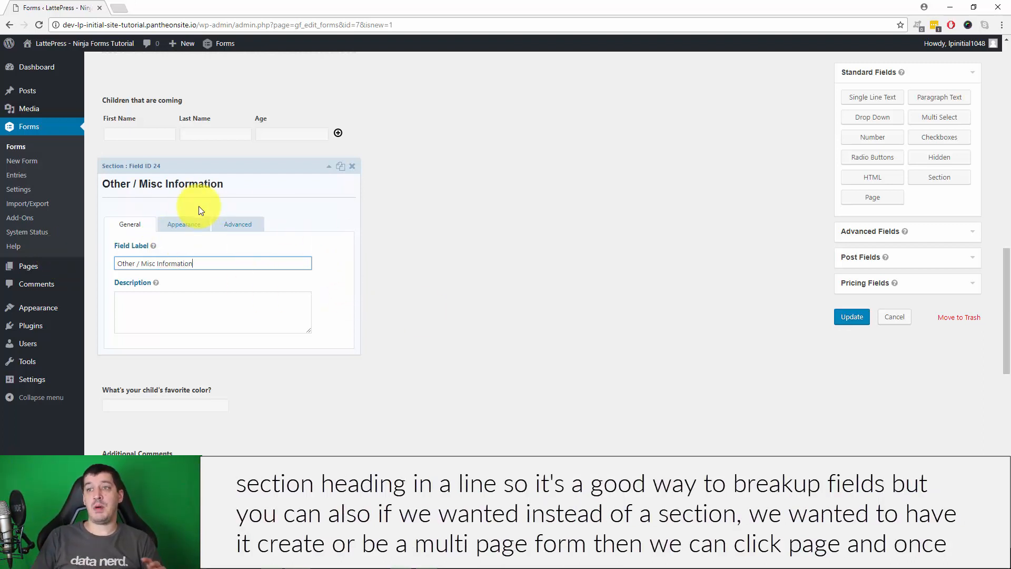
left_click(356, 173)
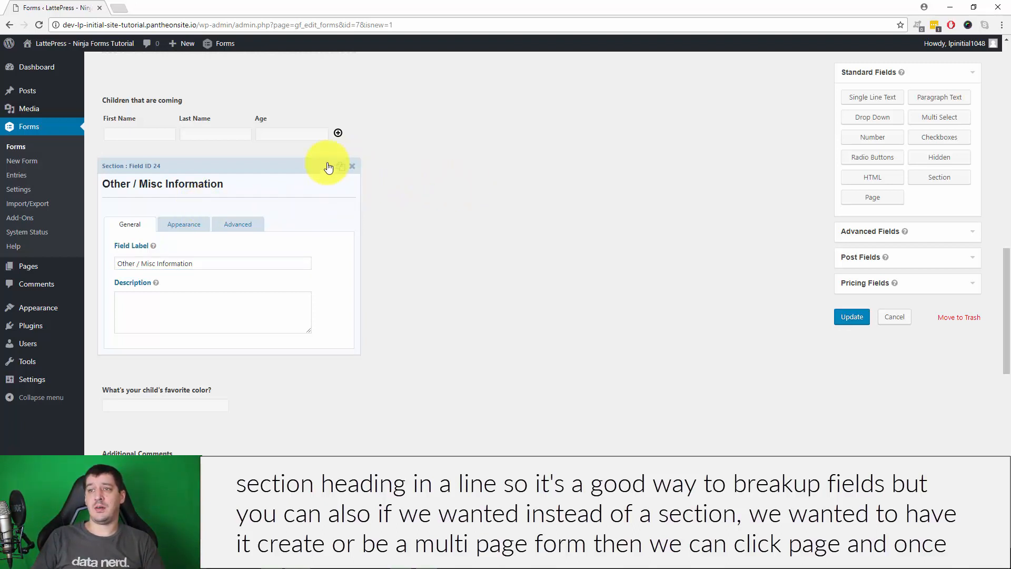
left_click(352, 166)
left_click(540, 93)
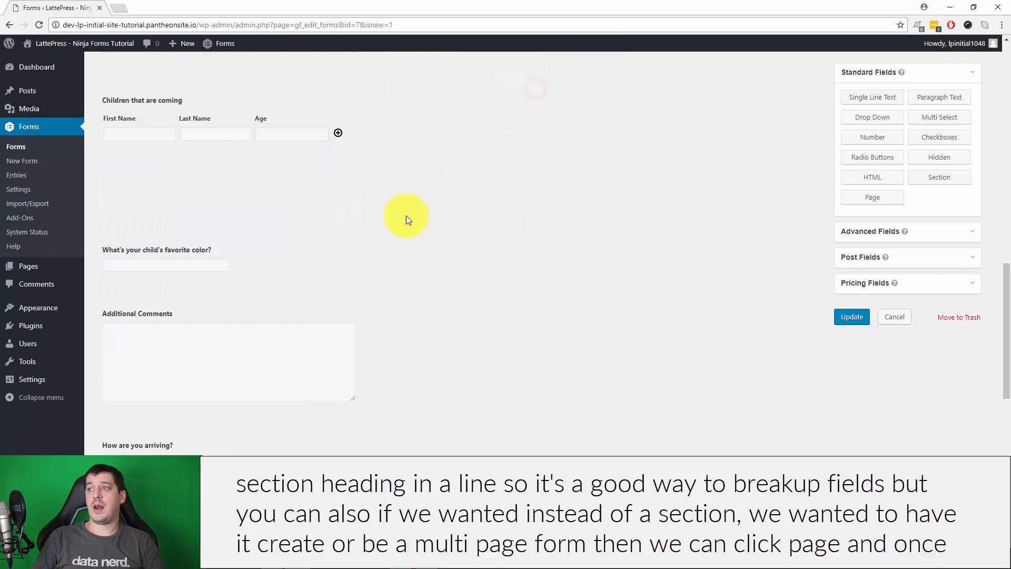
Place a Page Break below 'Children that are coming' and update the form
left_click(874, 200)
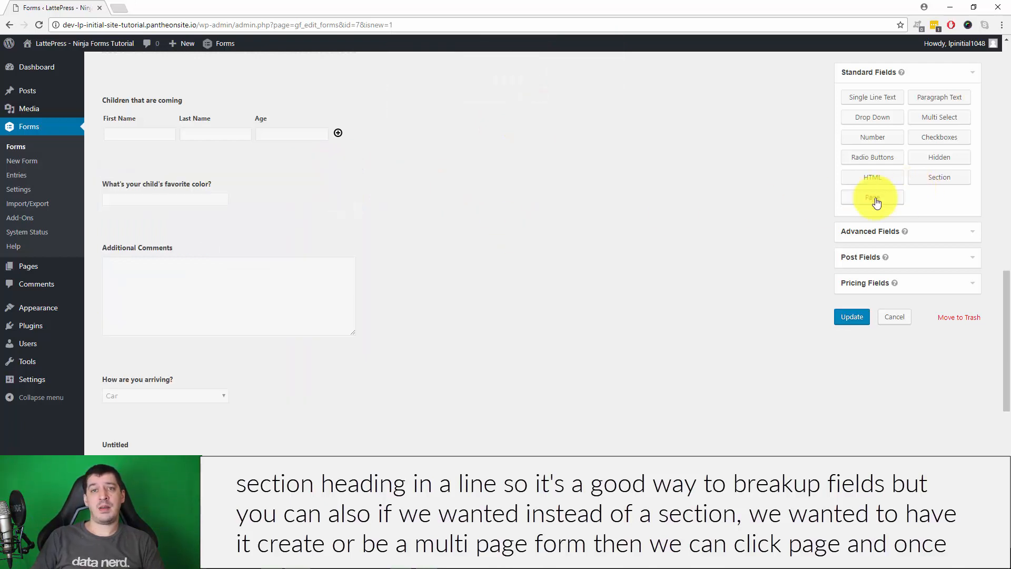
left_click(876, 199)
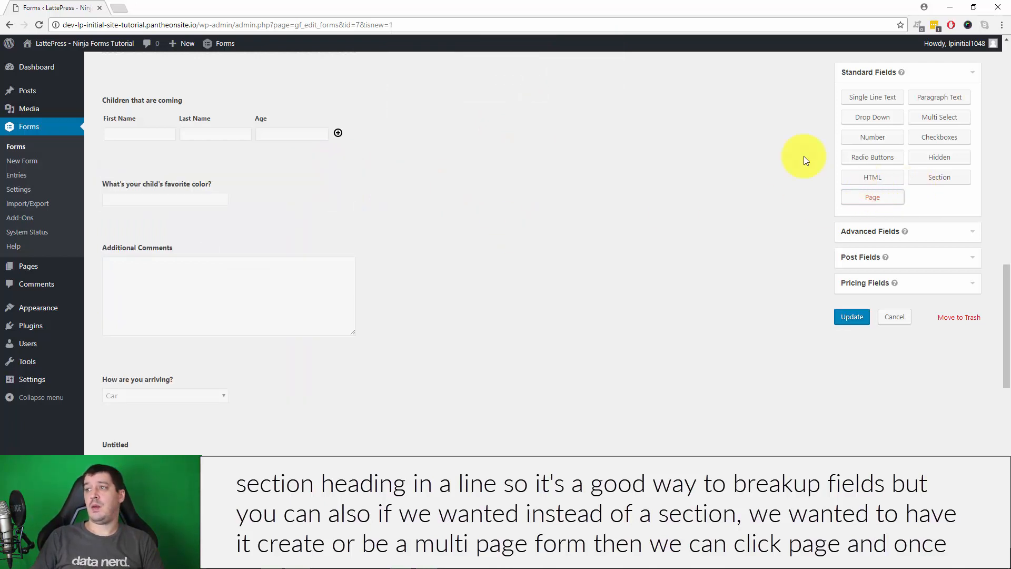
scroll(599, 279, "up", 7)
scroll(599, 281, "up", 10)
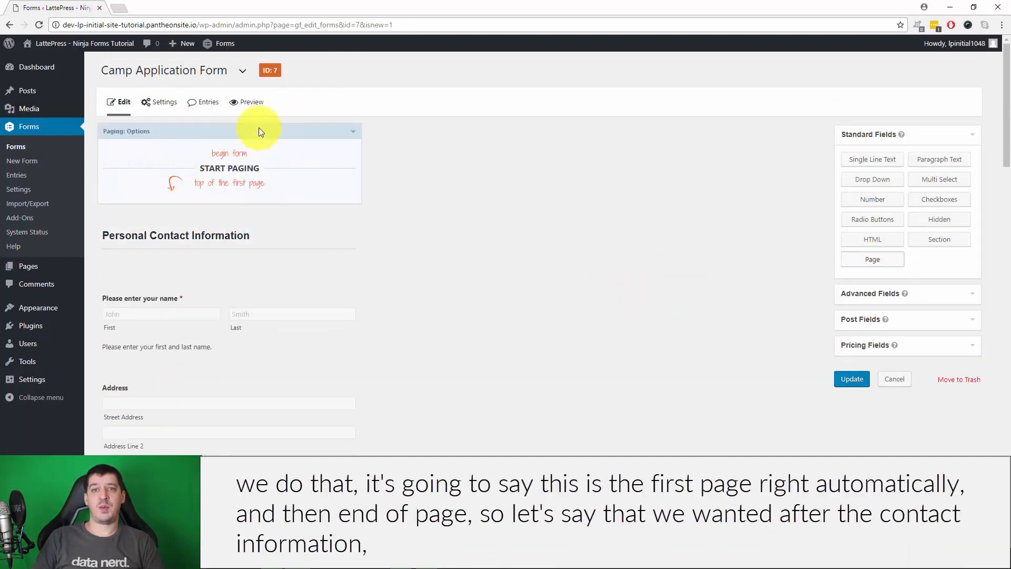
scroll(591, 332, "down", 20)
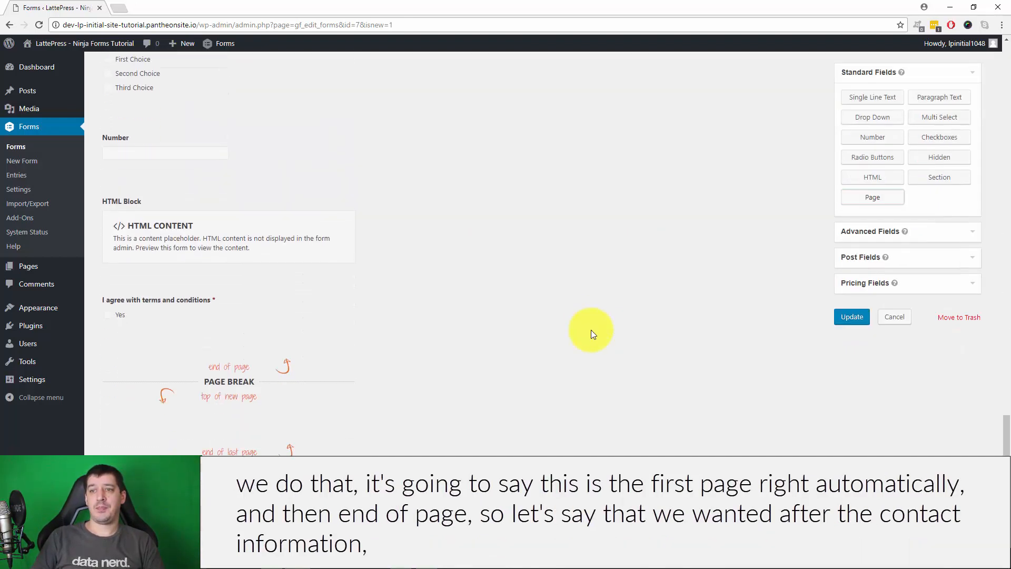
scroll(286, 310, "up", 6)
left_click_drag(198, 355, 301, 247)
scroll(237, 235, "up", 10)
scroll(255, 342, "down", 2)
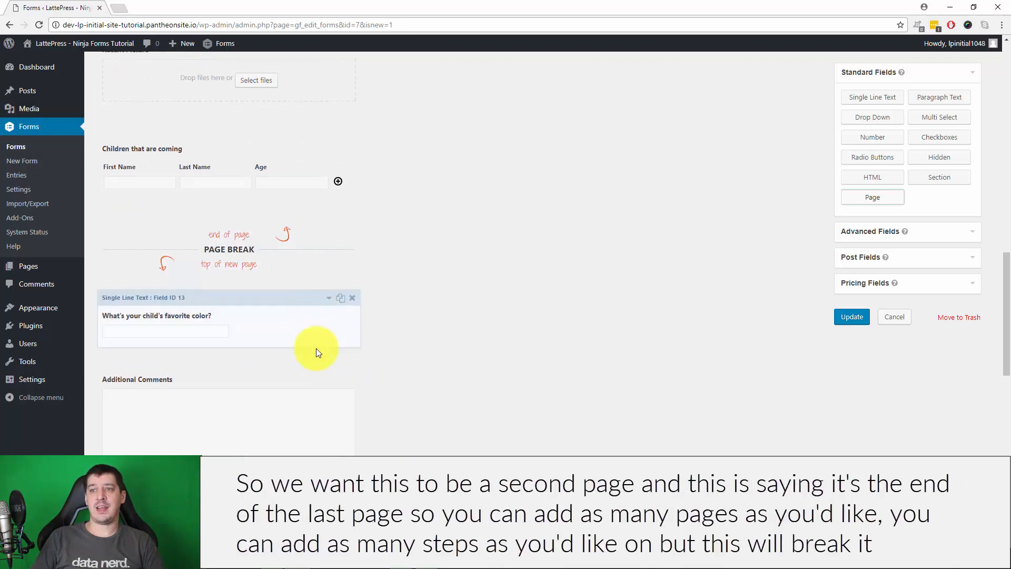
scroll(316, 349, "down", 12)
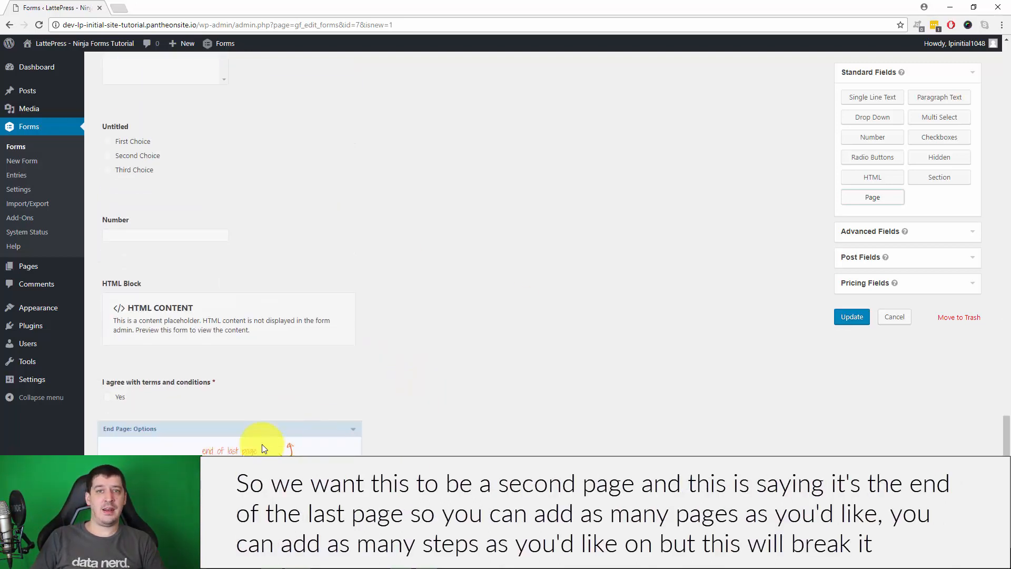
scroll(514, 441, "up", 10)
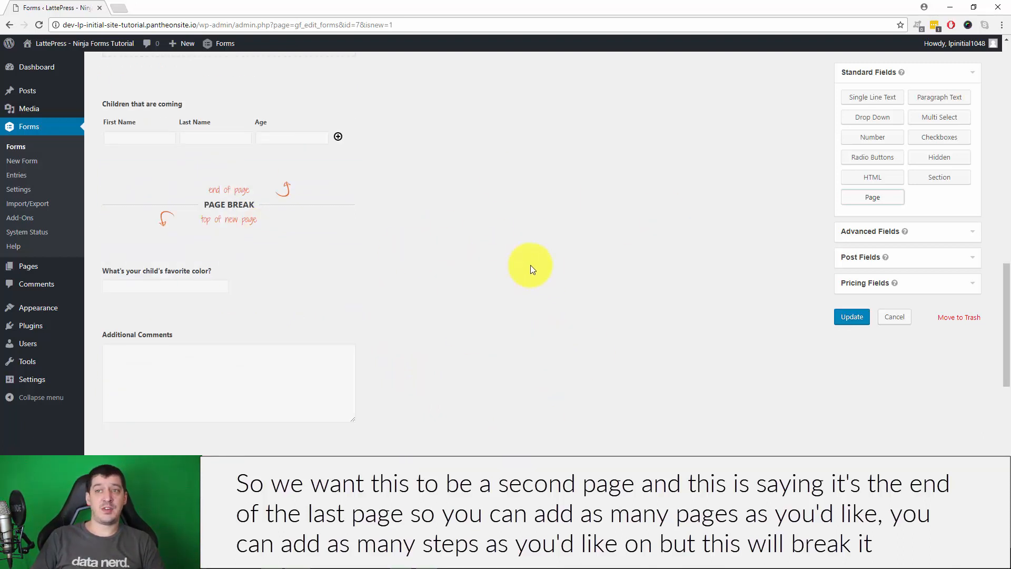
left_click(853, 319)
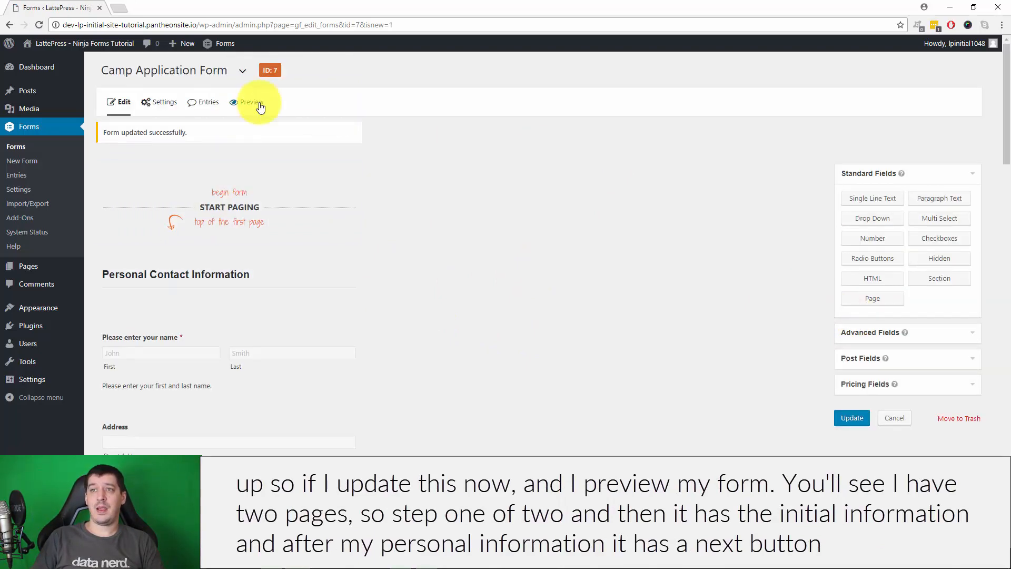
Preview the form and check its 'Step 1 of 2' progress label and fields
left_click(258, 103)
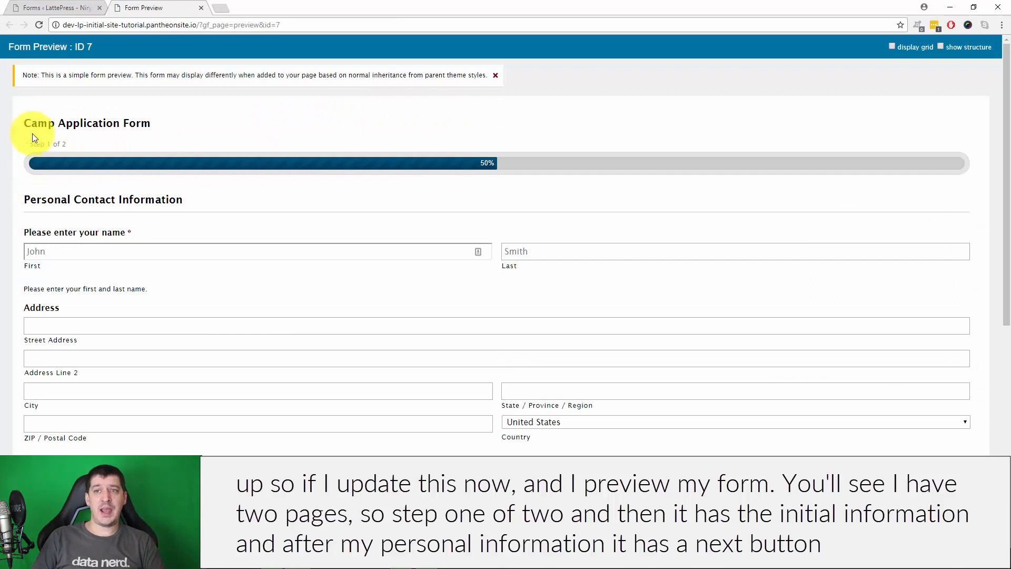
left_click_drag(30, 143, 128, 153)
scroll(651, 179, "down", 2)
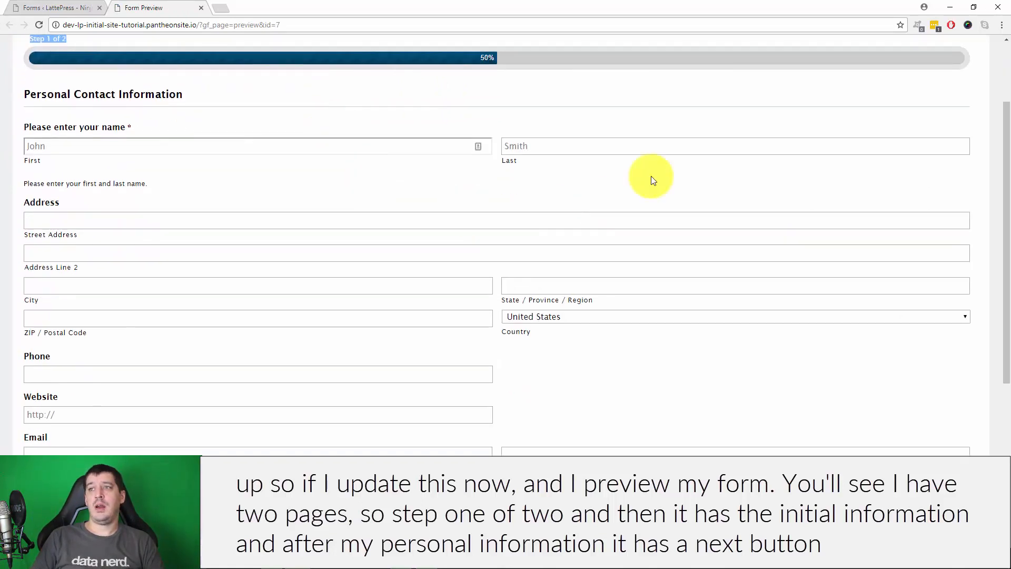
scroll(434, 239, "down", 5)
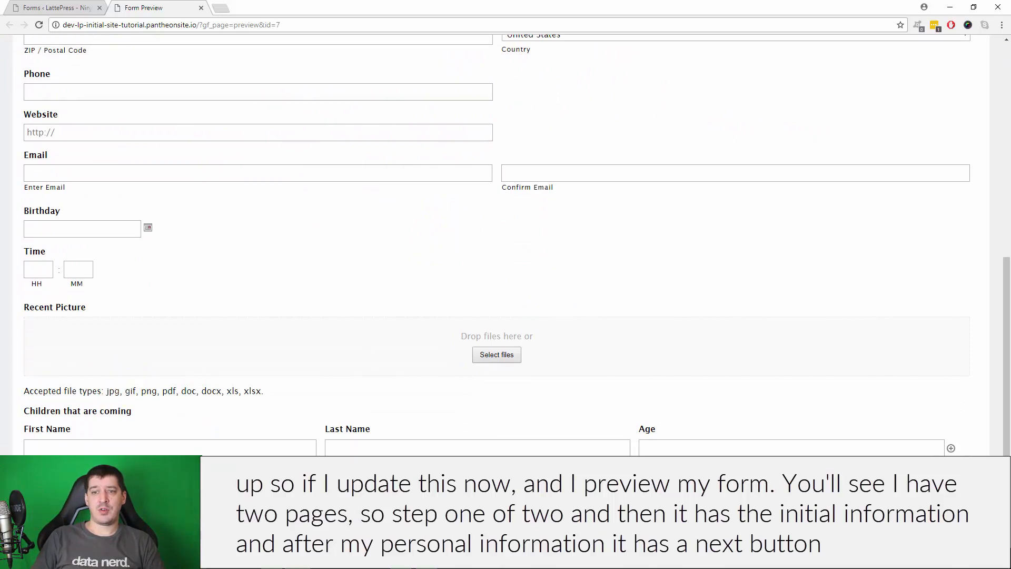
scroll(506, 405, "up", 8)
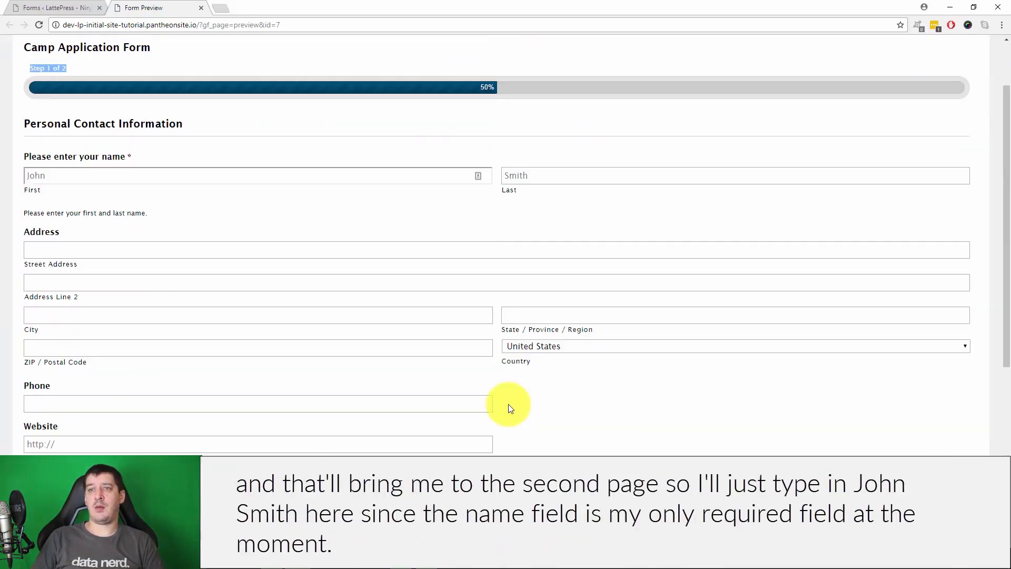
Enter a sample first and last name in the preview, then return to the form editor
left_click(124, 254)
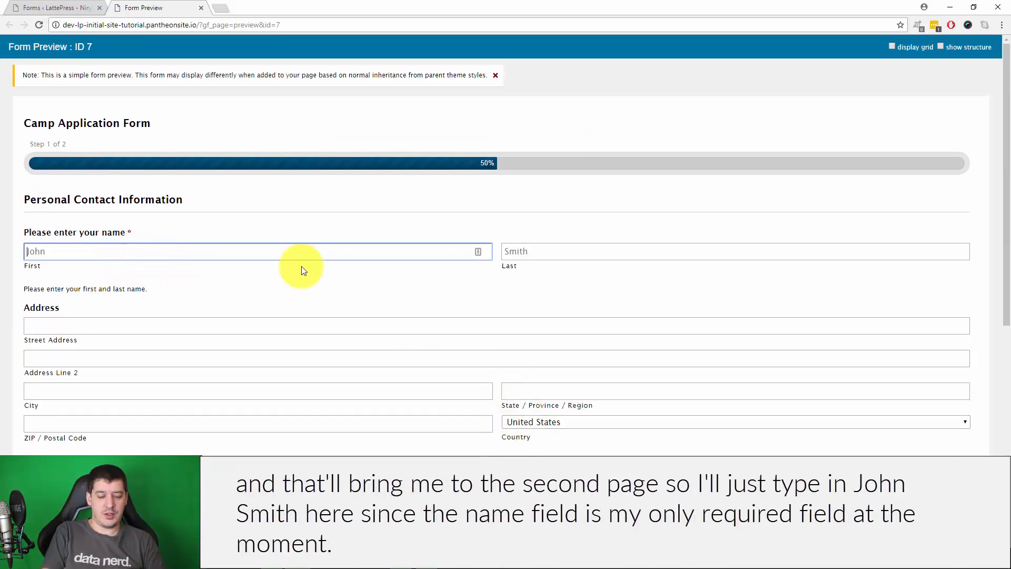
type("John")
key("Tab")
type("S")
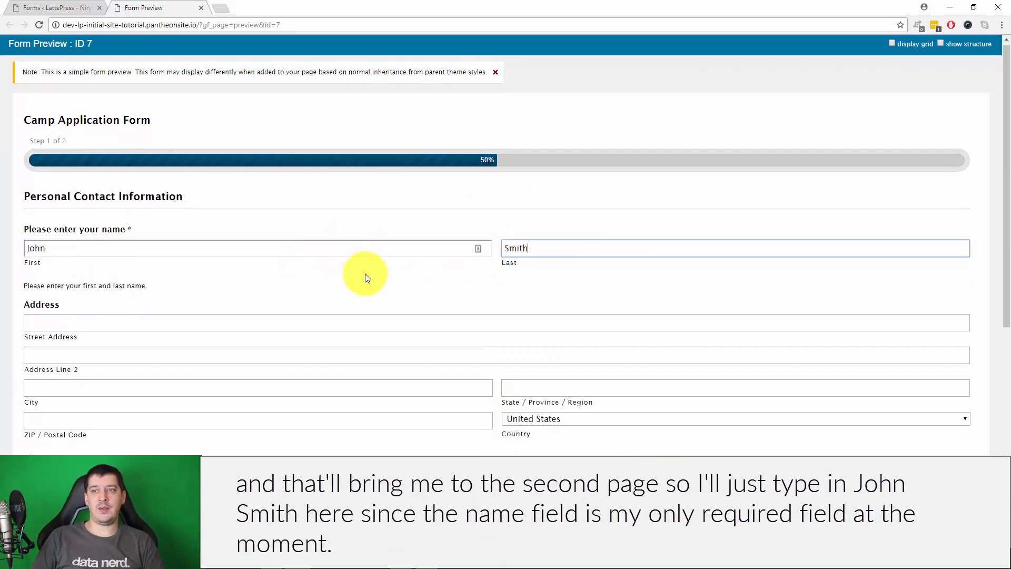
scroll(365, 276, "down", 7)
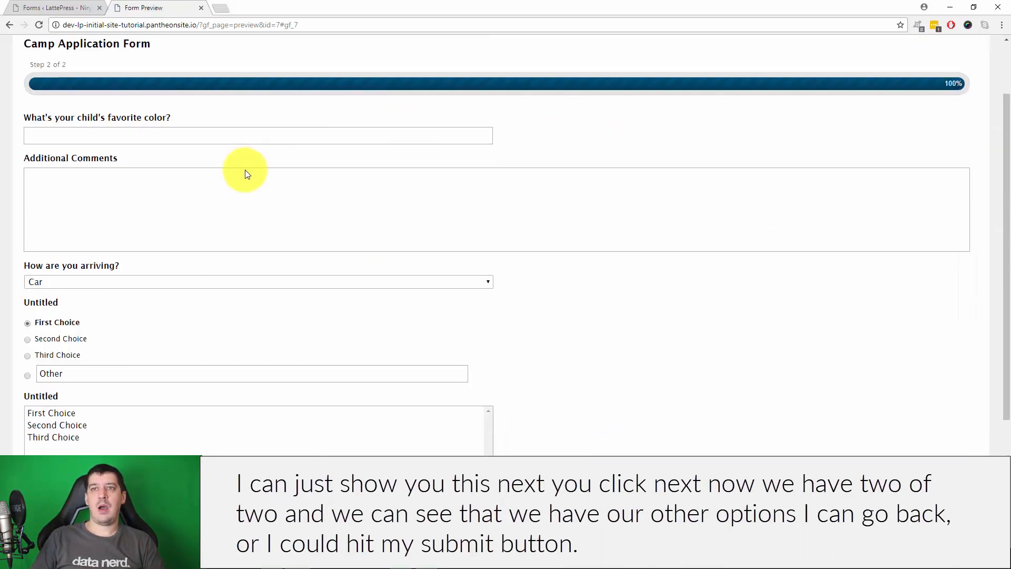
scroll(154, 343, "down", 5)
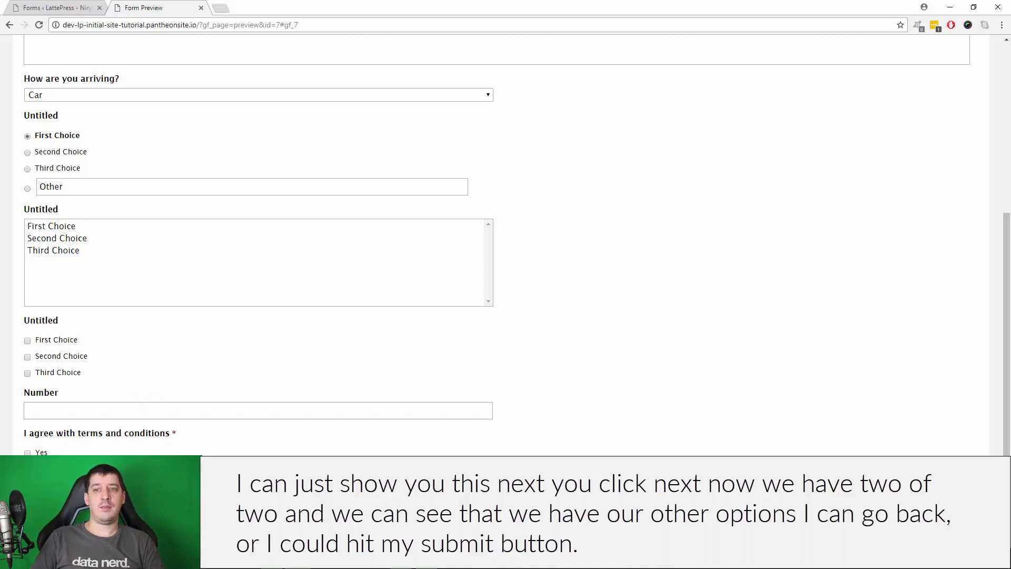
scroll(395, 451, "up", 5)
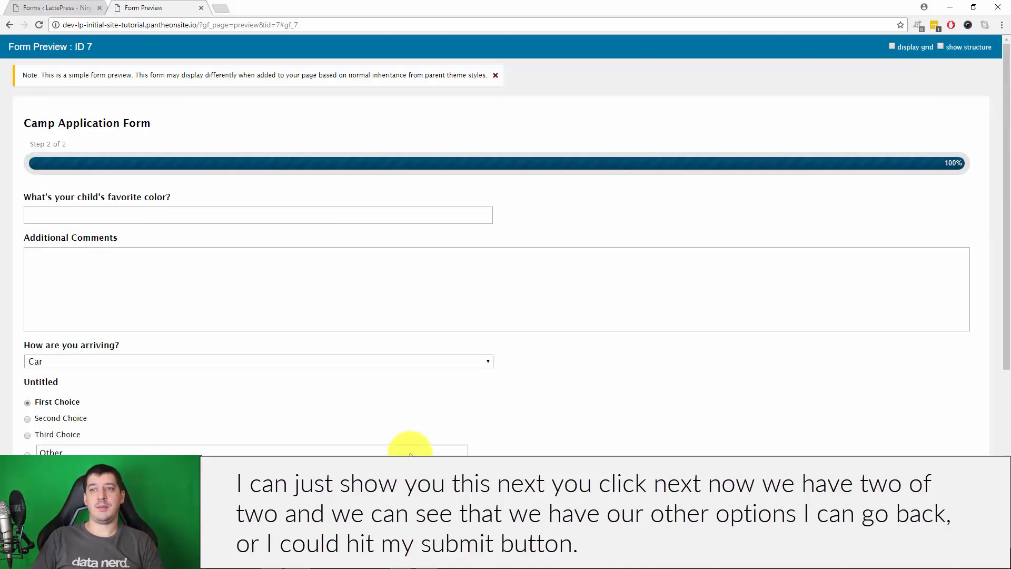
left_click(60, 6)
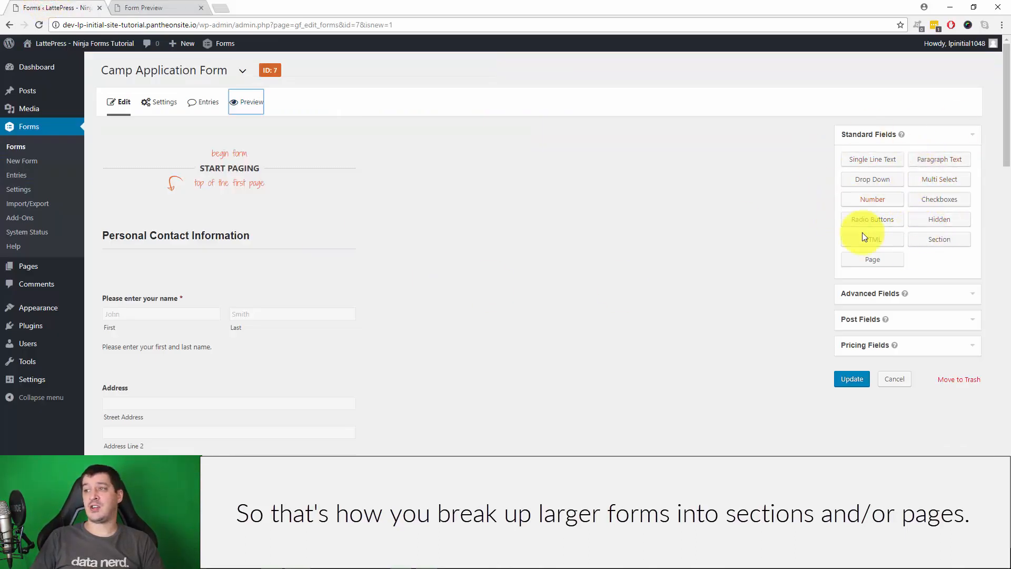
Expand the Post Fields group in the right-hand field panel
scroll(713, 213, "down", 2)
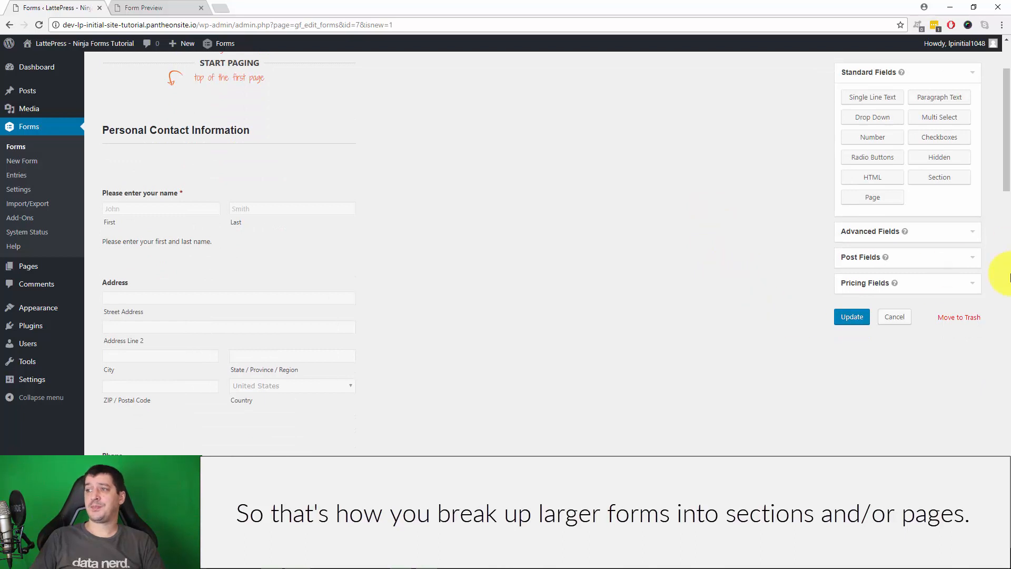
left_click(918, 258)
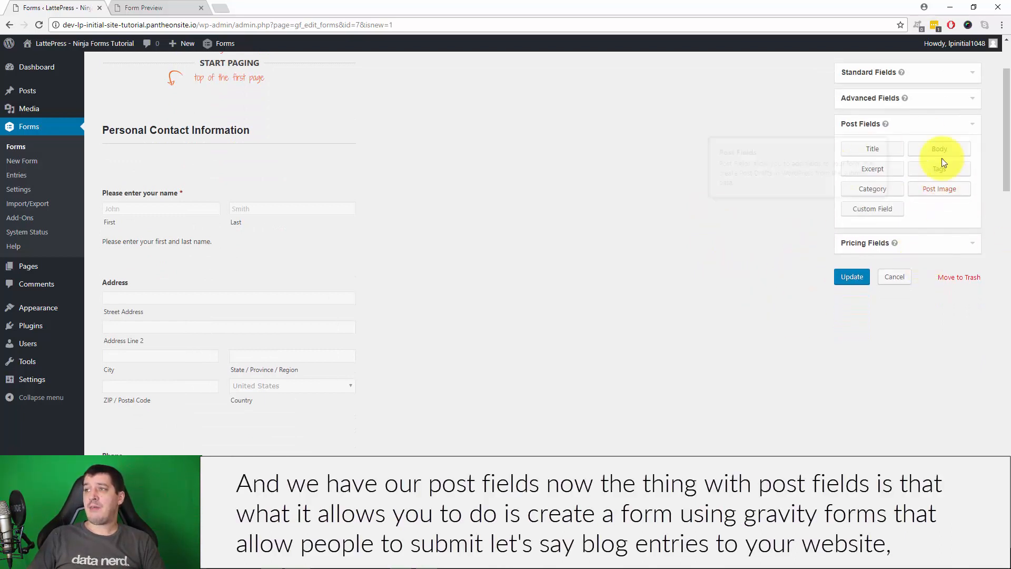
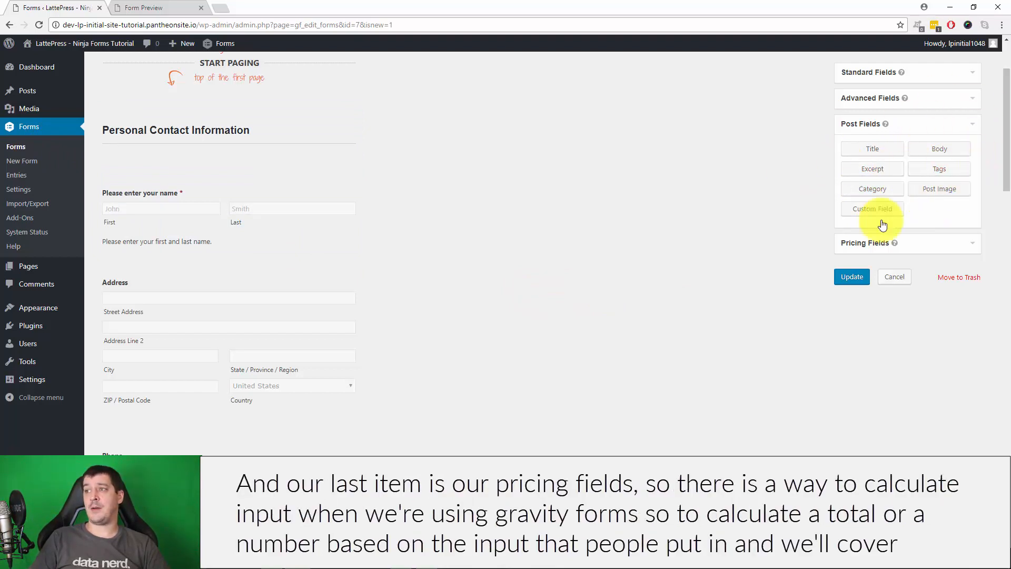
Collapse Post Fields, expand Pricing Fields and scroll down through the Camp Application Form
left_click(898, 125)
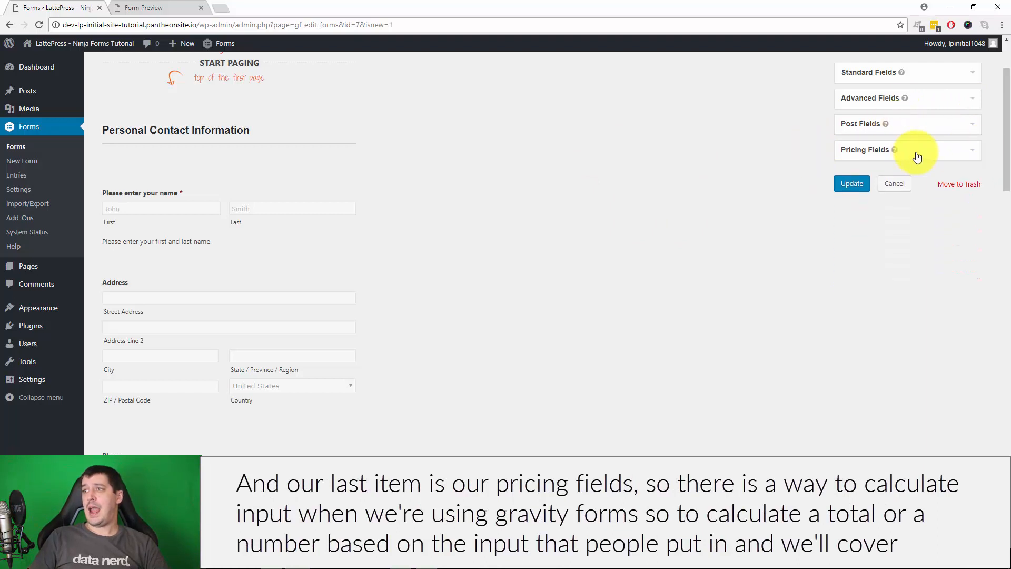
left_click(864, 152)
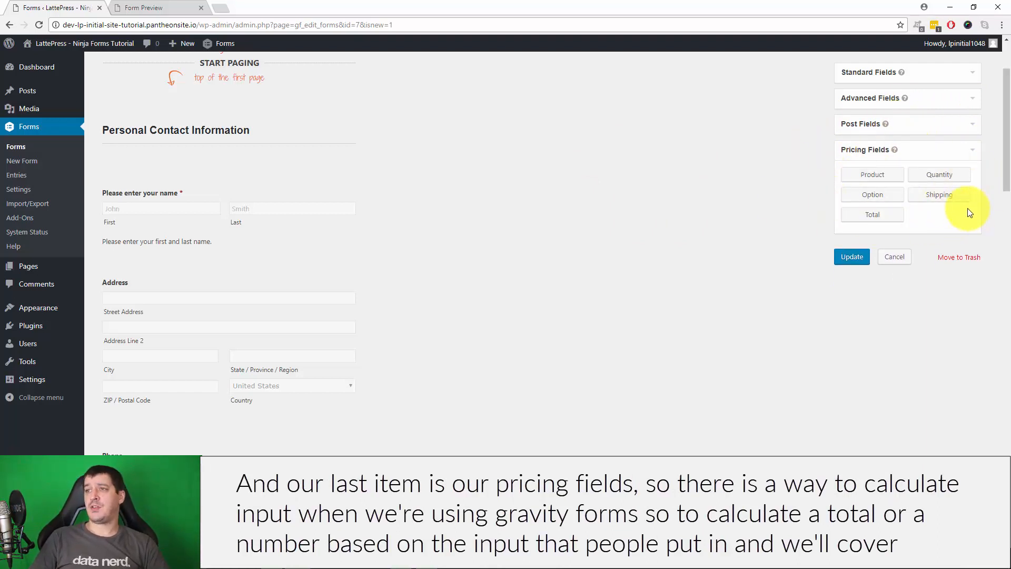
scroll(474, 248, "down", 4)
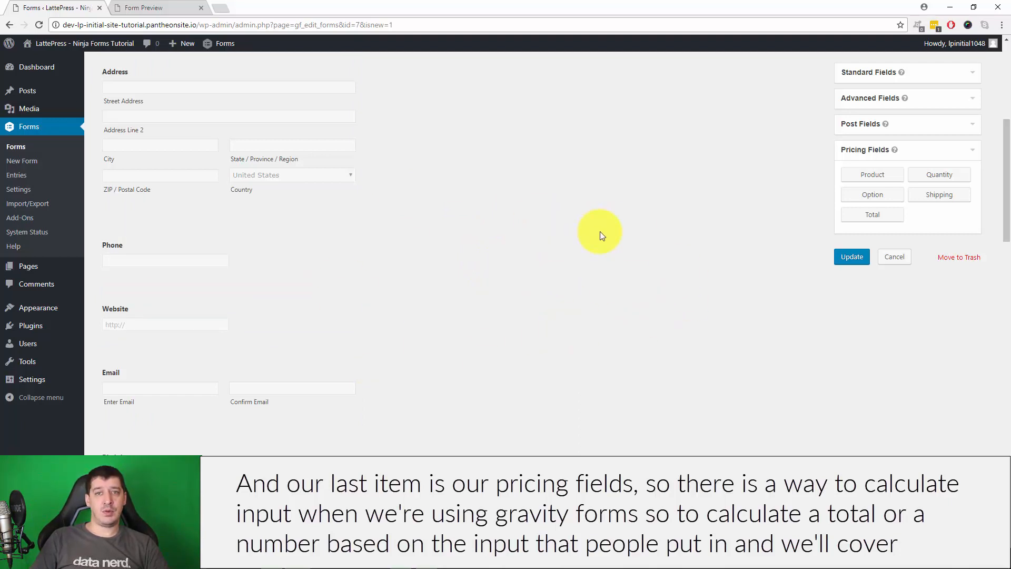
scroll(637, 221, "down", 4)
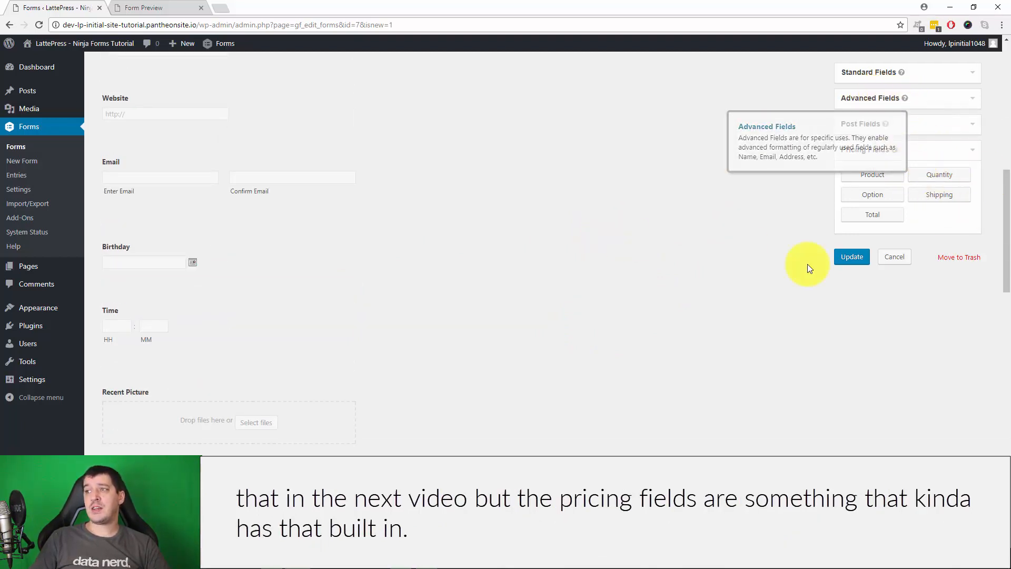
scroll(598, 300, "down", 15)
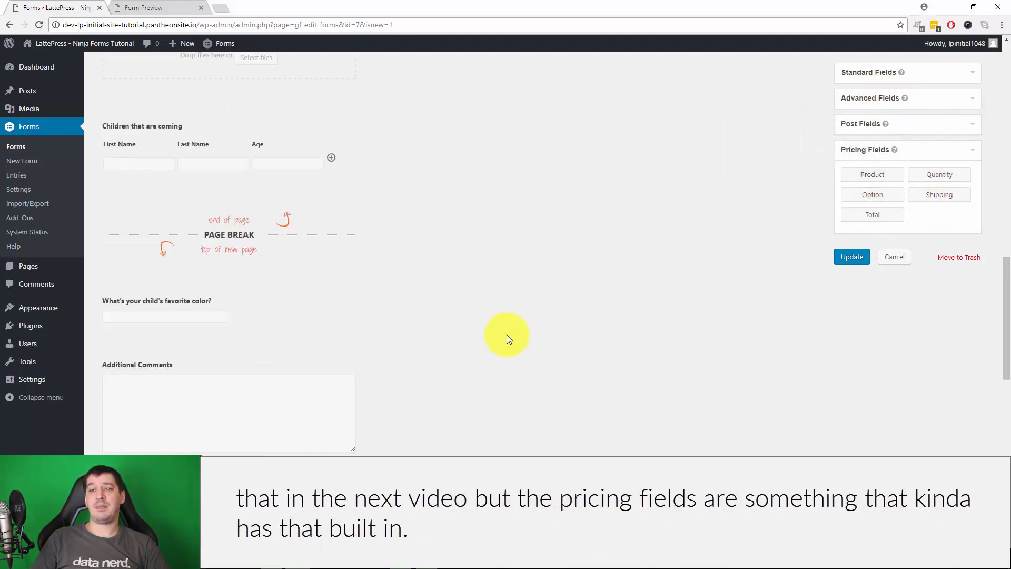
scroll(480, 377, "down", 6)
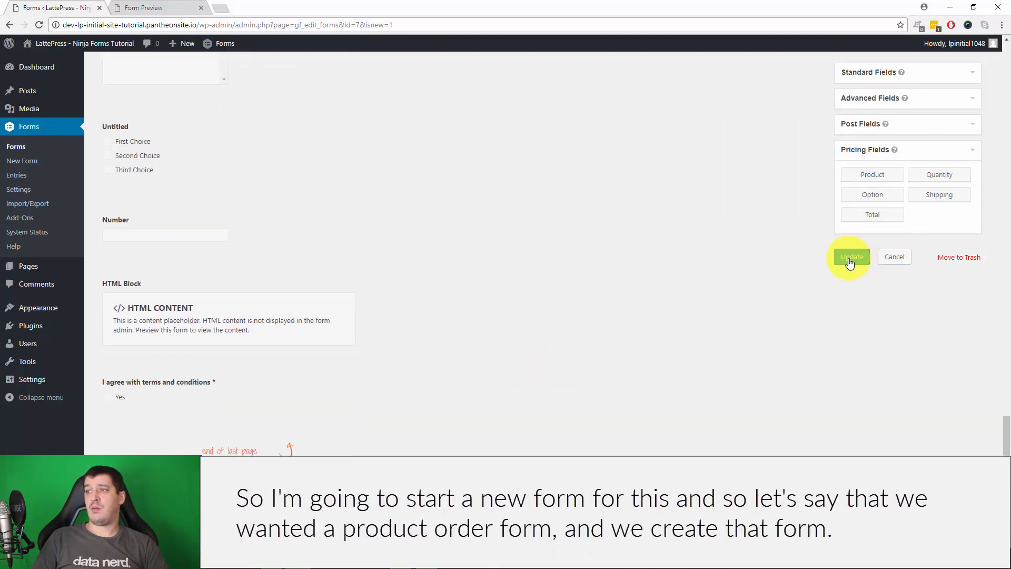
Update the Camp Application Form, then begin a new form
scroll(801, 332, "up", 6)
scroll(802, 332, "up", 4)
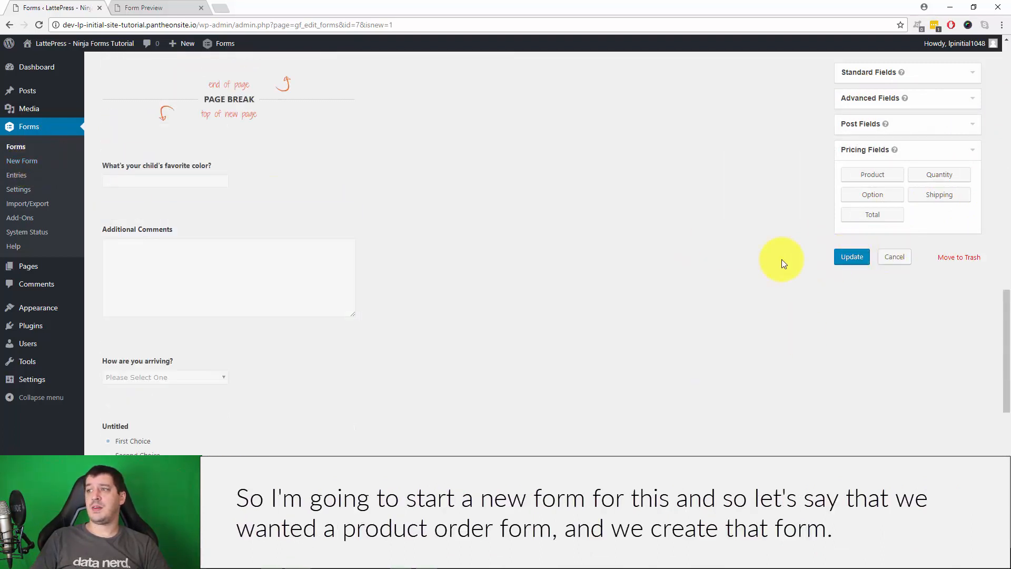
left_click(851, 257)
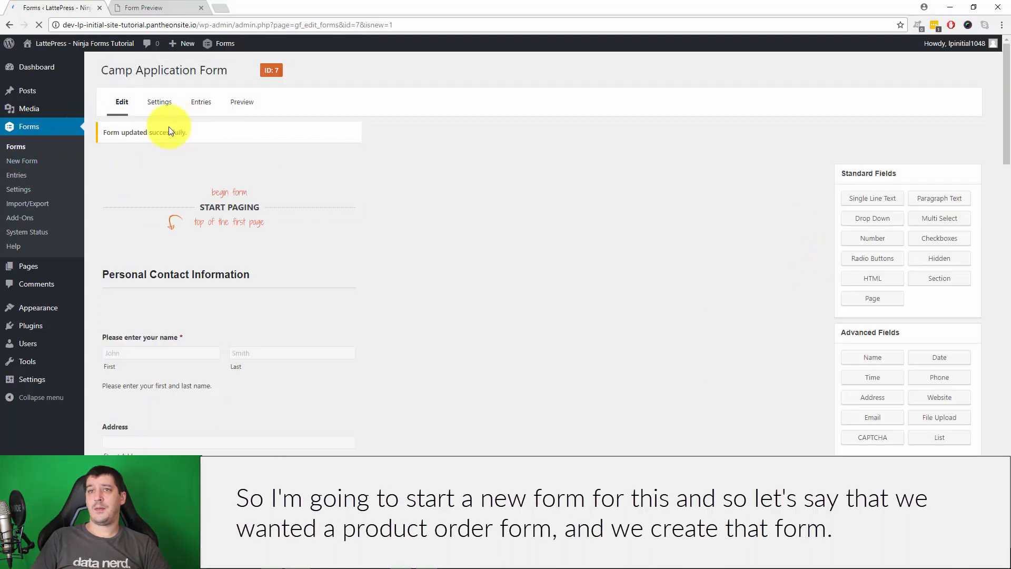
left_click(14, 158)
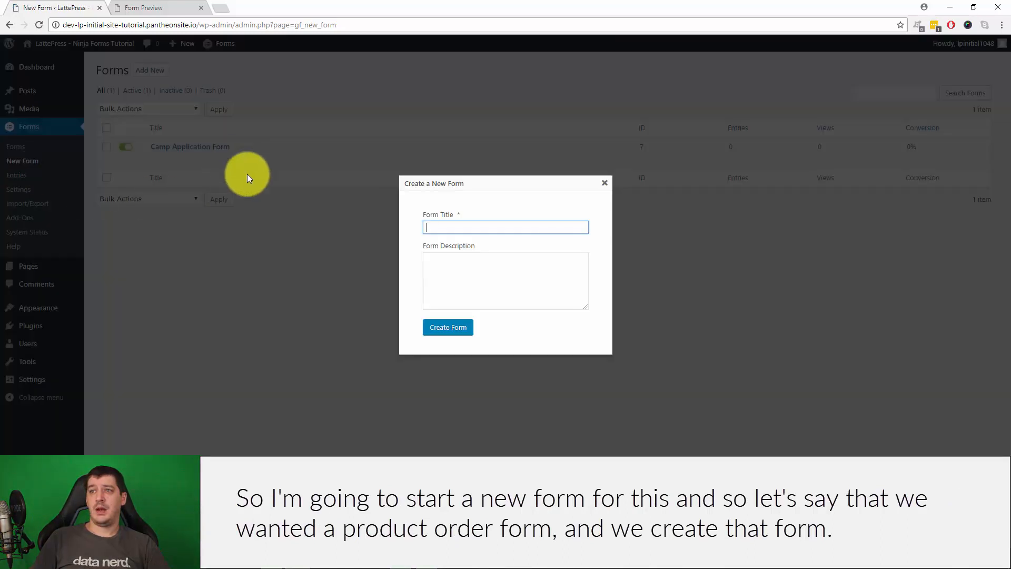
Create a form titled 'Product Order Form' and add a Product pricing field to it
type("Product Order ")
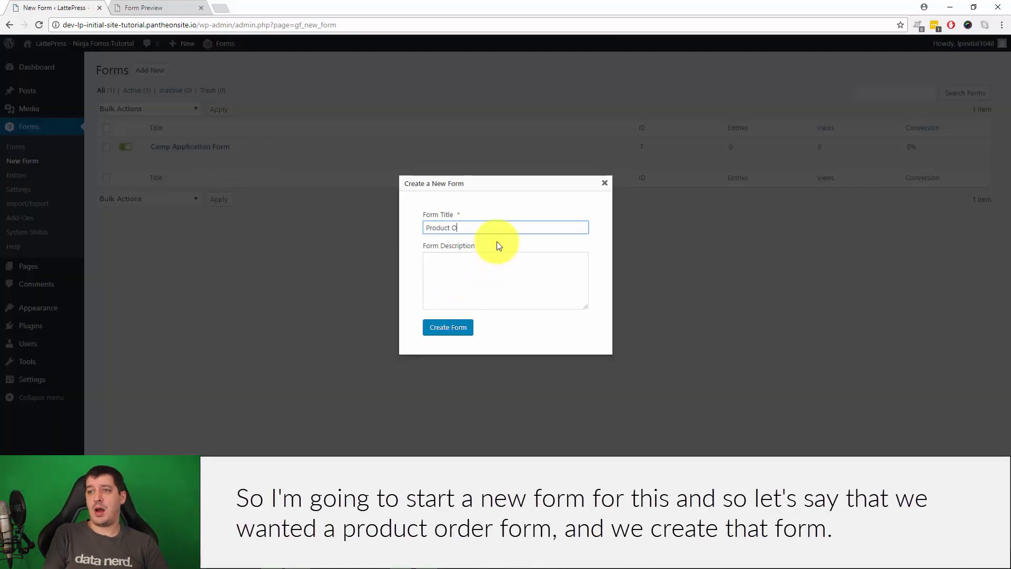
type("Form")
left_click(450, 327)
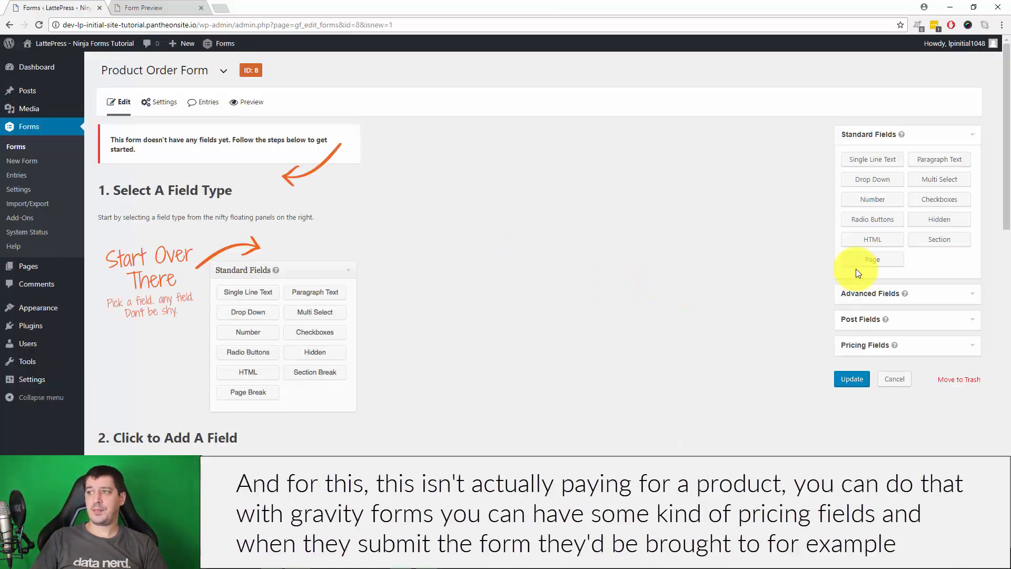
scroll(814, 261, "down", 2)
left_click(922, 283)
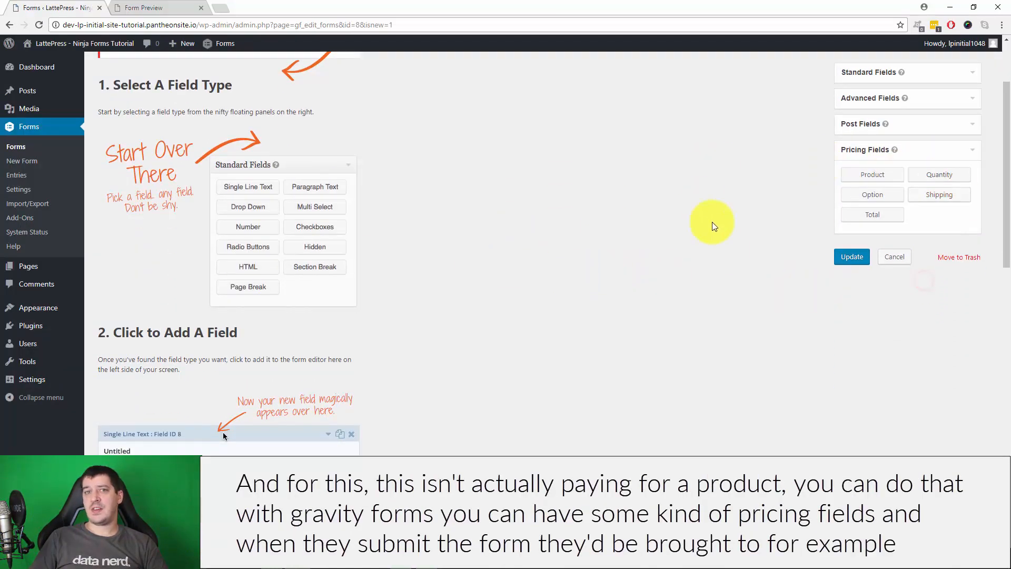
scroll(694, 241, "up", 2)
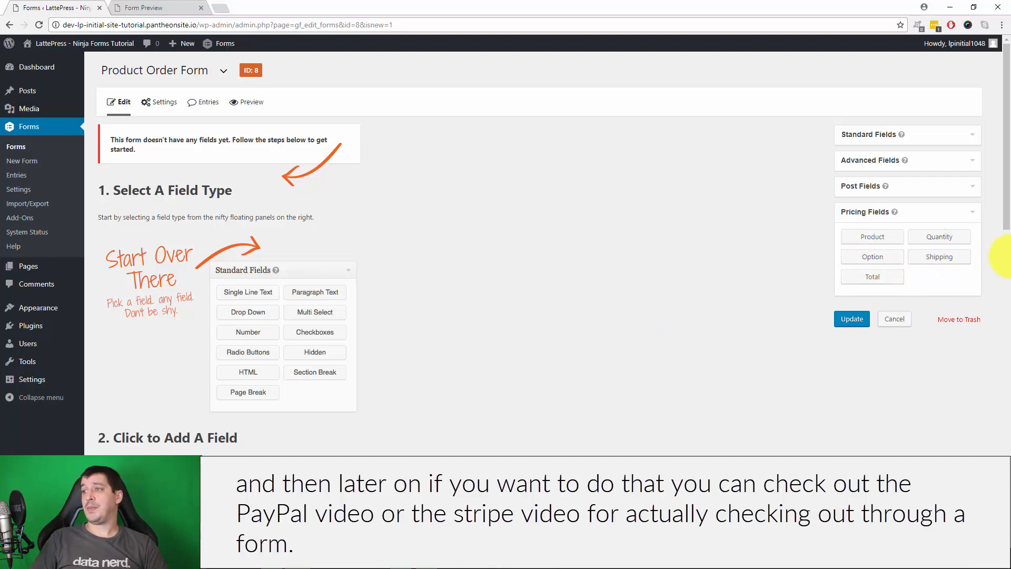
left_click(890, 238)
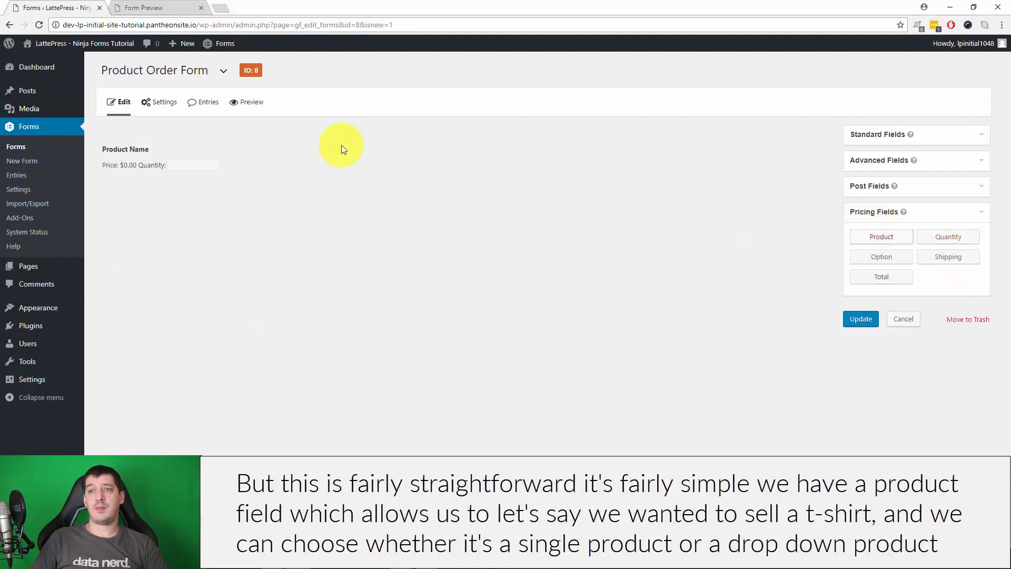
Label the product field 'T-Shirt' and settle on the Single Product field type
left_click(205, 165)
triple_click(191, 229)
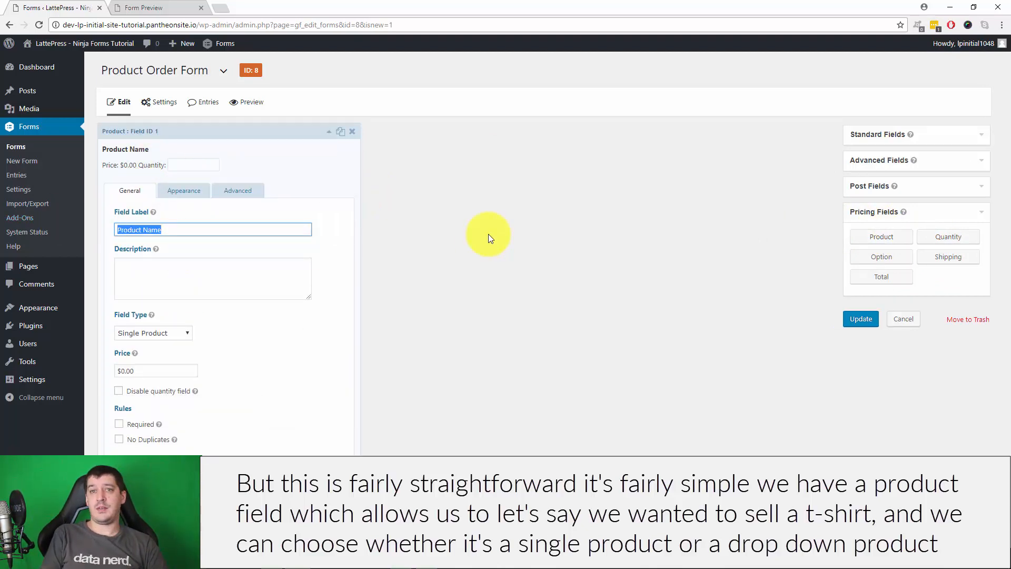
type("T-s")
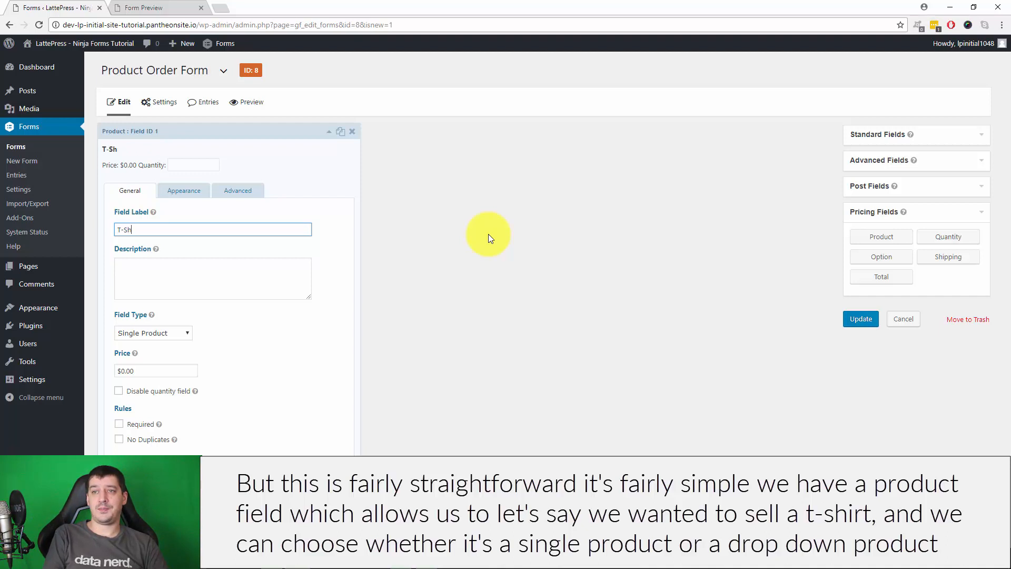
left_click(205, 278)
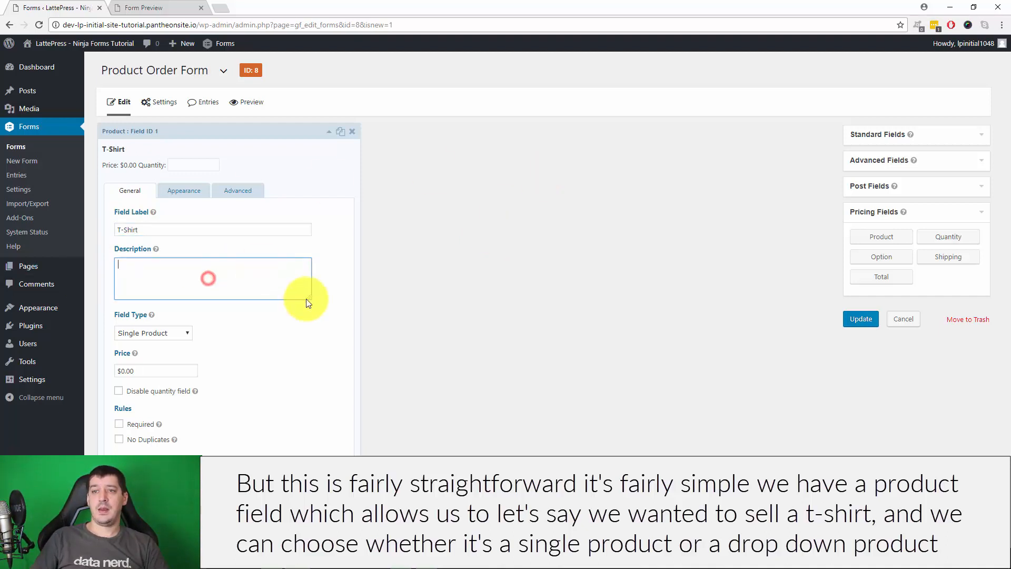
left_click(166, 333)
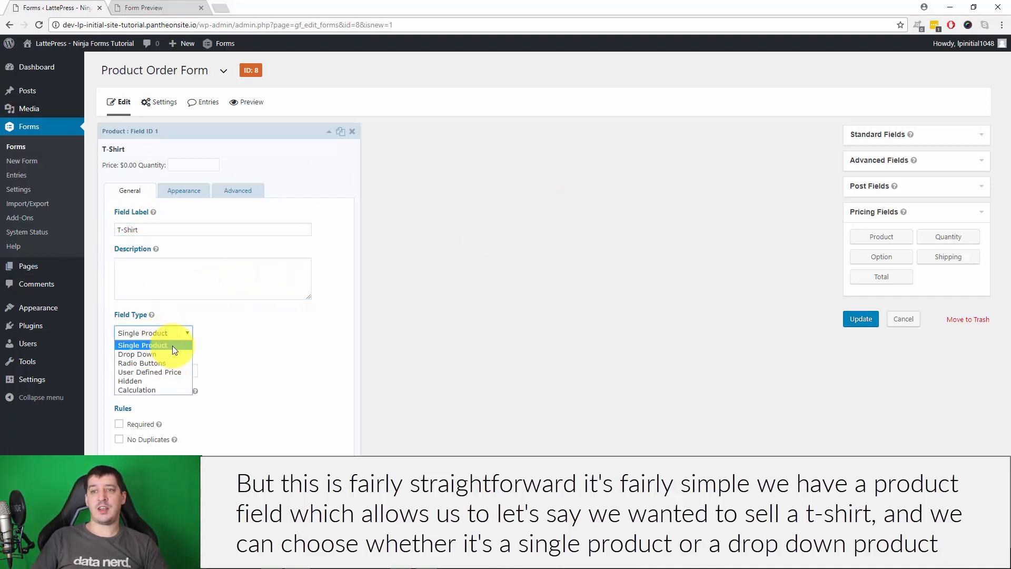
left_click(174, 355)
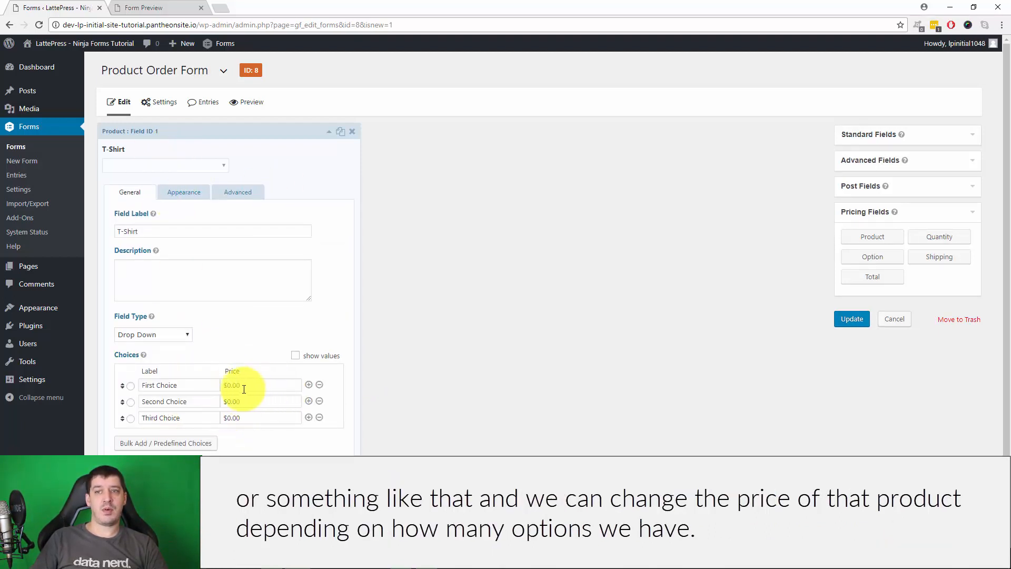
left_click(158, 335)
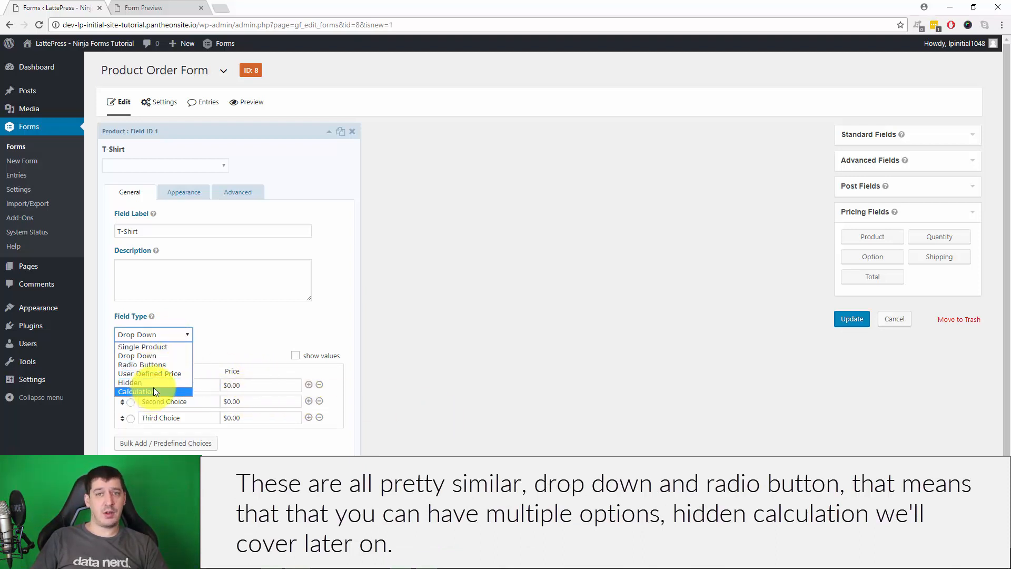
left_click(162, 374)
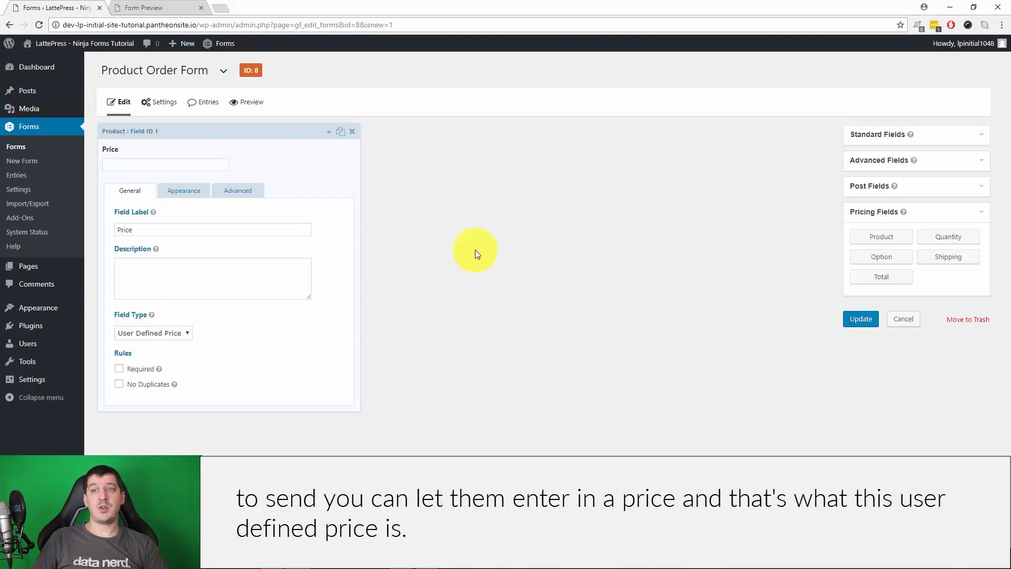
left_click(161, 331)
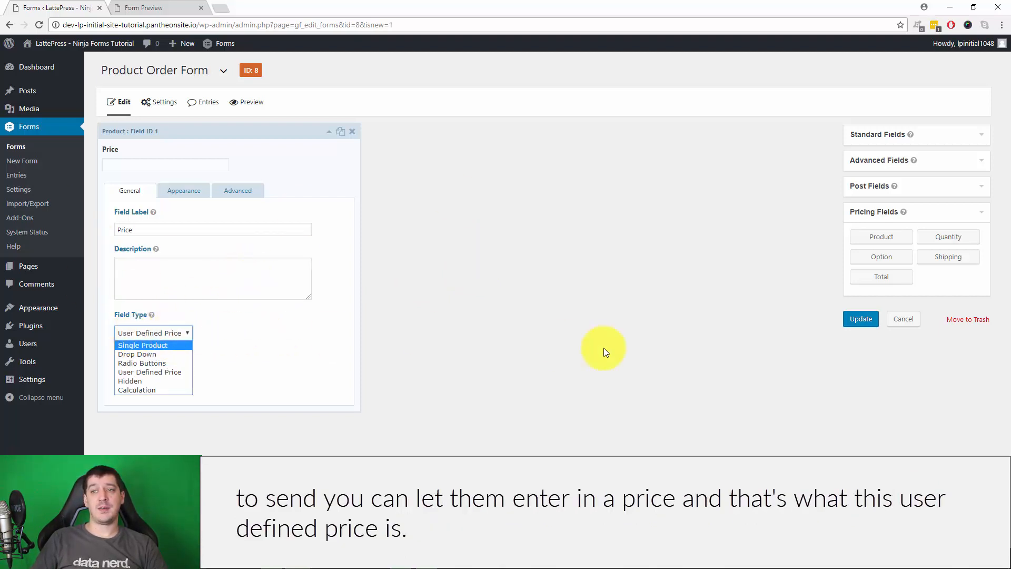
left_click(168, 343)
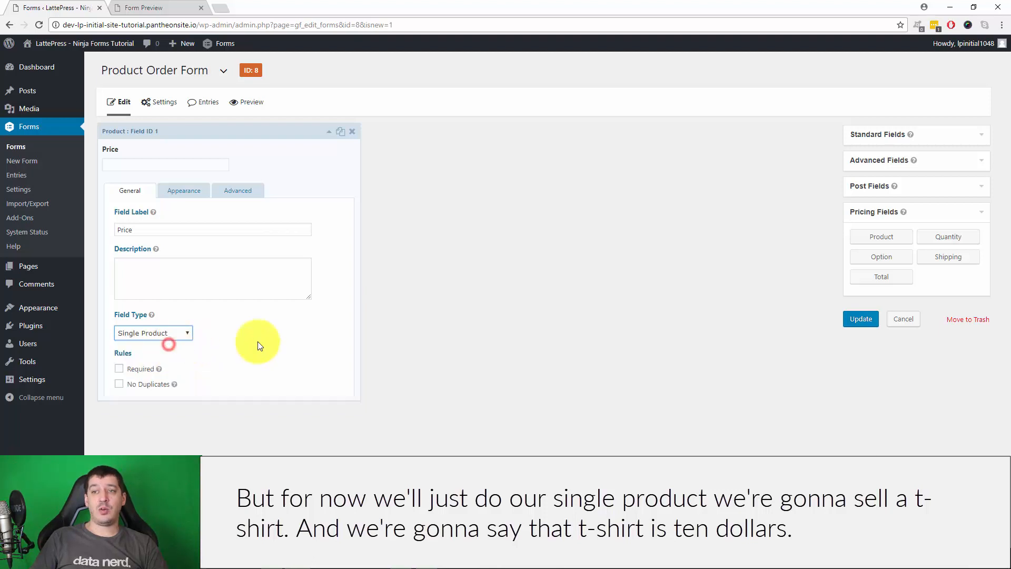
Set the T-Shirt price to $10.00 and disable its quantity field
left_click(170, 228)
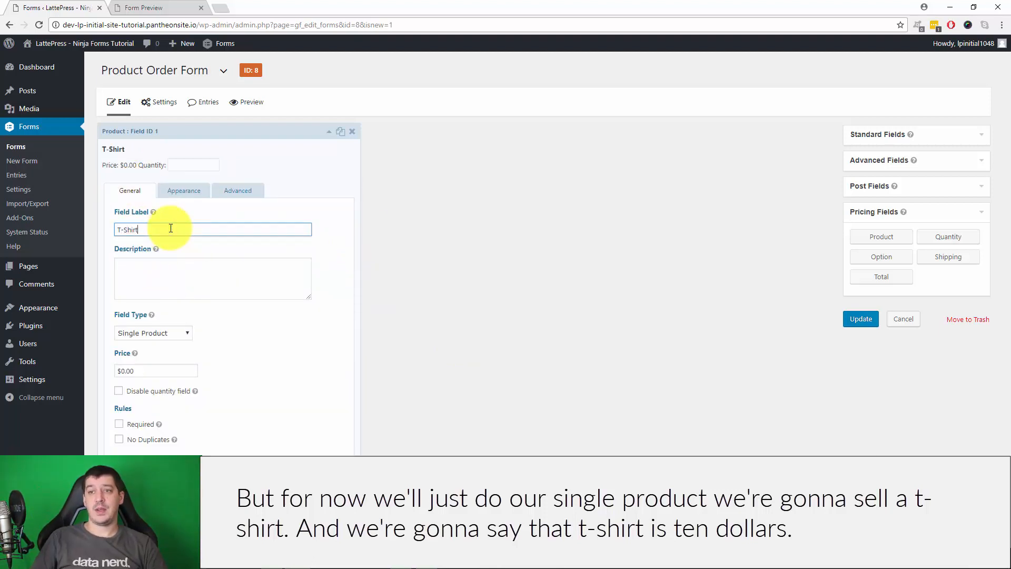
left_click(187, 372)
left_click(120, 374)
type("1")
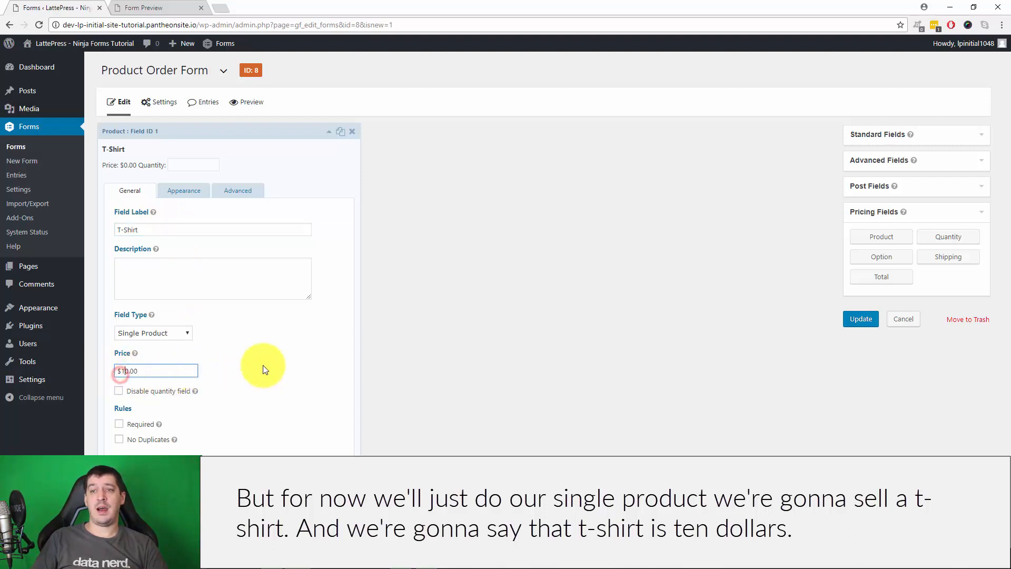
left_click(118, 391)
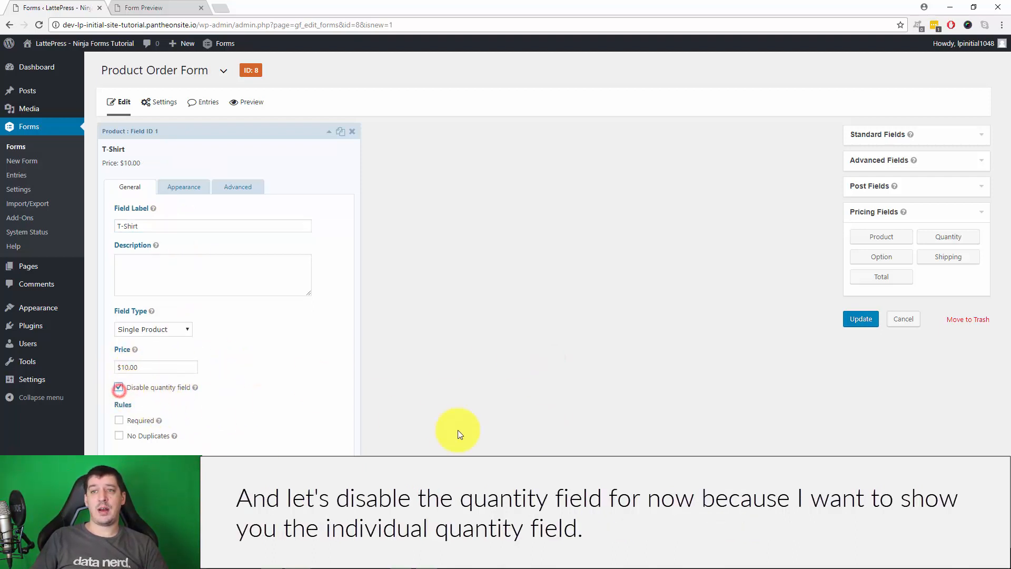
Add a Quantity field of type Number mapped to the T-Shirt product, then collapse it
left_click(955, 238)
left_click(140, 232)
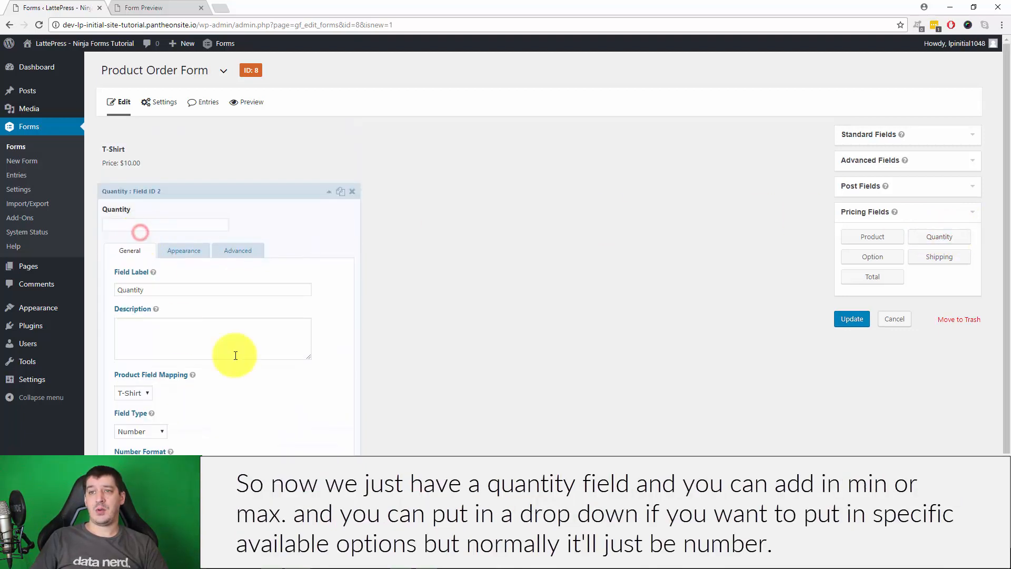
scroll(264, 444, "down", 2)
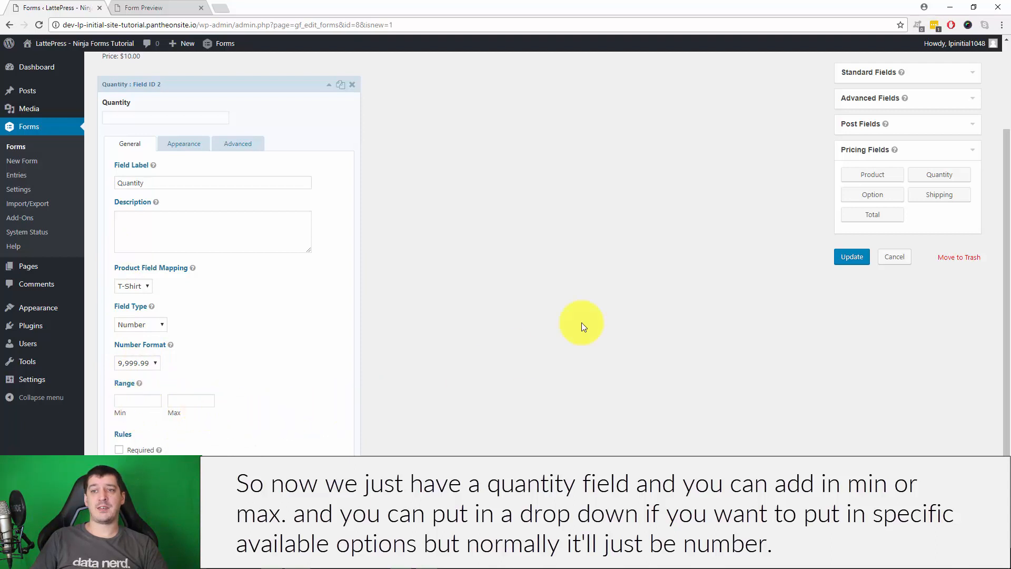
left_click(148, 325)
left_click(334, 293)
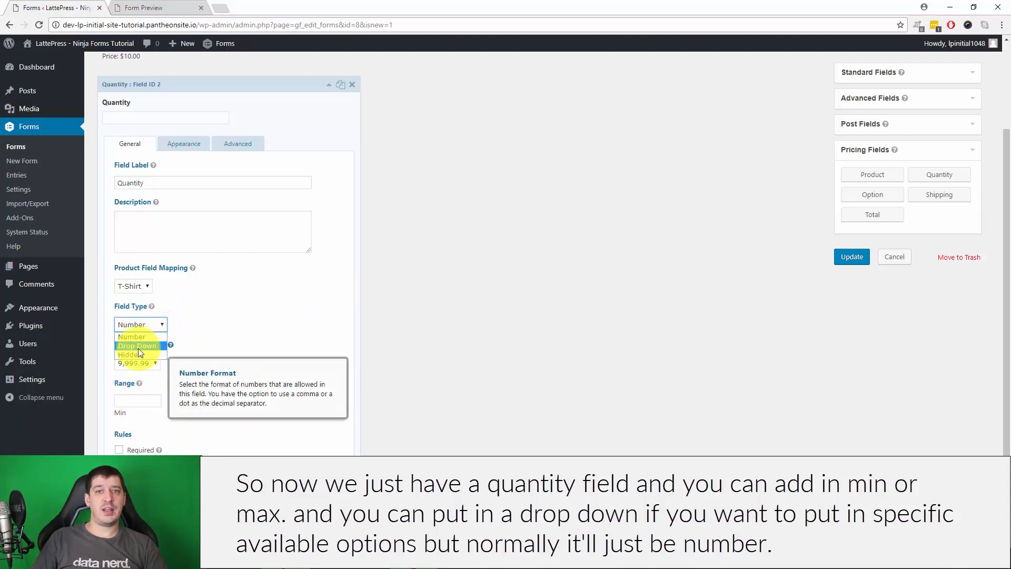
left_click(258, 325)
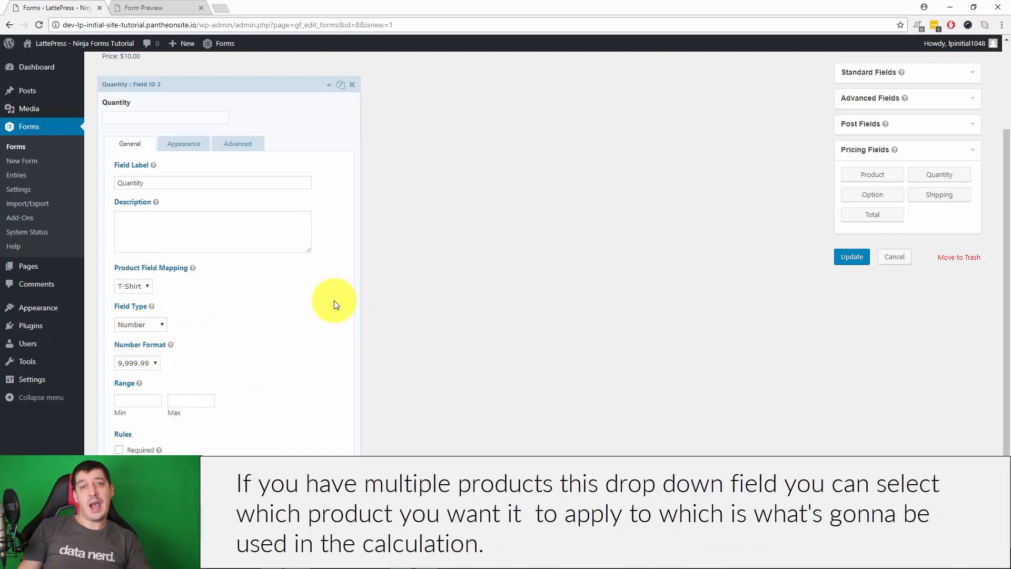
left_click(134, 286)
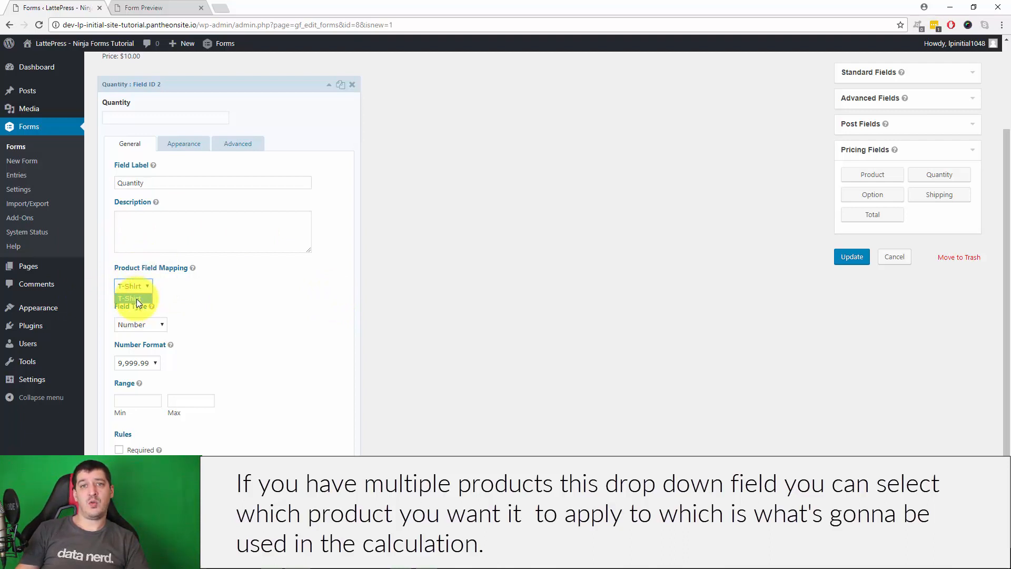
left_click(136, 299)
left_click(230, 313)
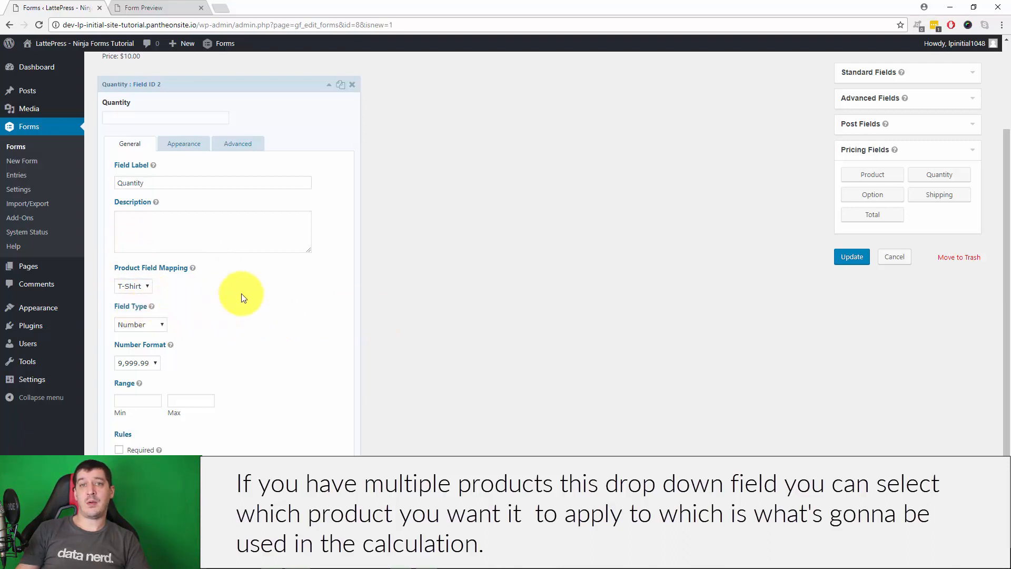
left_click(327, 87)
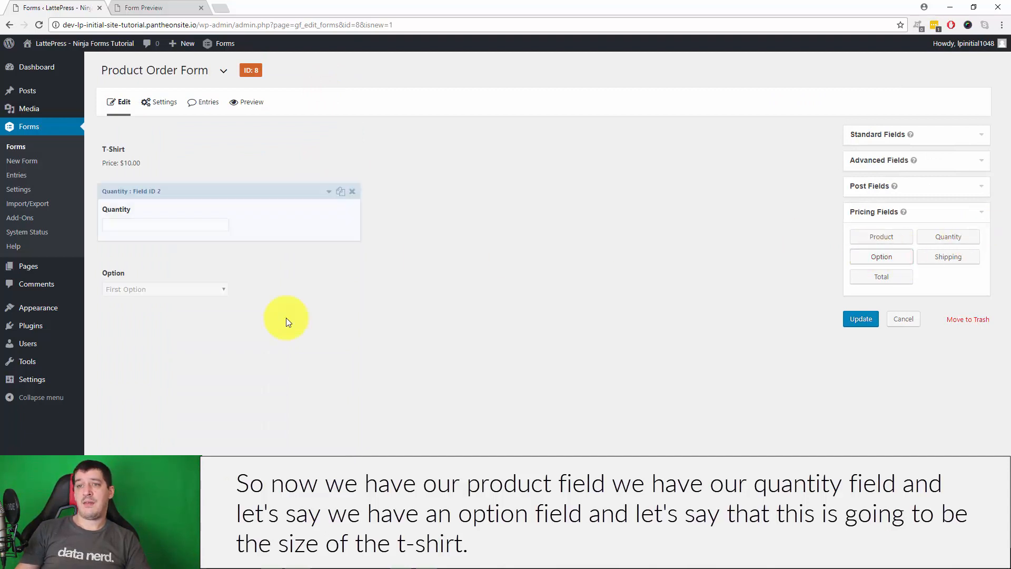
Label the Option field 'Size' with choices Small, Medium and Large
left_click(188, 279)
scroll(263, 263, "down", 2)
double_click(156, 248)
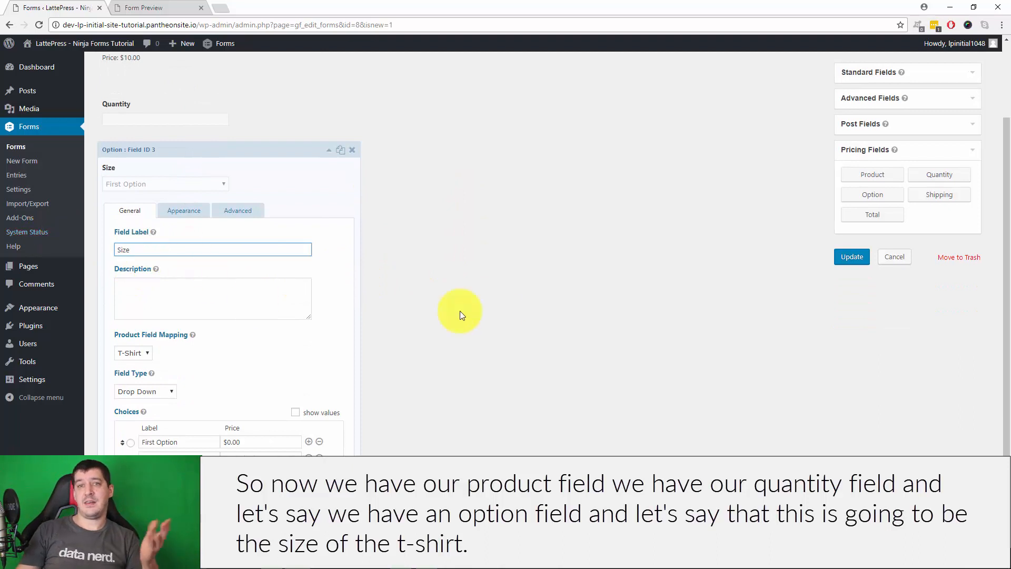
scroll(532, 320, "down", 2)
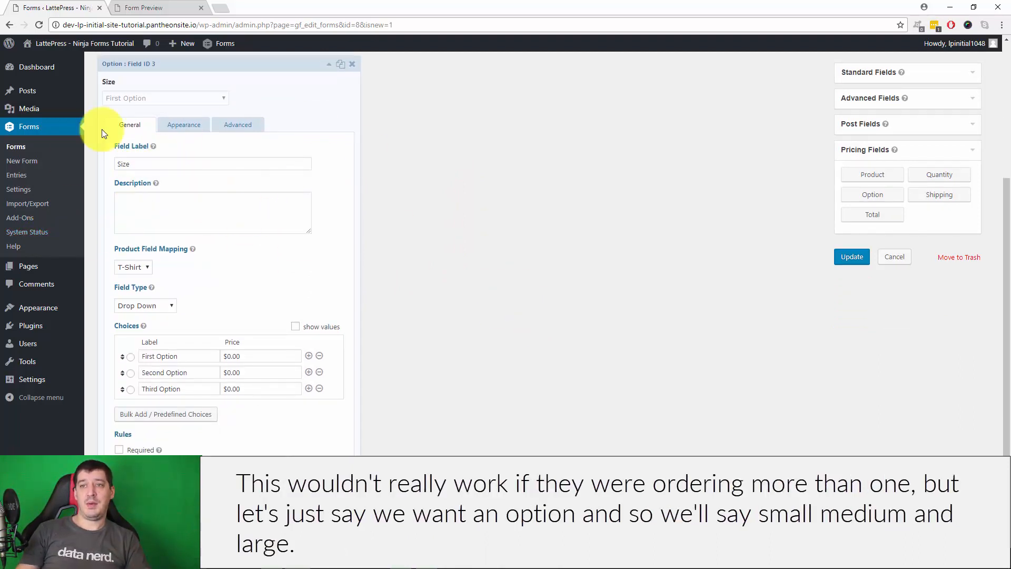
double_click(152, 167)
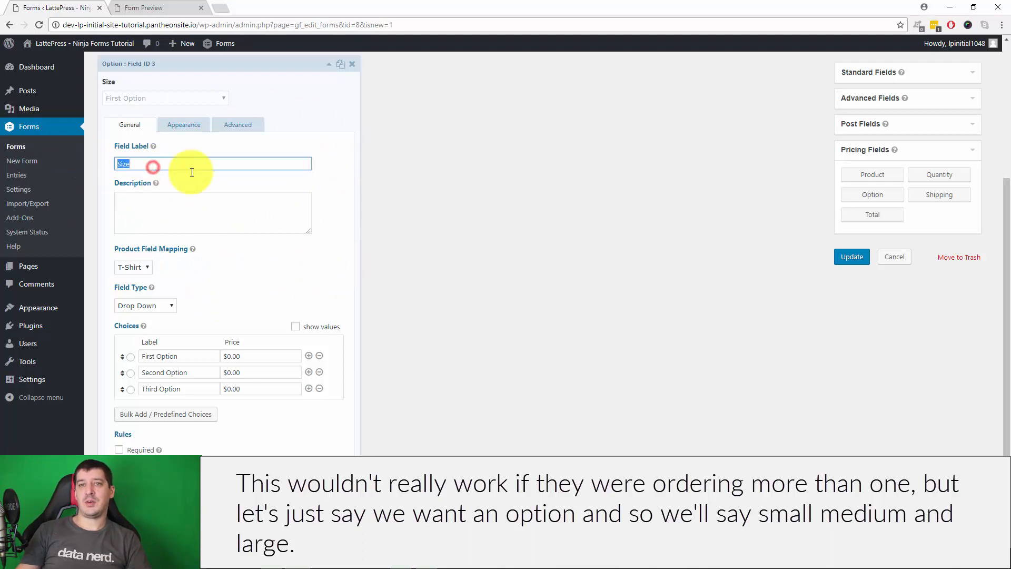
left_click(192, 359)
left_click_drag(193, 359, 59, 353)
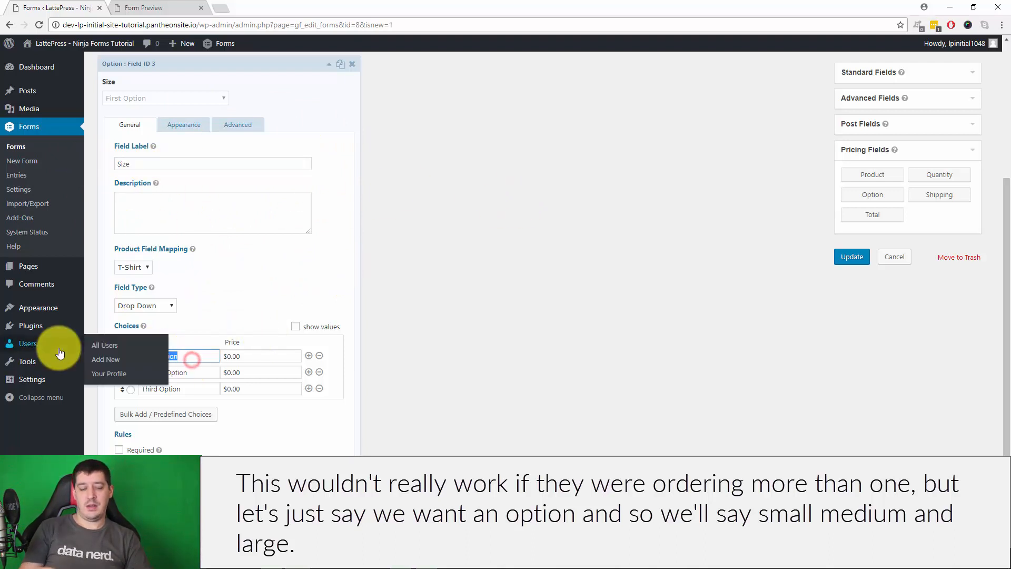
type("Small")
left_click(208, 368)
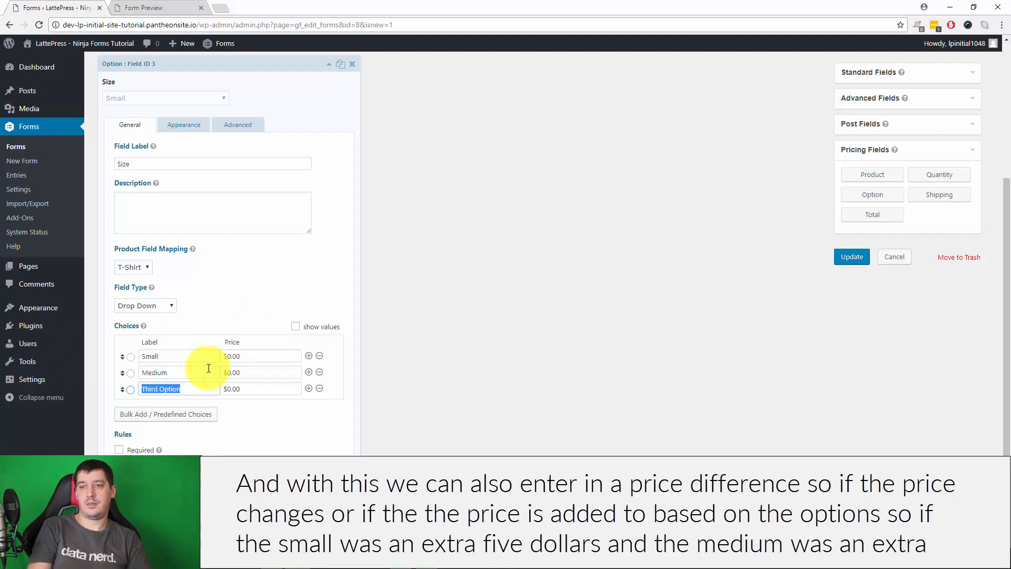
left_click(529, 376)
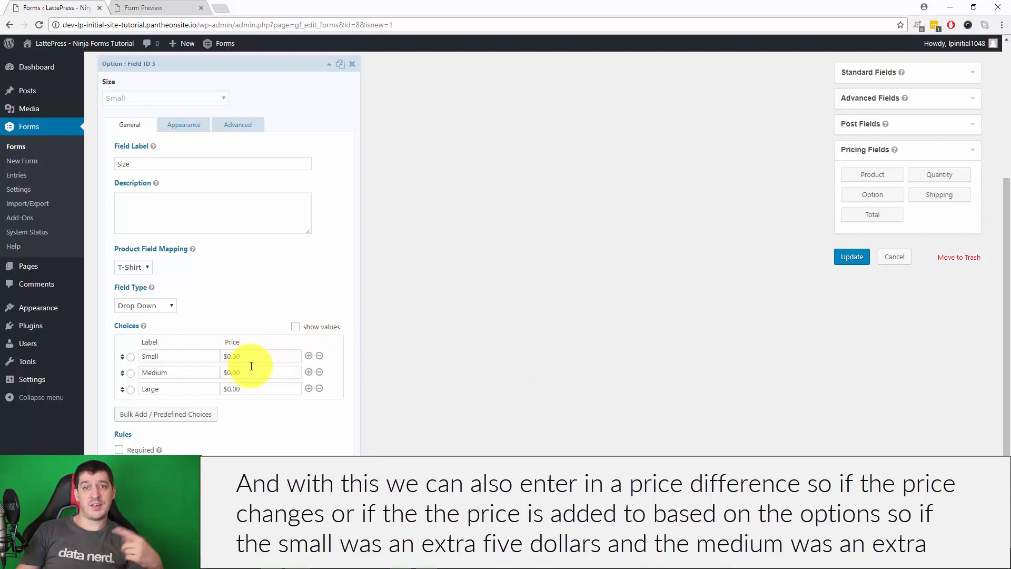
Price Large at $5.00 and Medium at $3.00, keep Drop Down, and add a Shipping field
left_click(230, 388)
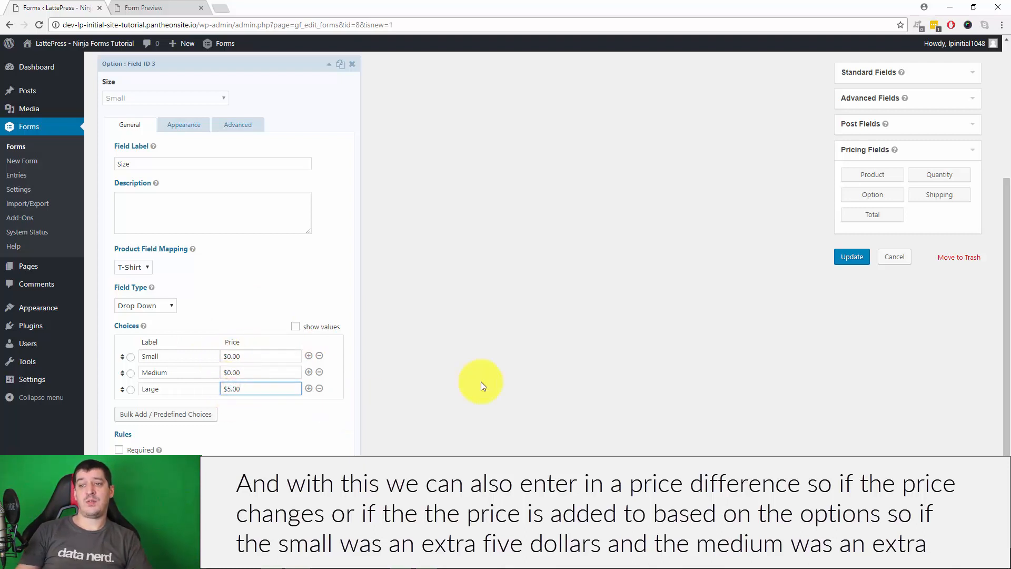
left_click(480, 380)
left_click(231, 374)
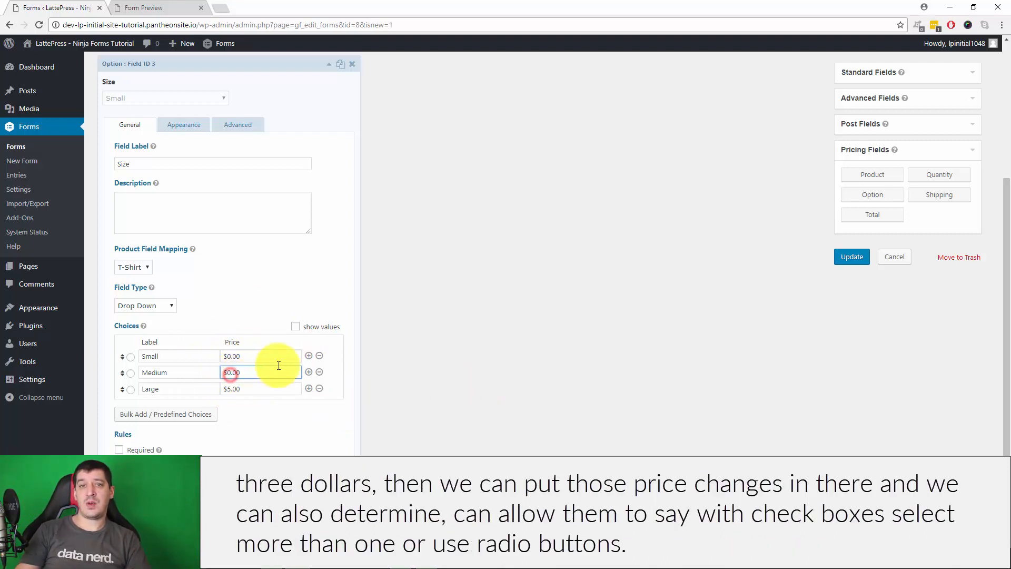
type("3")
left_click(444, 359)
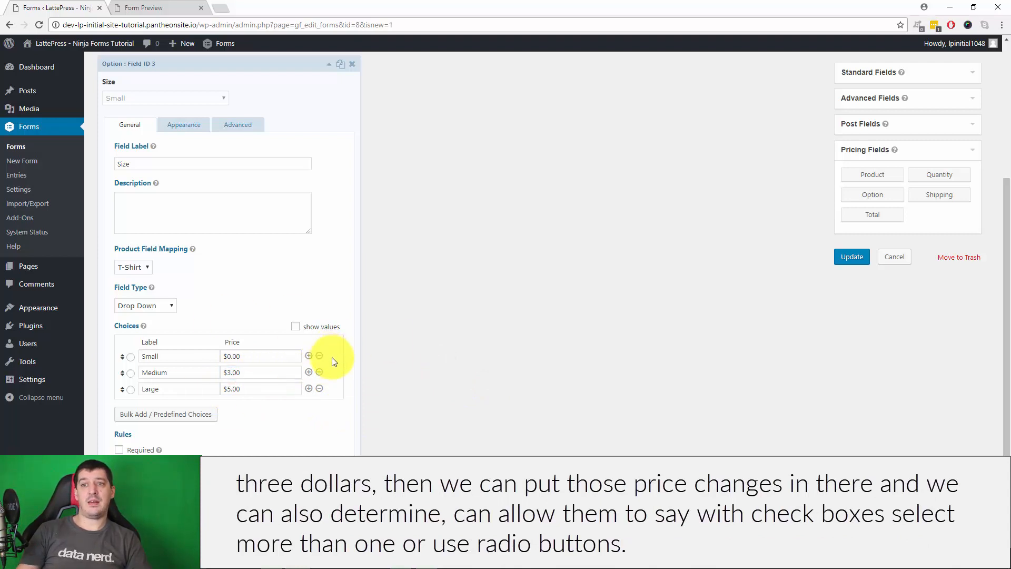
left_click(161, 311)
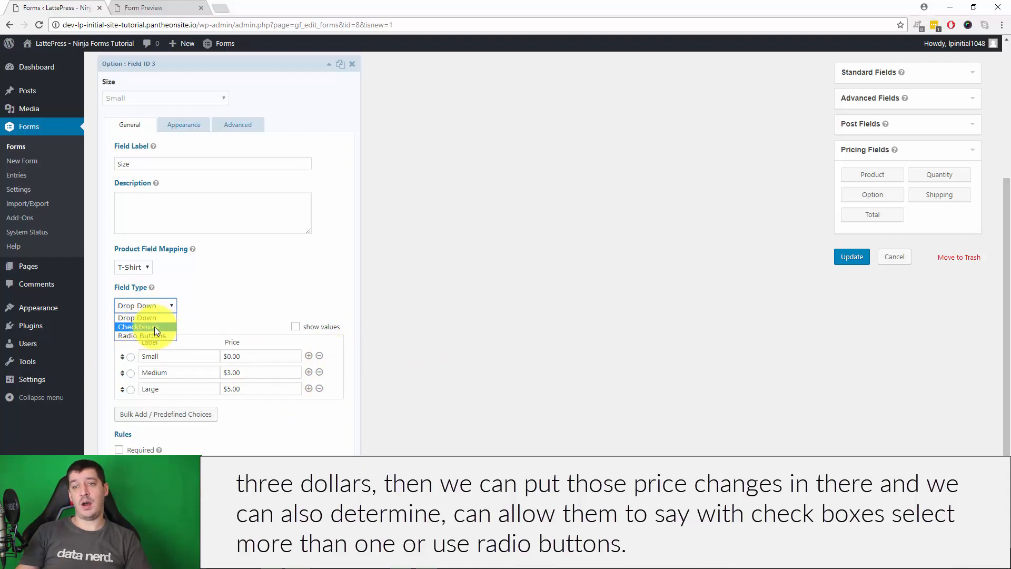
left_click(244, 304)
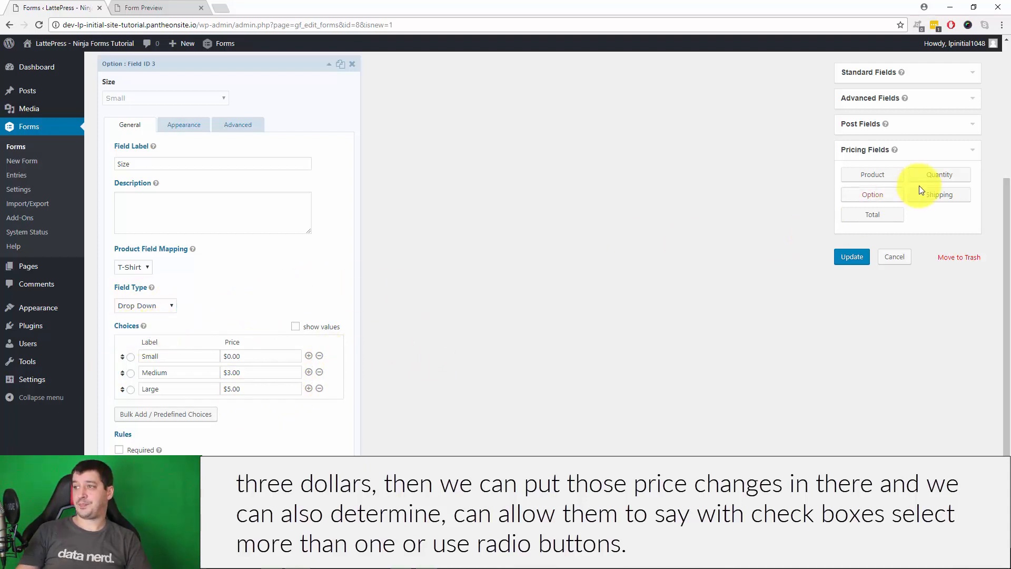
left_click(939, 194)
Try the Shipping field as Single Method and then as Radio Buttons
left_click(149, 324)
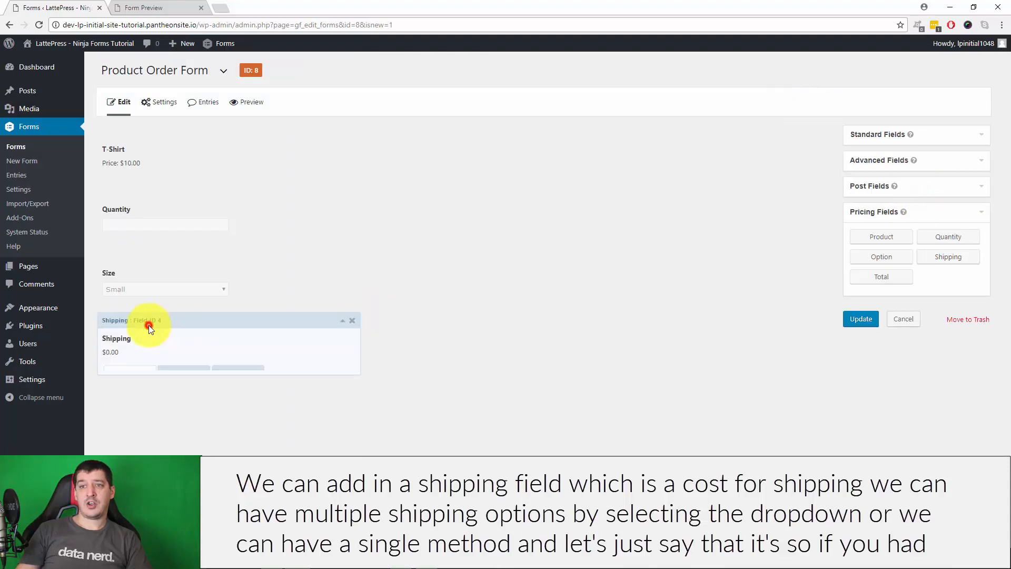
scroll(472, 338, "down", 2)
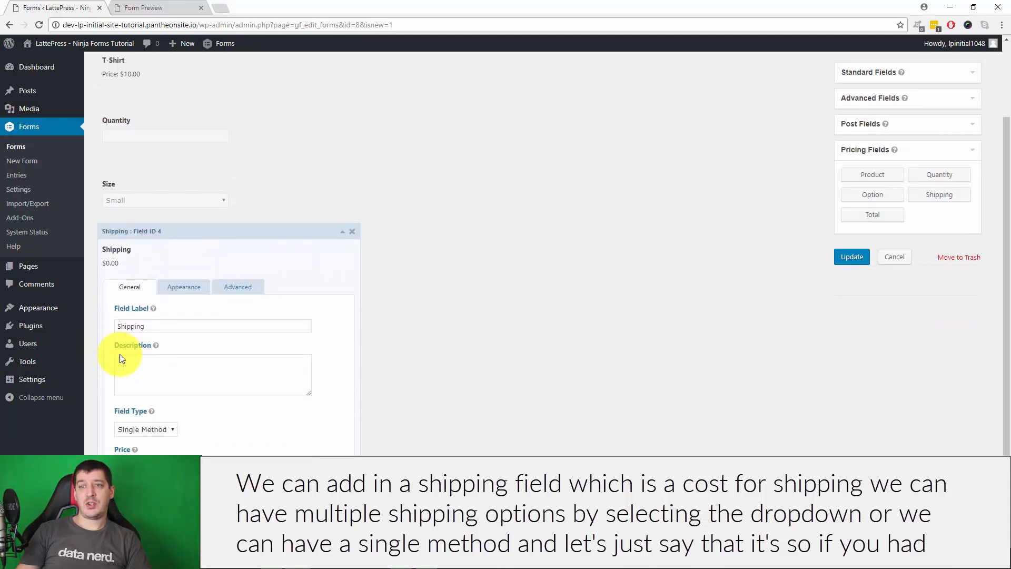
left_click(170, 429)
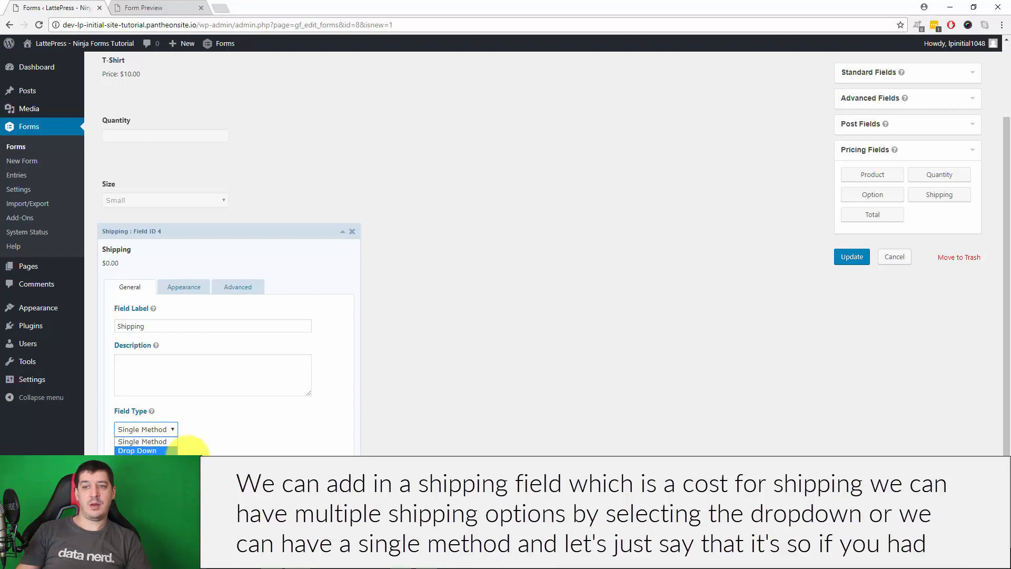
left_click(149, 441)
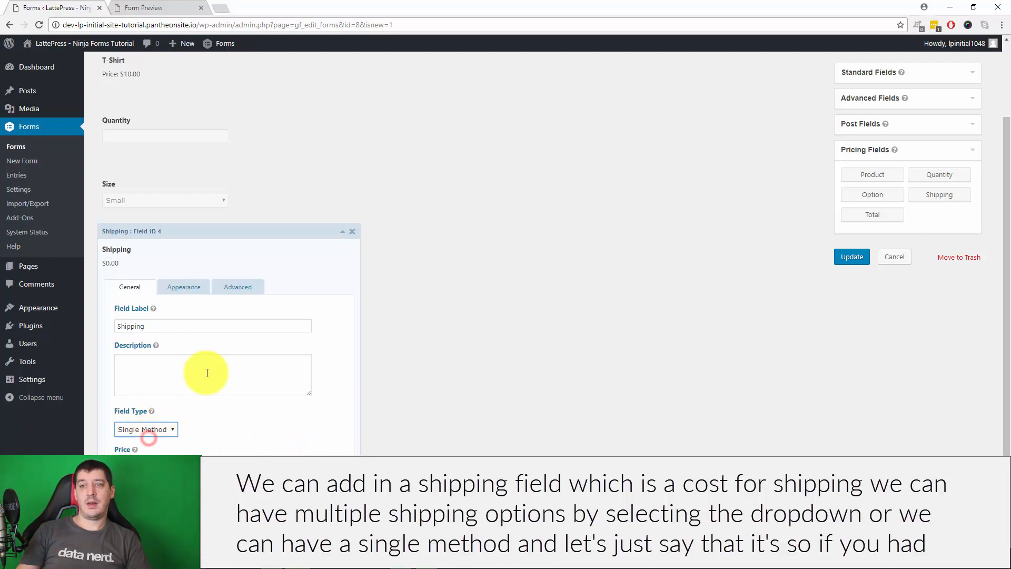
left_click(152, 430)
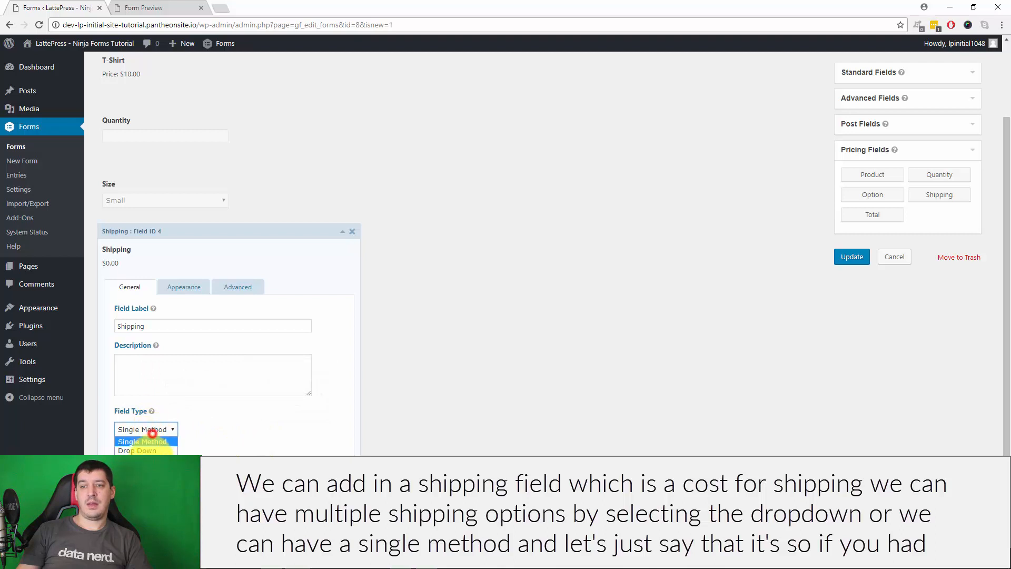
left_click(151, 451)
scroll(297, 396, "down", 5)
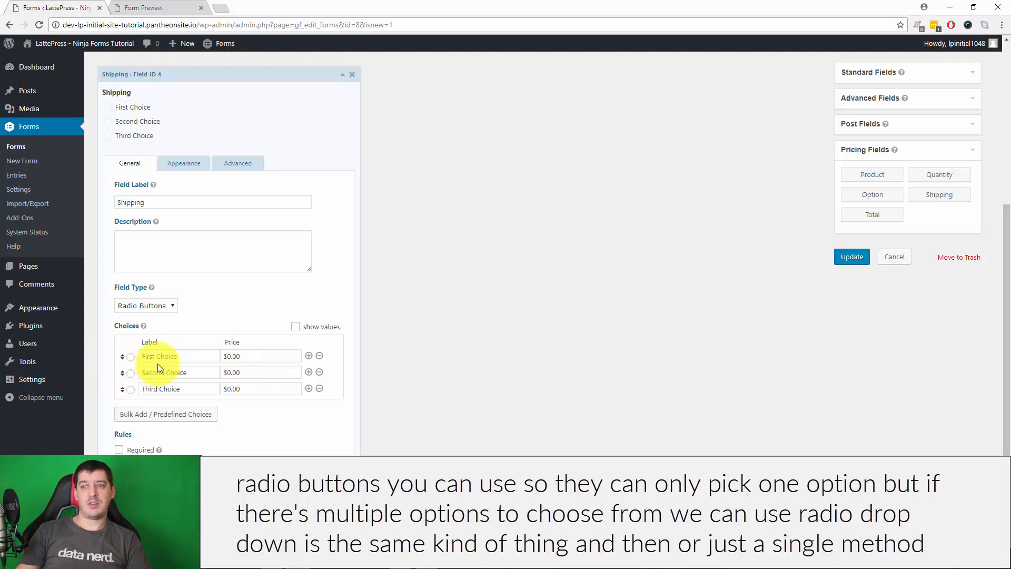
Set Shipping back to Single Method with a $5.00 price and collapse its settings
left_click(169, 303)
left_click(156, 326)
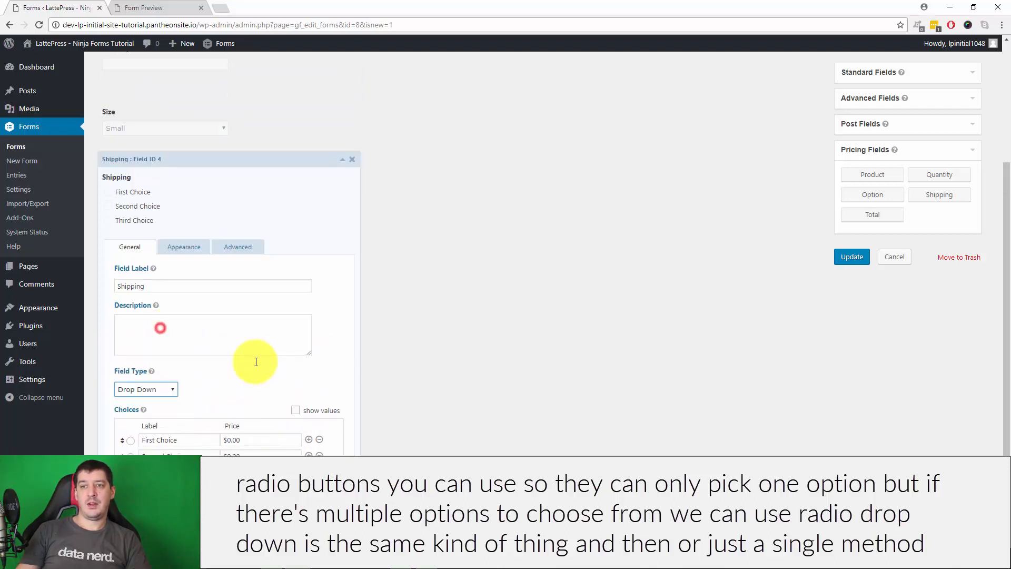
left_click(146, 314)
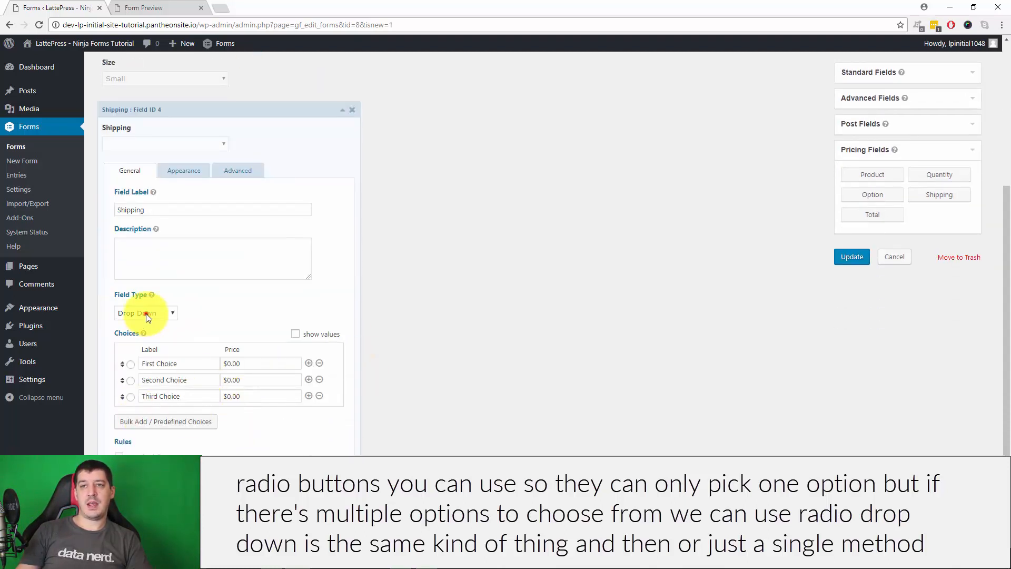
left_click(147, 325)
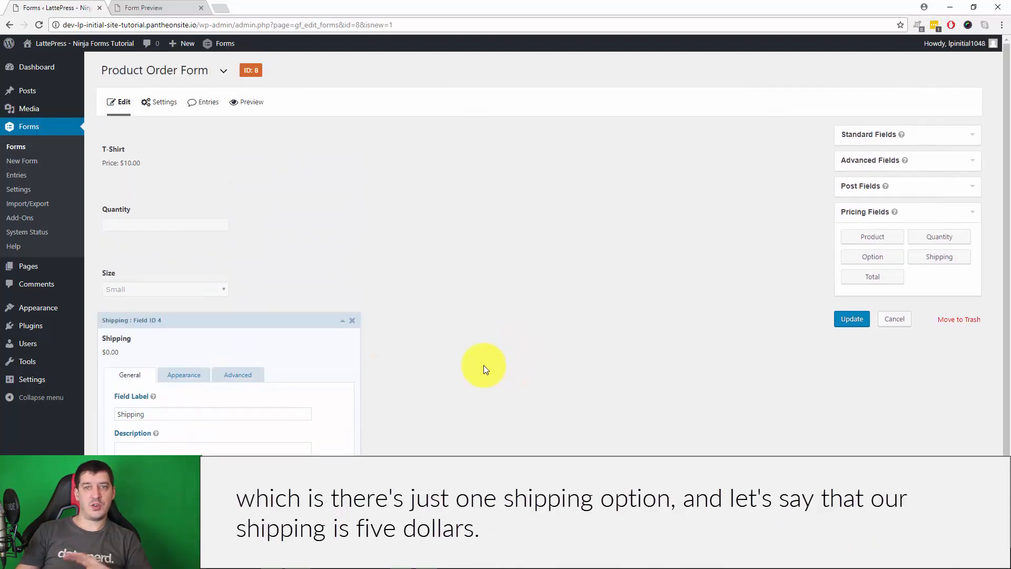
scroll(482, 365, "down", 3)
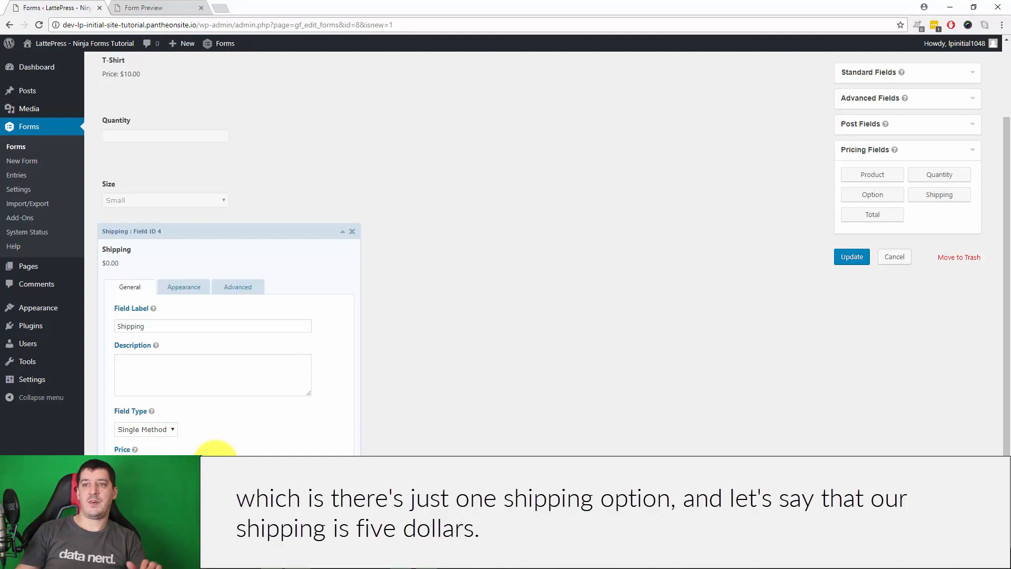
left_click(461, 364)
left_click(340, 233)
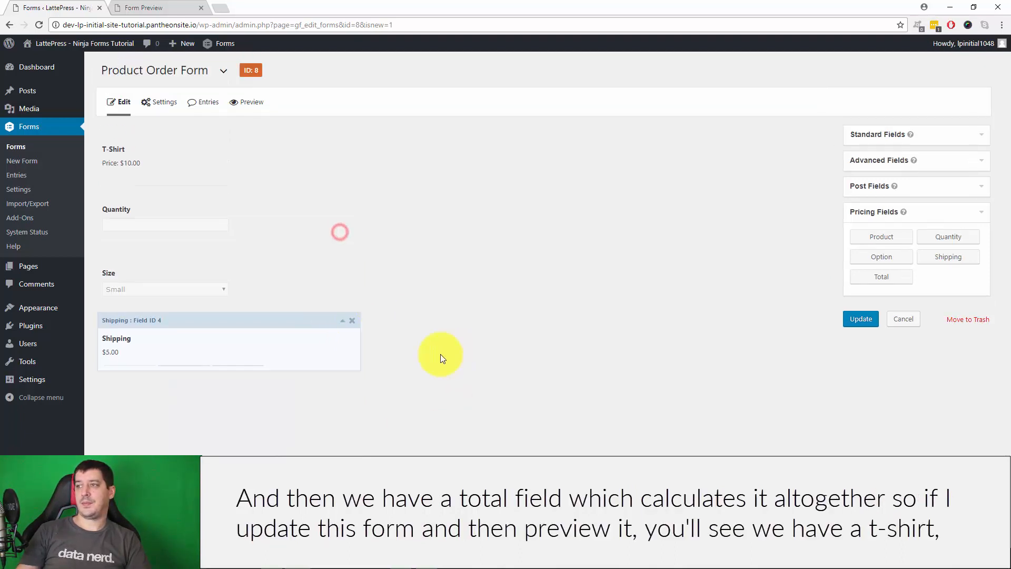
Add a Total field, save the form and open its preview
left_click(900, 282)
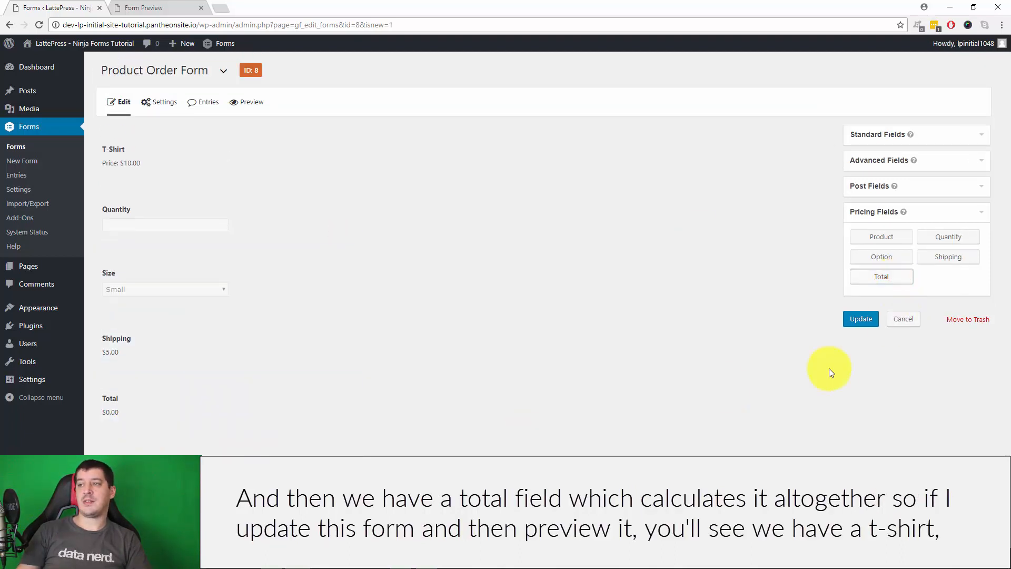
left_click(865, 323)
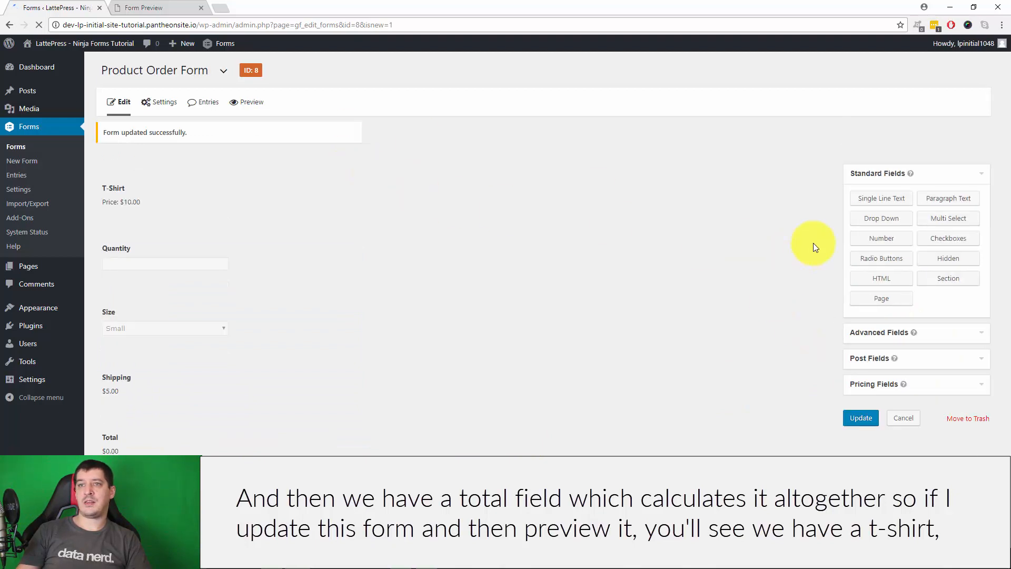
left_click(253, 103)
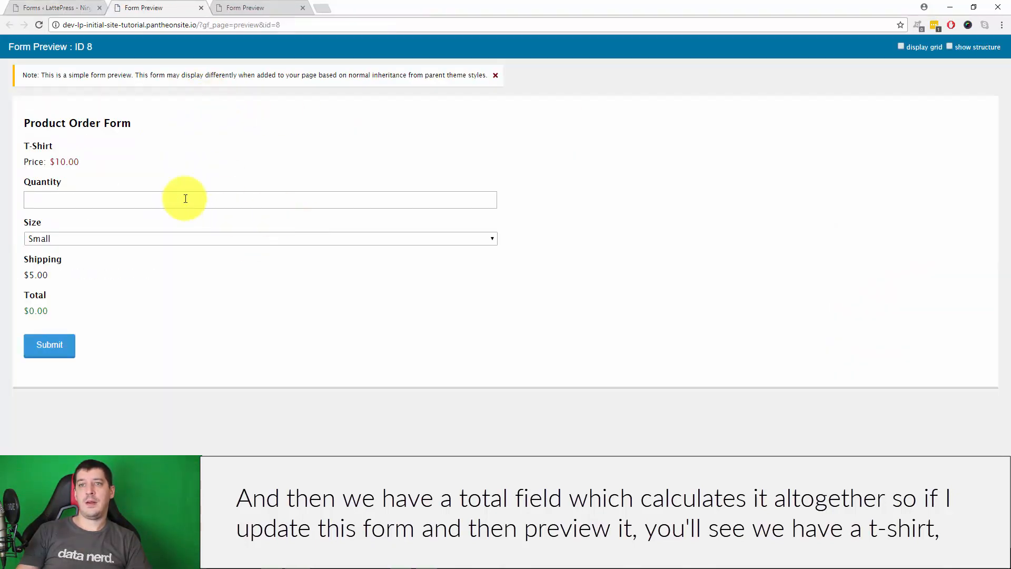
Test the preview with quantity 1 and Large size for a $20.00 total, then return to the editor
left_click(112, 203)
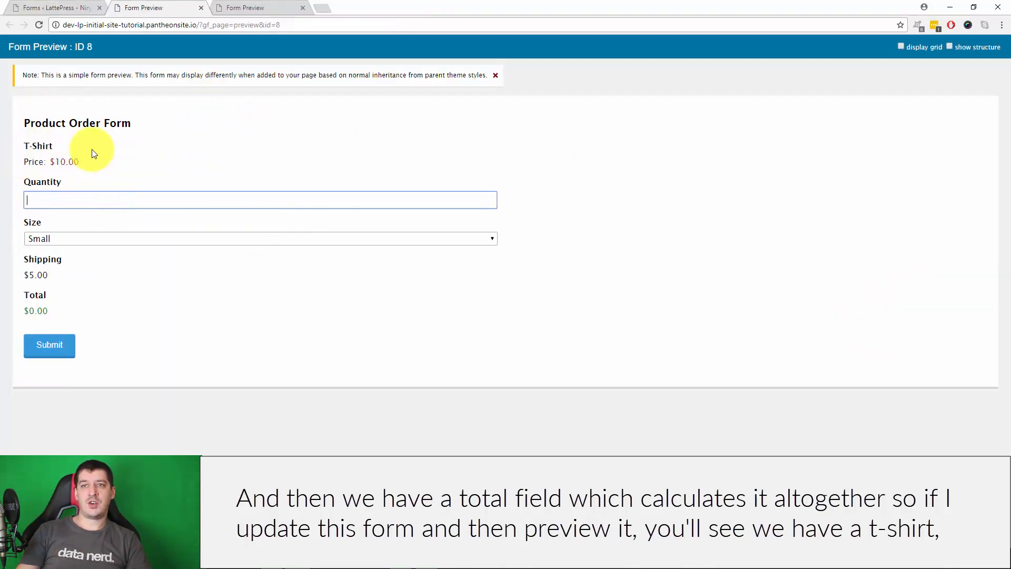
left_click(63, 198)
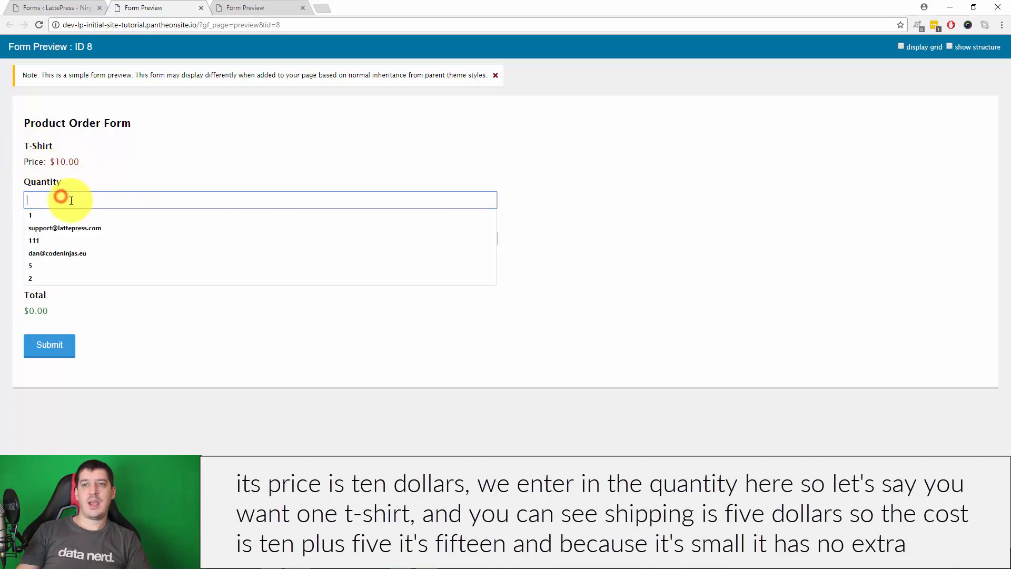
type("1")
left_click(658, 204)
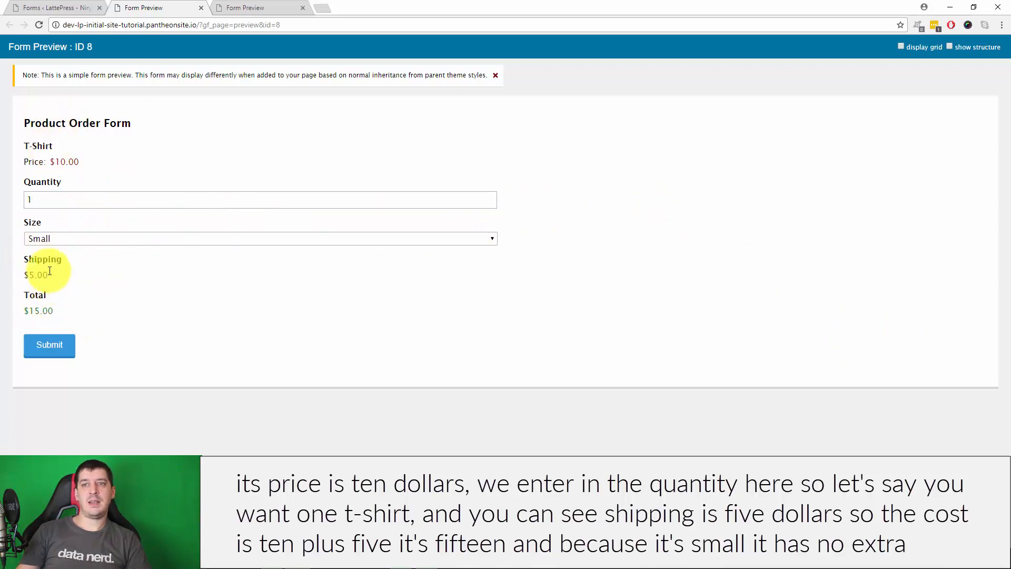
left_click(166, 243)
left_click(163, 258)
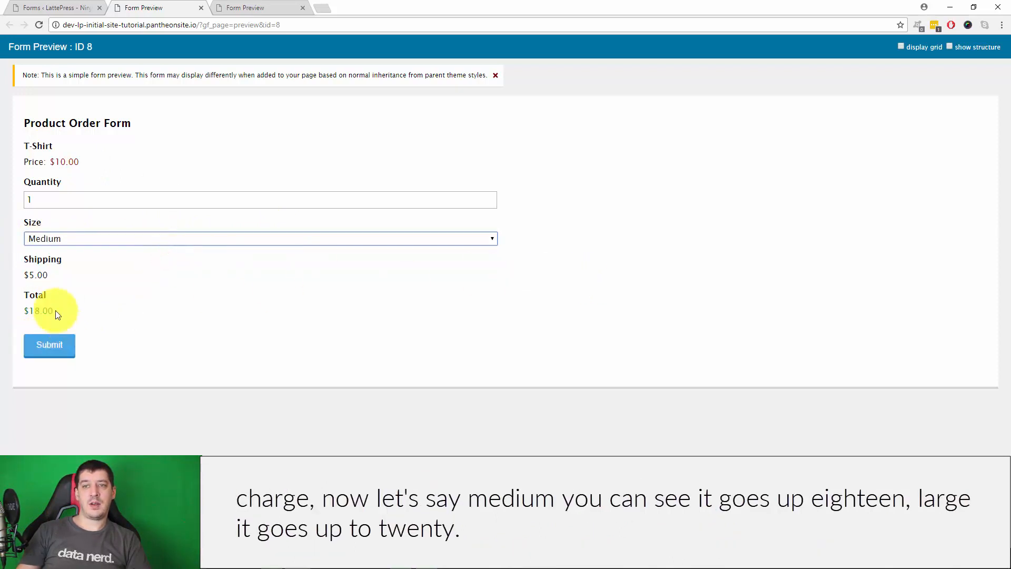
left_click(128, 239)
left_click(122, 271)
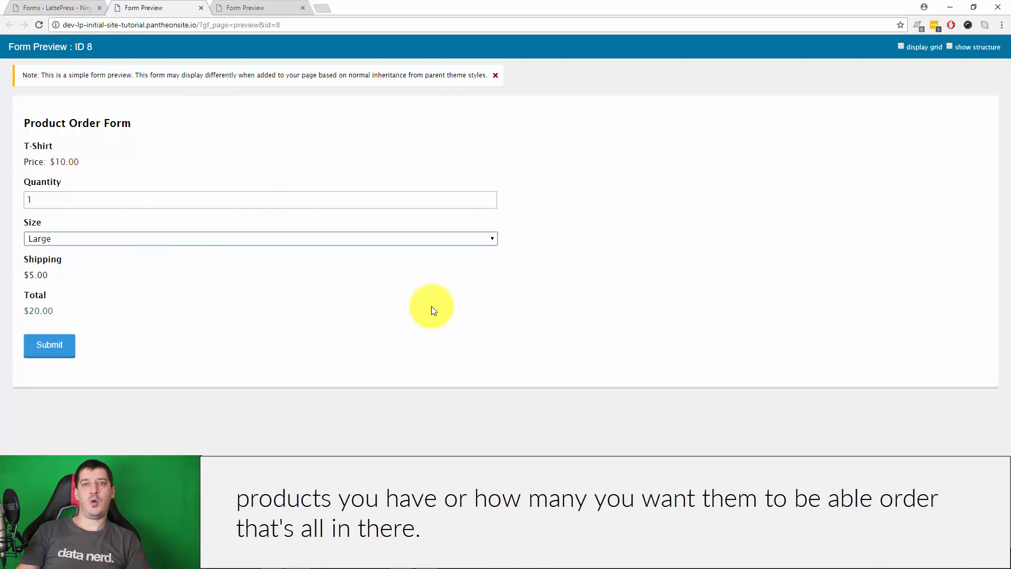
left_click(57, 6)
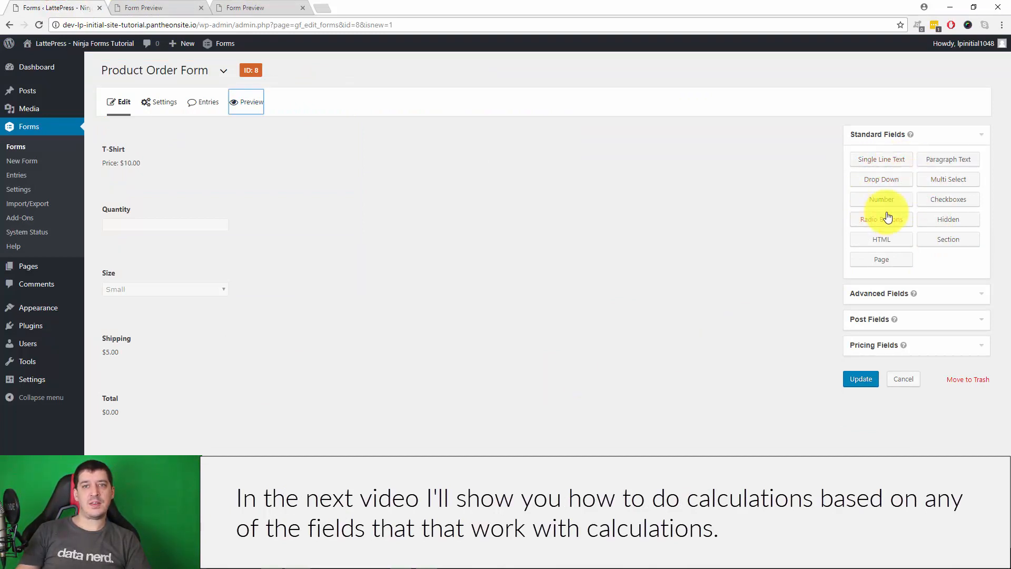
Expand Pricing Fields, then open Form Settings from the Settings menu
left_click(917, 348)
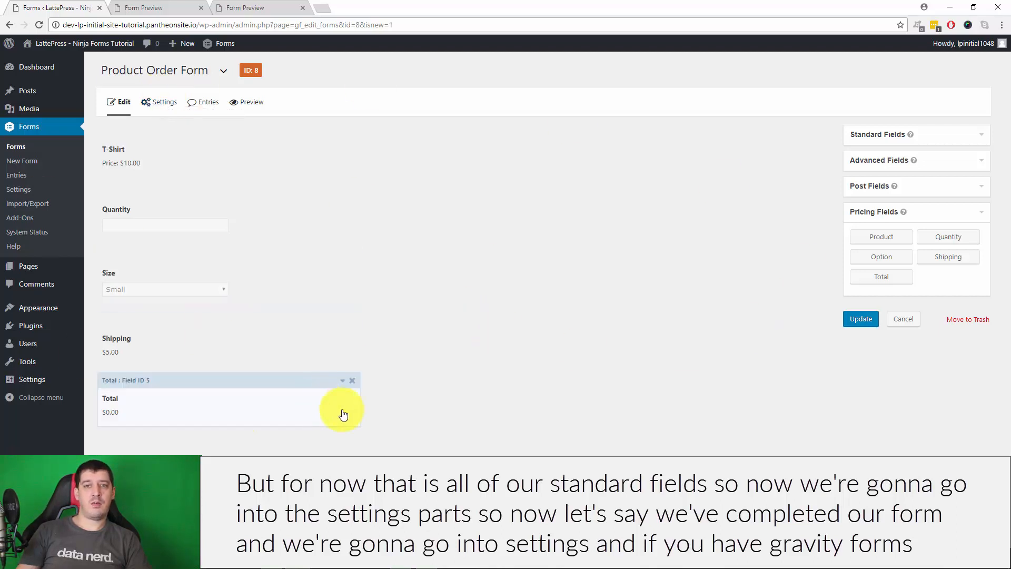
mouse_move(163, 102)
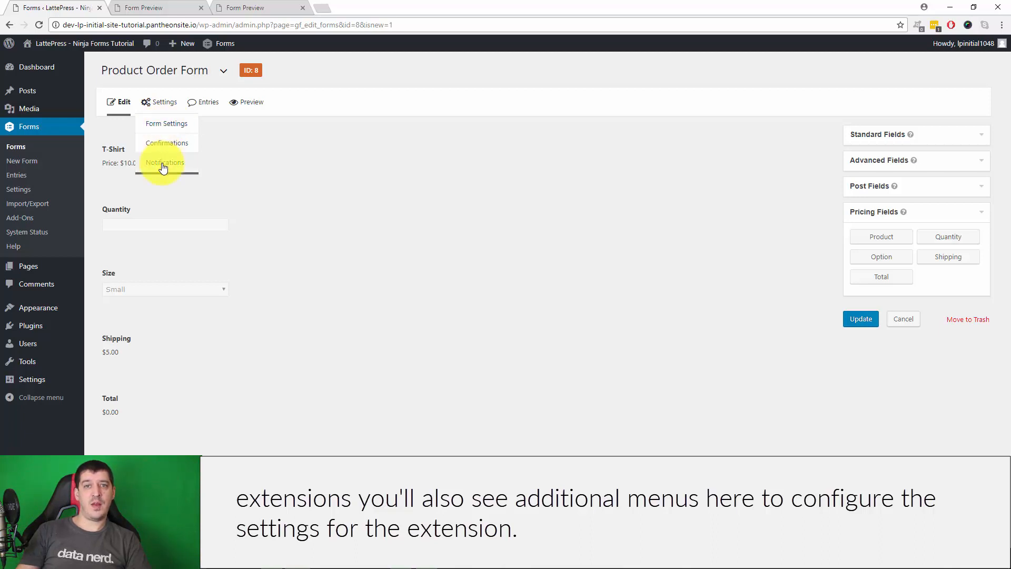
left_click(167, 123)
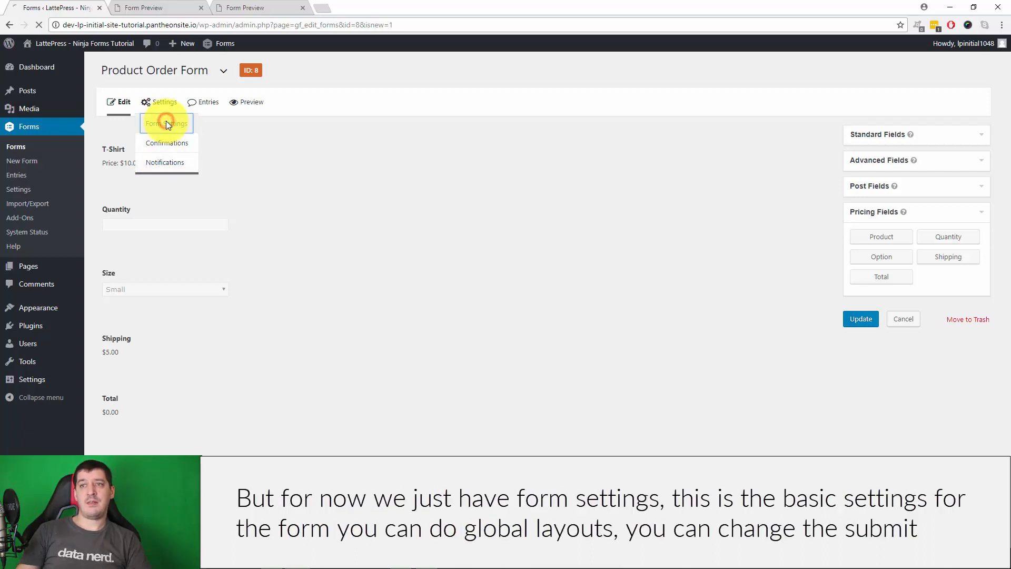
Scroll through the Form Settings page, then open Confirmations
scroll(516, 332, "down", 2)
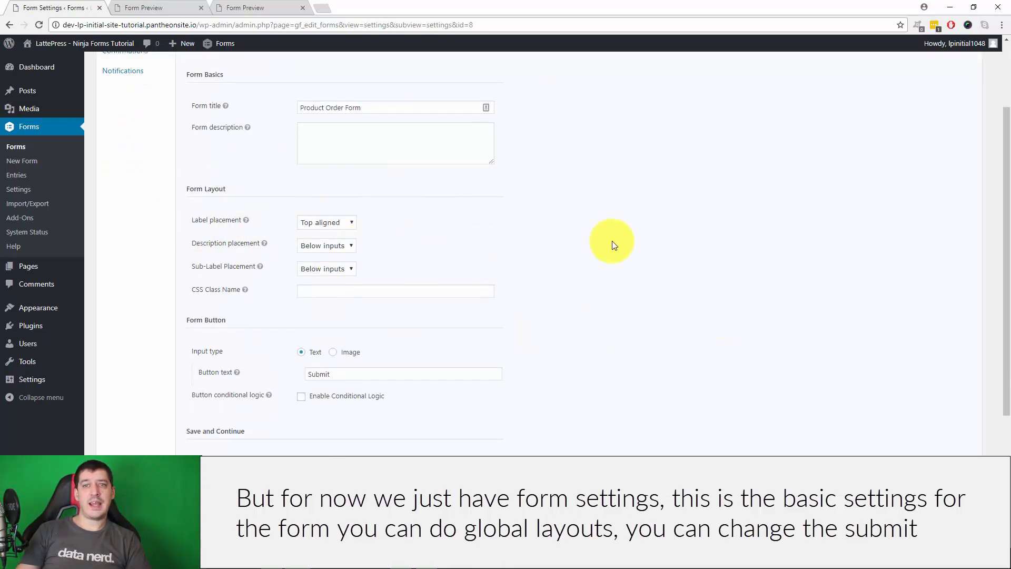
scroll(612, 241, "down", 2)
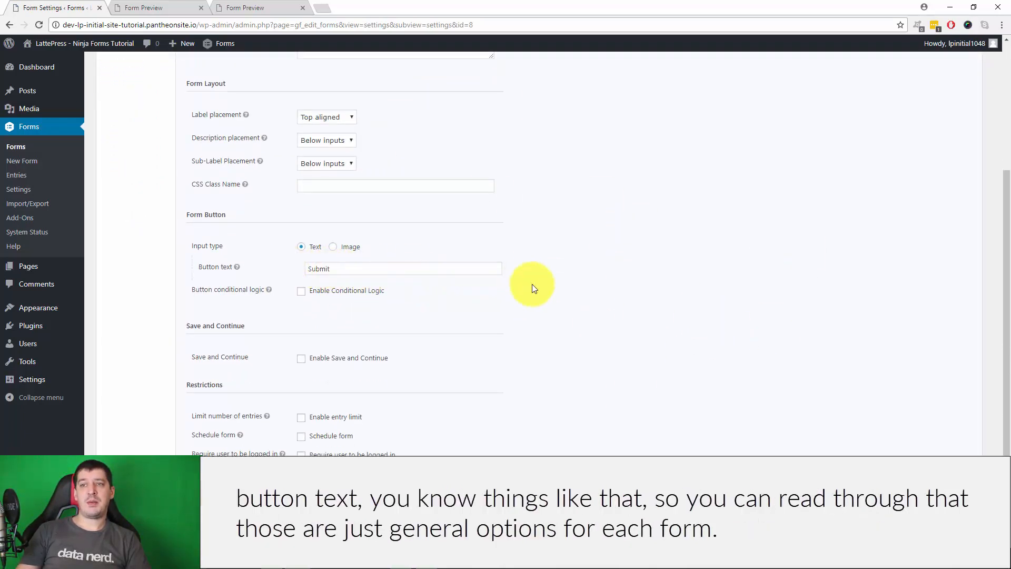
scroll(580, 237, "down", 2)
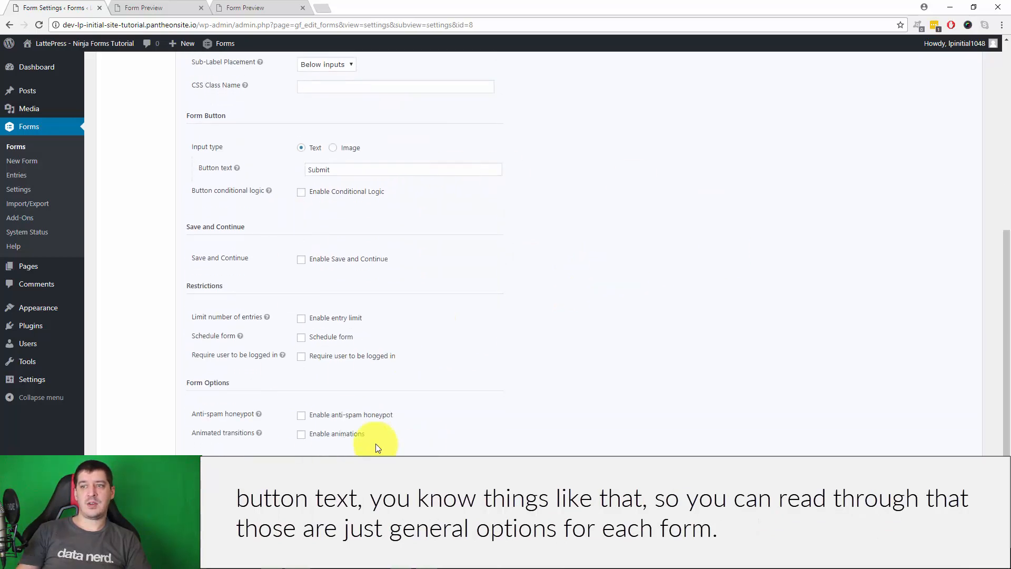
scroll(560, 388, "up", 6)
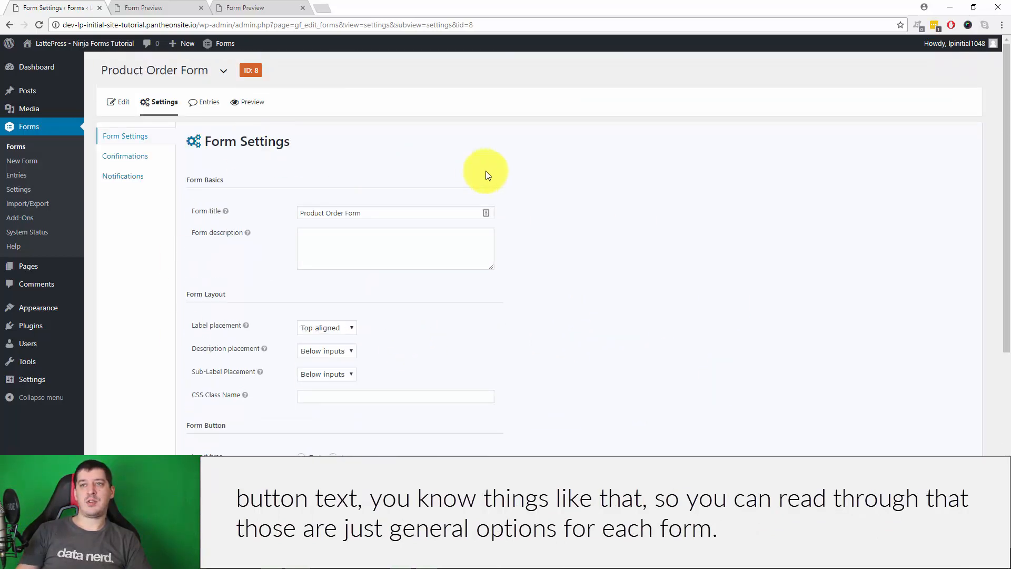
left_click(130, 156)
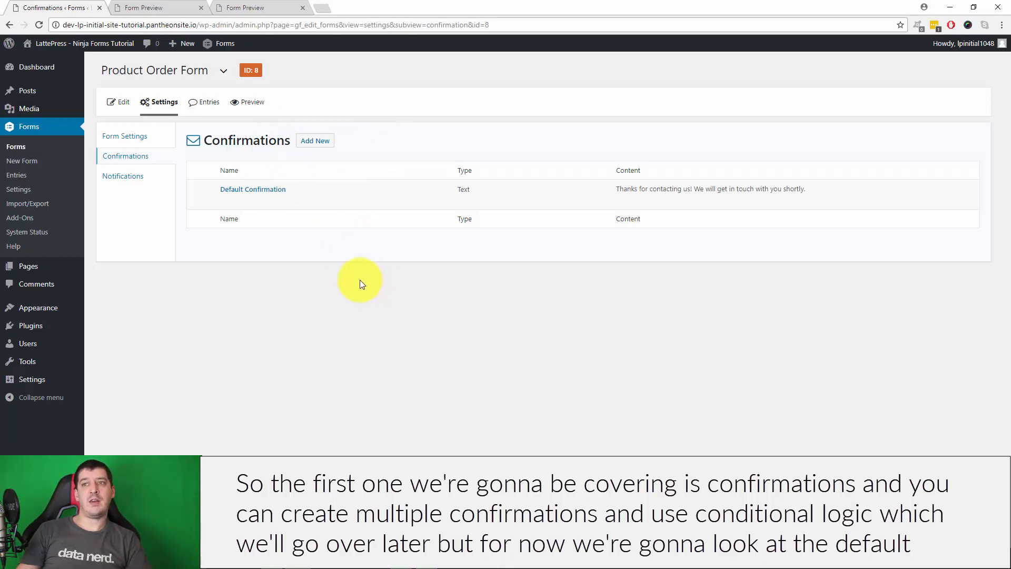
Edit the Default Confirmation, try the Page and Redirect options, and keep it as Text
left_click(226, 200)
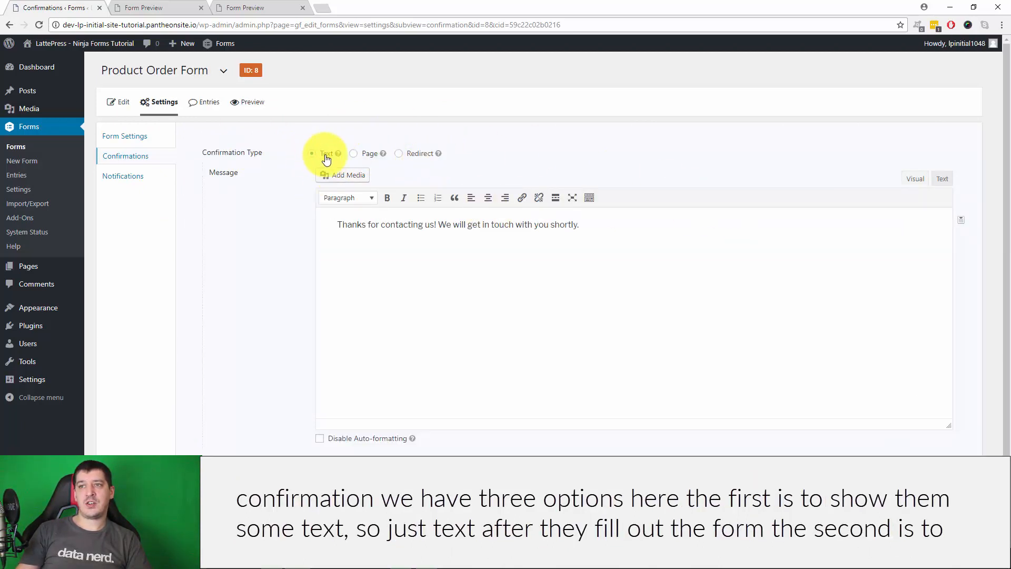
left_click_drag(330, 224, 699, 227)
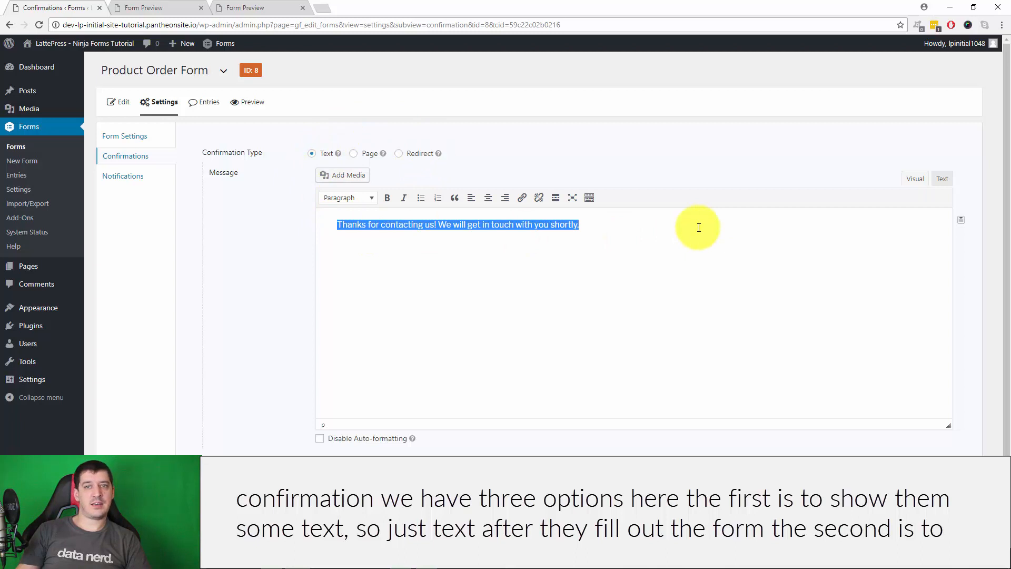
left_click(549, 276)
left_click(354, 154)
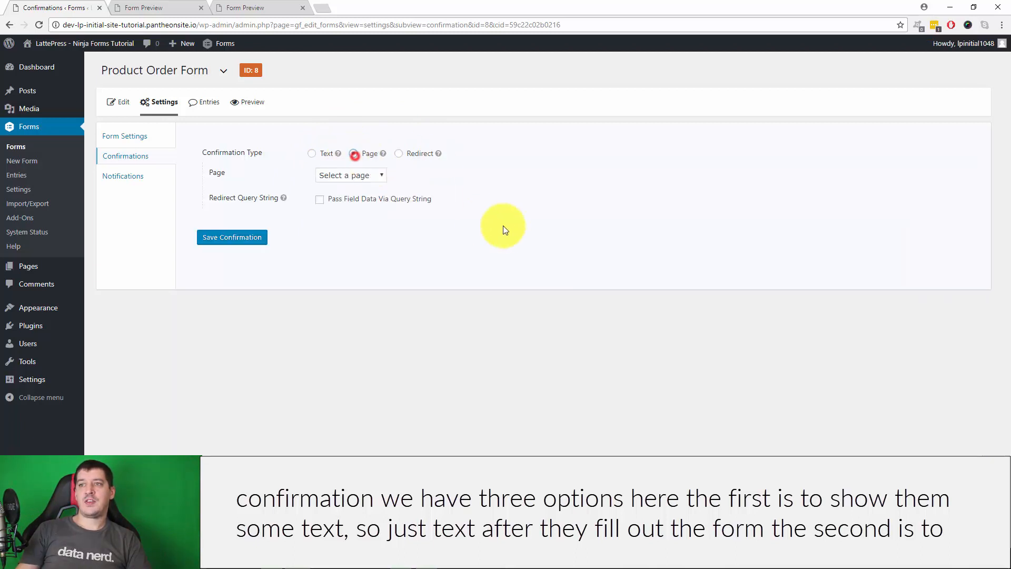
left_click(369, 176)
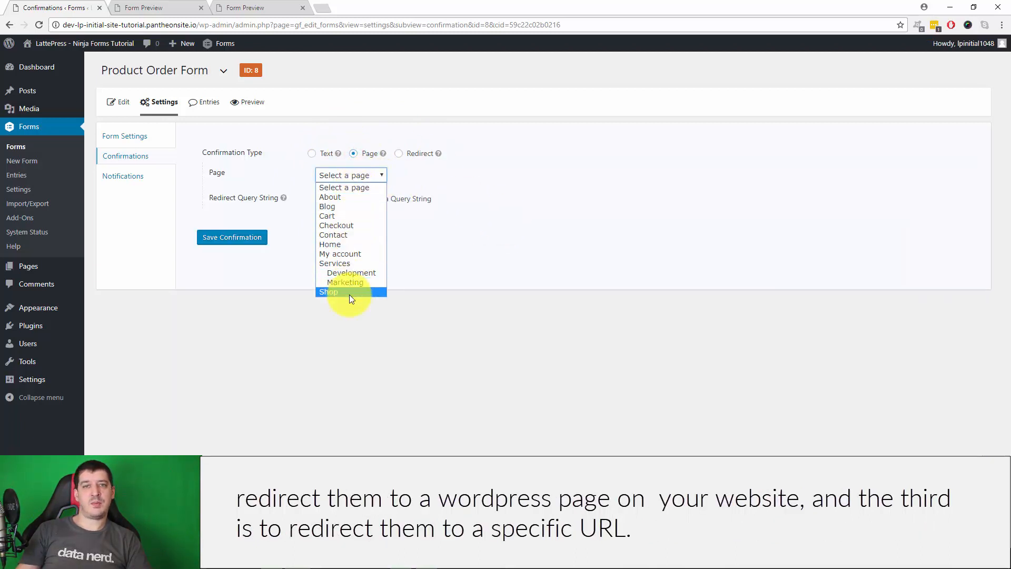
left_click(577, 258)
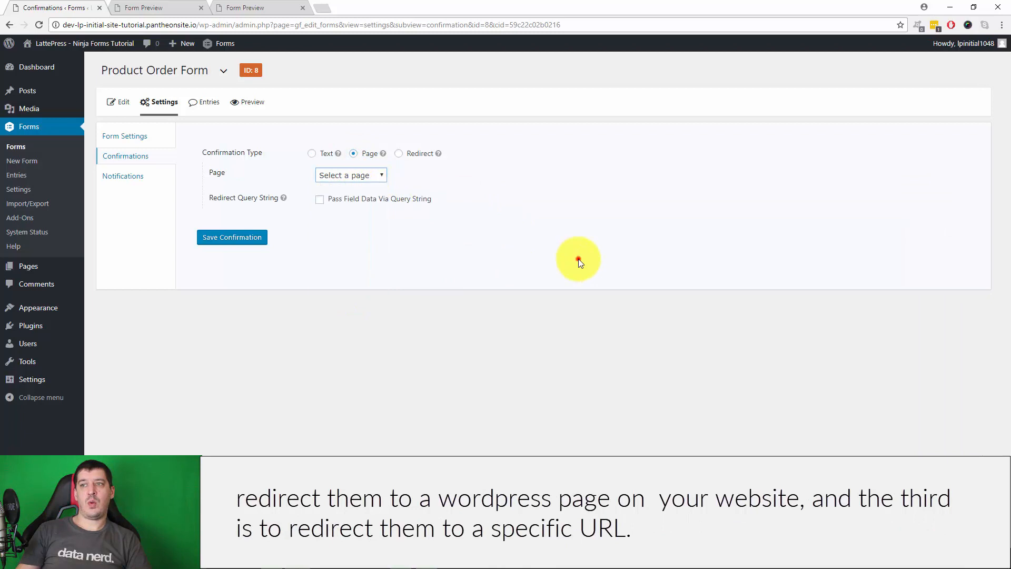
left_click(405, 154)
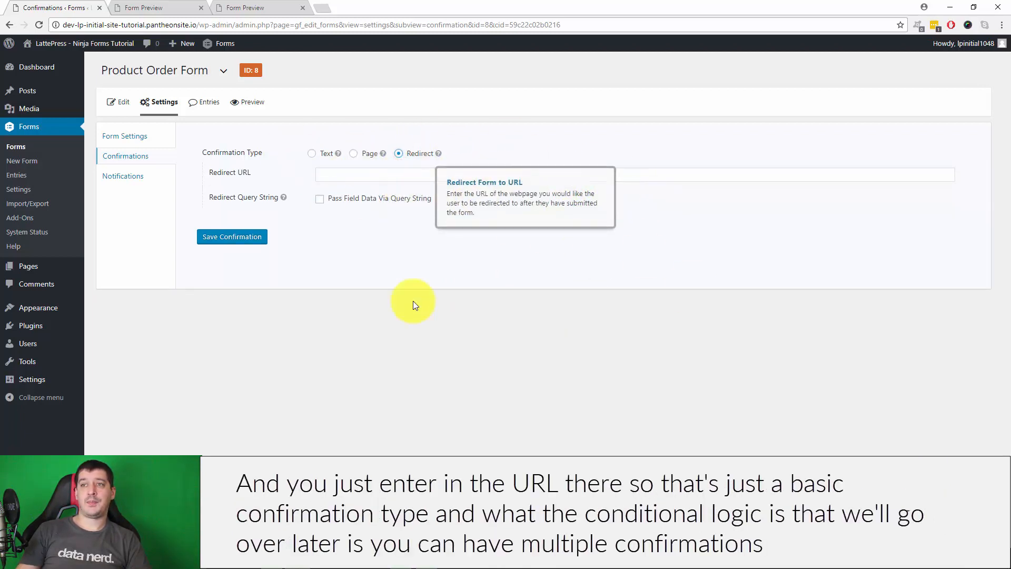
left_click(347, 174)
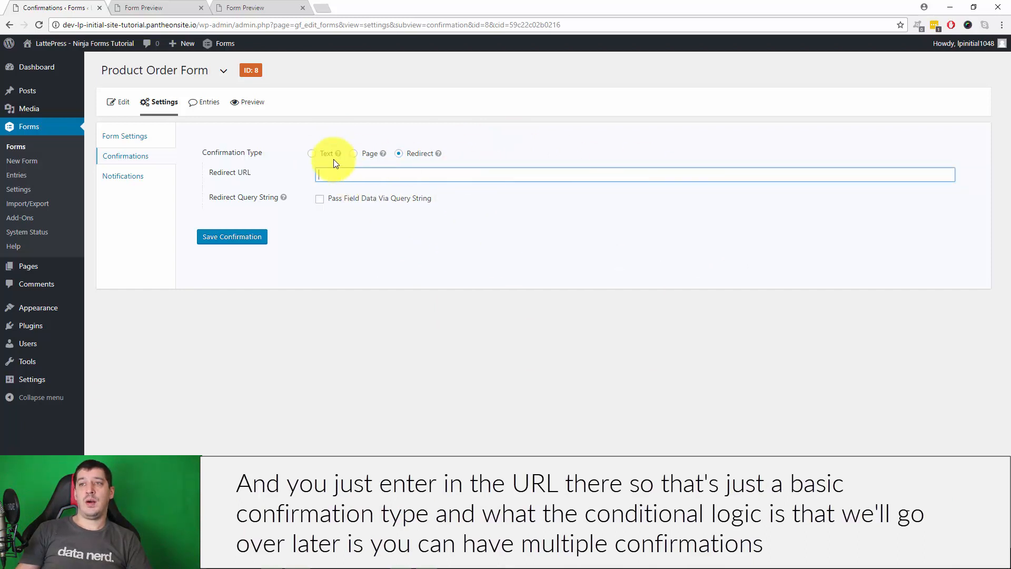
left_click(311, 154)
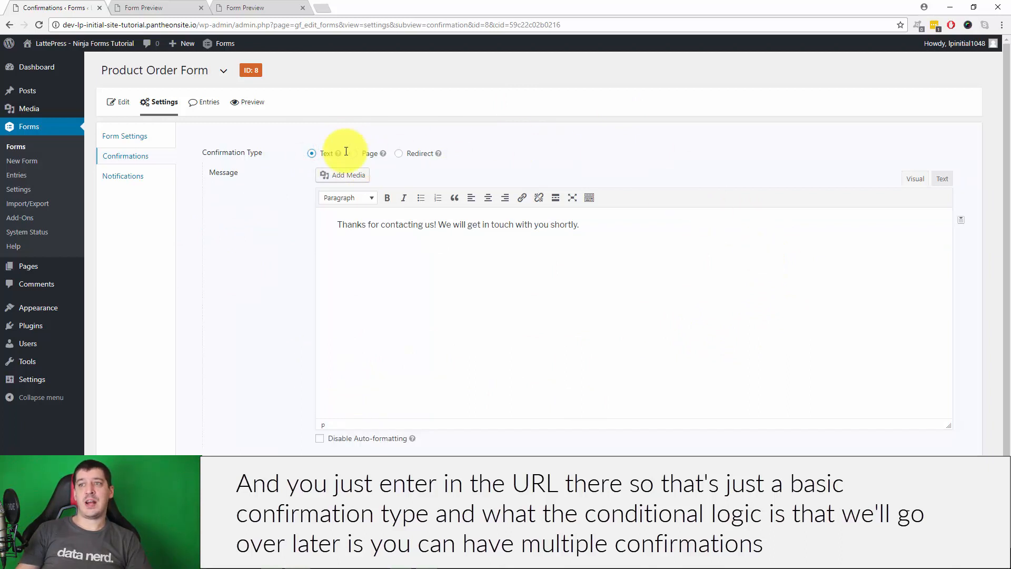
Return to the Confirmations list and go to Notifications
left_click(146, 155)
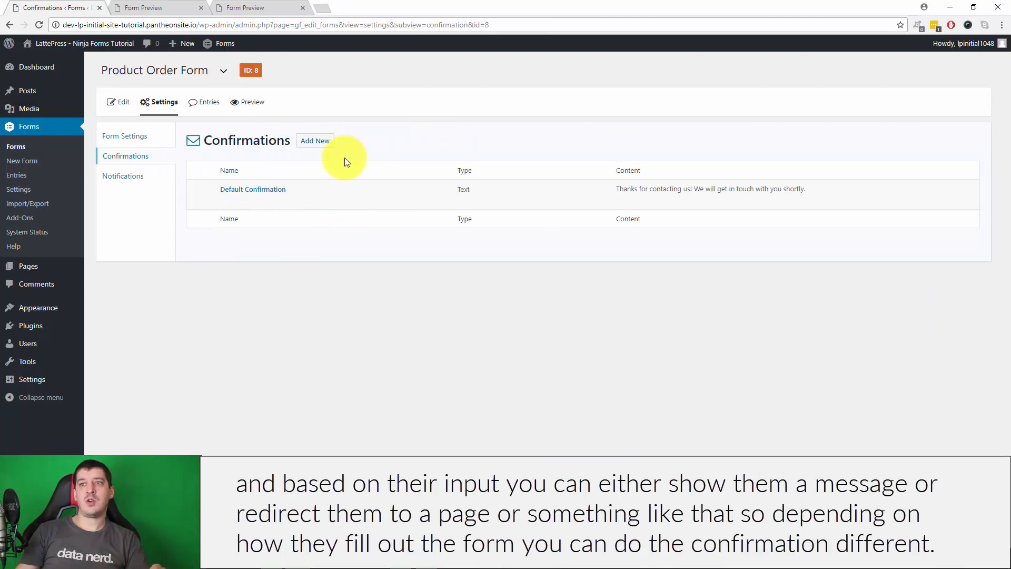
mouse_move(248, 203)
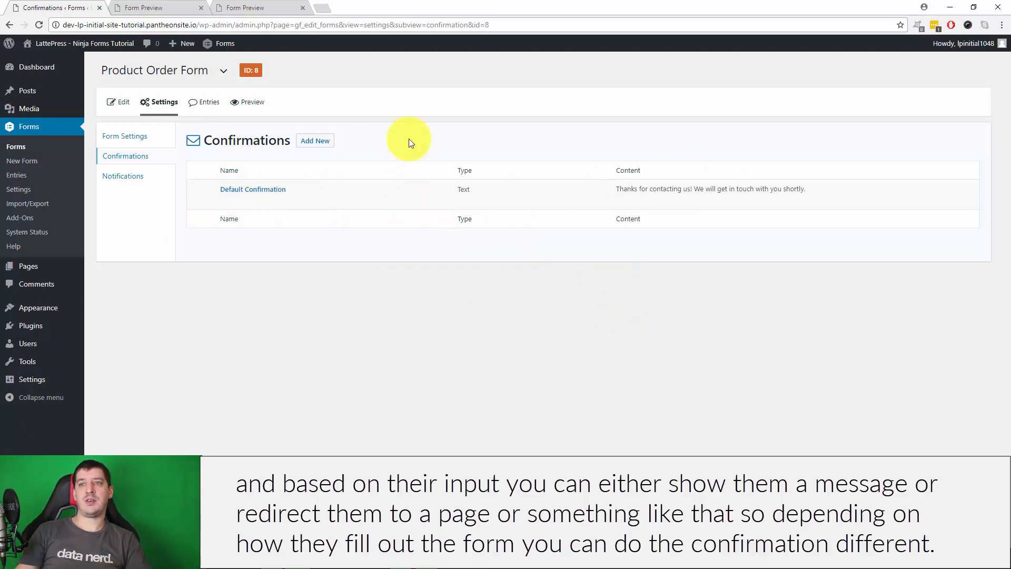
left_click(121, 176)
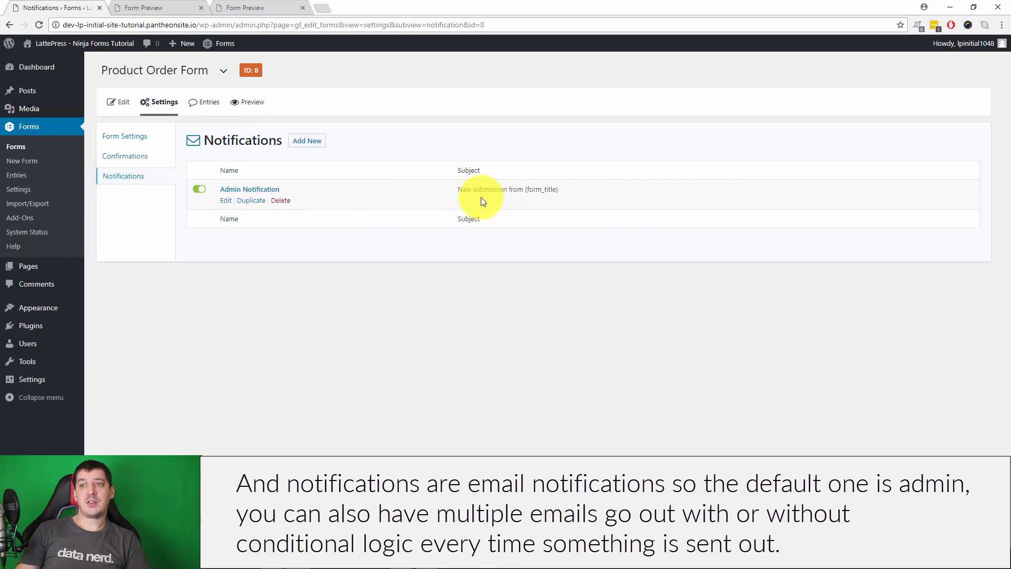
Replace the {admin_email} recipient of the Admin Notification with the company's support e-mail address
left_click(226, 200)
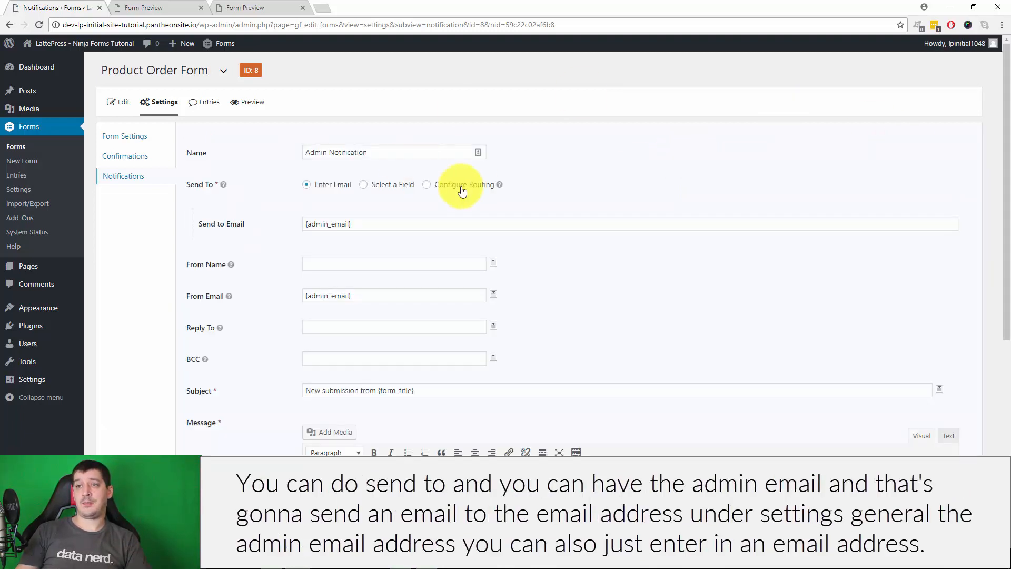
scroll(458, 187, "down", 1)
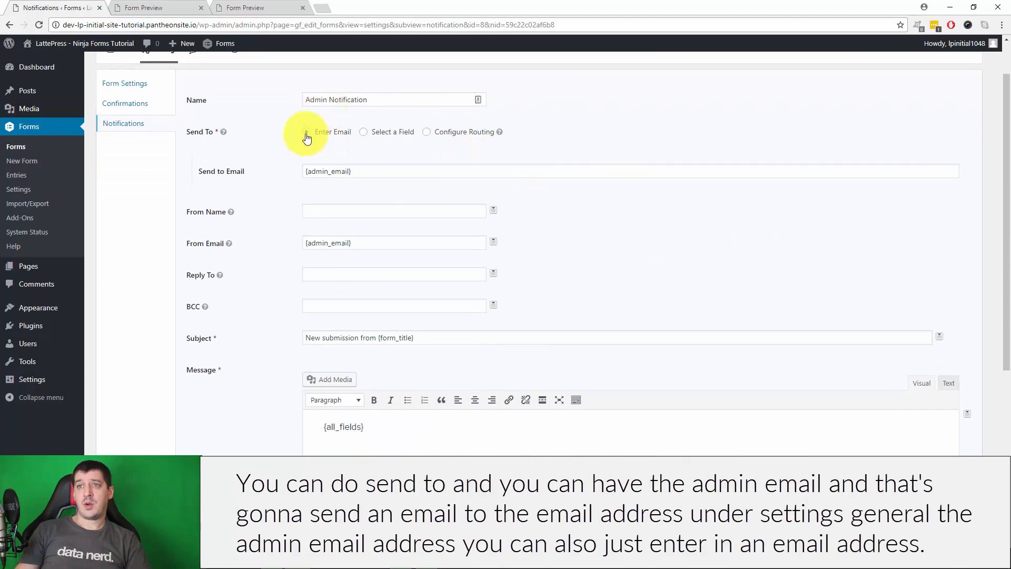
left_click_drag(373, 170, 217, 166)
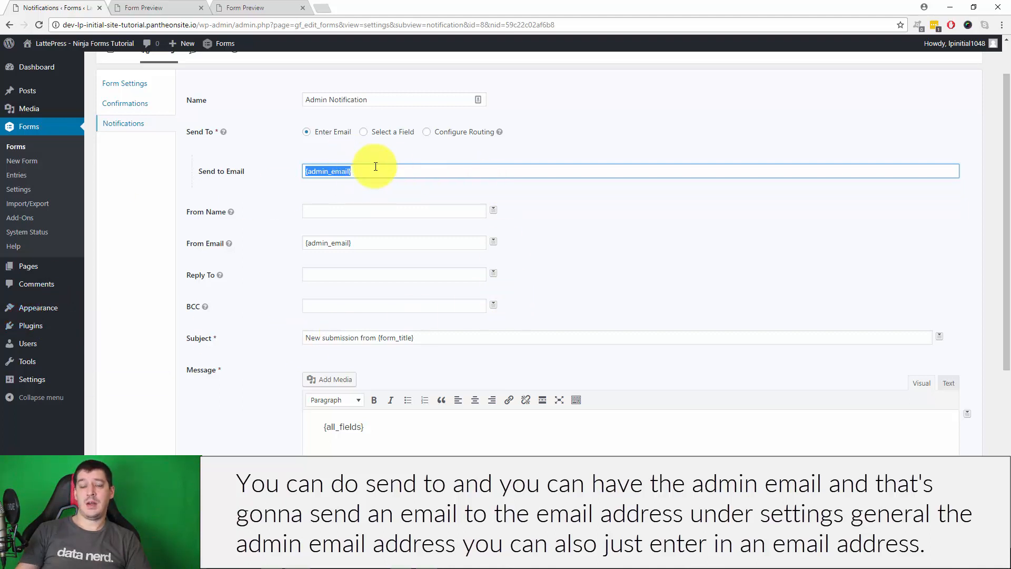
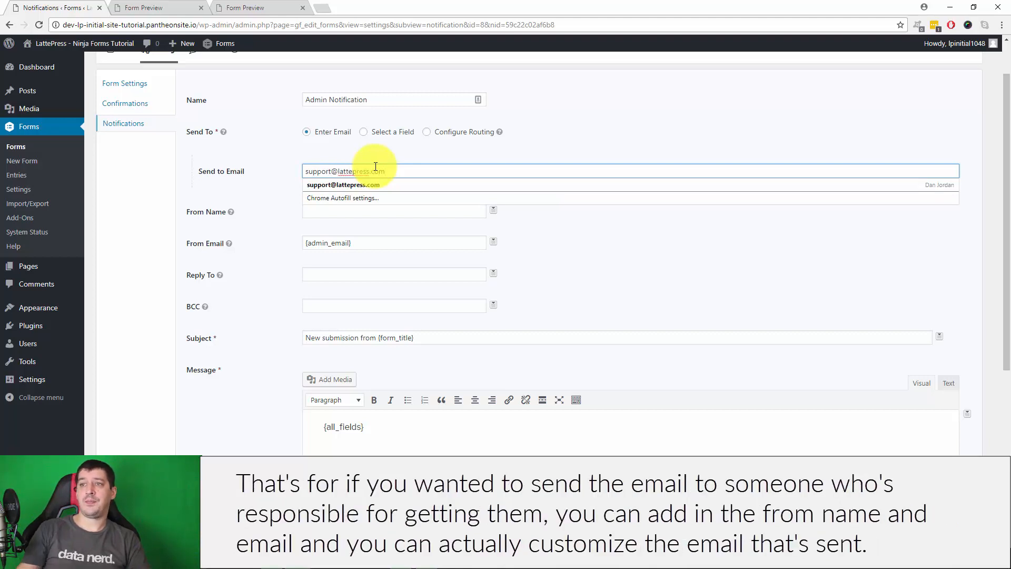
left_click(647, 137)
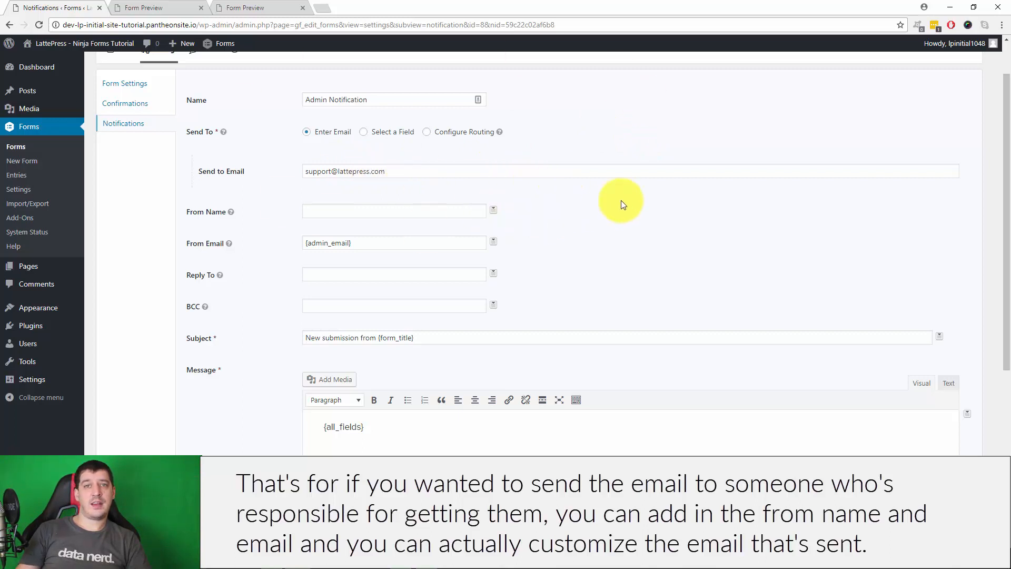
scroll(443, 265, "down", 2)
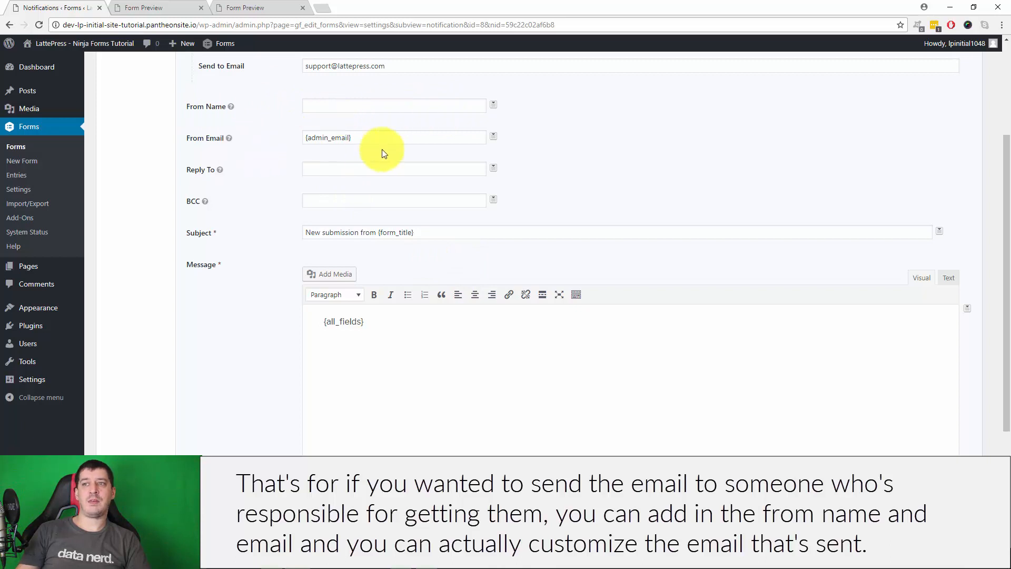
left_click(524, 338)
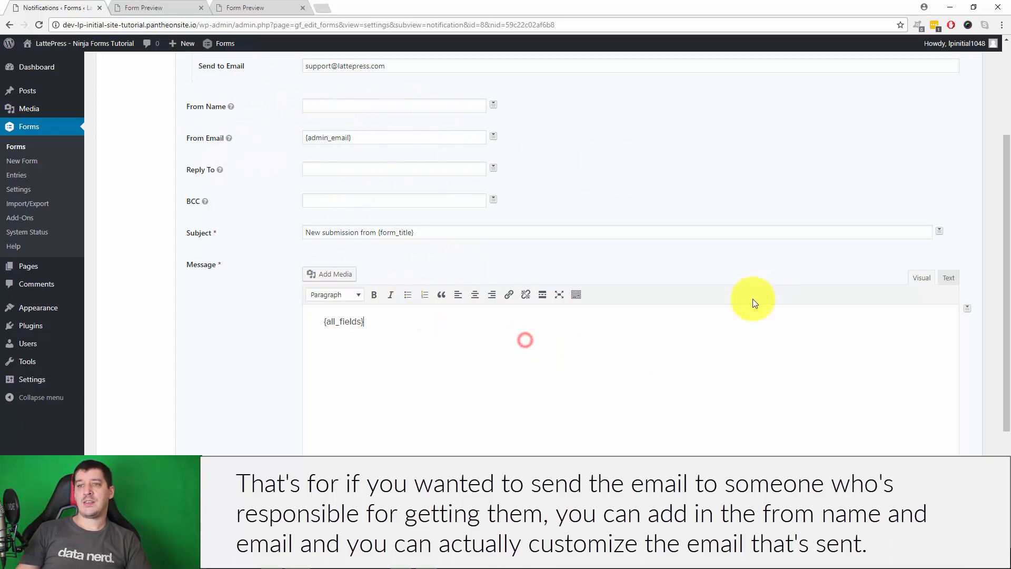
scroll(390, 210, "down", 3)
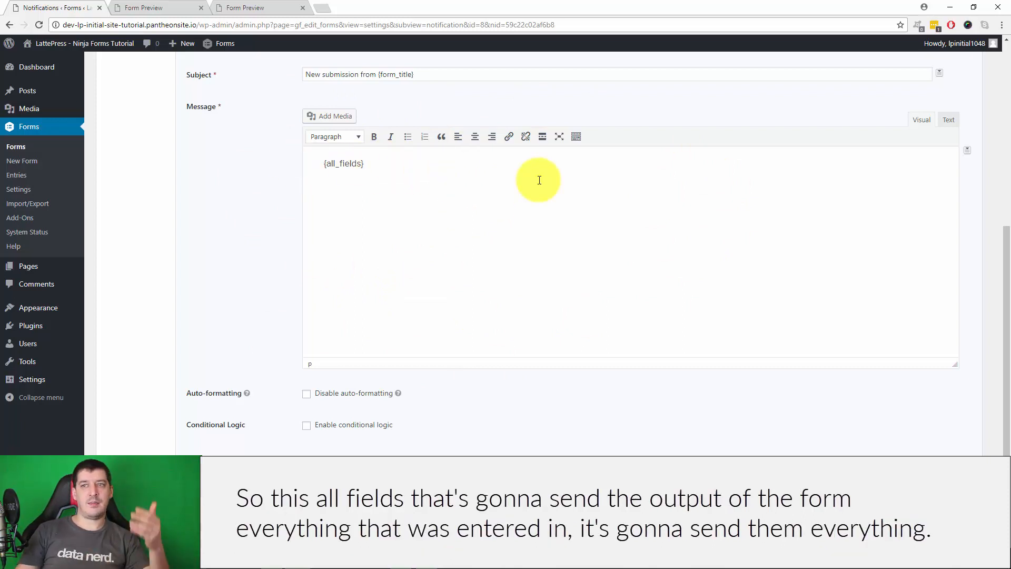
Replace {all_fields} in the message body and remove a mistakenly inserted T-Shirt (Name) tag
left_click_drag(377, 158, 268, 154)
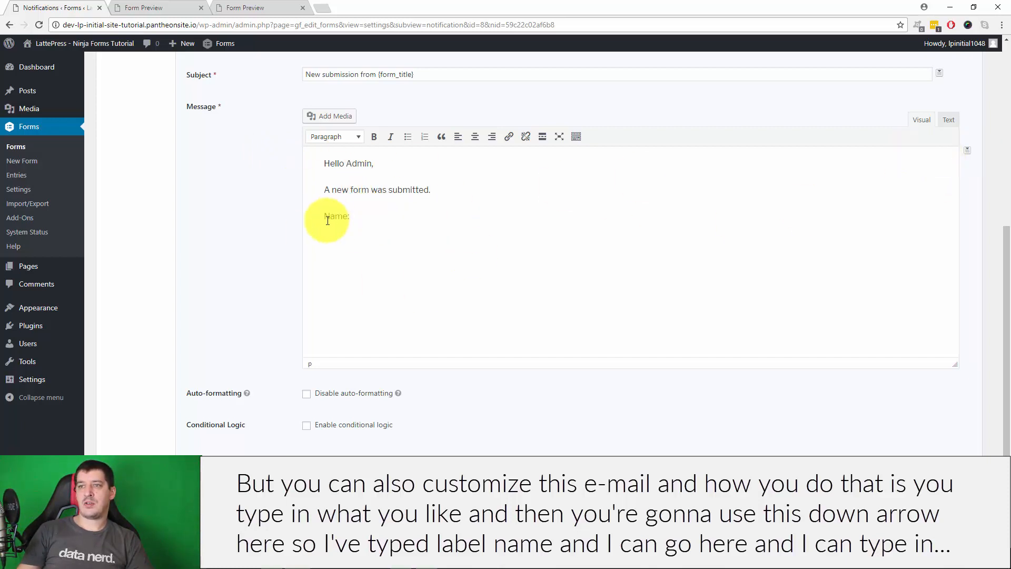
left_click(967, 150)
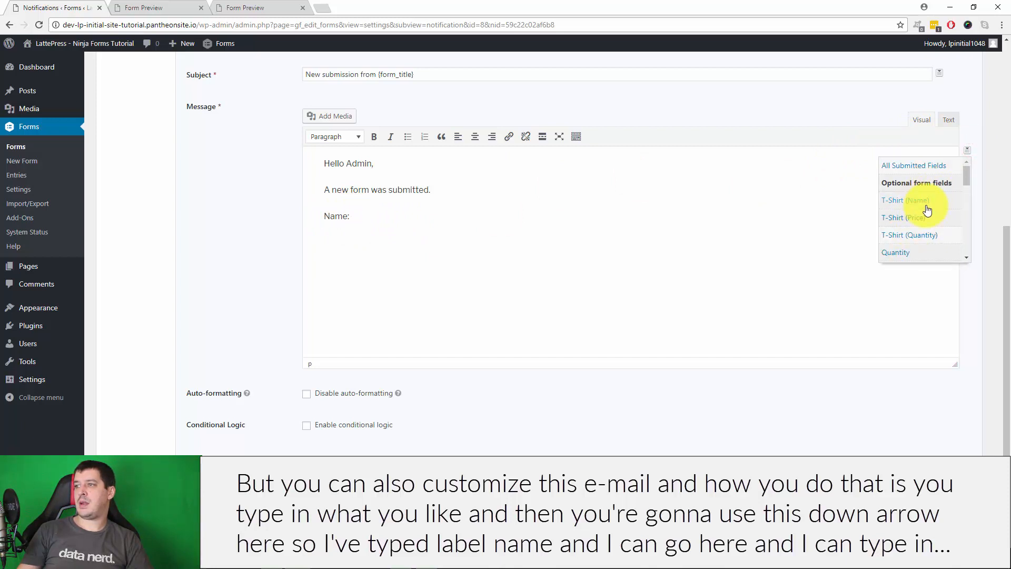
scroll(917, 231, "down", 1)
scroll(914, 231, "up", 1)
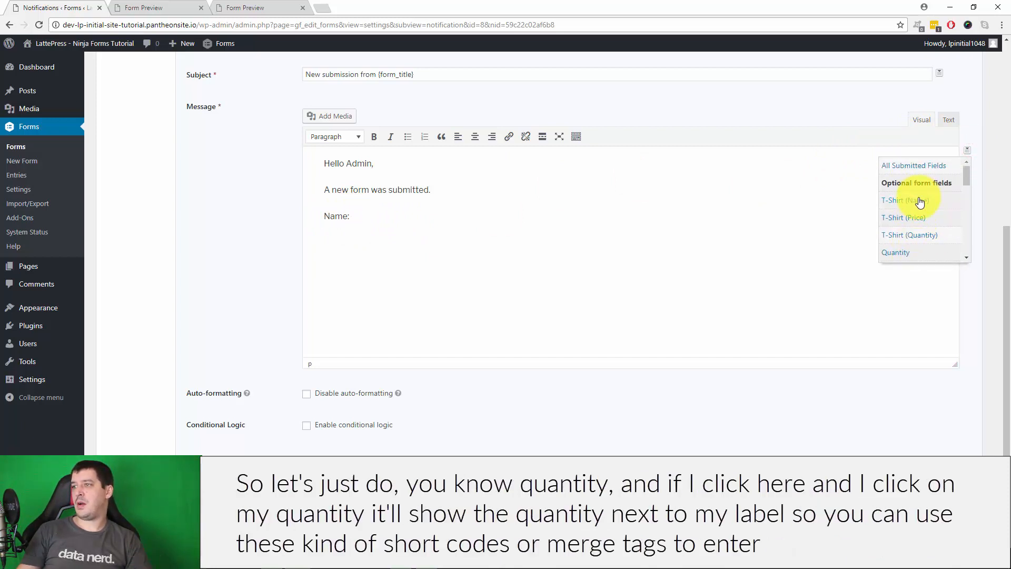
left_click(919, 204)
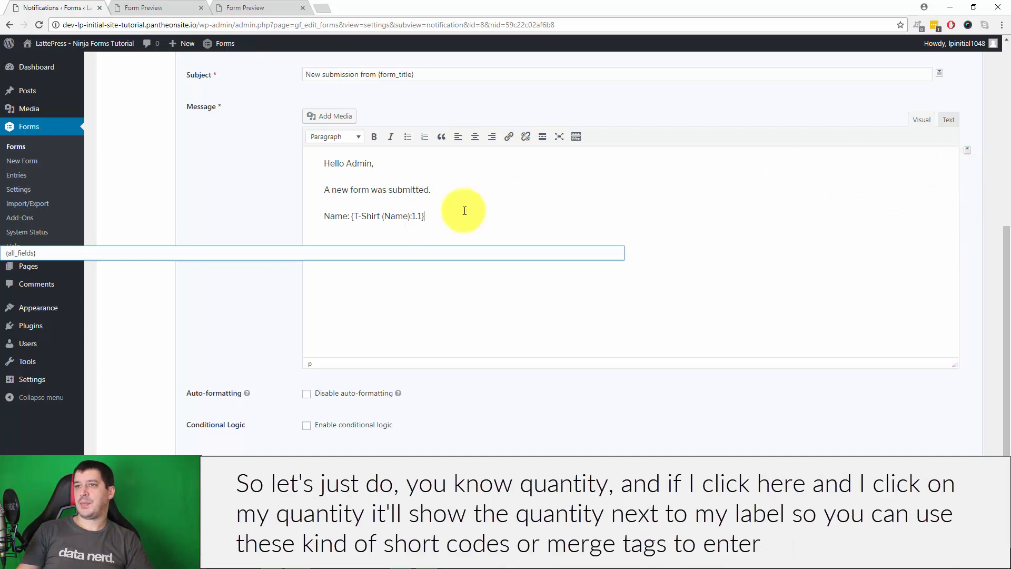
left_click_drag(372, 214, 351, 215)
key("BackSpace")
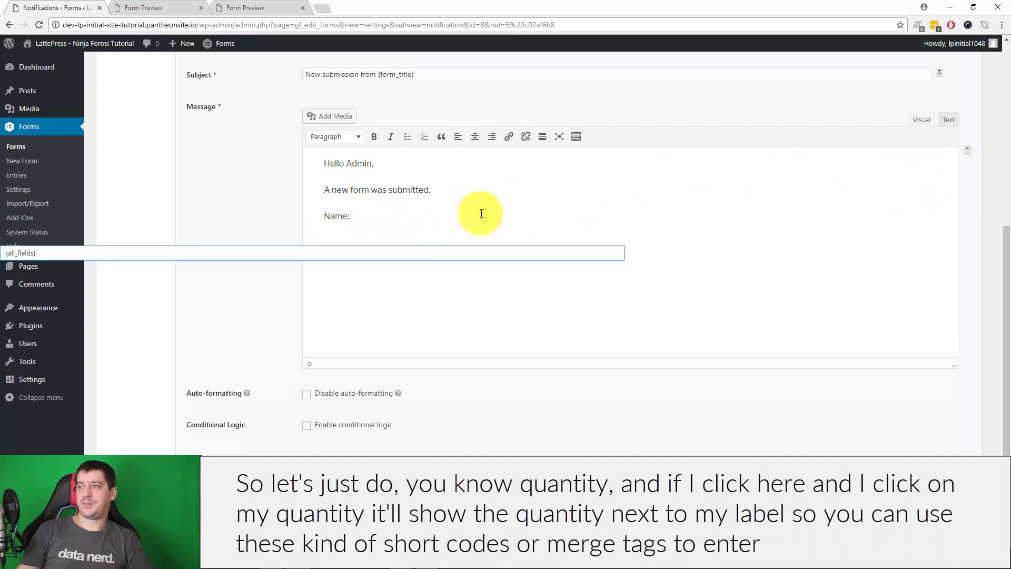
left_click(331, 221)
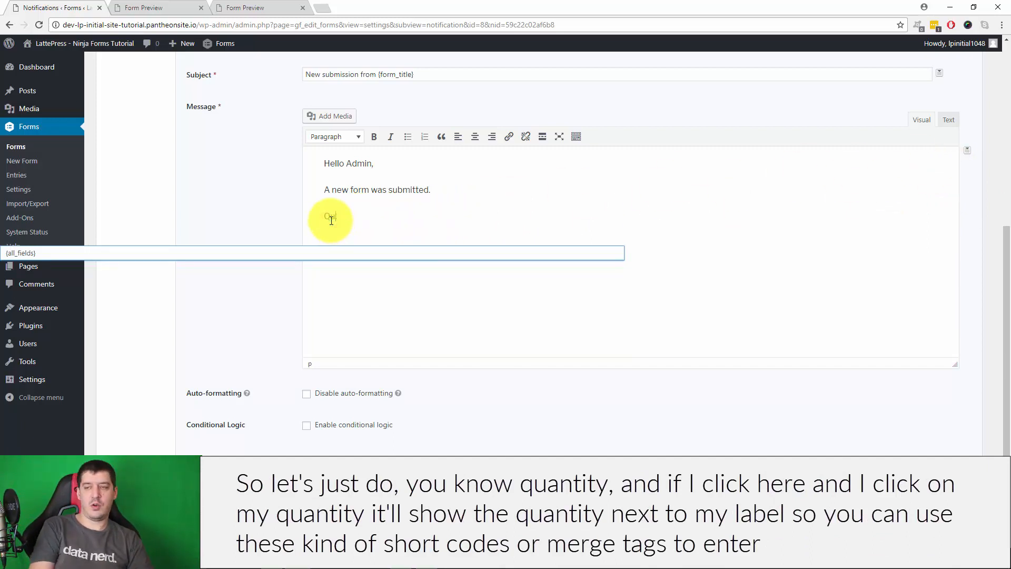
Add the T-Shirt (Quantity) merge tag after 'Quantity:' and append the All Submitted Fields tag
left_click(390, 214)
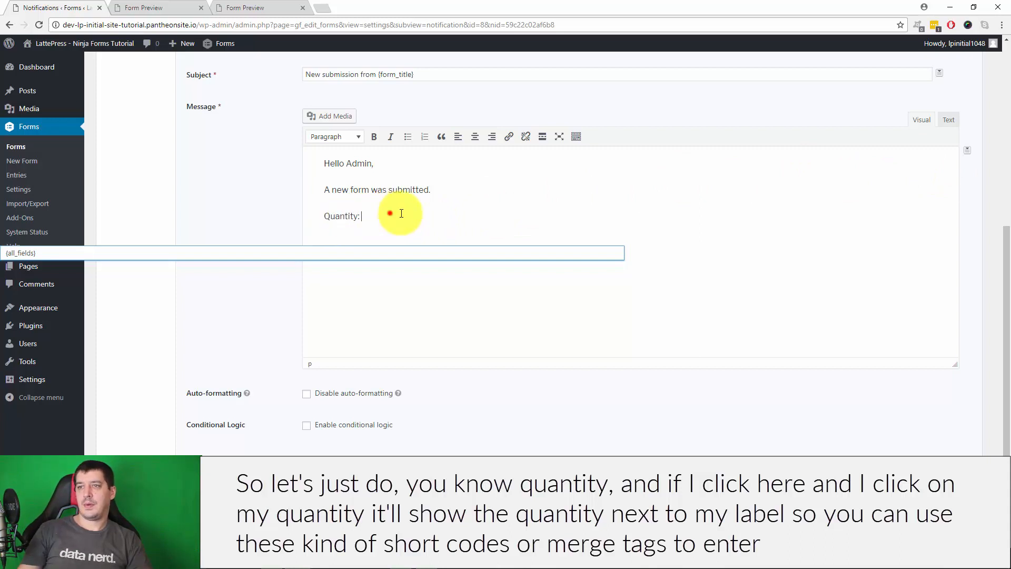
left_click(971, 154)
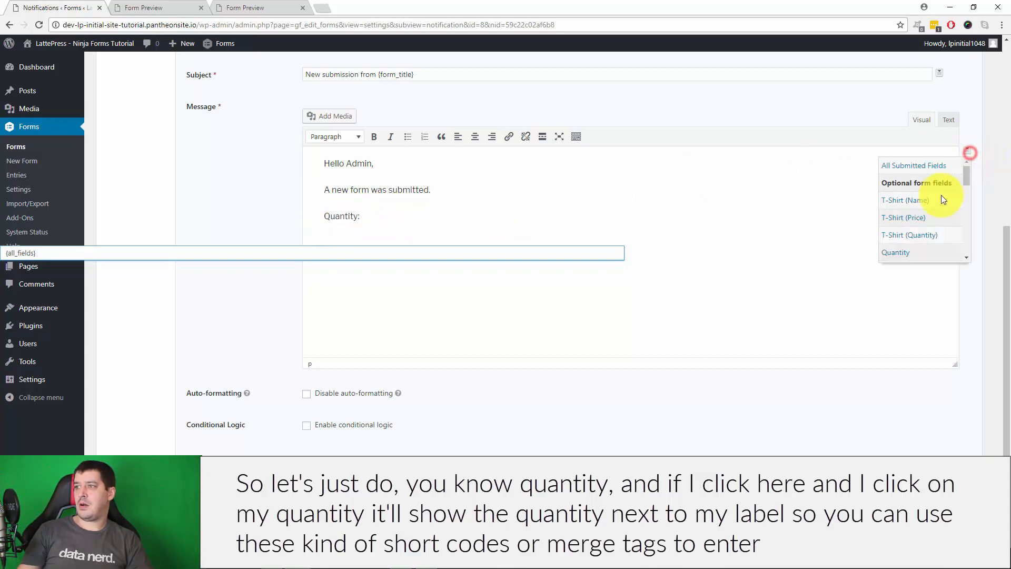
left_click(928, 238)
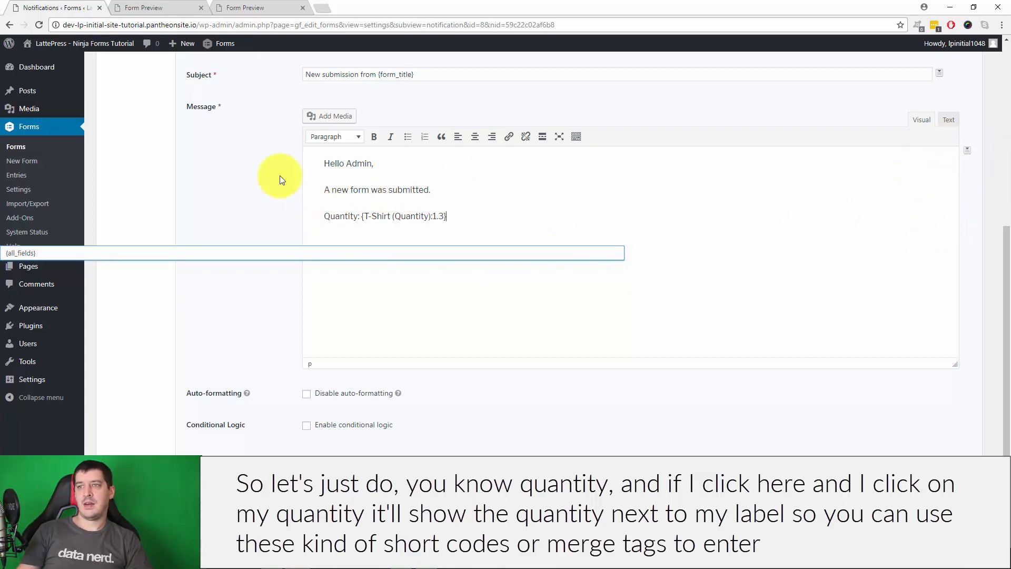
left_click(501, 223)
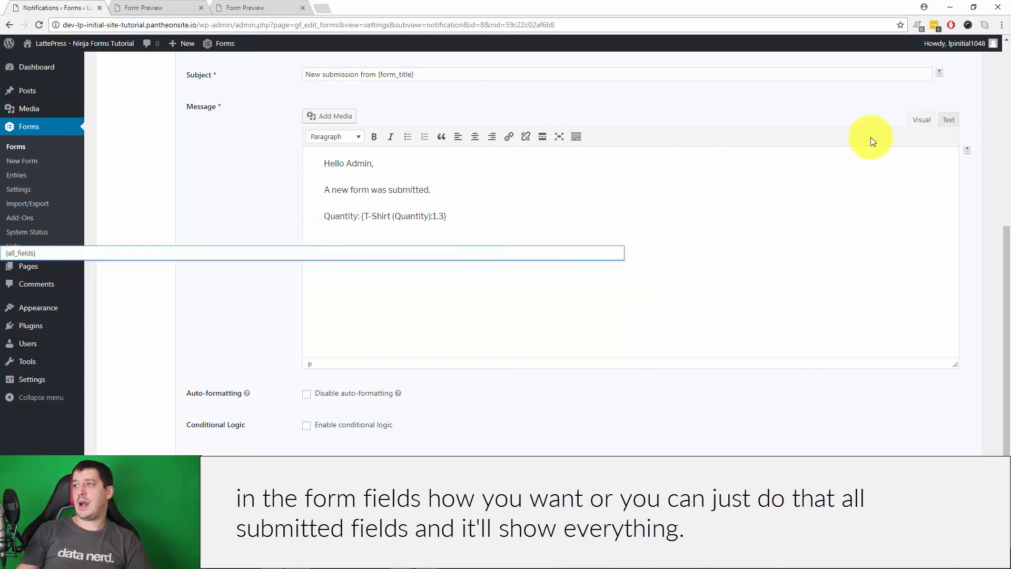
left_click(967, 150)
left_click(924, 172)
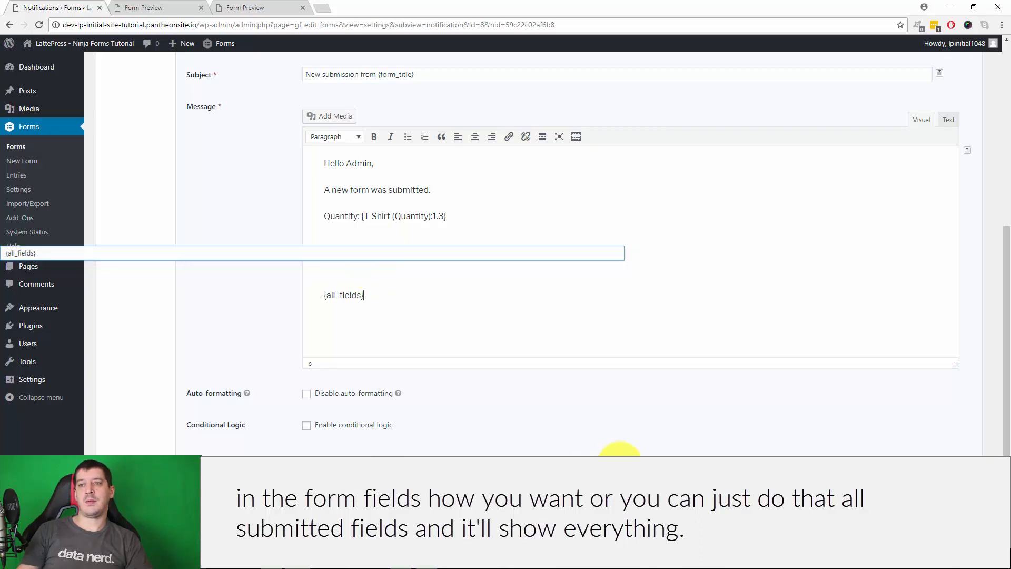
scroll(316, 411, "down", 1)
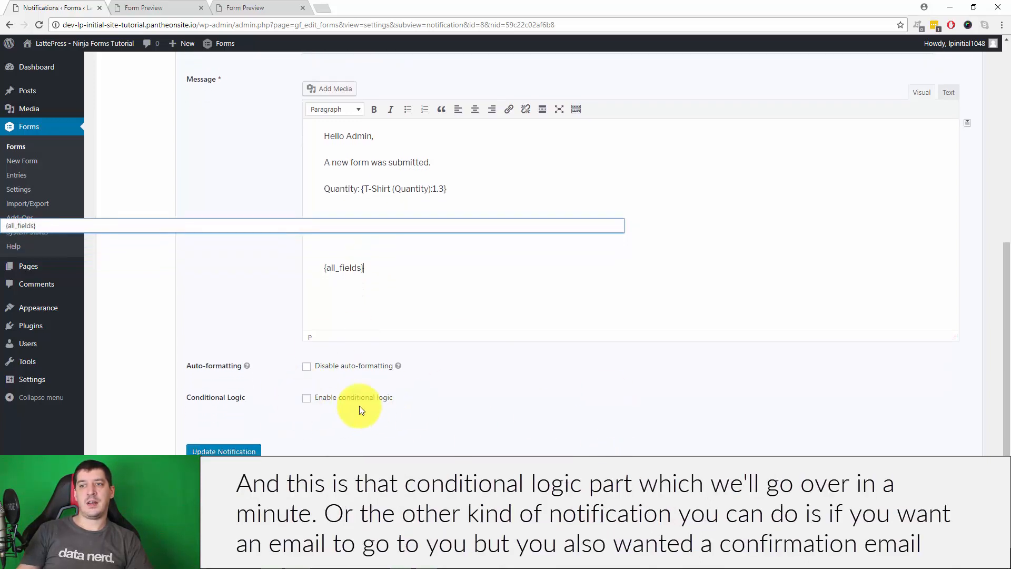
scroll(342, 431, "up", 7)
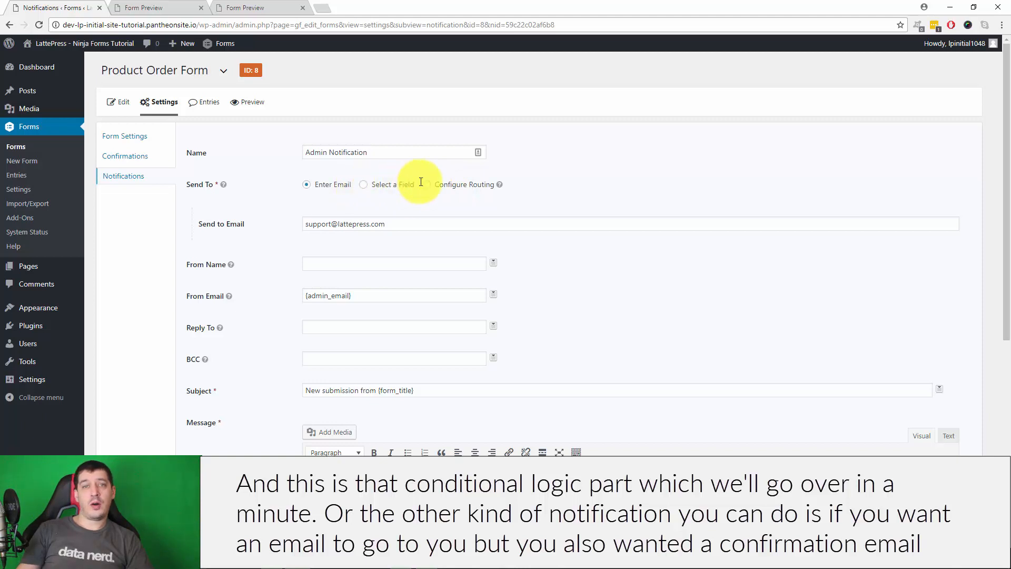
Add a new notification named User Confirmation Email with Send To set to Select a Field
left_click(110, 181)
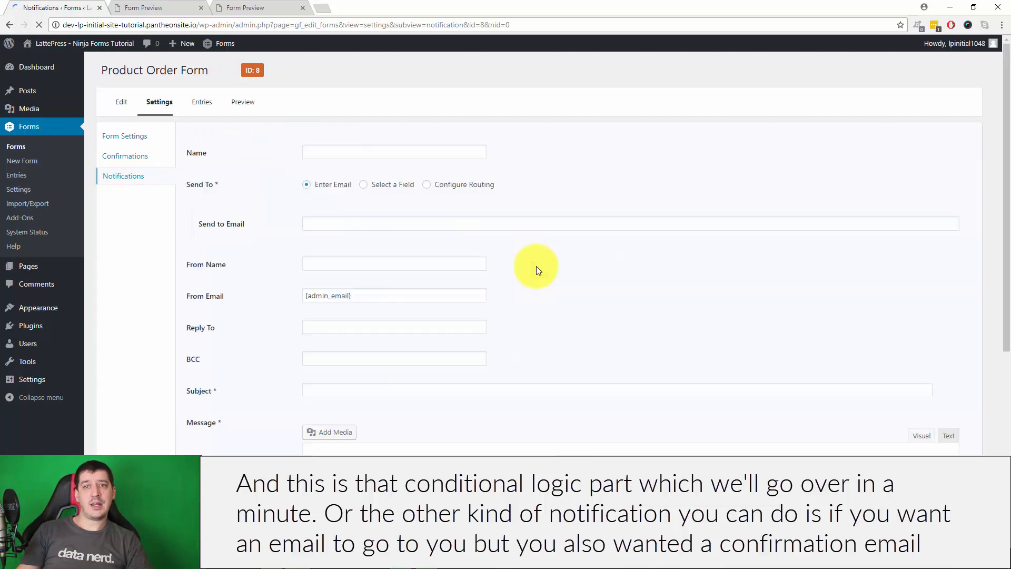
left_click(336, 153)
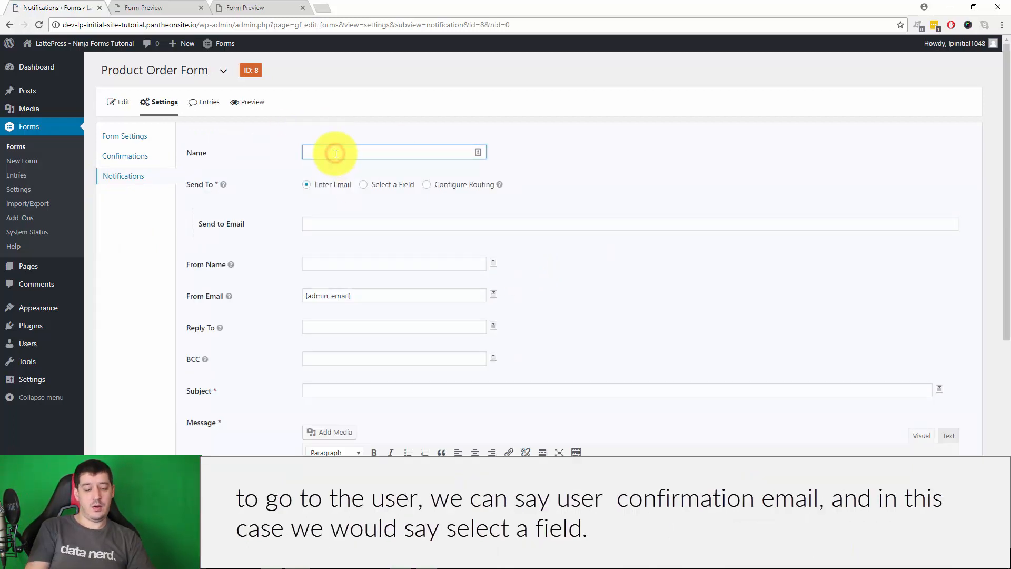
type("User Confirmation Email")
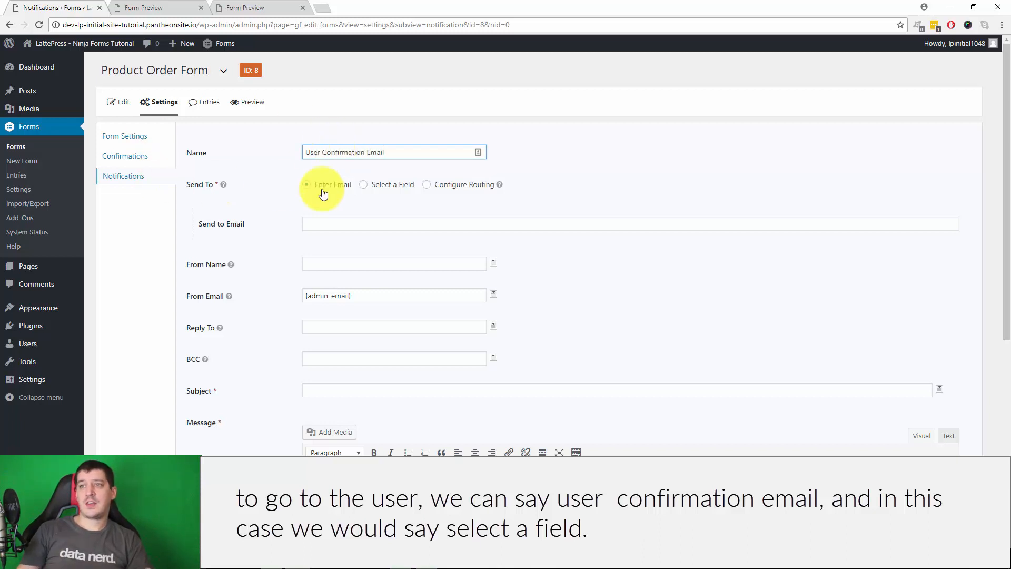
left_click(366, 188)
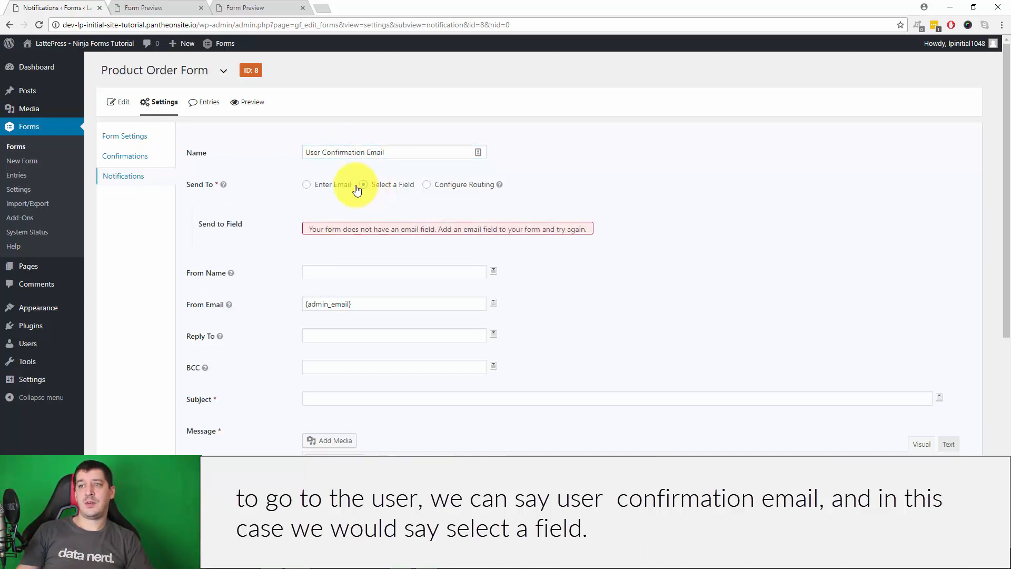
left_click(122, 102)
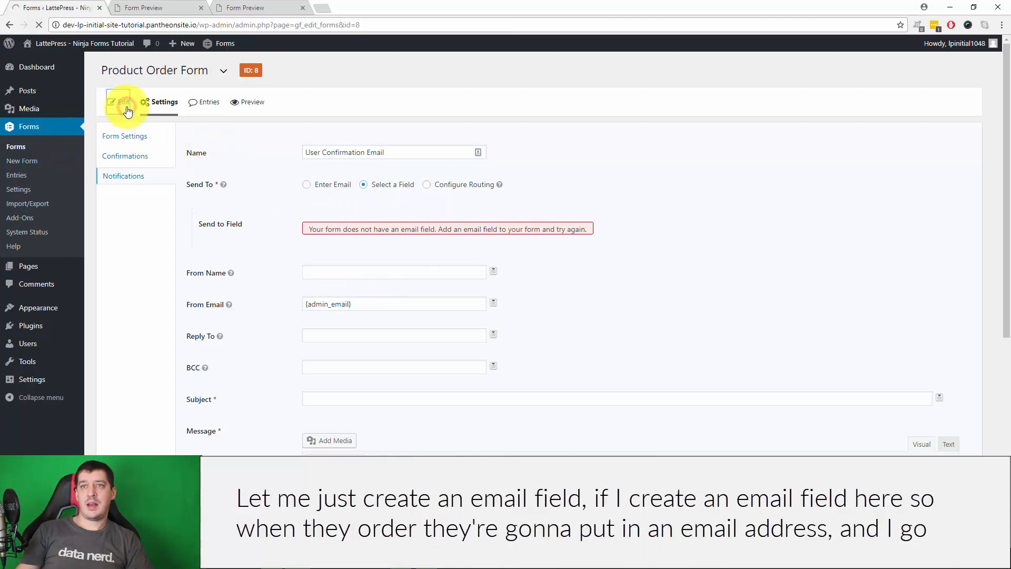
Add an Email field from the advanced fields to the Product Order Form
left_click(869, 294)
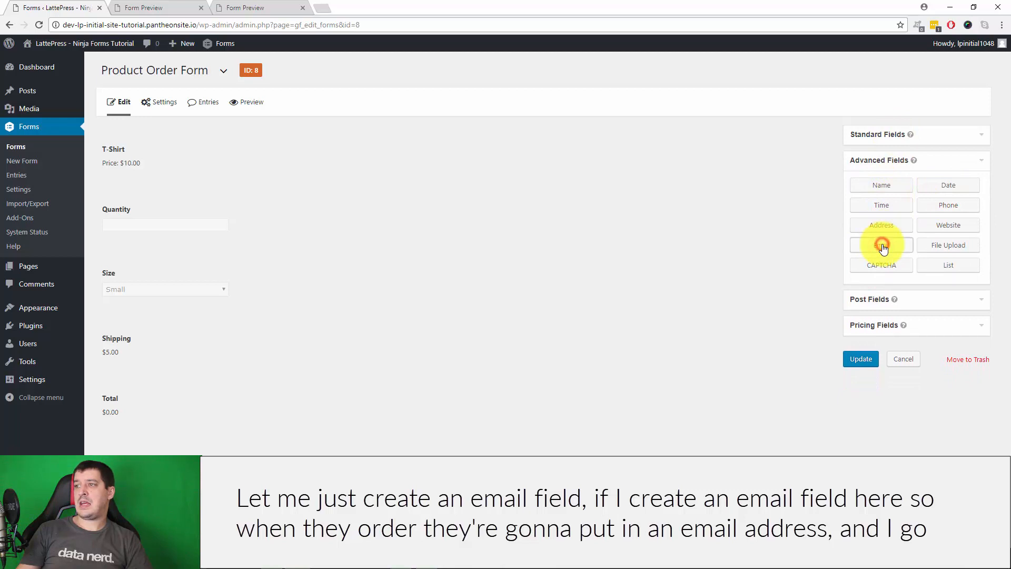
left_click(881, 245)
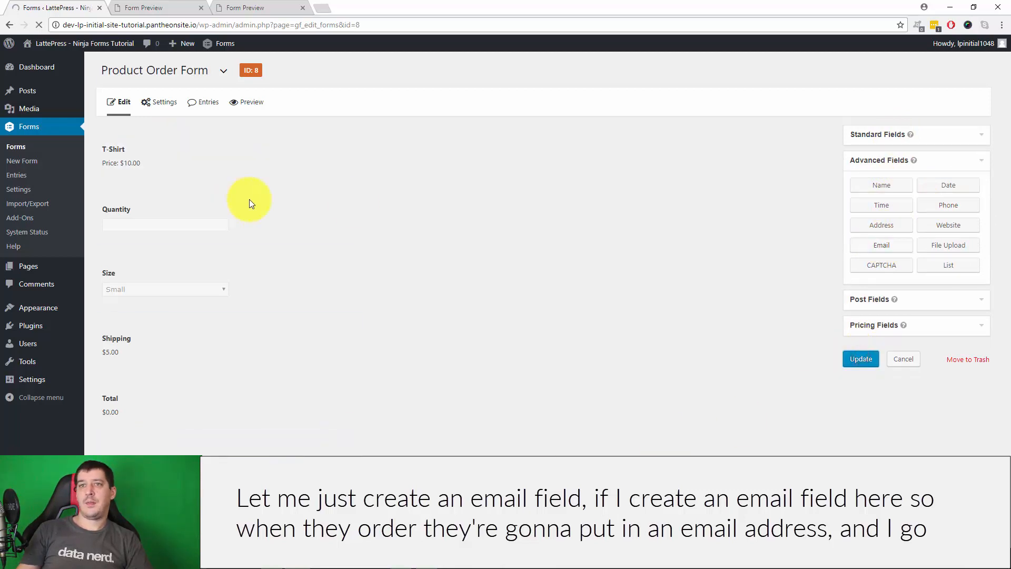
mouse_move(161, 103)
left_click(165, 161)
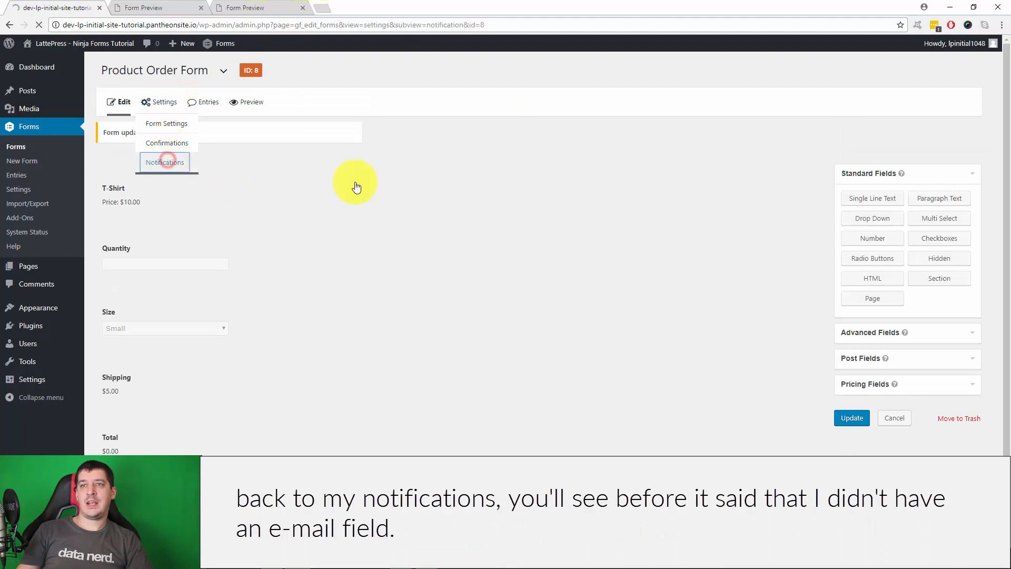
Create a User Confirmation notification that sends to the form's Email field
left_click(310, 142)
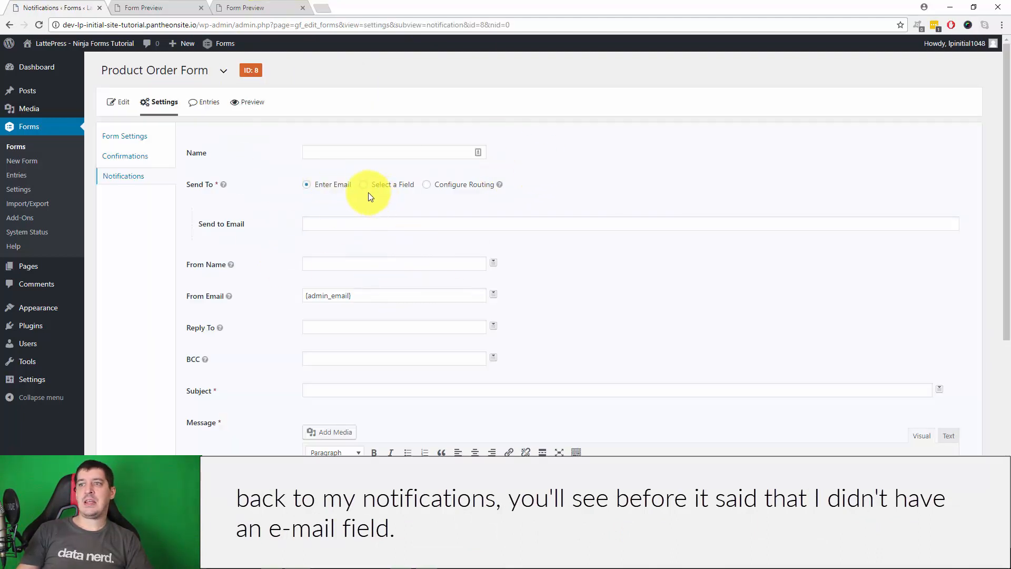
left_click(363, 187)
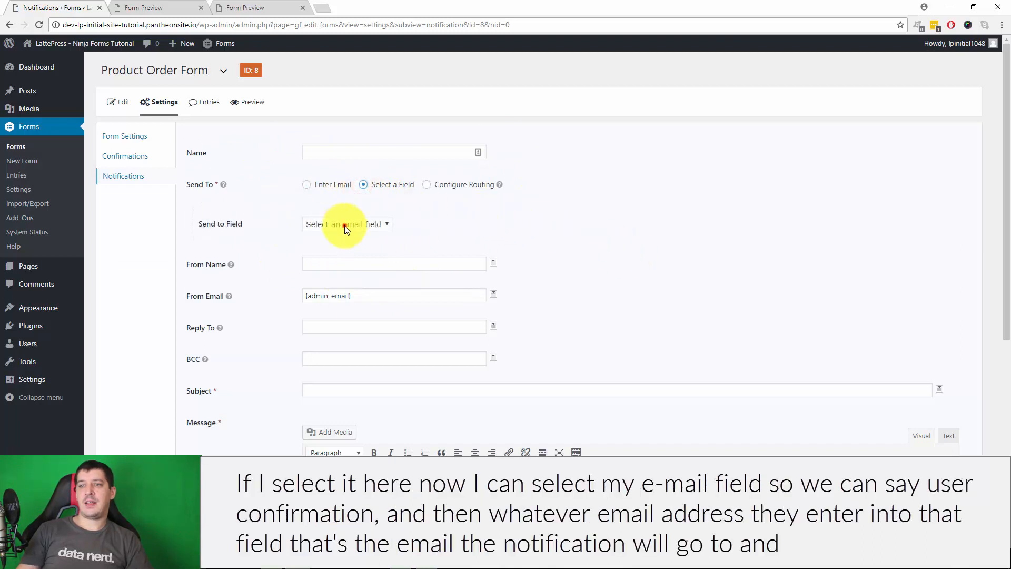
left_click(344, 247)
left_click(382, 157)
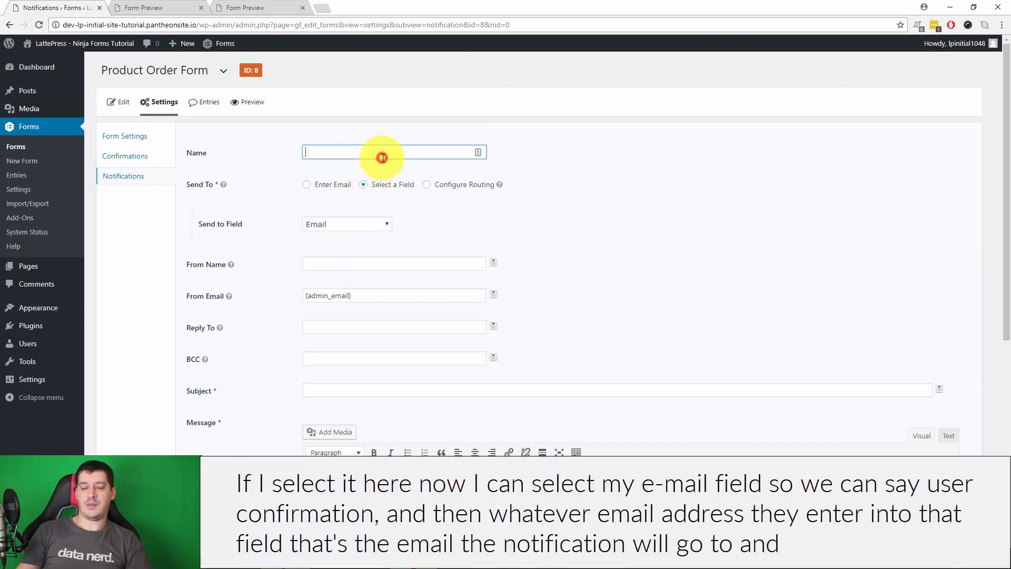
type("User Confirmation")
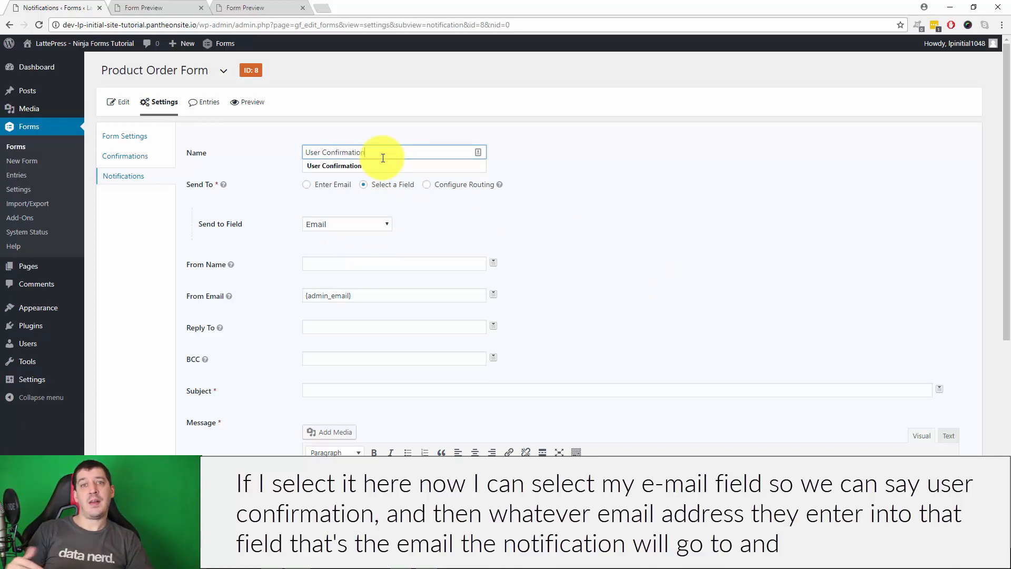
scroll(592, 241, "down", 4)
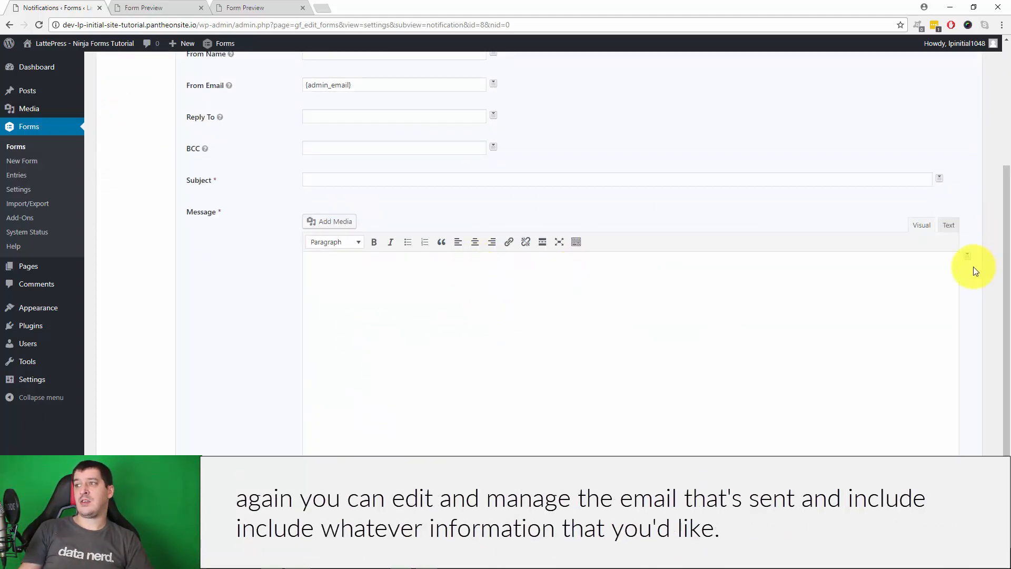
scroll(973, 265, "up", 4)
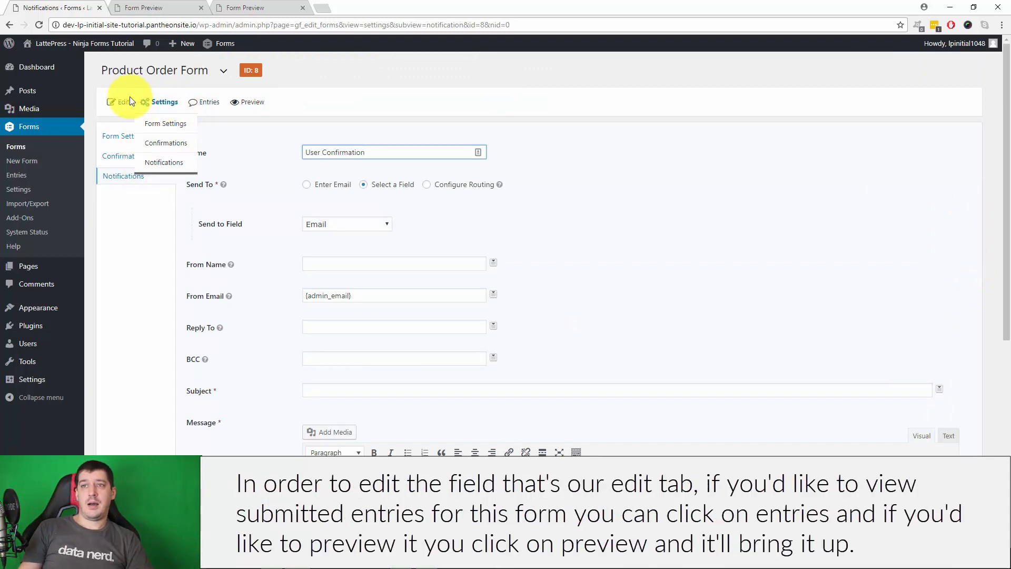
Review the form's Edit, Entries (still empty) and Preview views, then go to the Pages list
left_click(120, 102)
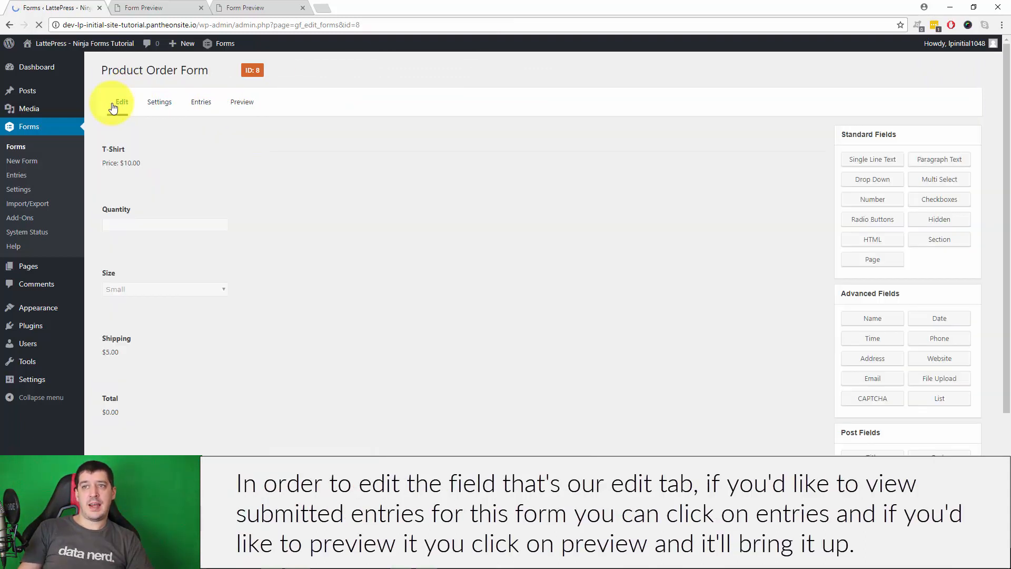
left_click(203, 103)
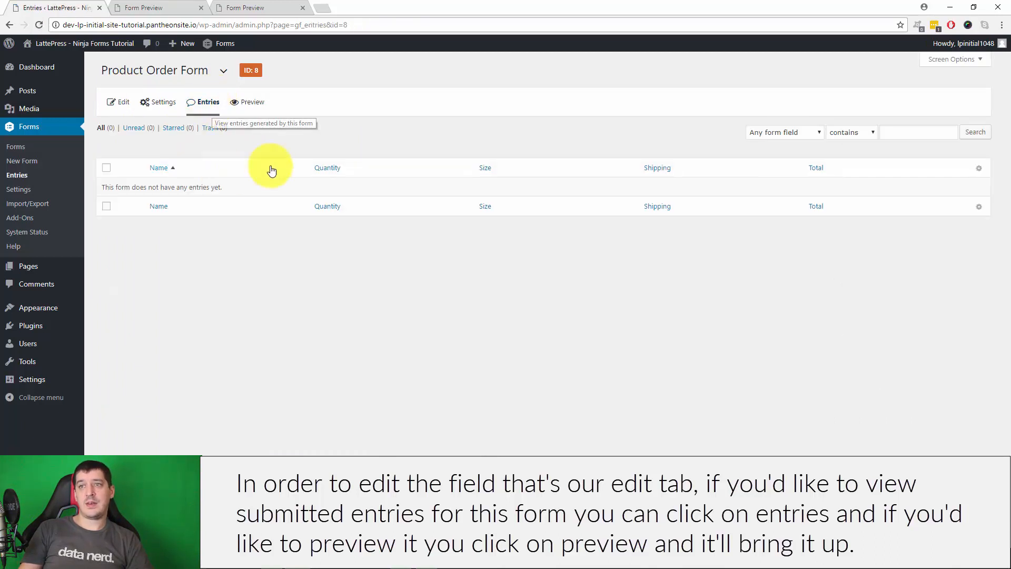
left_click(245, 104)
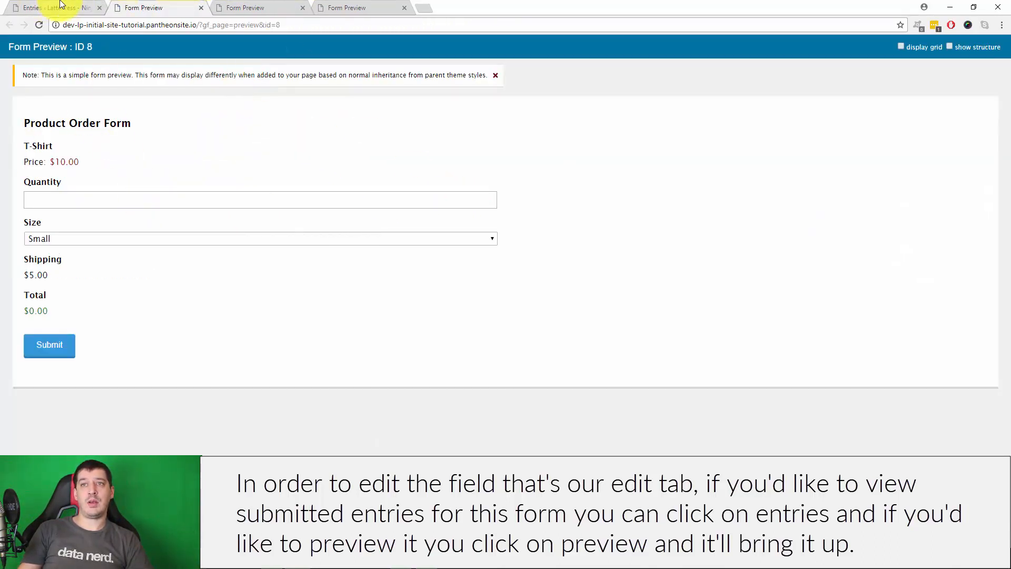
left_click(61, 5)
left_click(280, 260)
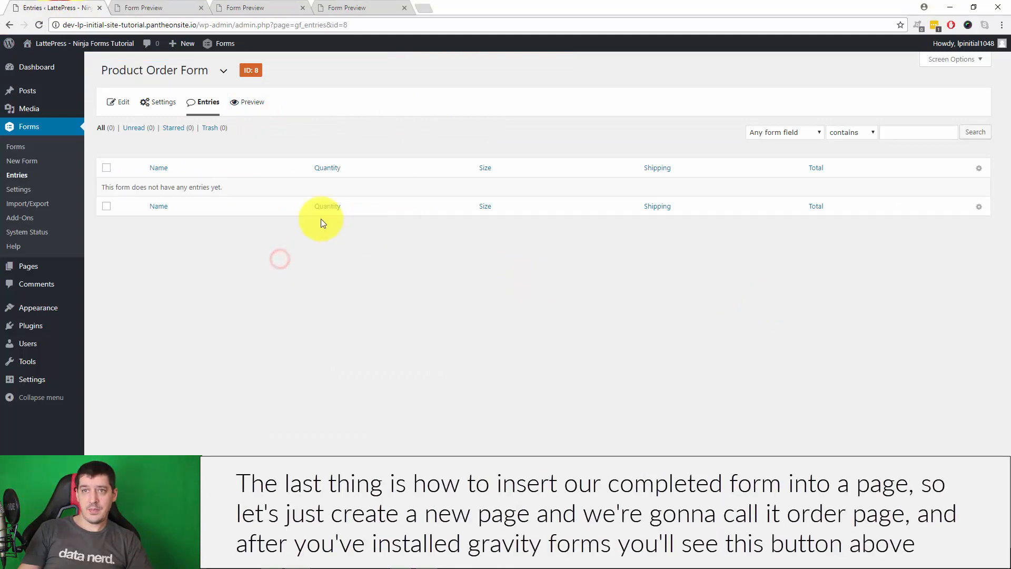
mouse_move(40, 269)
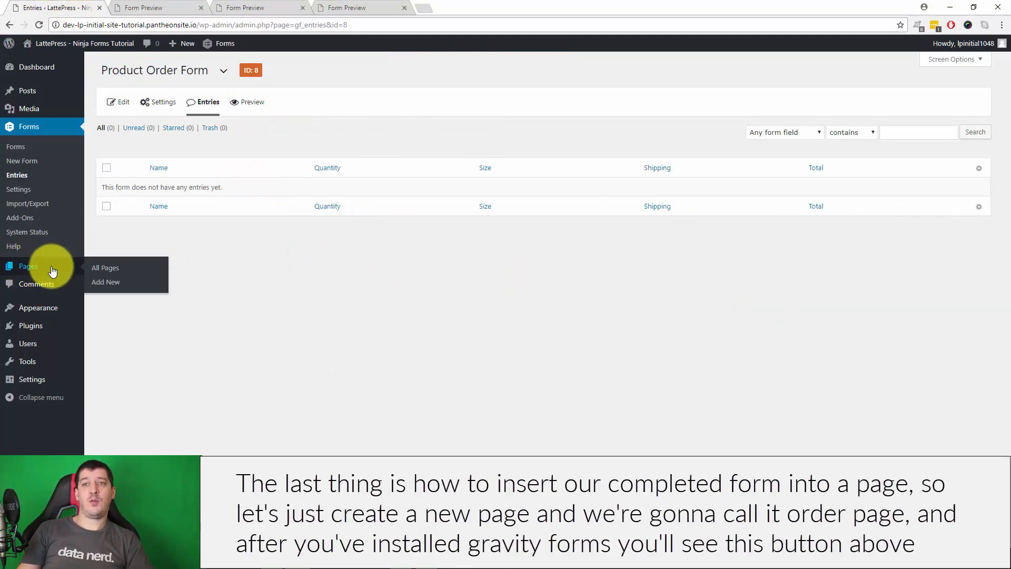
left_click(47, 267)
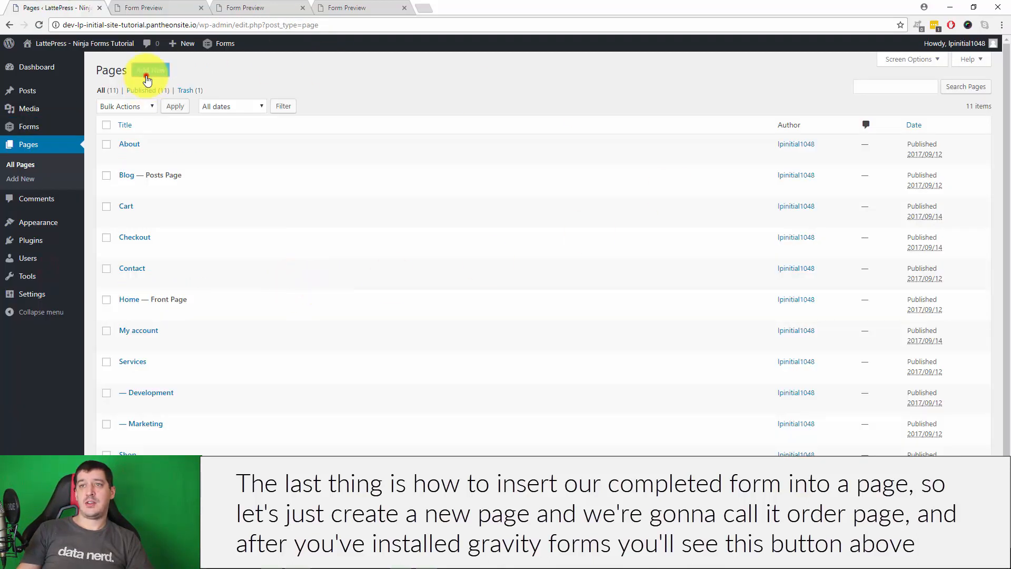
Create a new page titled 'Order Page'
left_click(148, 73)
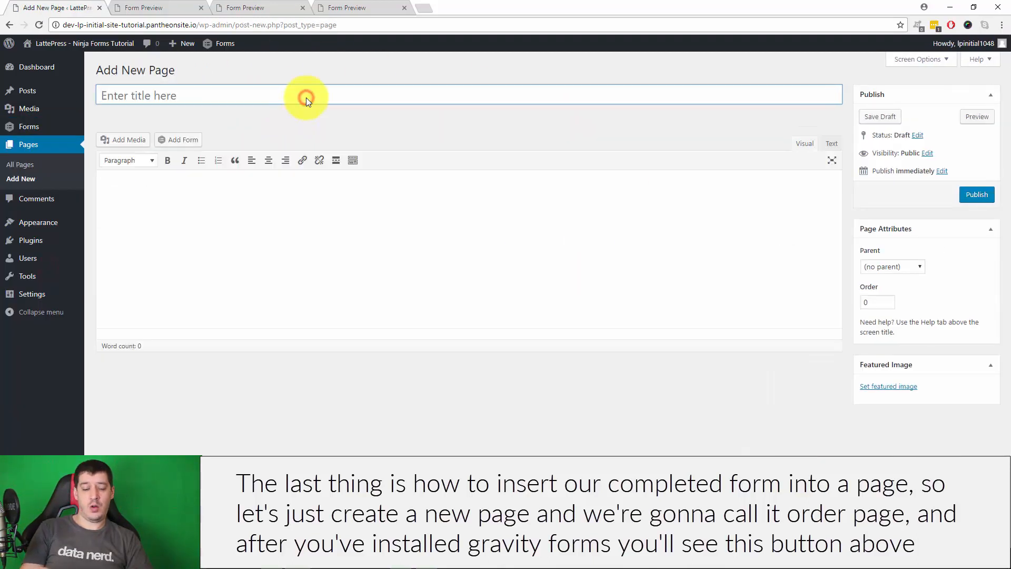
type("Order Page")
left_click(214, 228)
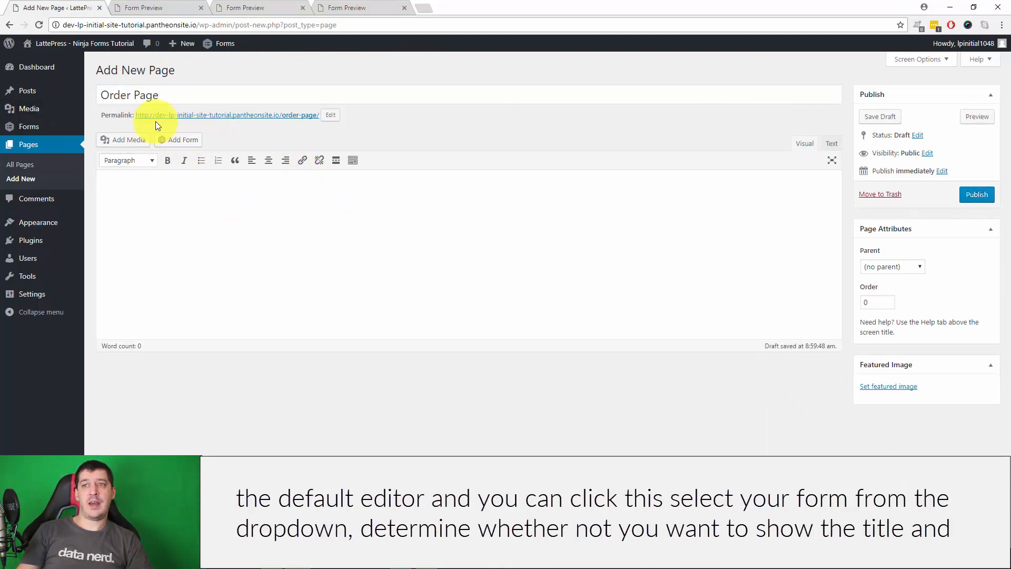
Embed the Product Order Form with Ajax enabled and its title and description hidden
left_click(178, 140)
left_click(356, 144)
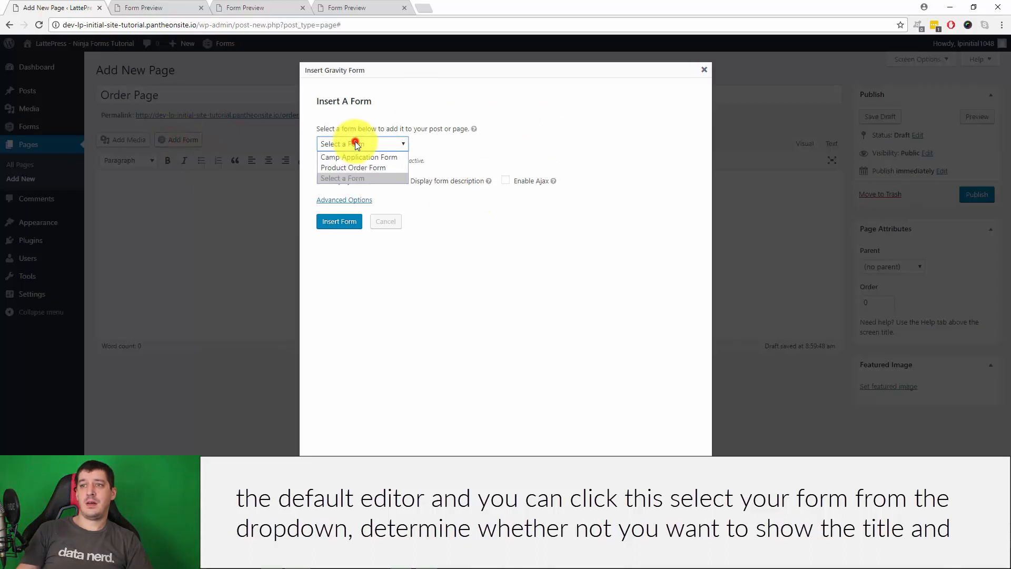
left_click(360, 164)
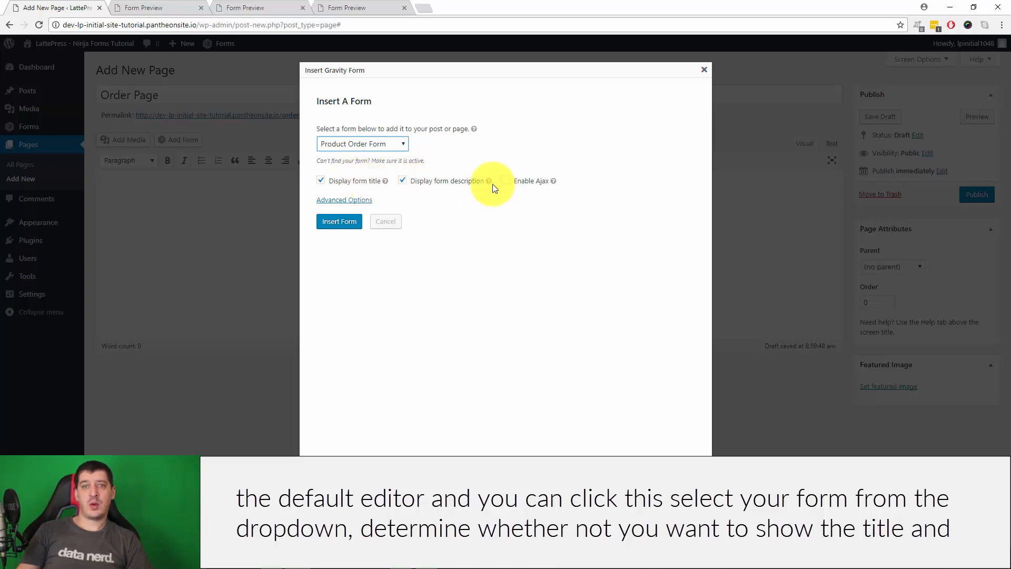
left_click(507, 182)
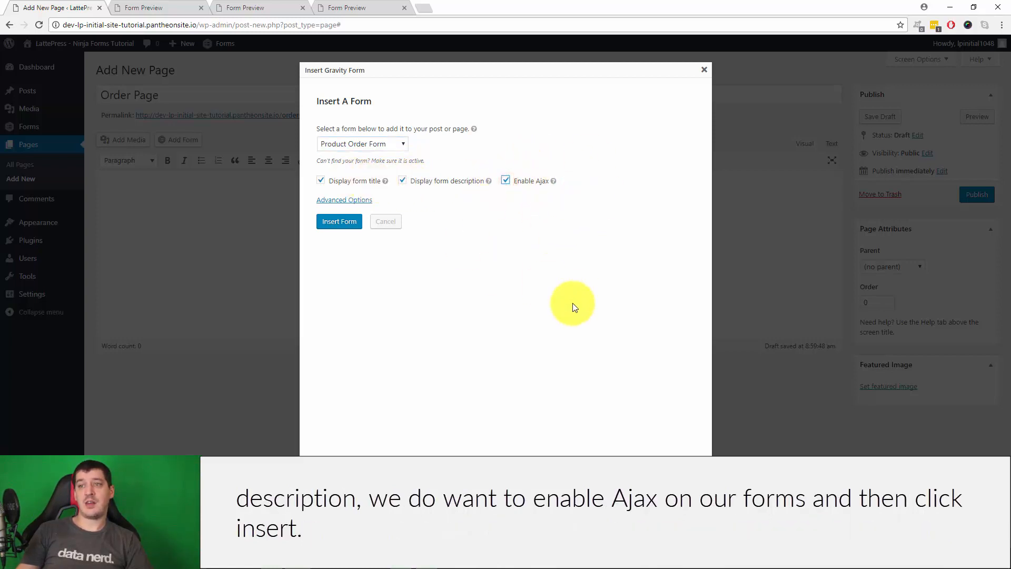
left_click(321, 180)
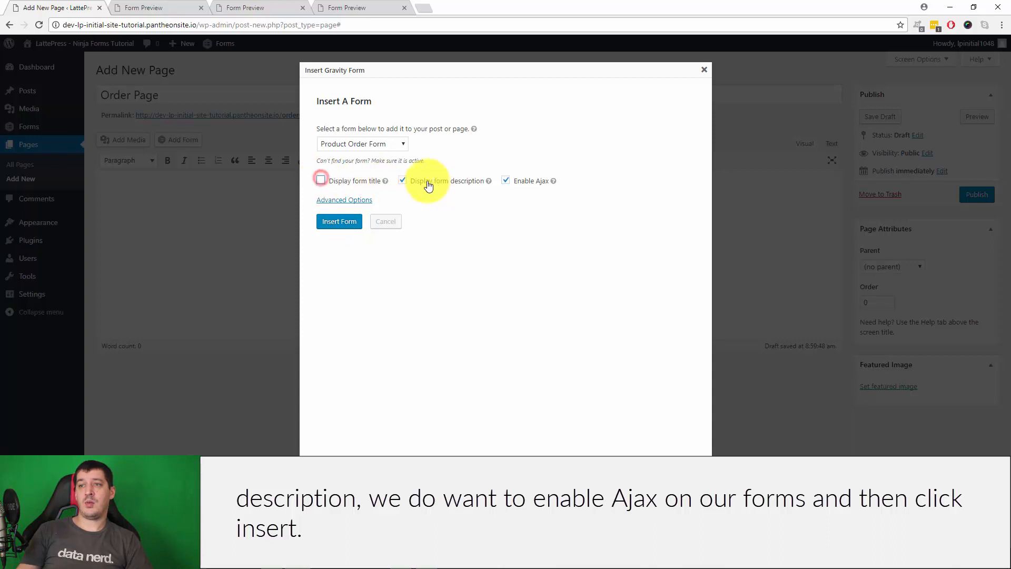
left_click(402, 180)
left_click(337, 221)
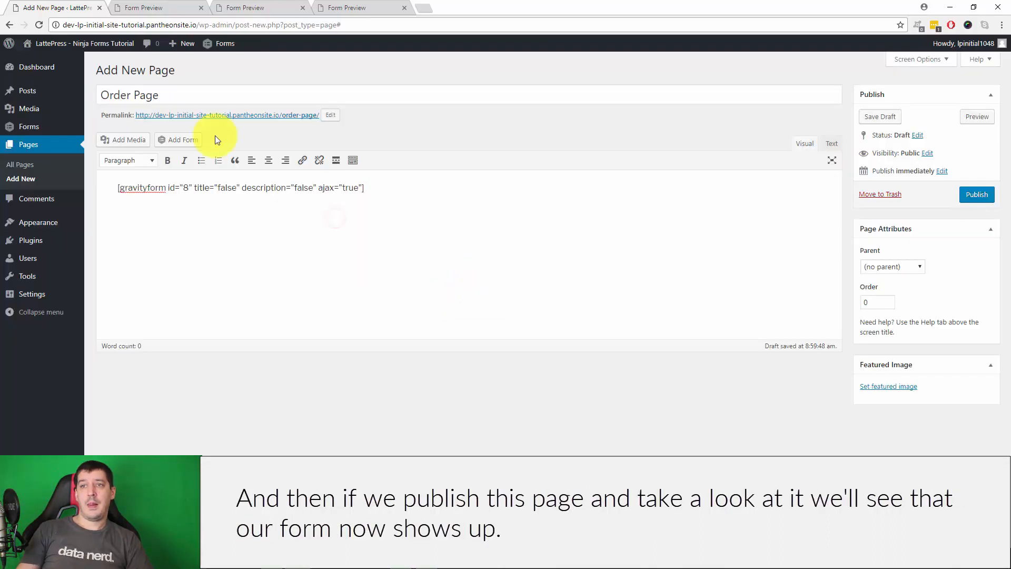
Publish the Order Page and open the live page in a new tab
left_click(977, 194)
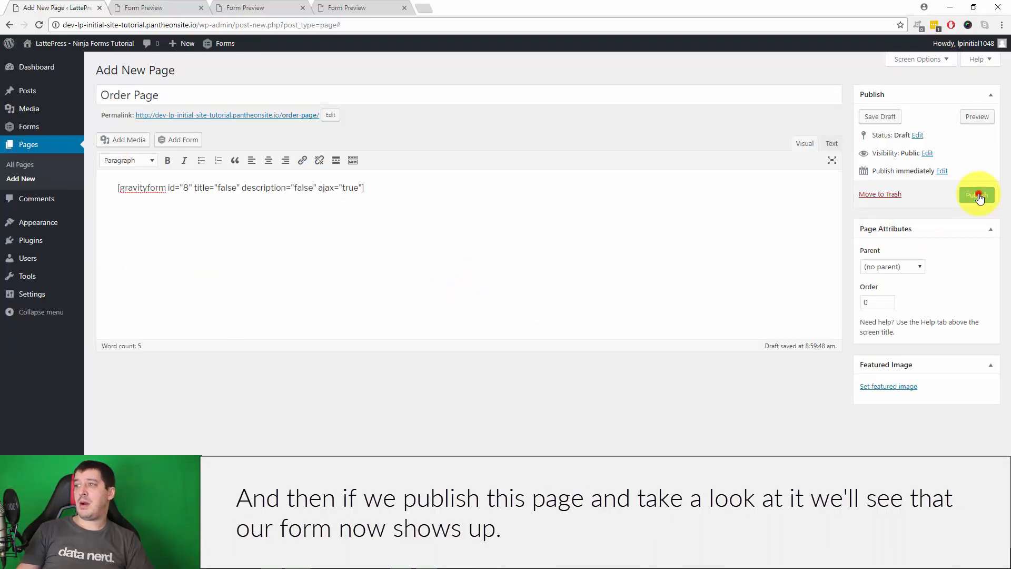
middle_click(240, 147)
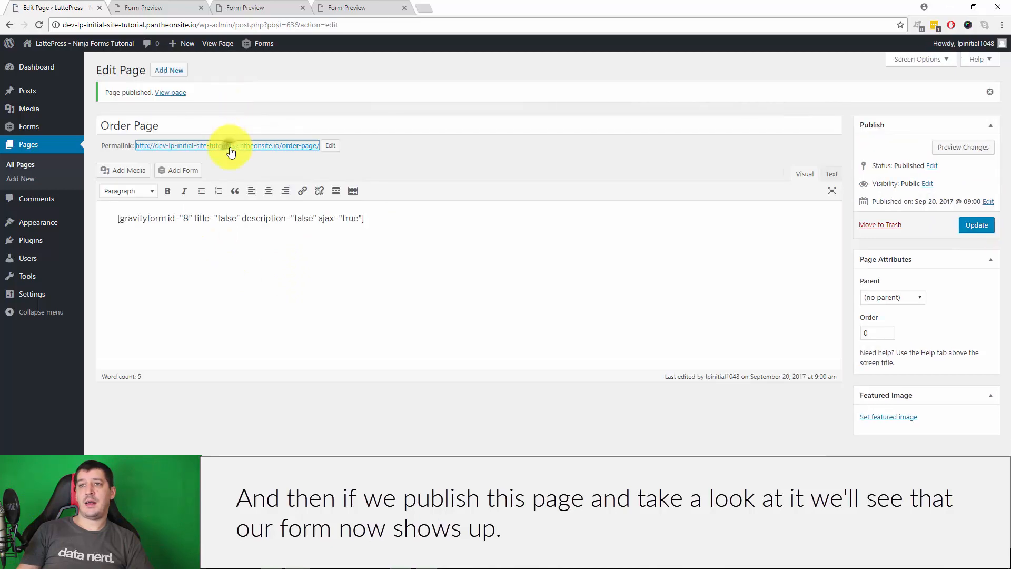
left_click_drag(259, 6, 147, 6)
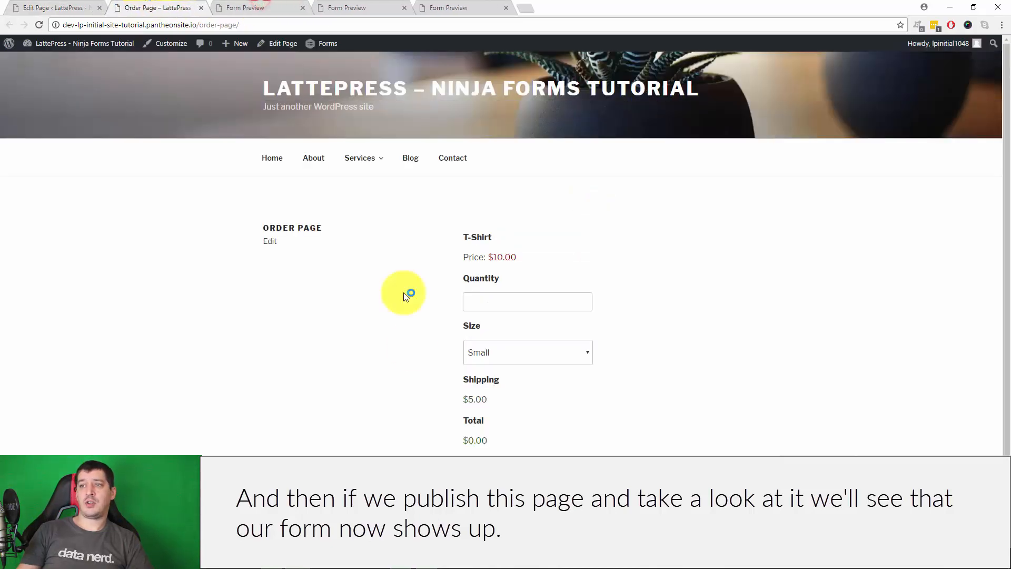
left_click(34, 6)
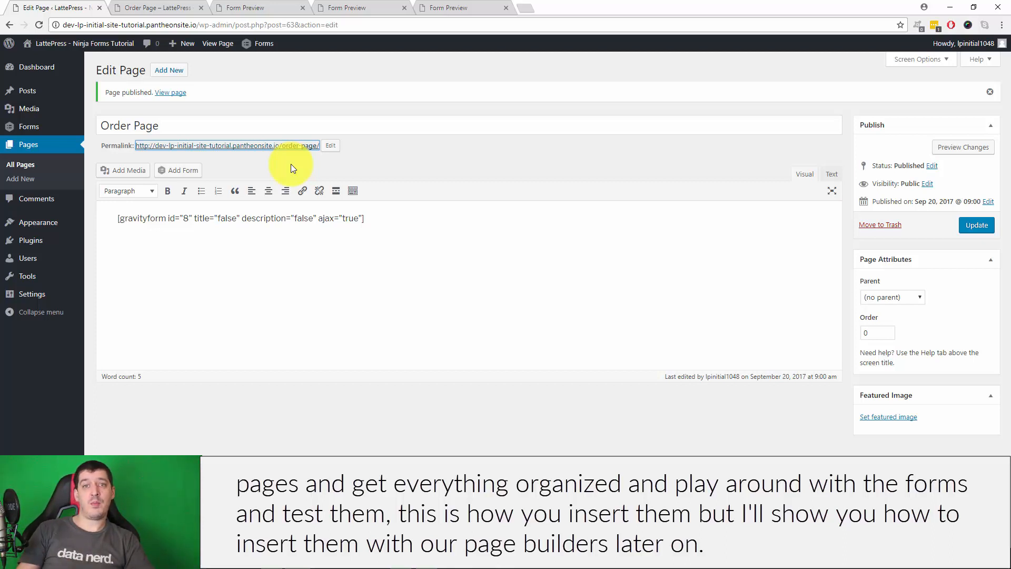
On the live page, choose size Medium and quantity 1 to confirm the $18.00 total
left_click(443, 7)
left_click(364, 6)
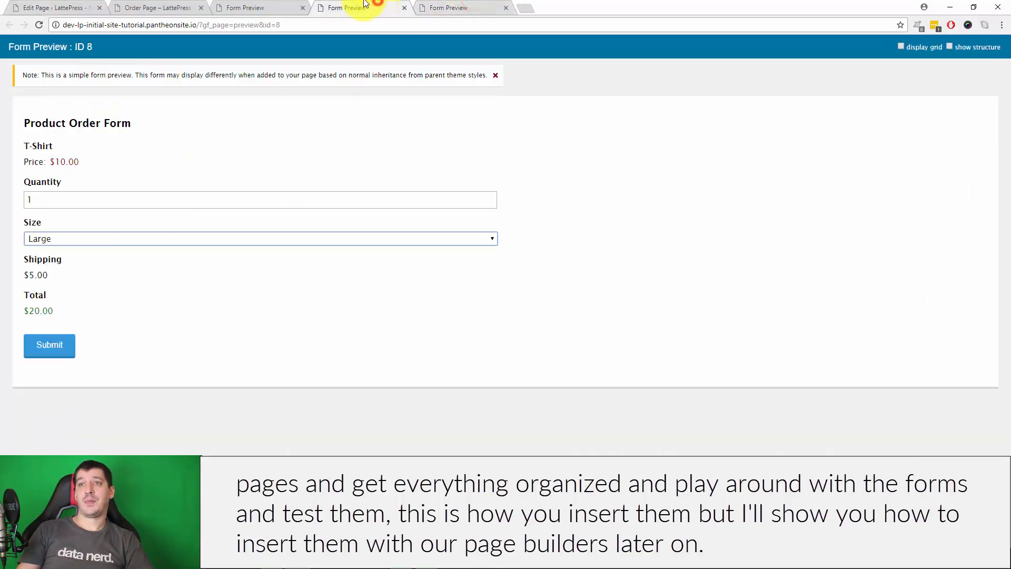
left_click(248, 8)
left_click(158, 7)
scroll(474, 184, "down", 2)
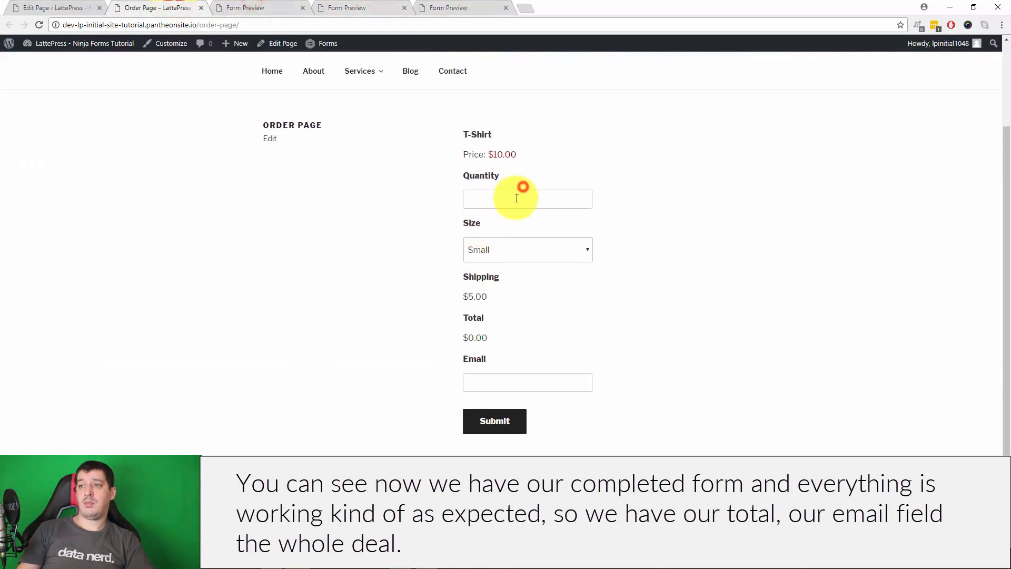
left_click(501, 244)
left_click(515, 289)
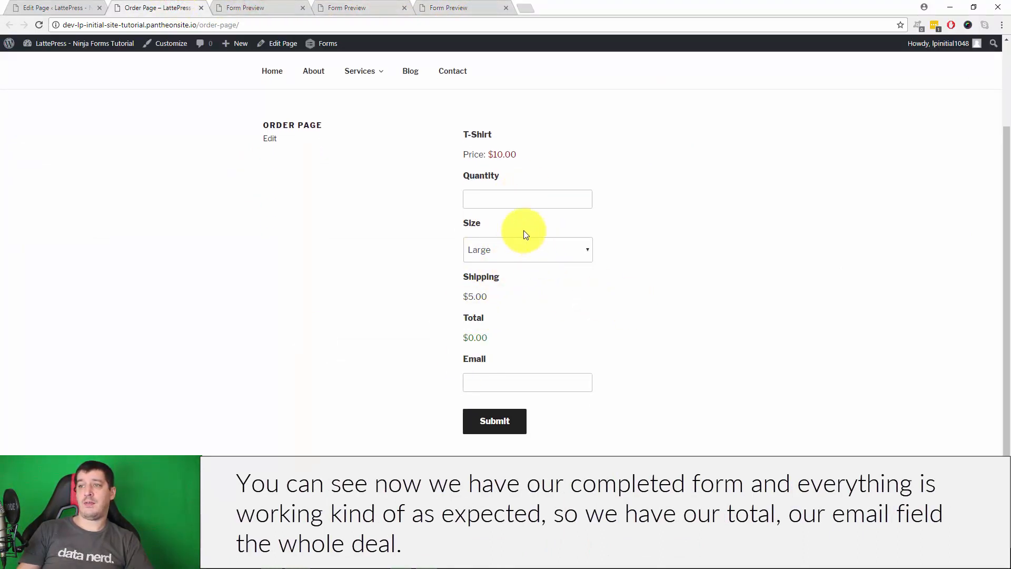
left_click(526, 249)
left_click(525, 274)
left_click(518, 207)
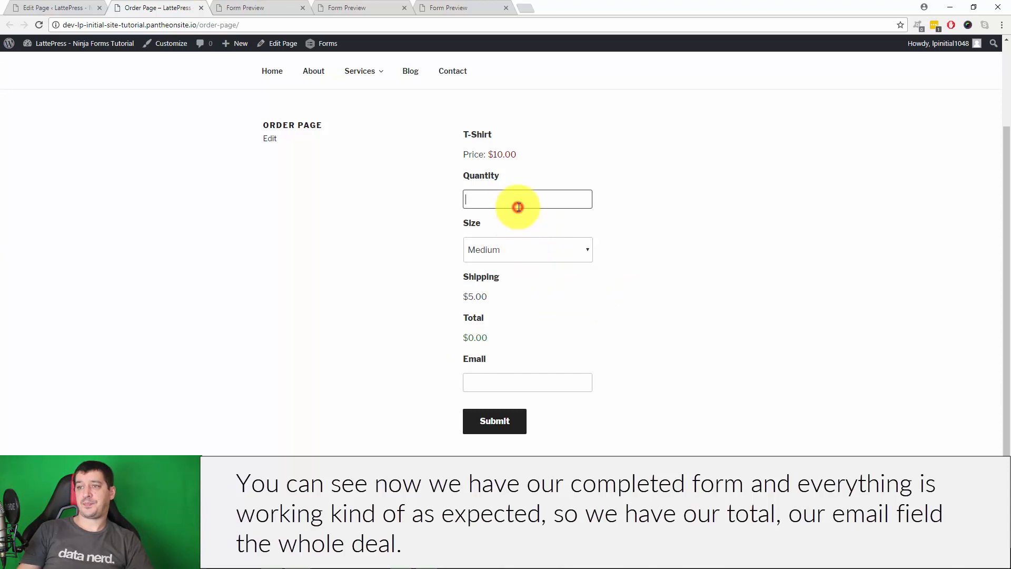
type("1")
left_click(706, 226)
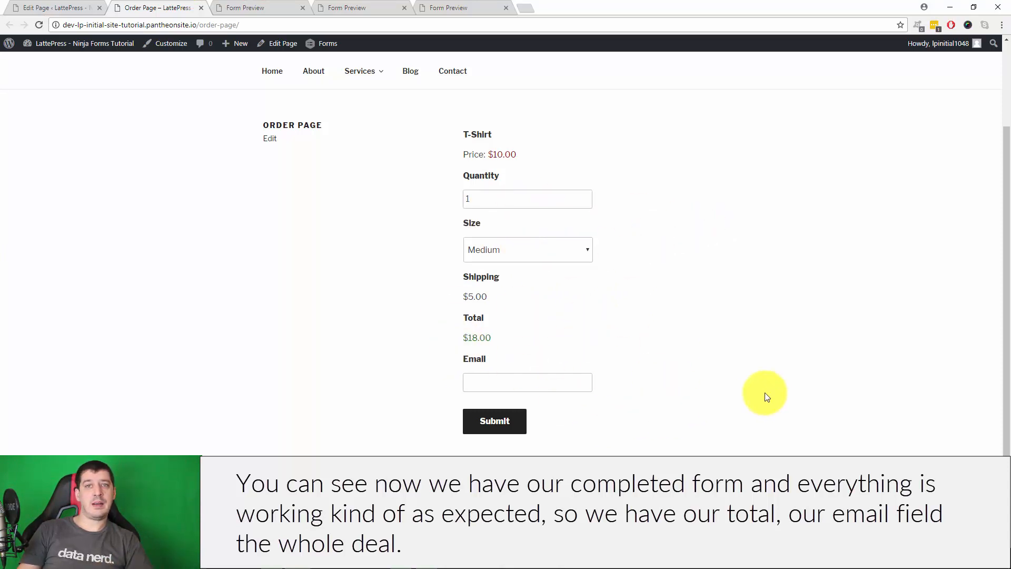
left_click(54, 6)
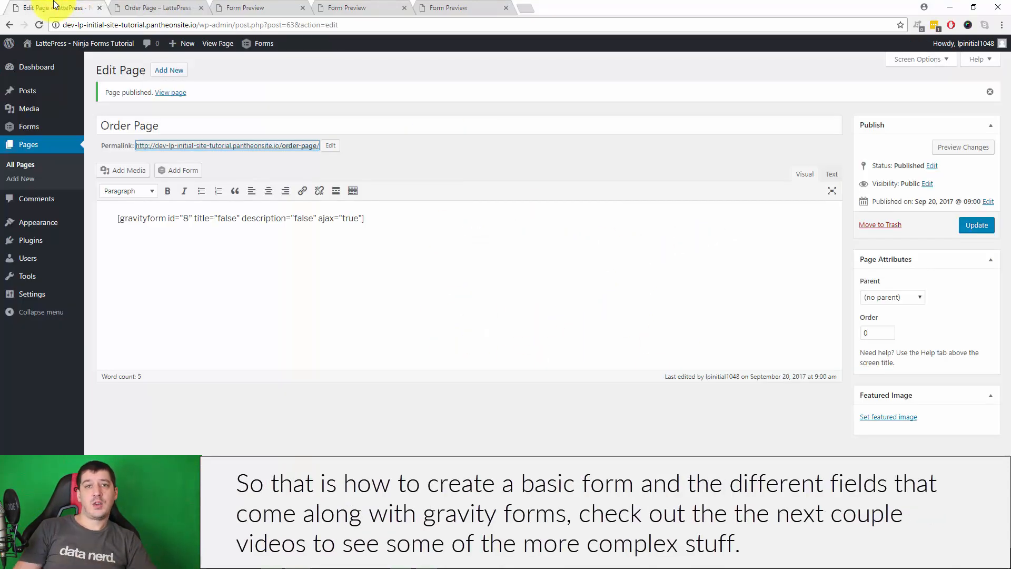